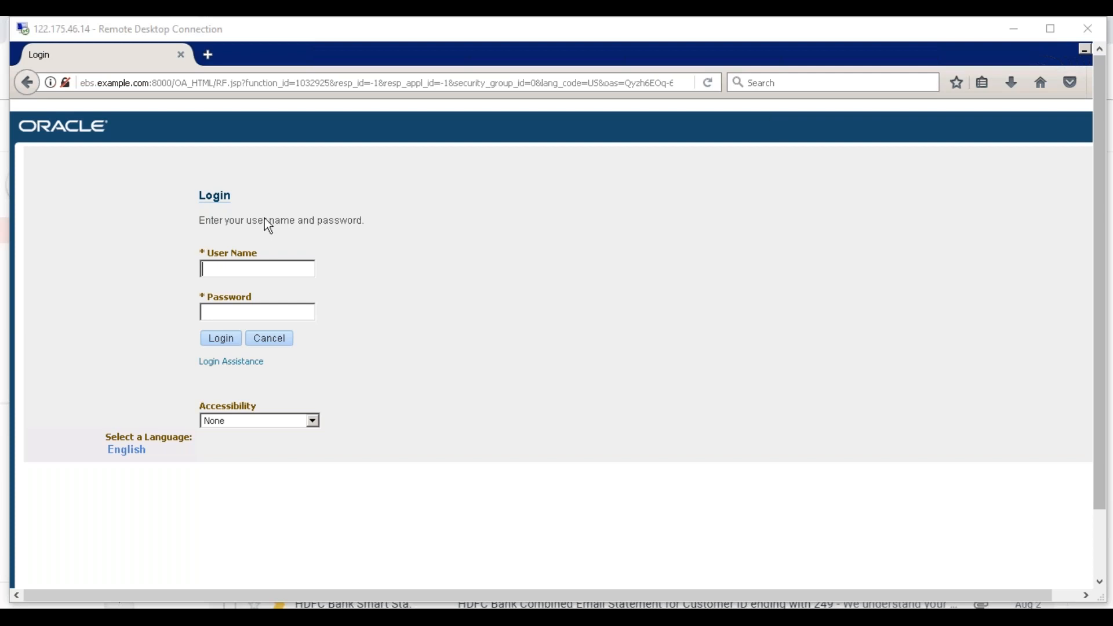
Log in with user name erptreehrms and the account password, and dismiss the offer to remember the login.
click(234, 269)
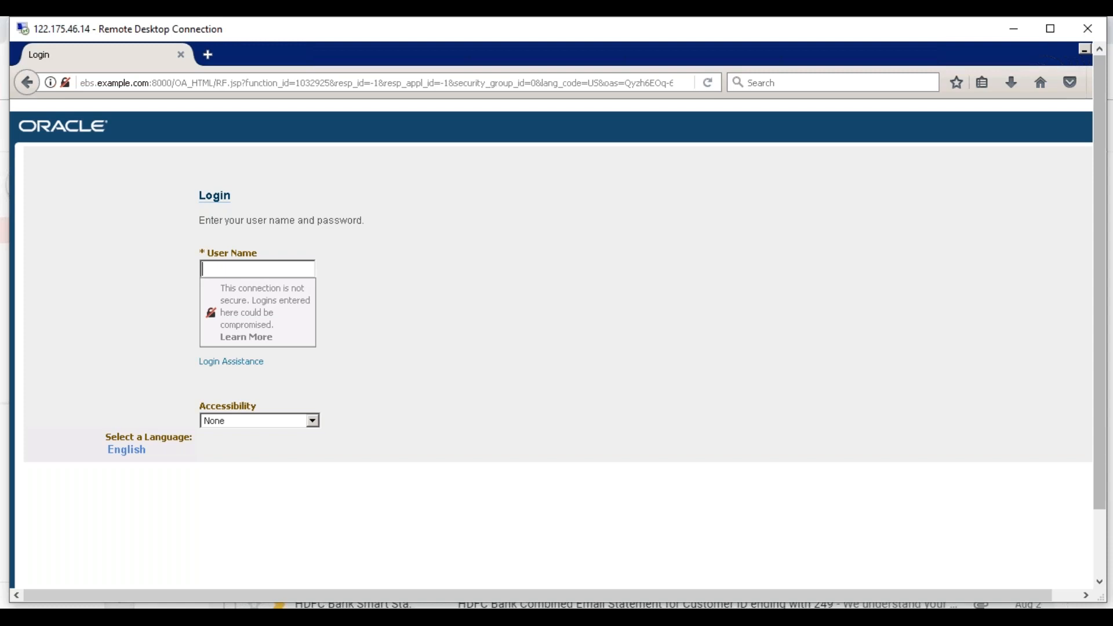
text(erptreehrms)
key(Tab)
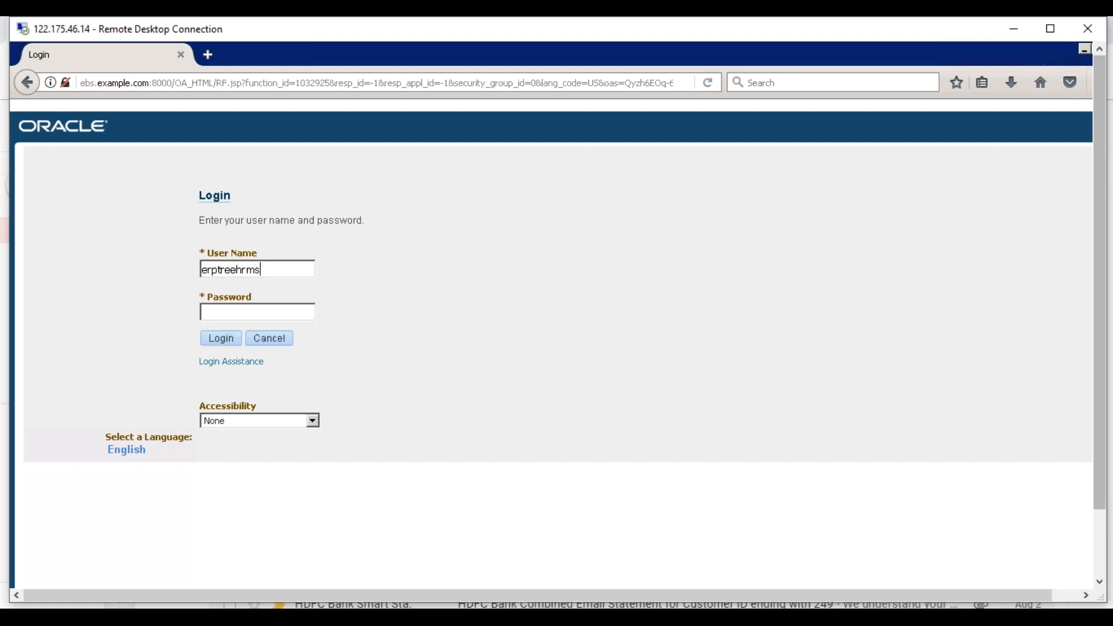
text(•••••••)
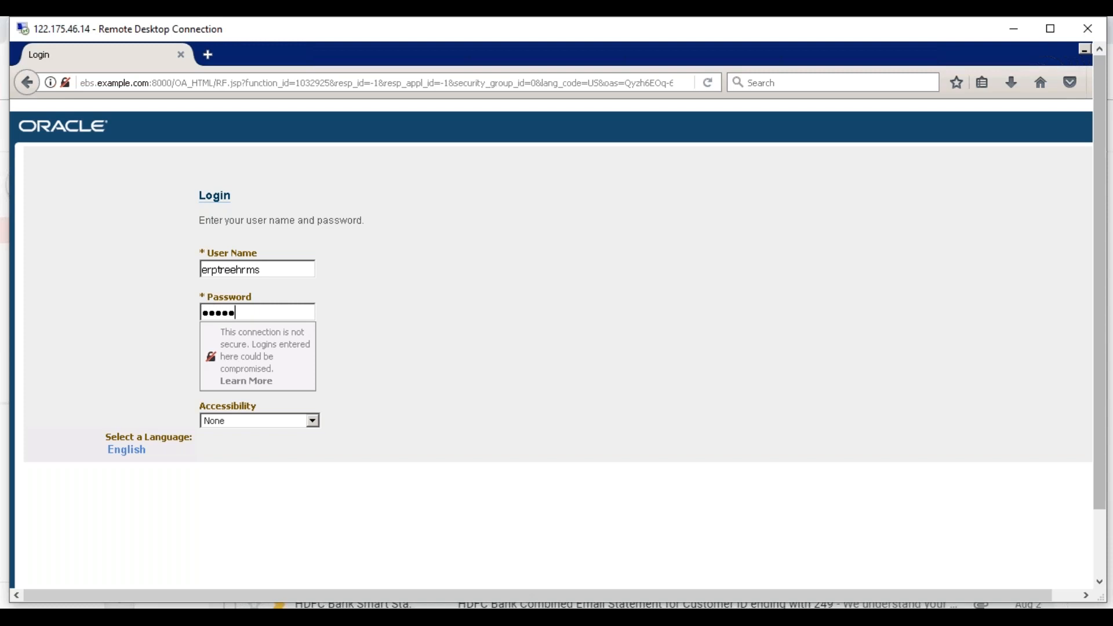
text(•••••)
key(Return)
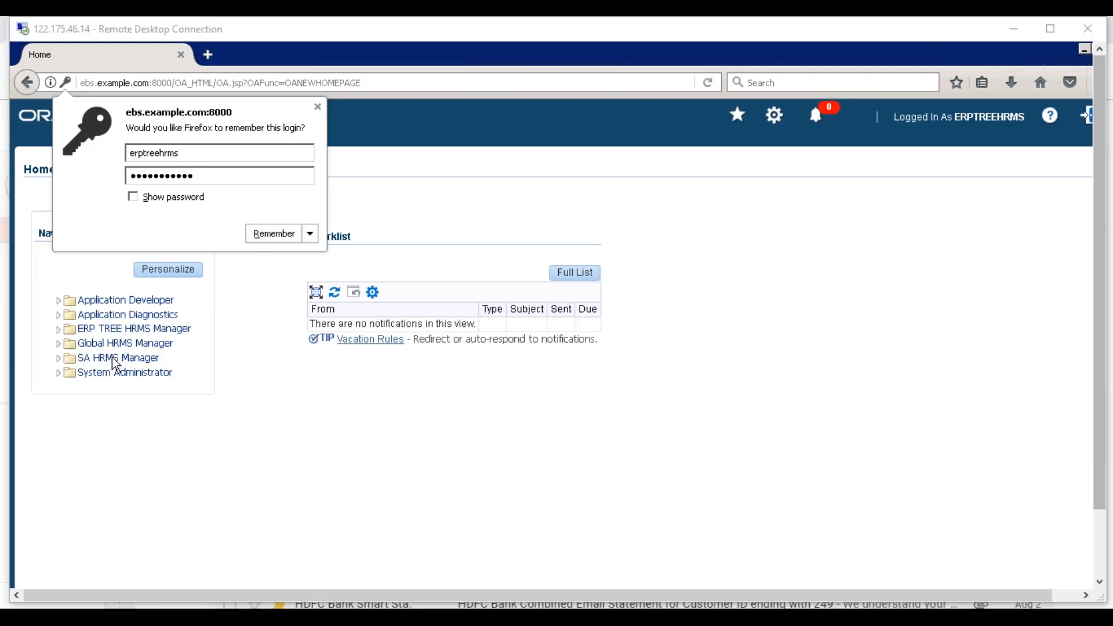
click(318, 107)
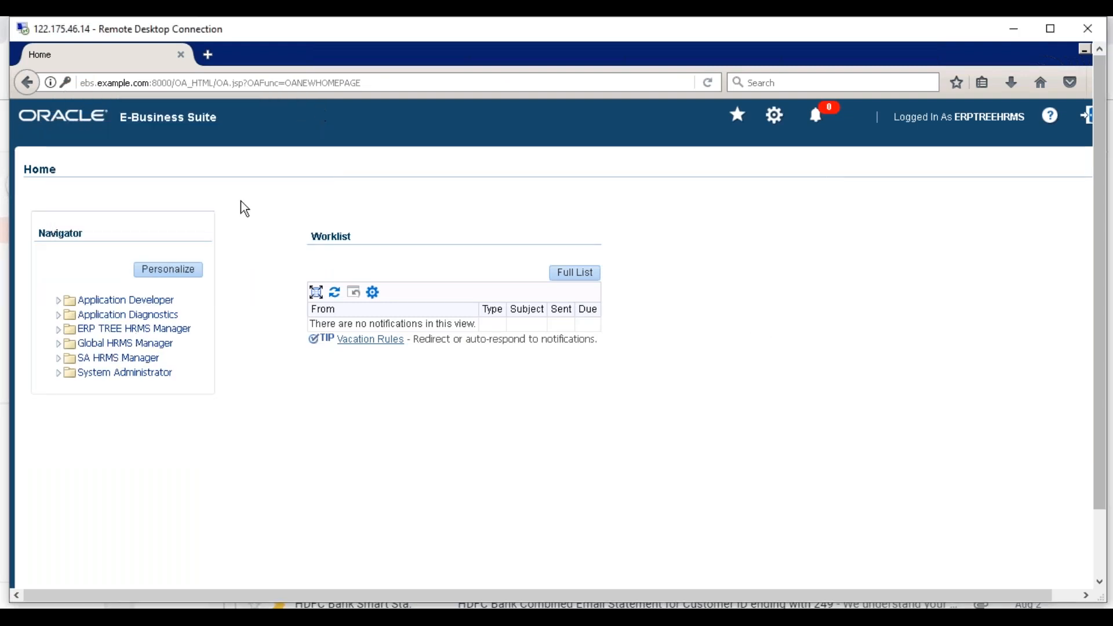
Launch the forms application through the SA HRMS Manager responsibility's People function and close the blank People form.
click(125, 359)
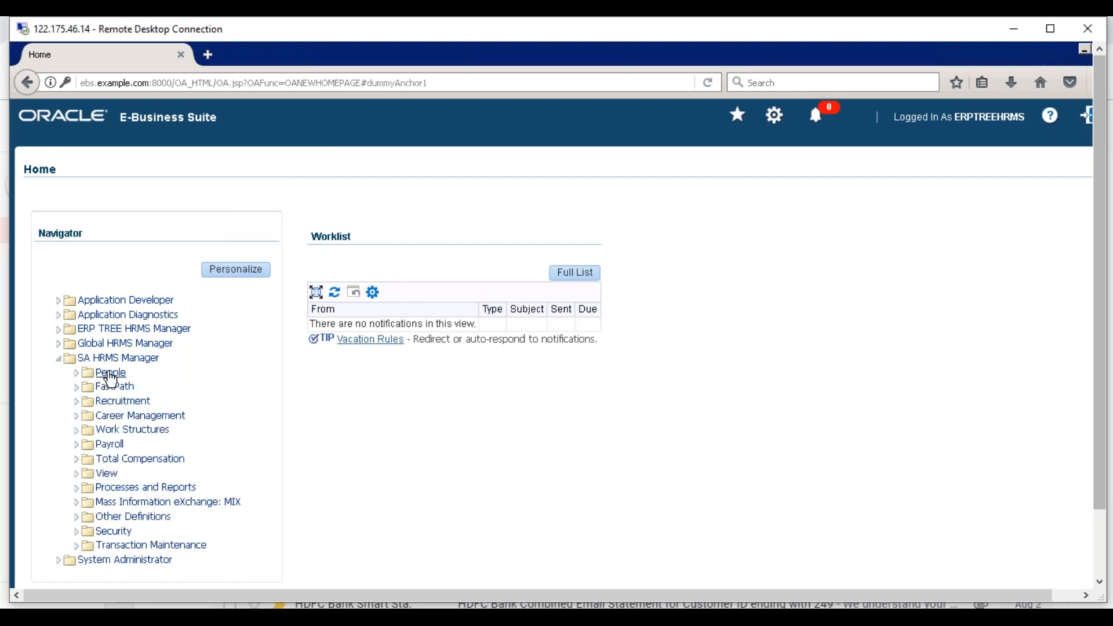
click(110, 377)
click(128, 388)
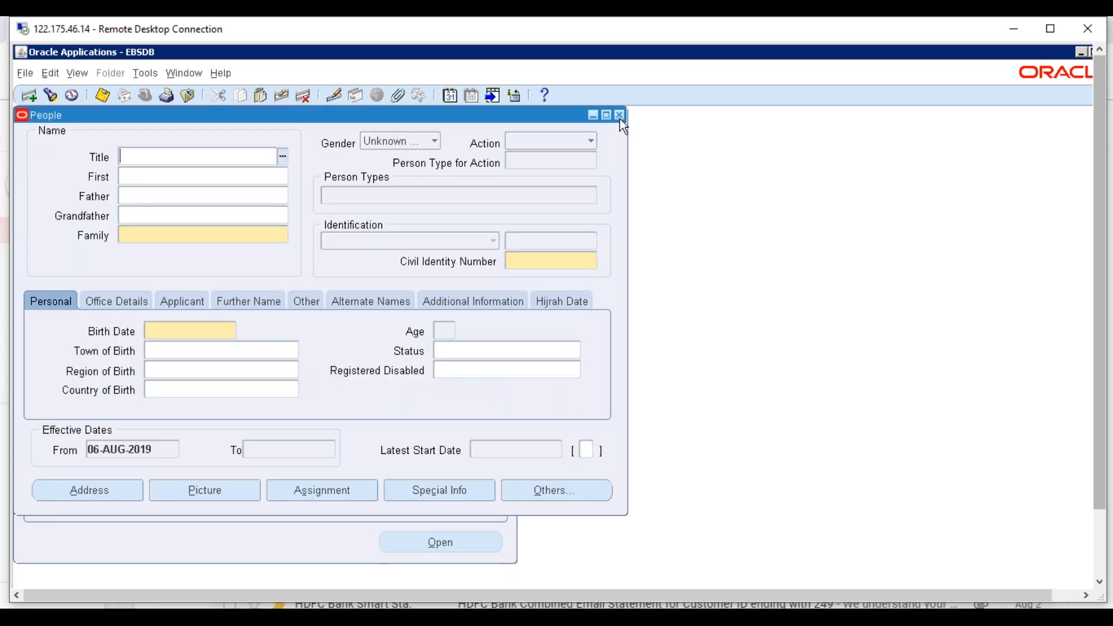
click(620, 117)
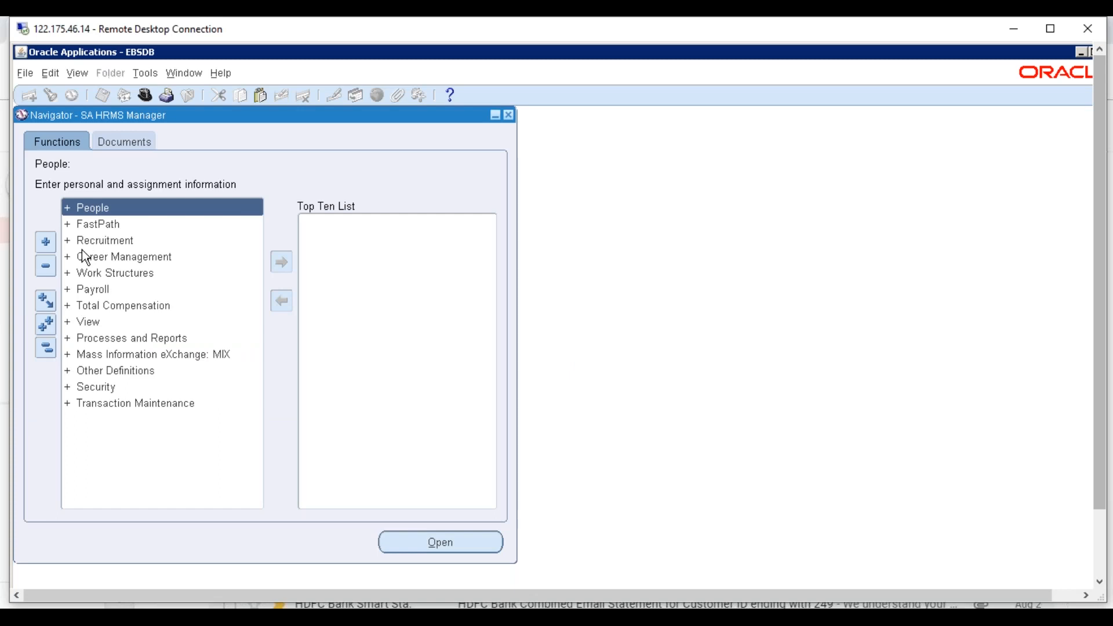
Open the organization Description form from Work Structures under the SA HRMS Manager responsibility.
double_click(108, 274)
click(106, 292)
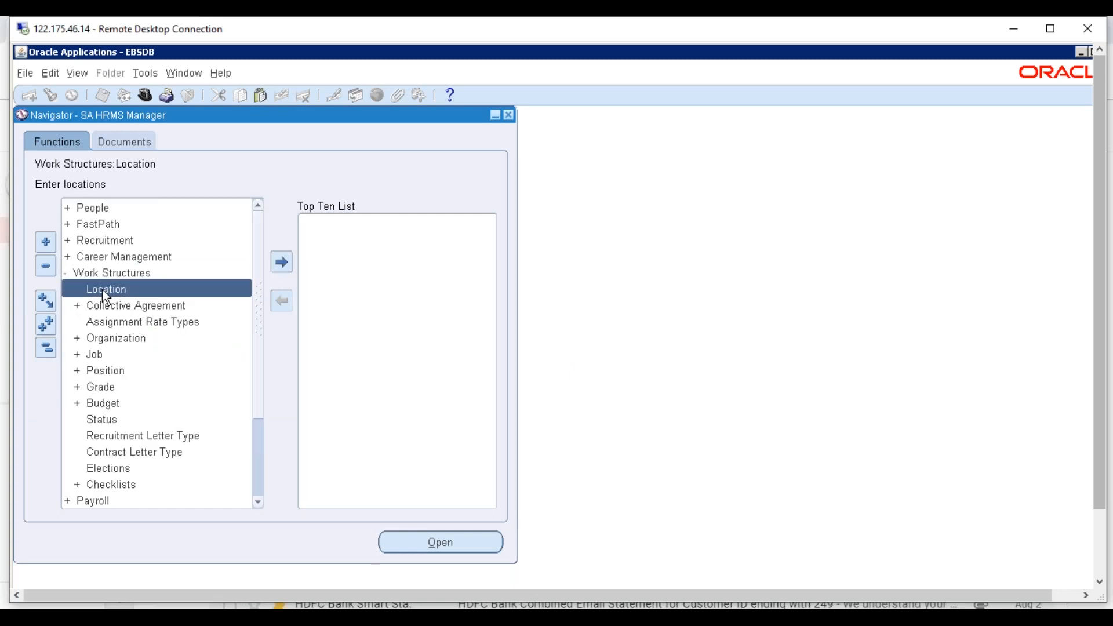
double_click(108, 339)
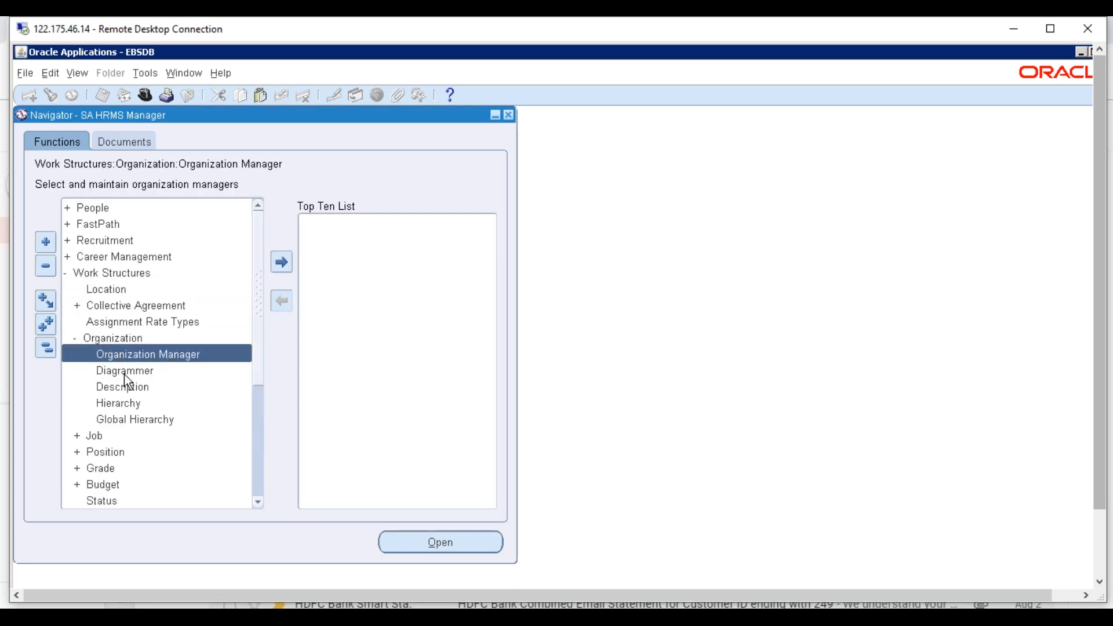
double_click(121, 387)
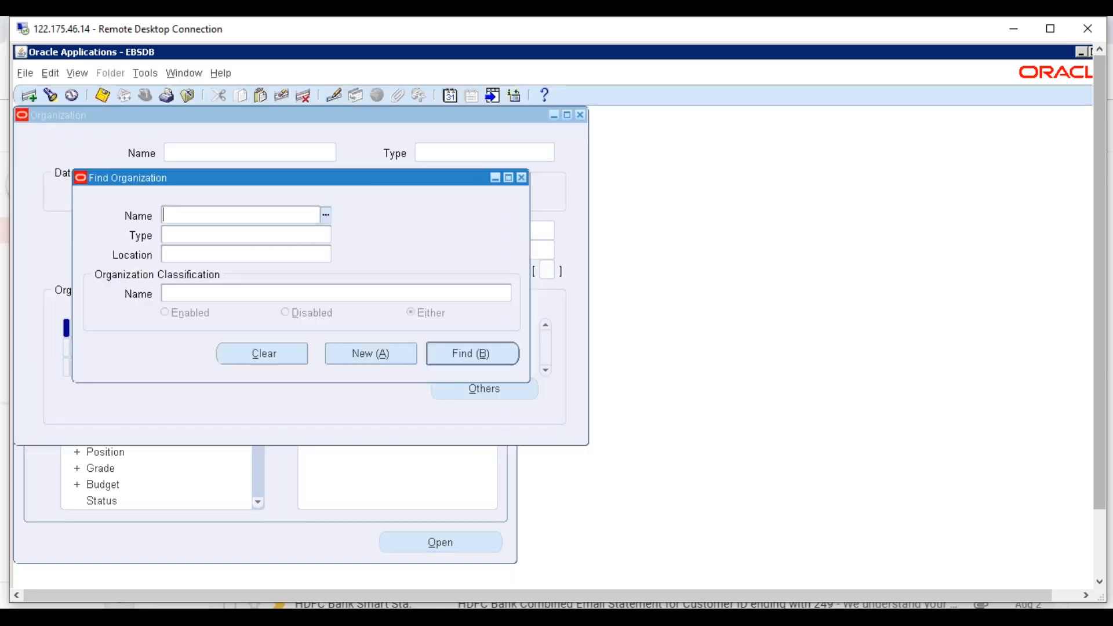
Look up organization names starting with I and F, pick Finance, and close the Find Organization and Organization forms.
key(ctrl+l)
text(%)
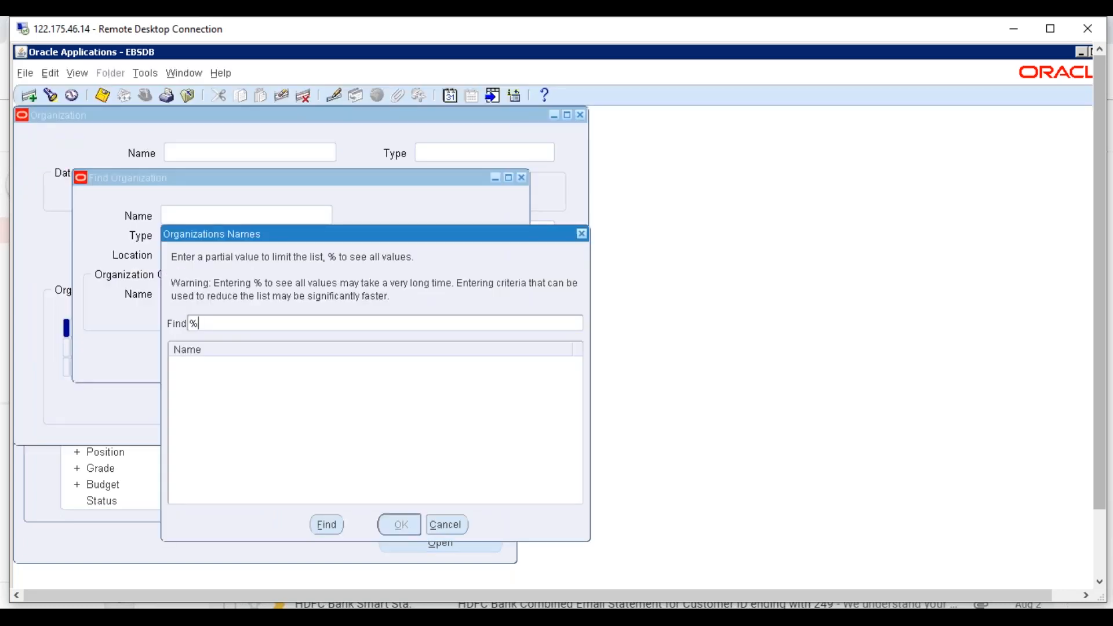
key(Return)
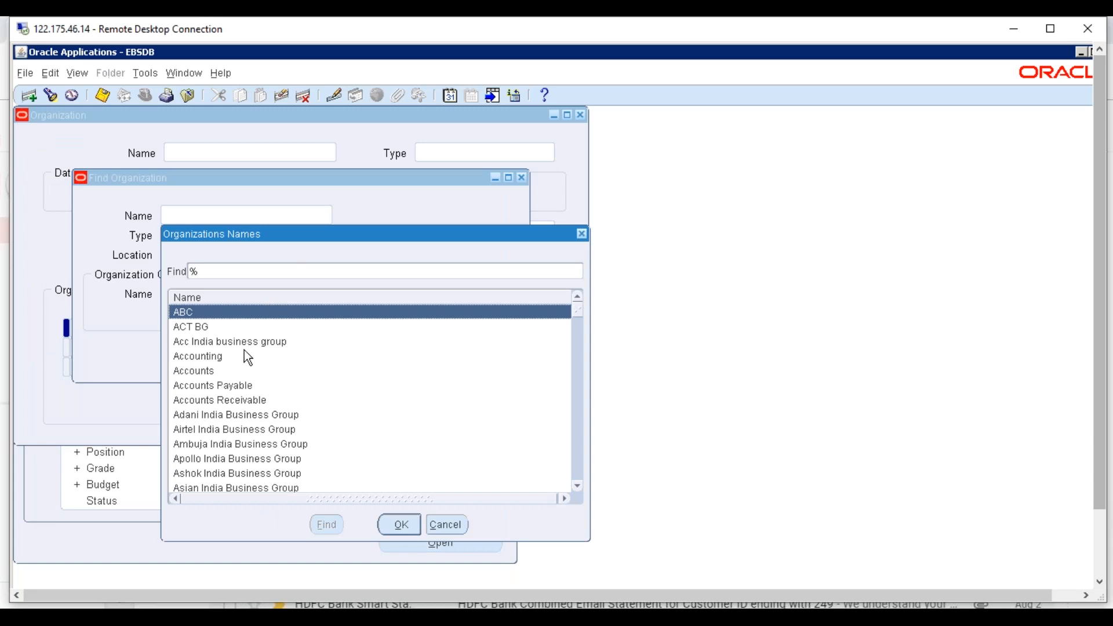
click(208, 327)
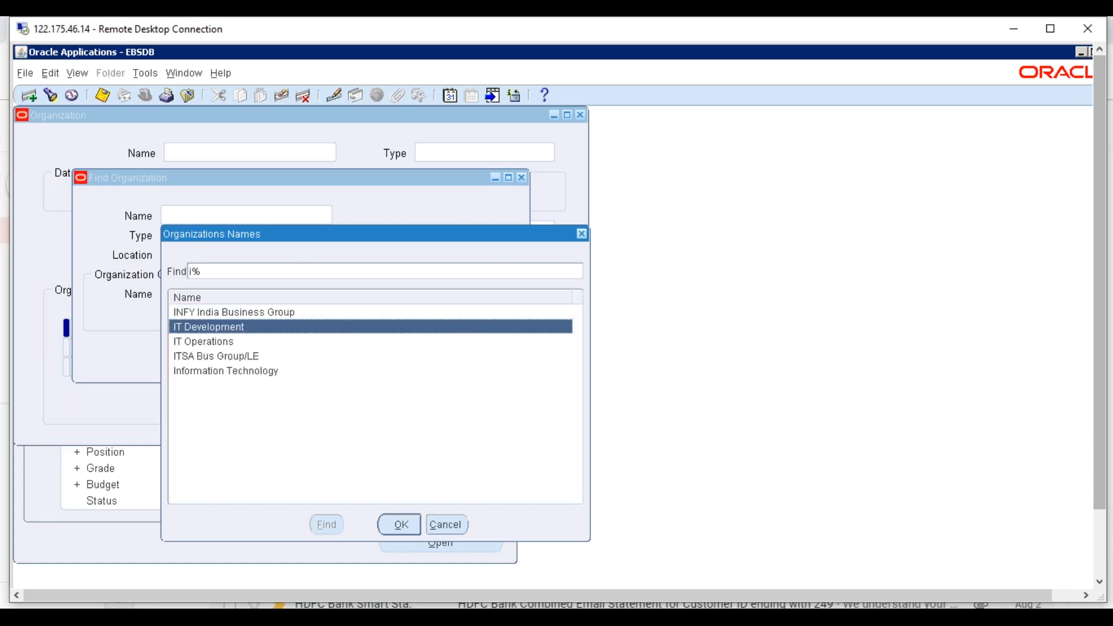
key(BackSpace)
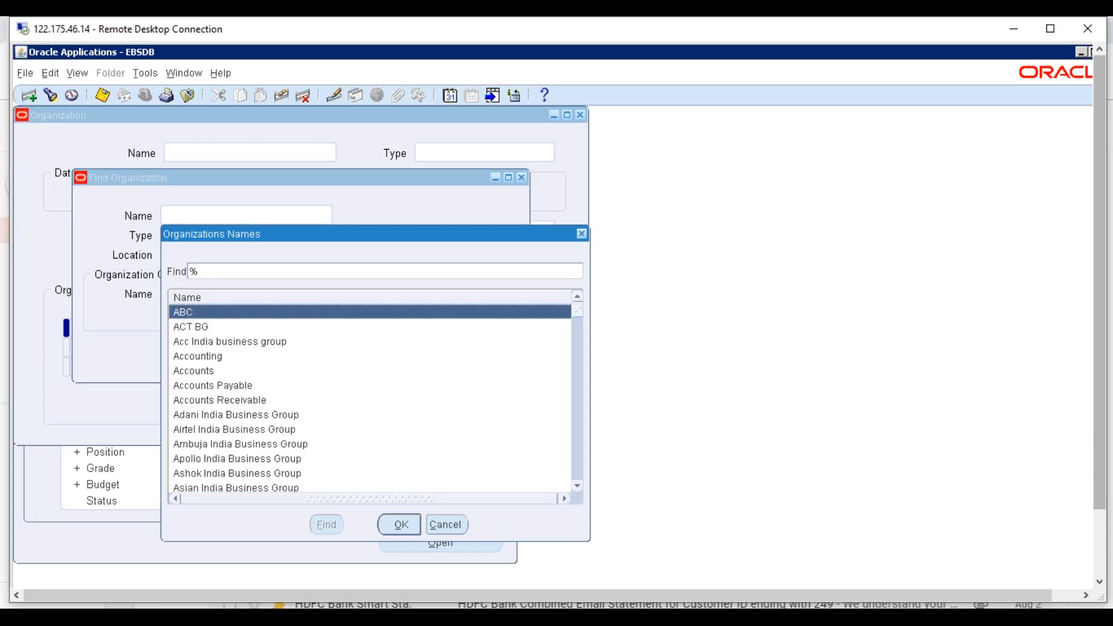
text(f)
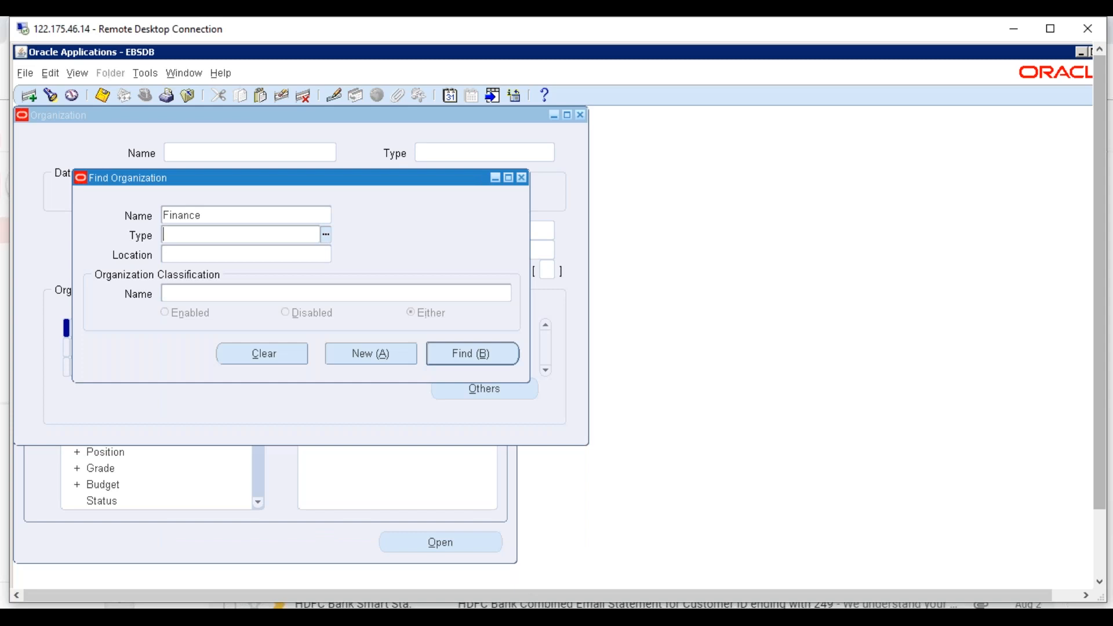
click(524, 177)
click(581, 115)
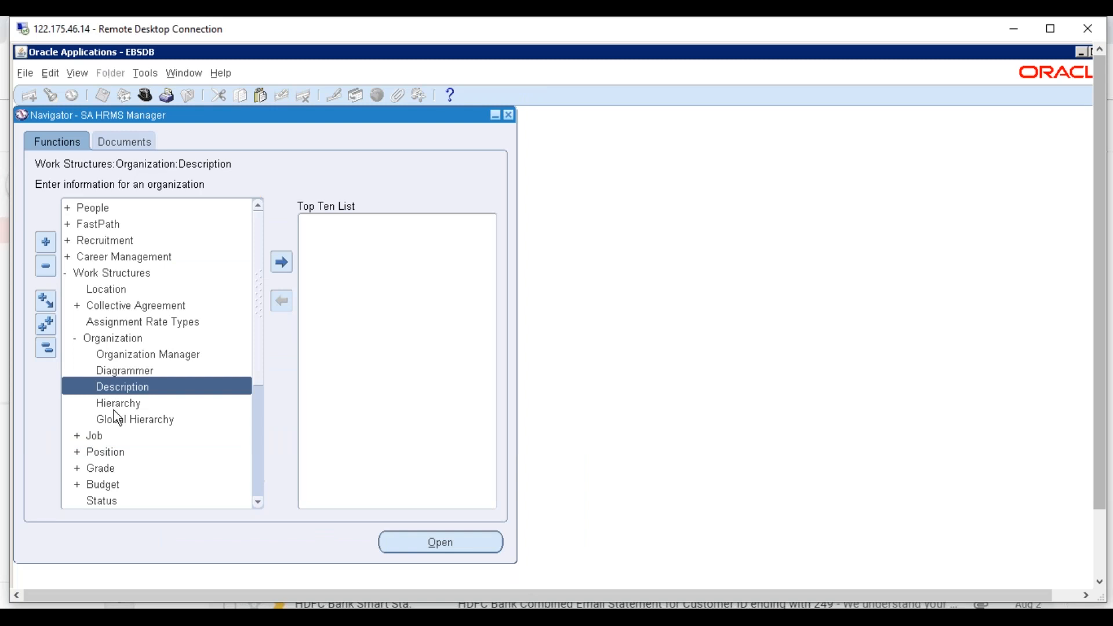
Open the organization Hierarchy form and browse through all existing hierarchy records.
double_click(128, 403)
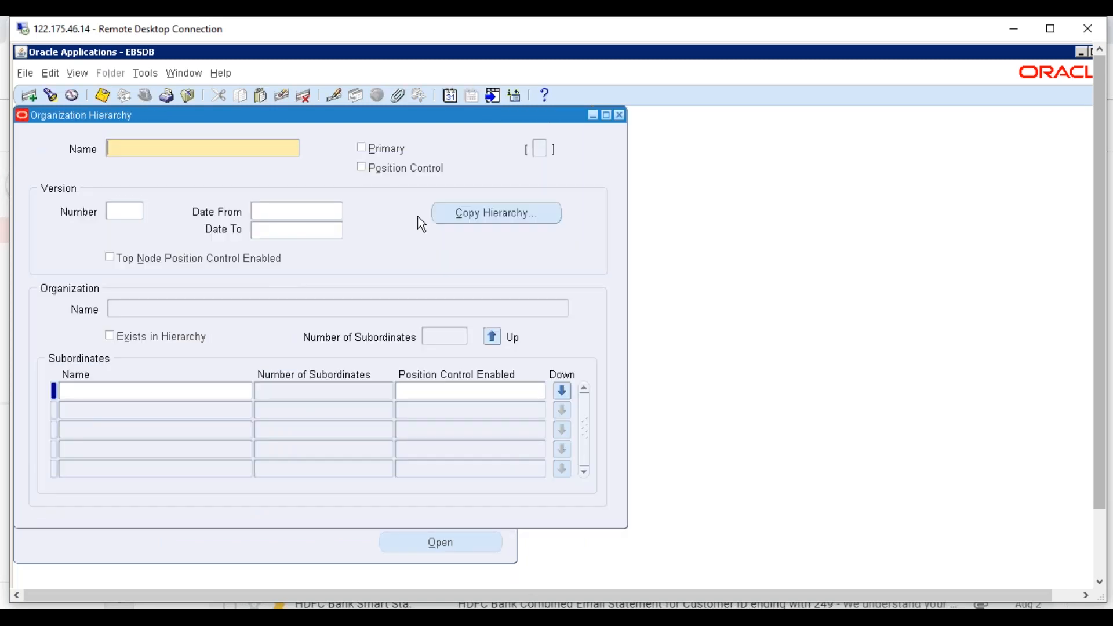
key(ctrl+F11)
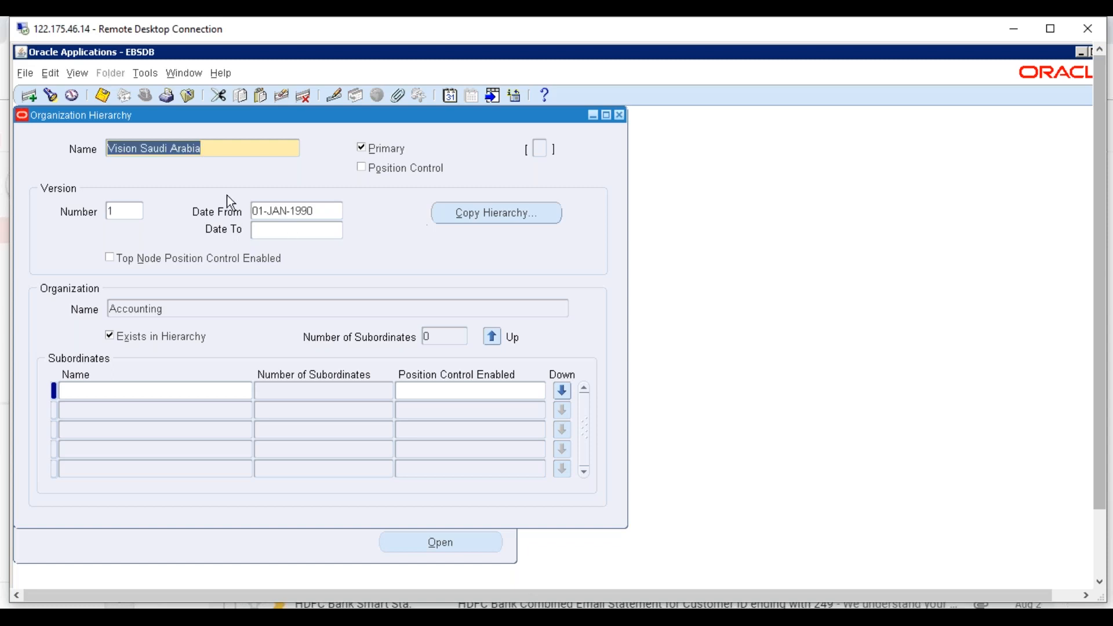
key(Down)
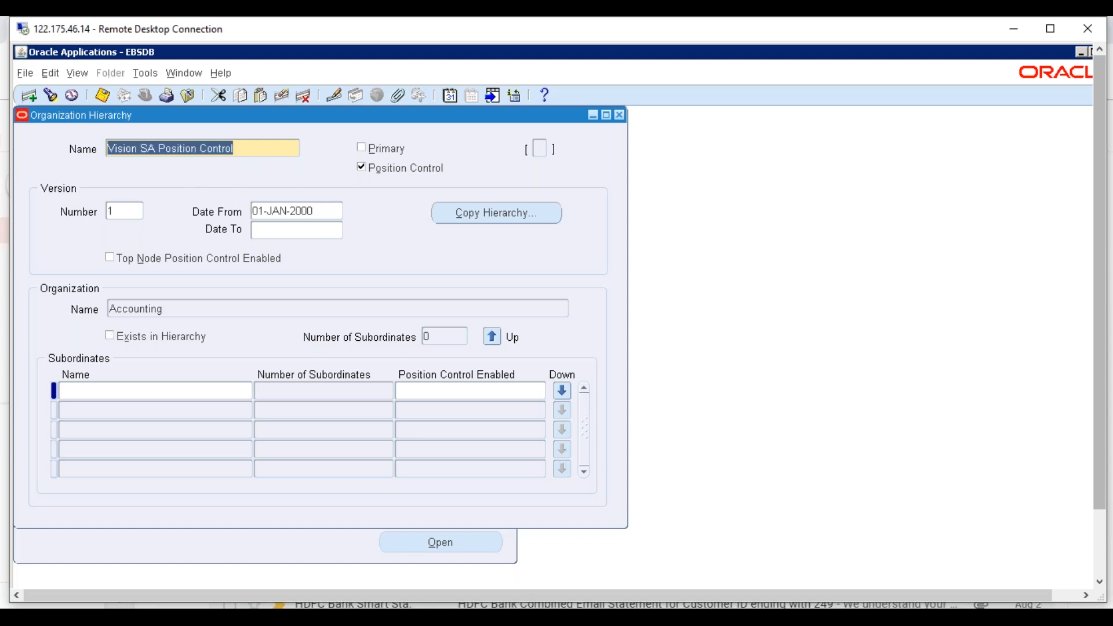
key(Down)
Query the organization hierarchies for names matching ERP%, and close the form.
key(F11)
text(ERP%)
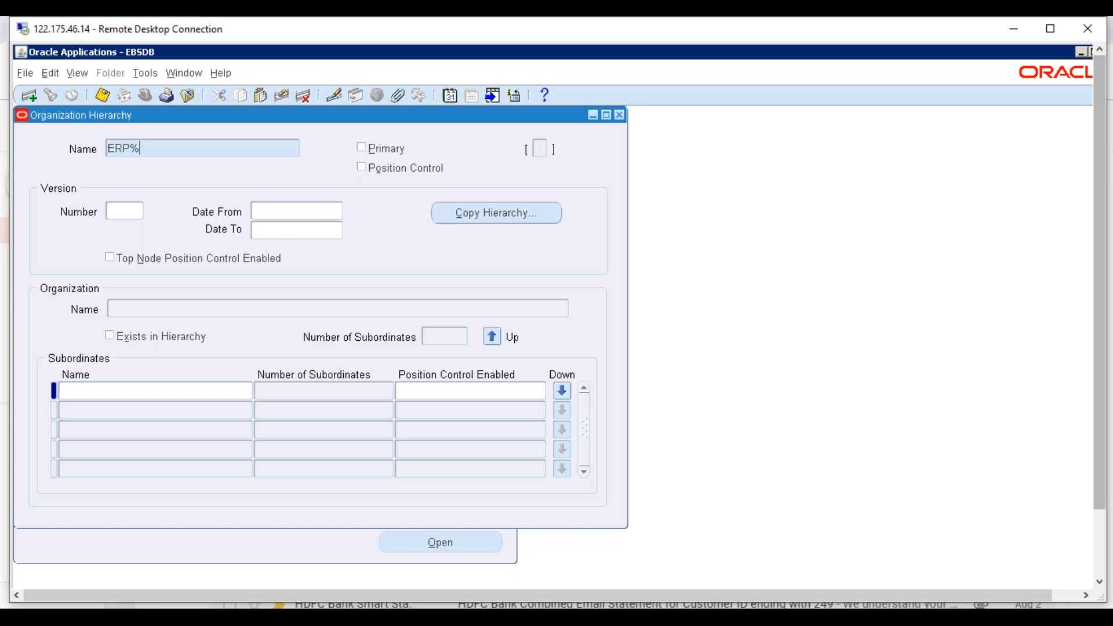
key(ctrl+F11)
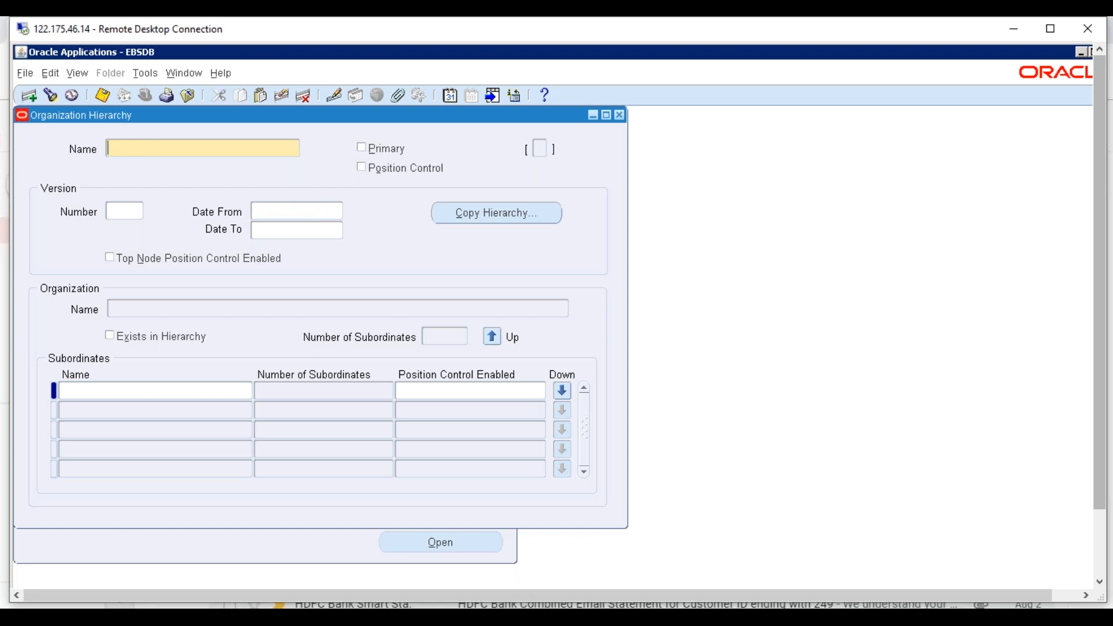
key(F4)
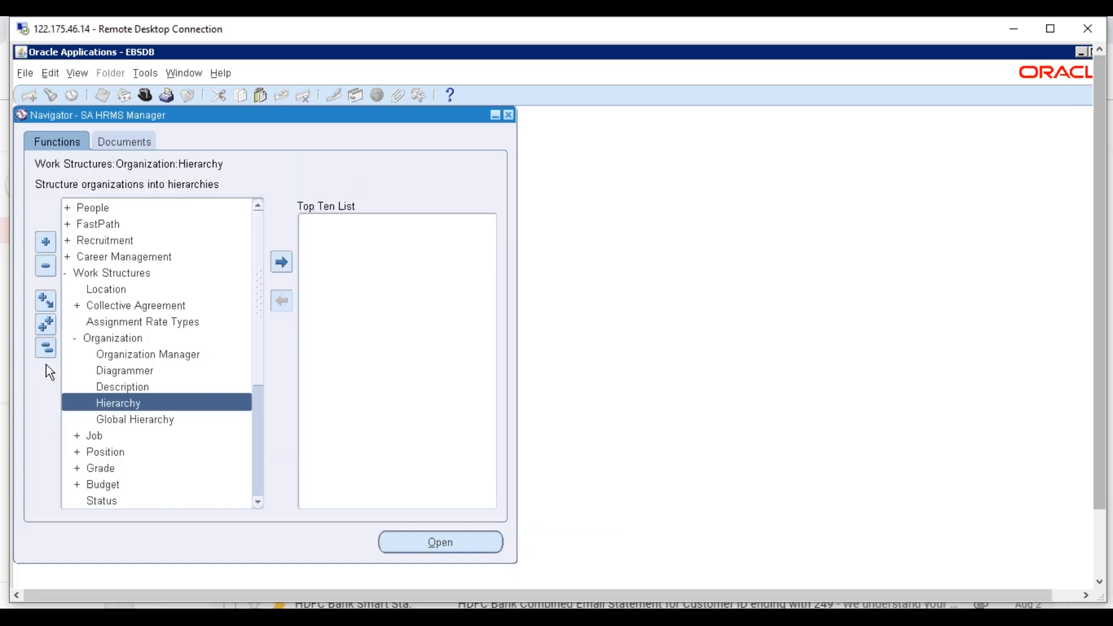
Collapse the expanded functions and switch the responsibility to ERP TREE HRMS Manager.
click(46, 349)
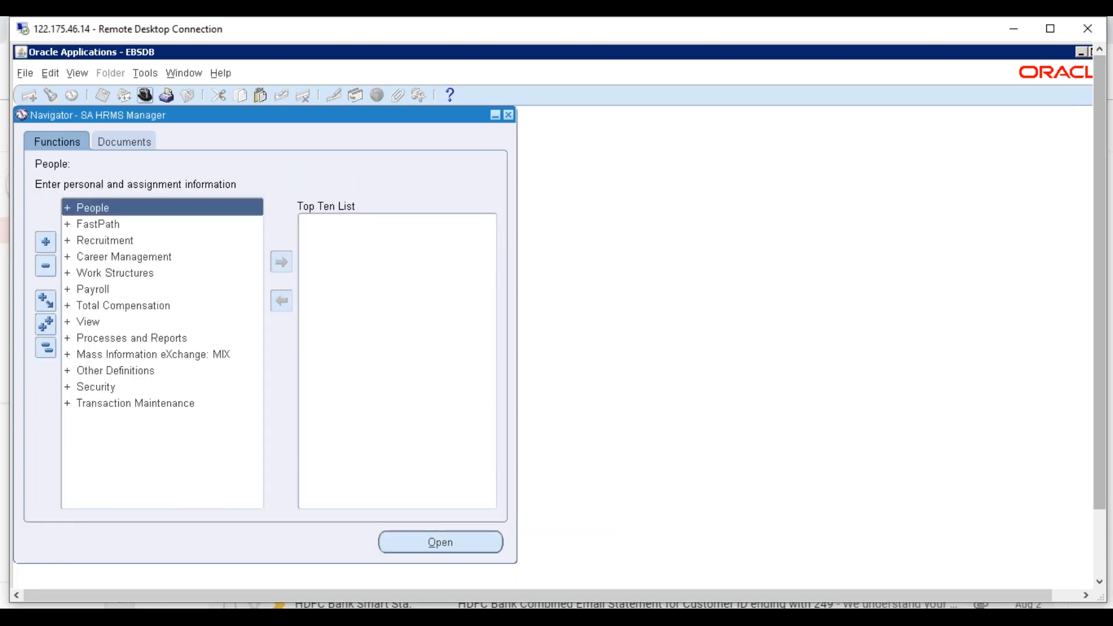
click(145, 95)
click(81, 355)
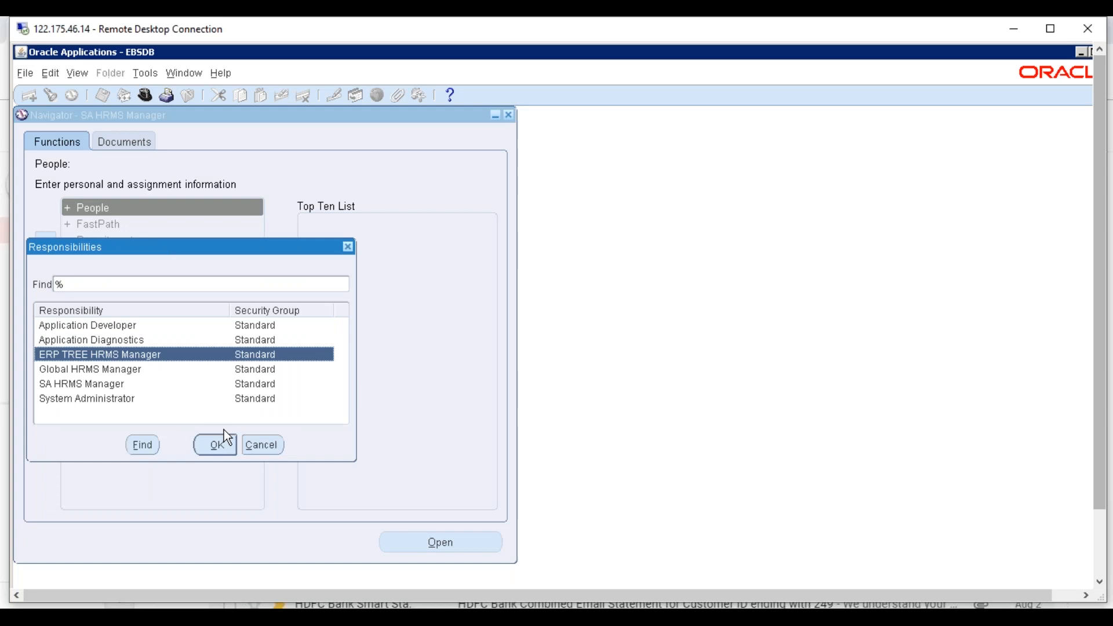
click(225, 447)
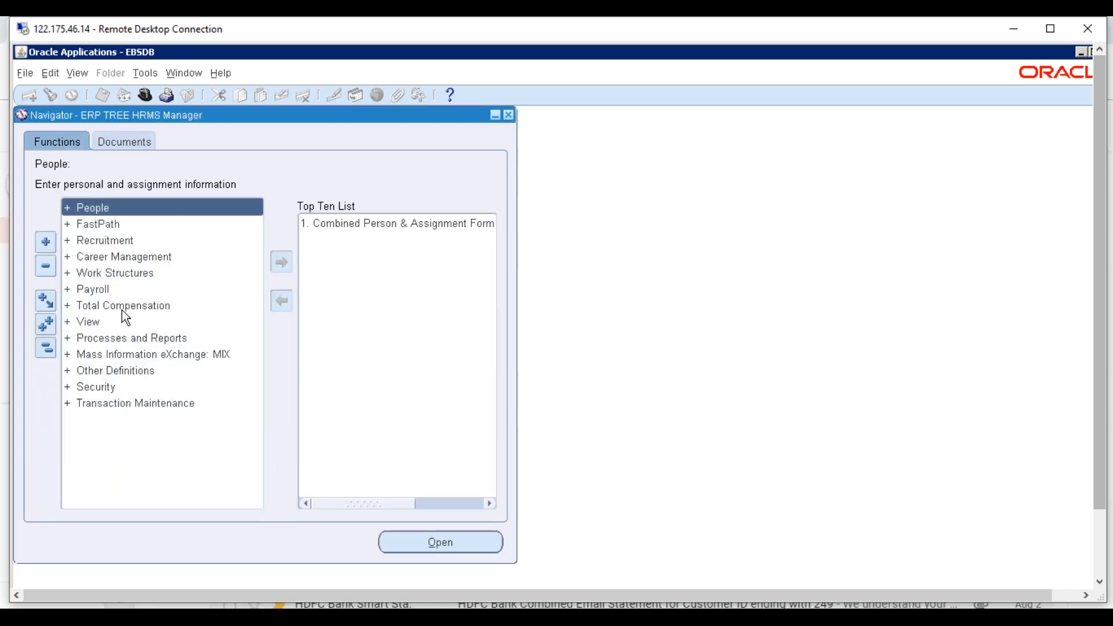
Open the organization Description form from Work Structures under the ERP TREE HRMS Manager responsibility.
double_click(109, 274)
click(110, 288)
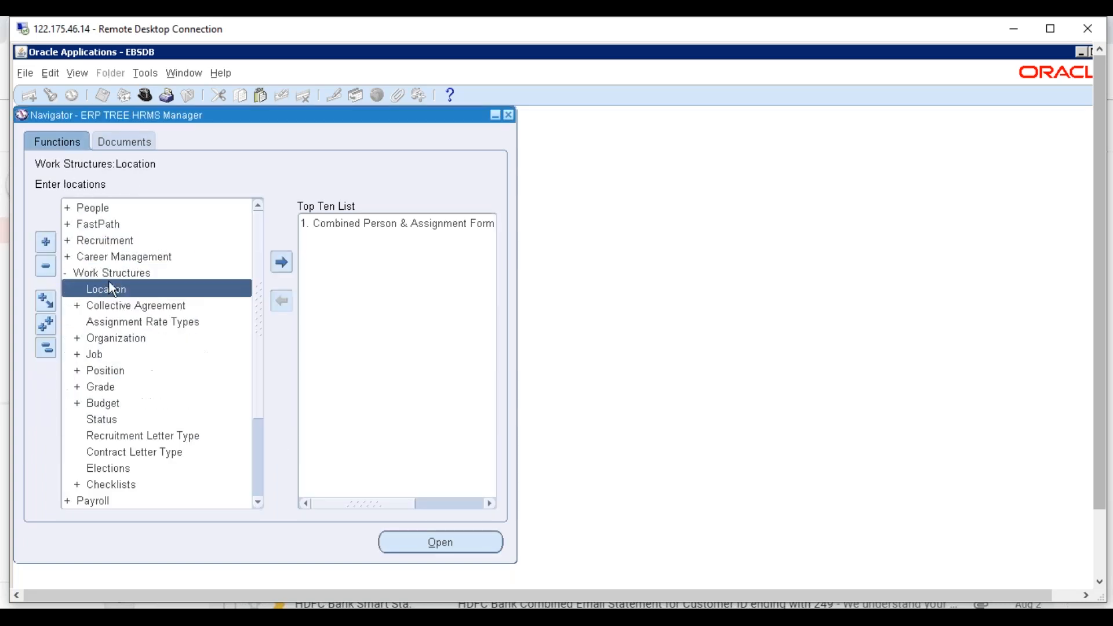
double_click(120, 339)
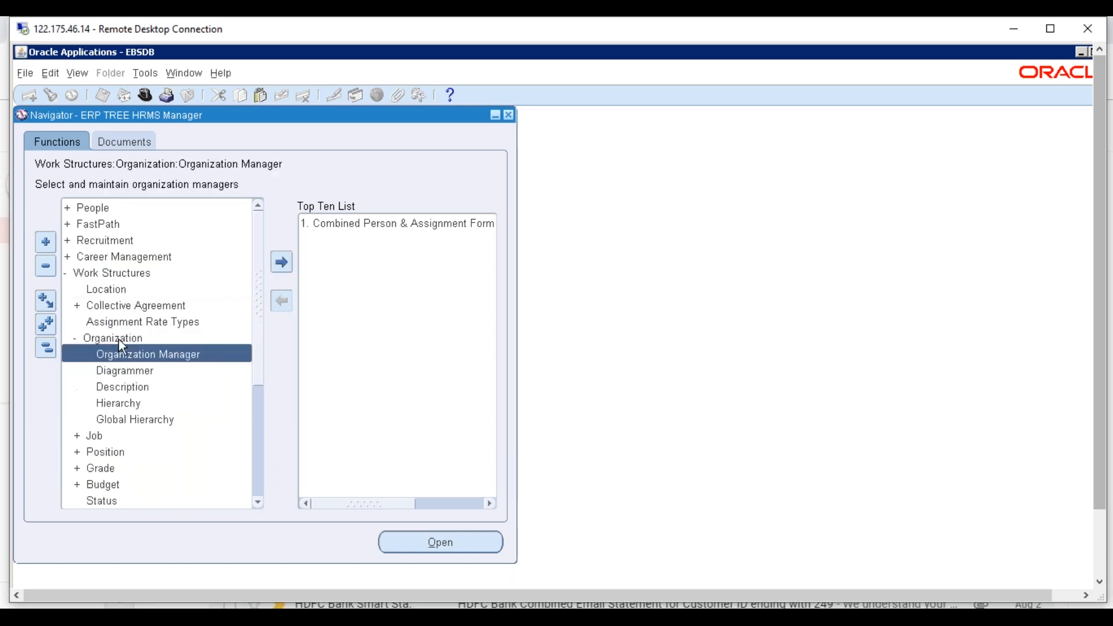
double_click(119, 388)
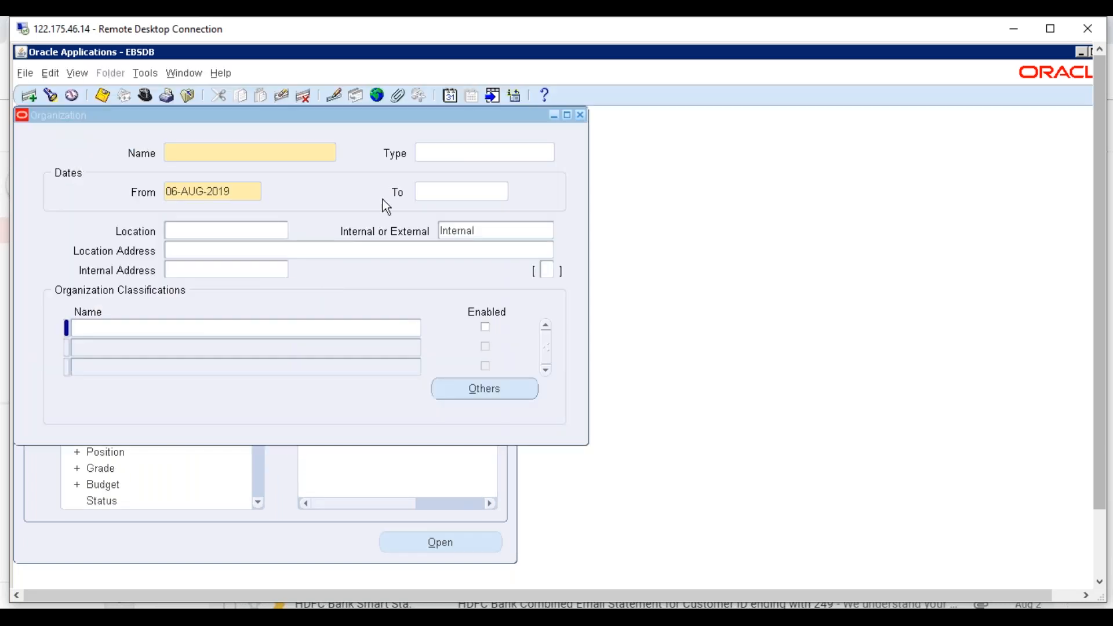
click(692, 397)
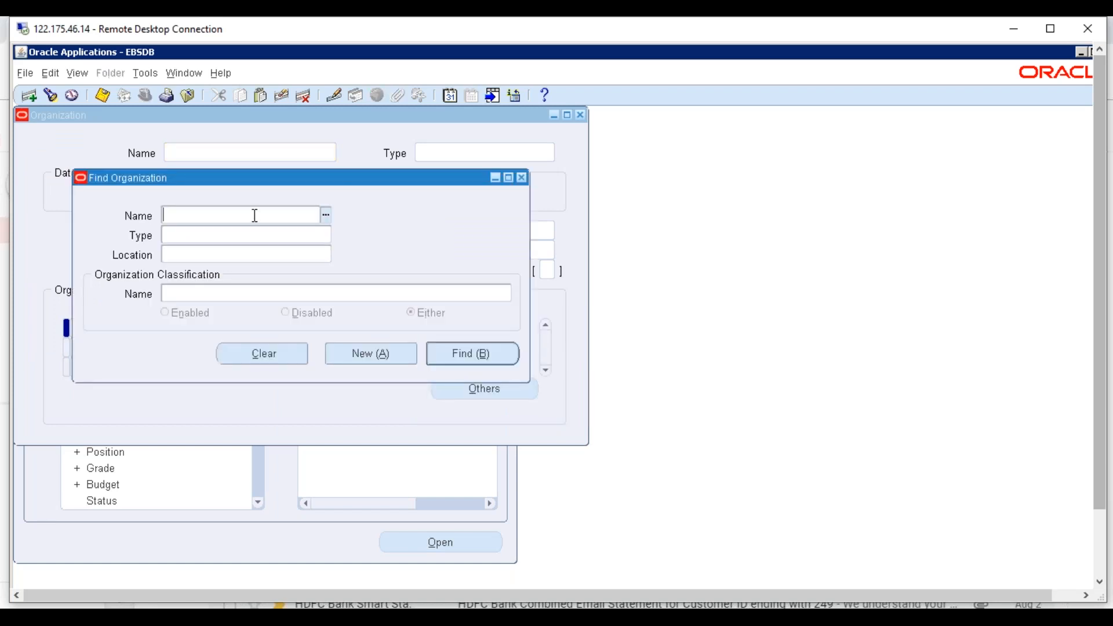
Look up organization names starting with I and retrieve the I.T. Department organization.
key(ctrl+l)
key(Return)
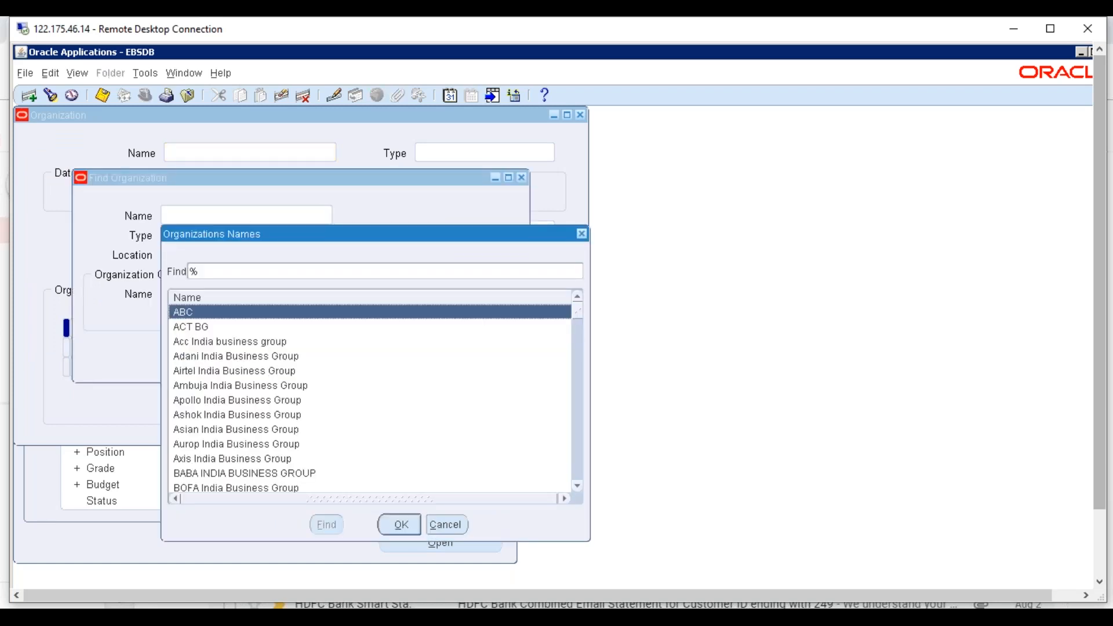
text(i)
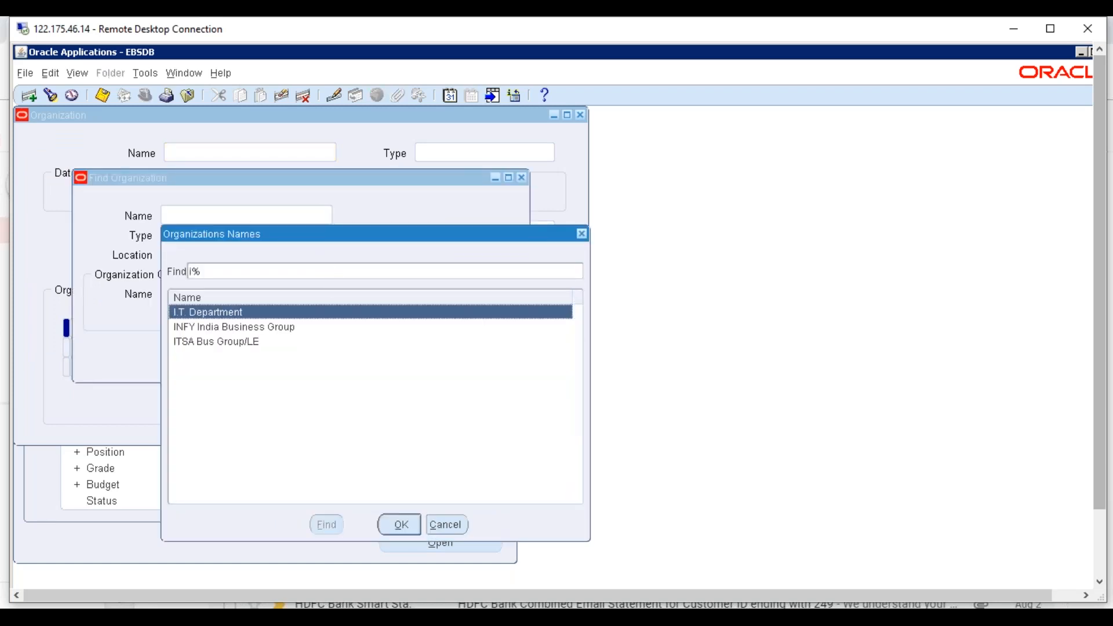
key(Return)
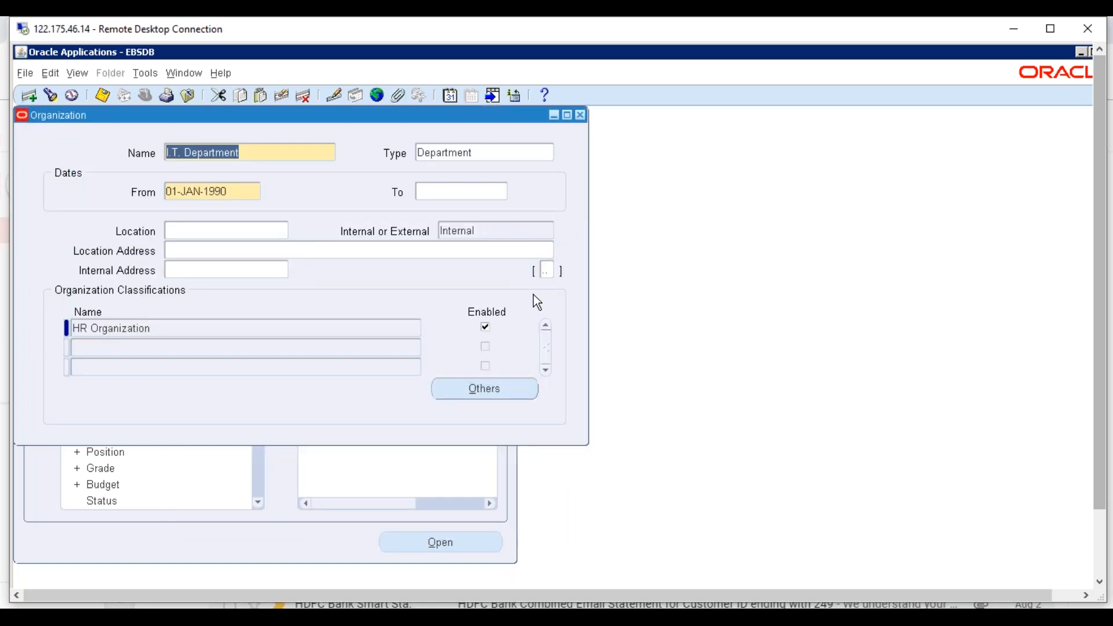
View the record history of the I.T. Department organization and close the record details.
click(203, 328)
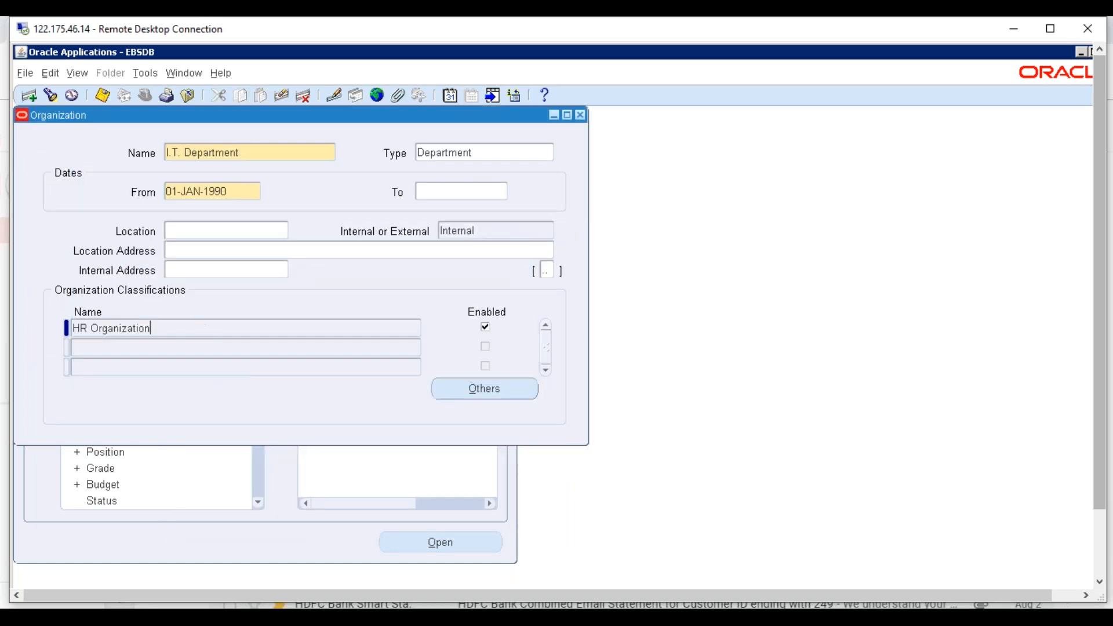
click(306, 152)
click(221, 72)
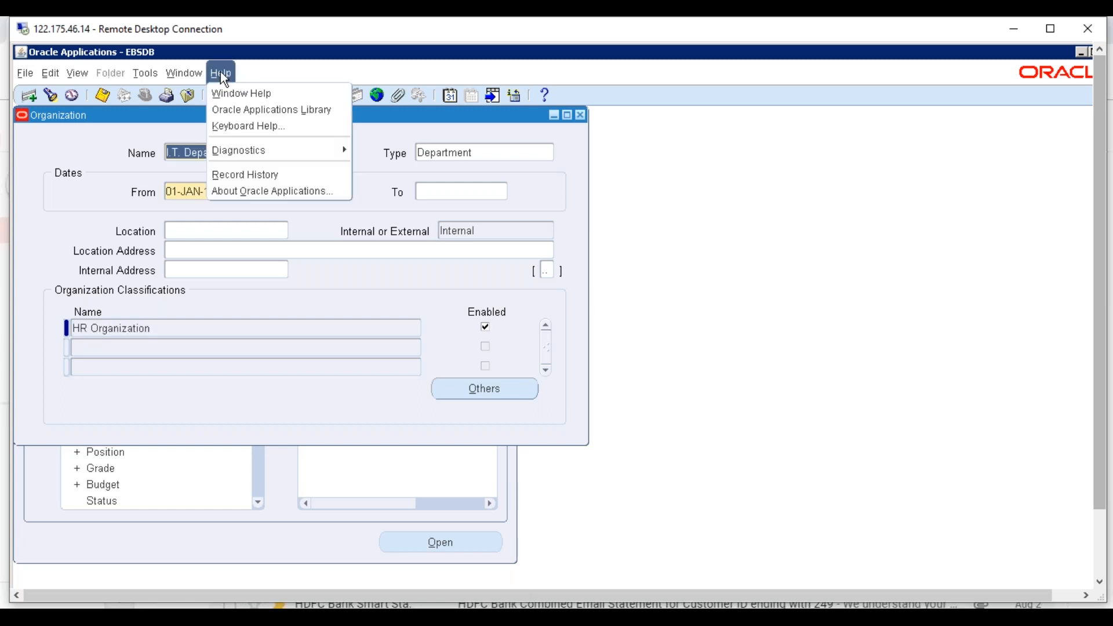
click(244, 174)
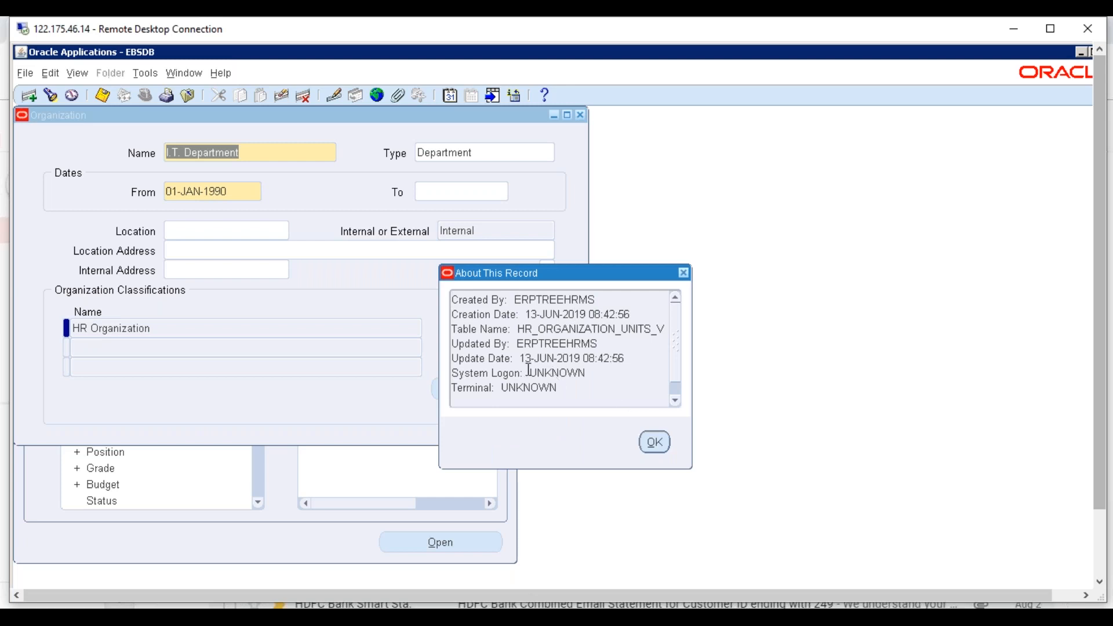
click(654, 442)
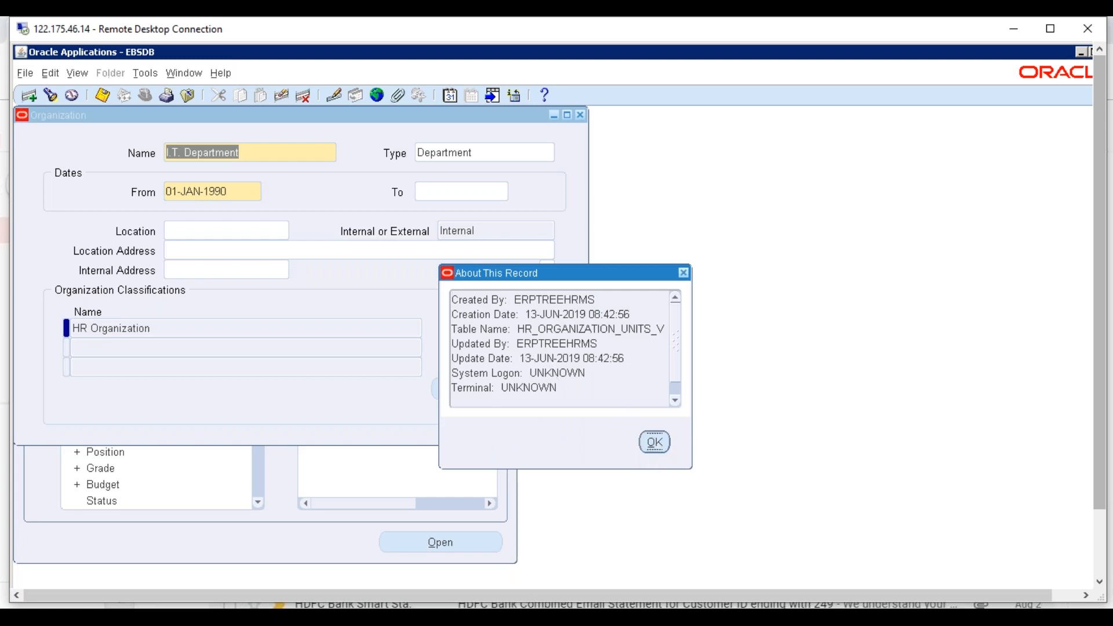
Close the organization record and query all hierarchies in the Organization Hierarchy form, with the remote session in full screen.
click(581, 115)
click(133, 405)
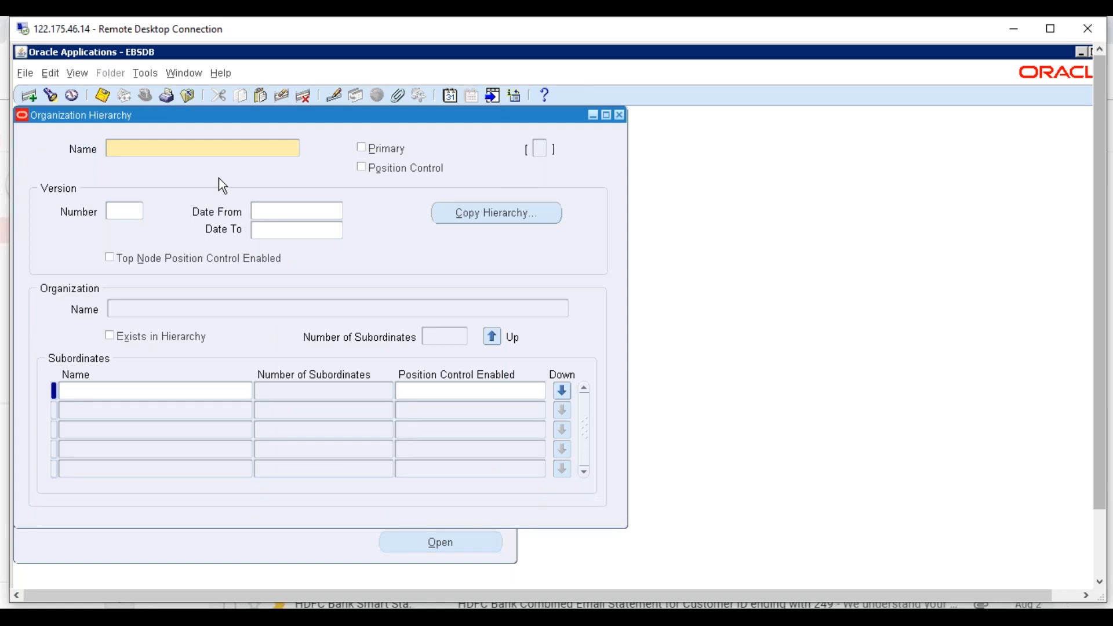
key(F11)
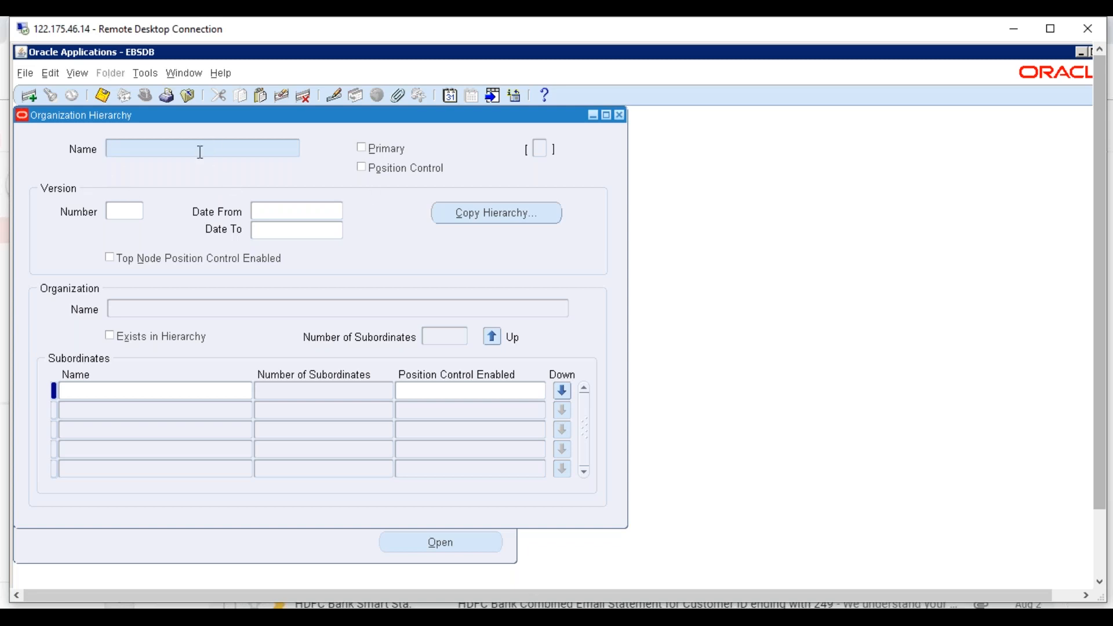
click(1052, 28)
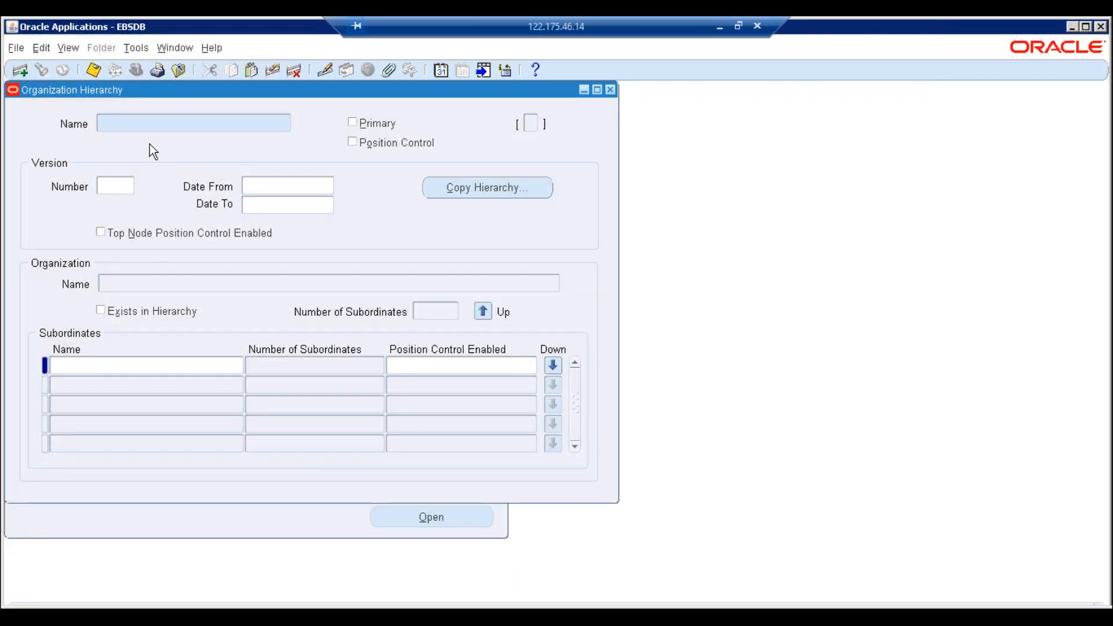
key(ctrl+F11)
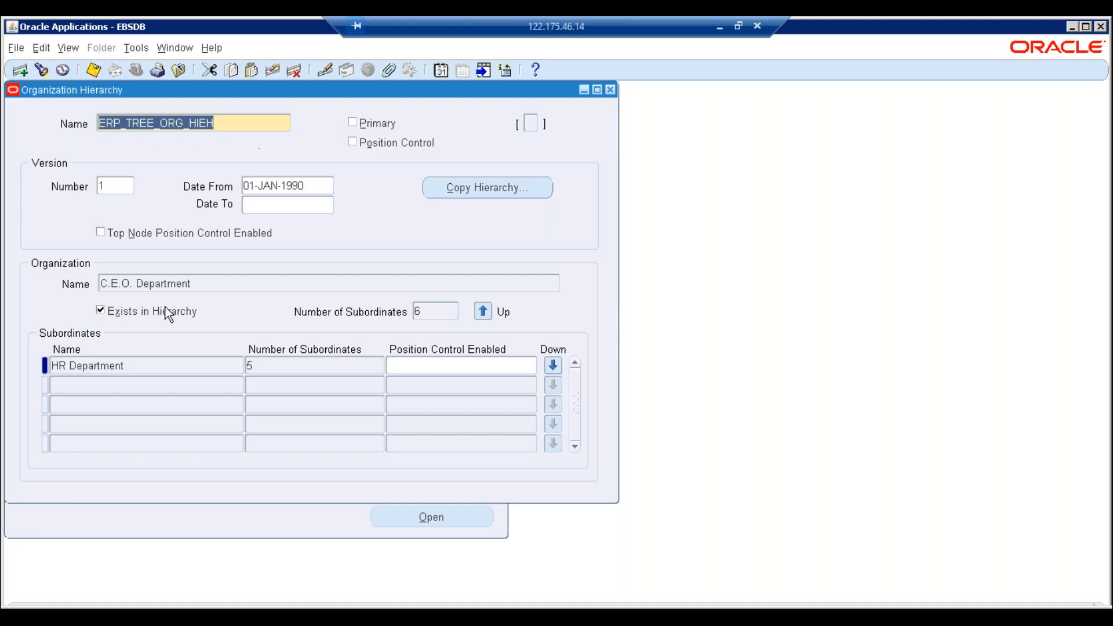
Dismiss the Java updater prompt, and move down from C.E.O. Department to HR Department to review its subordinates.
click(186, 283)
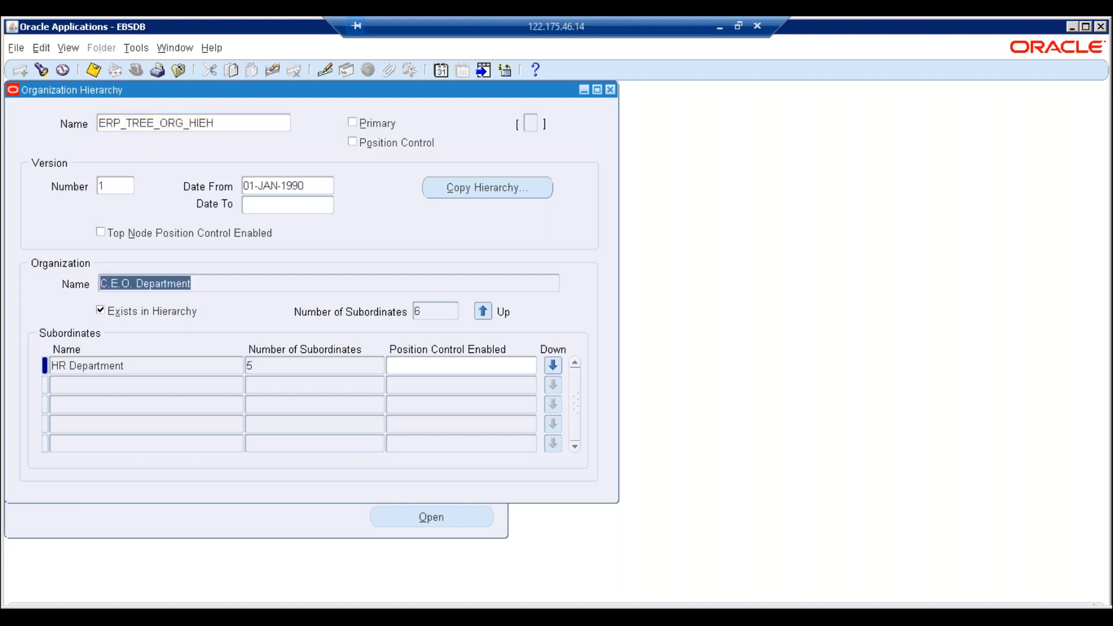
click(131, 365)
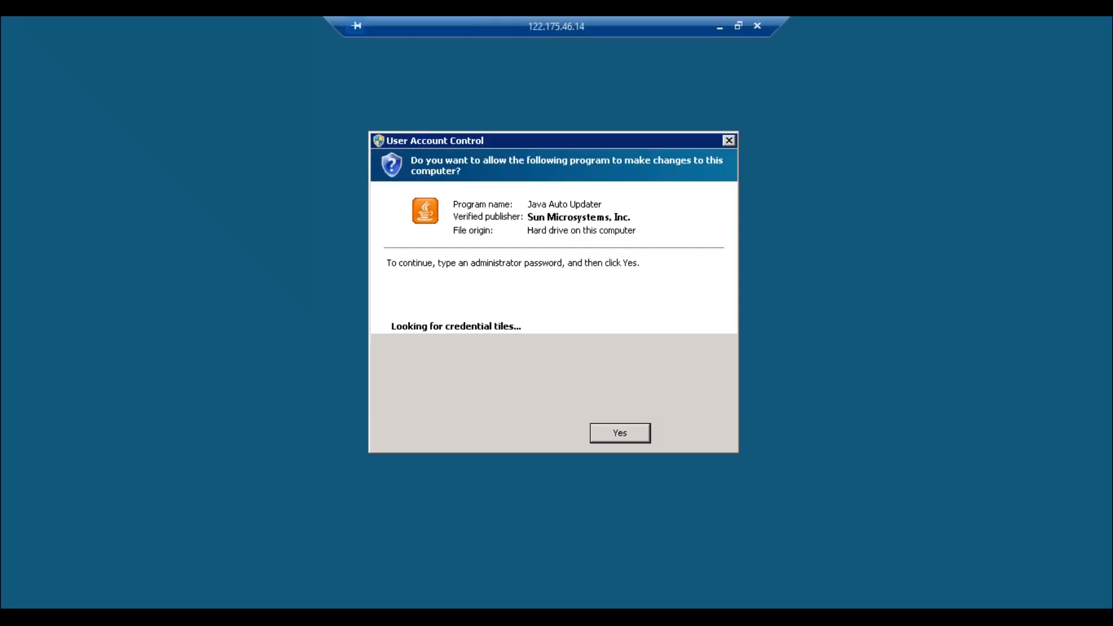
click(682, 436)
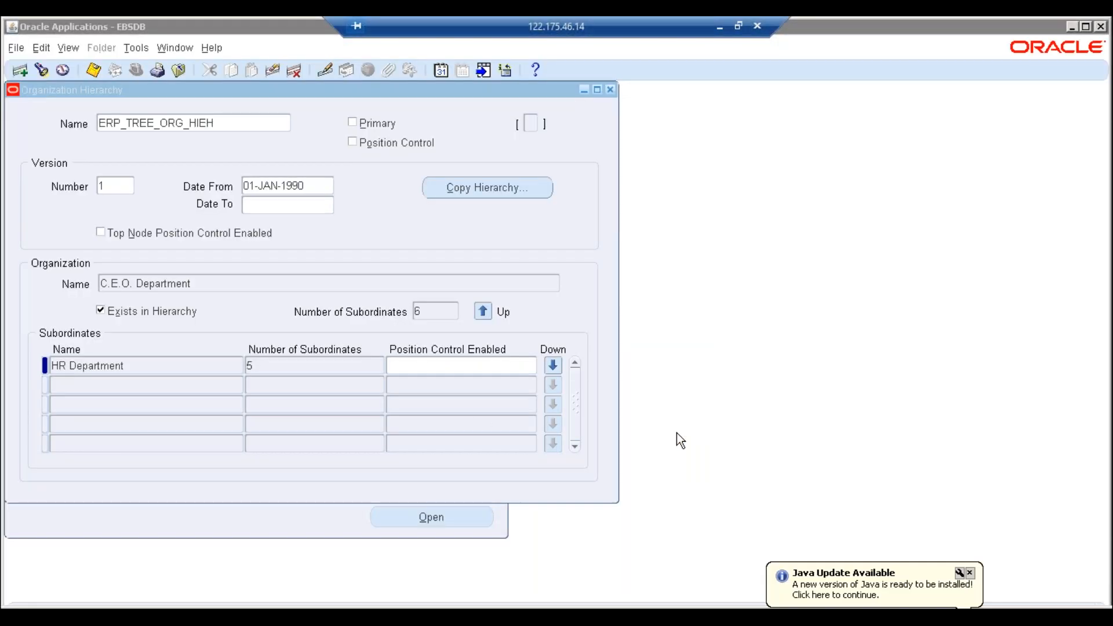
click(141, 364)
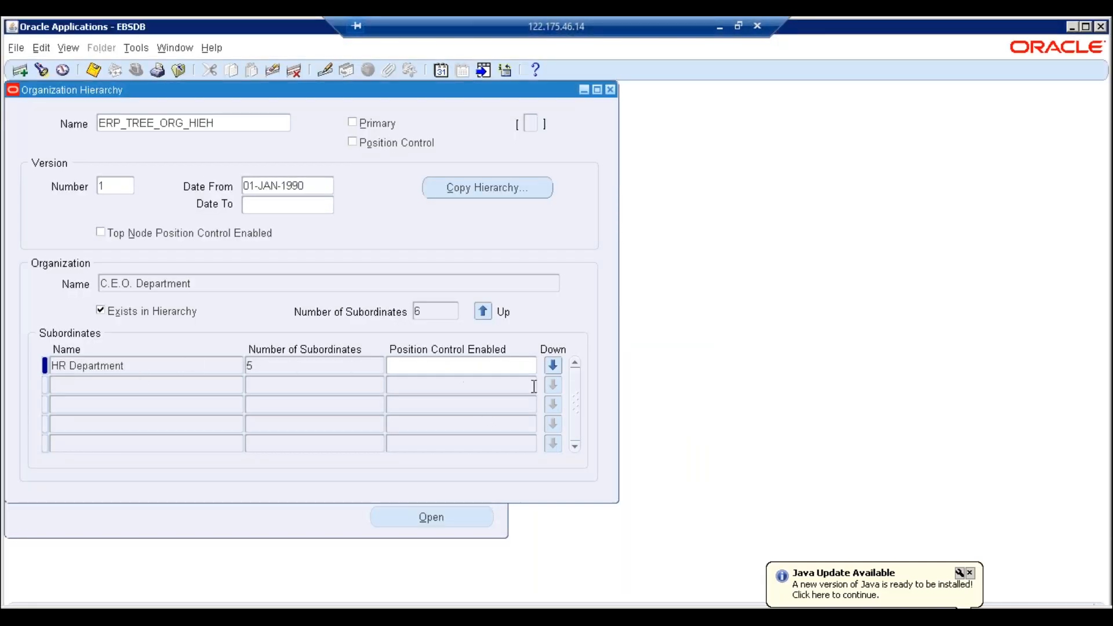
click(553, 365)
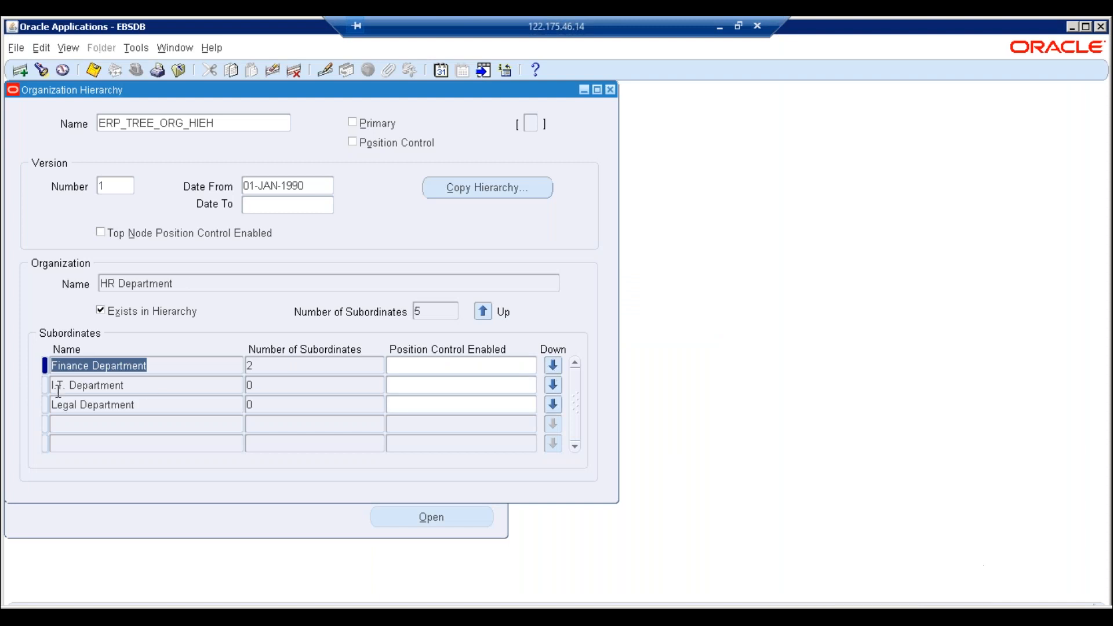
click(142, 386)
click(139, 405)
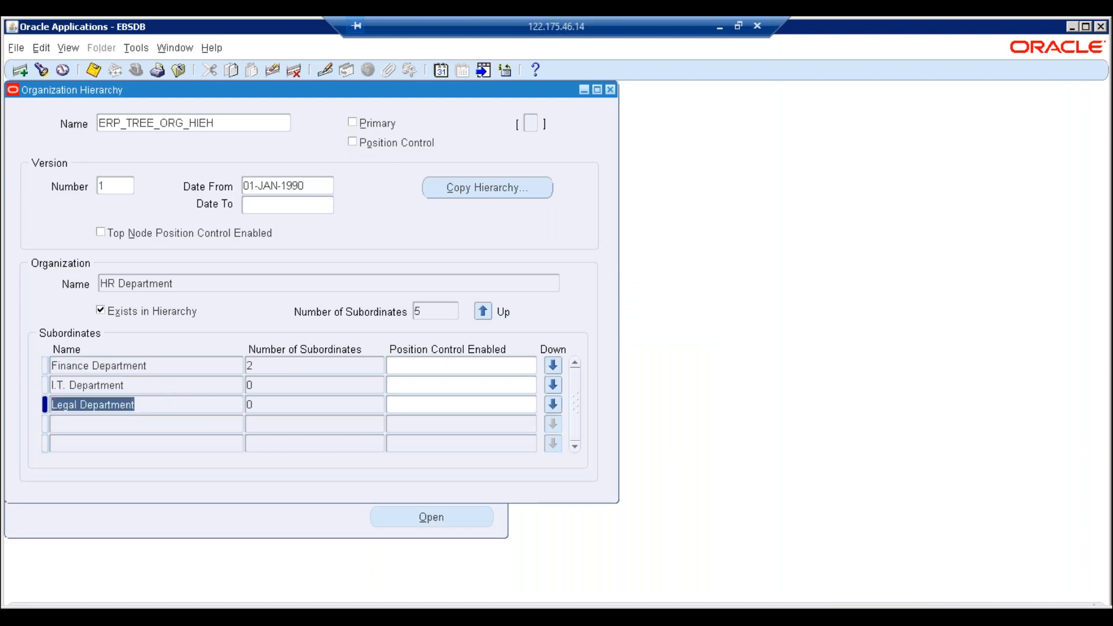
Move down to Finance Department in the hierarchy and examine its subordinates Purchasing Department and Sales Organization.
click(151, 366)
click(553, 366)
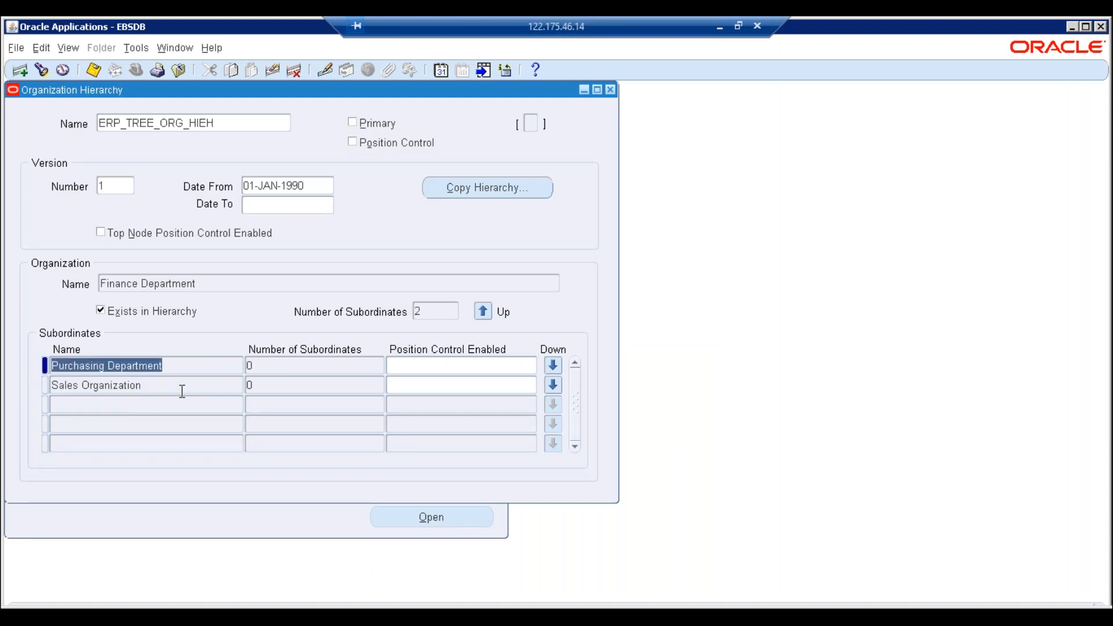
click(176, 392)
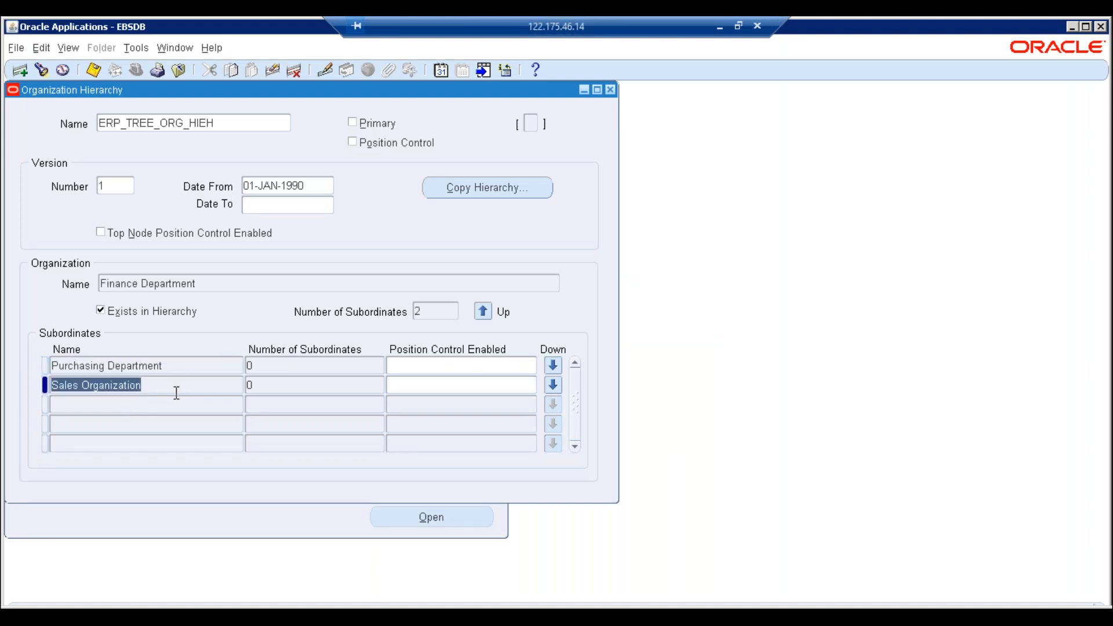
click(194, 368)
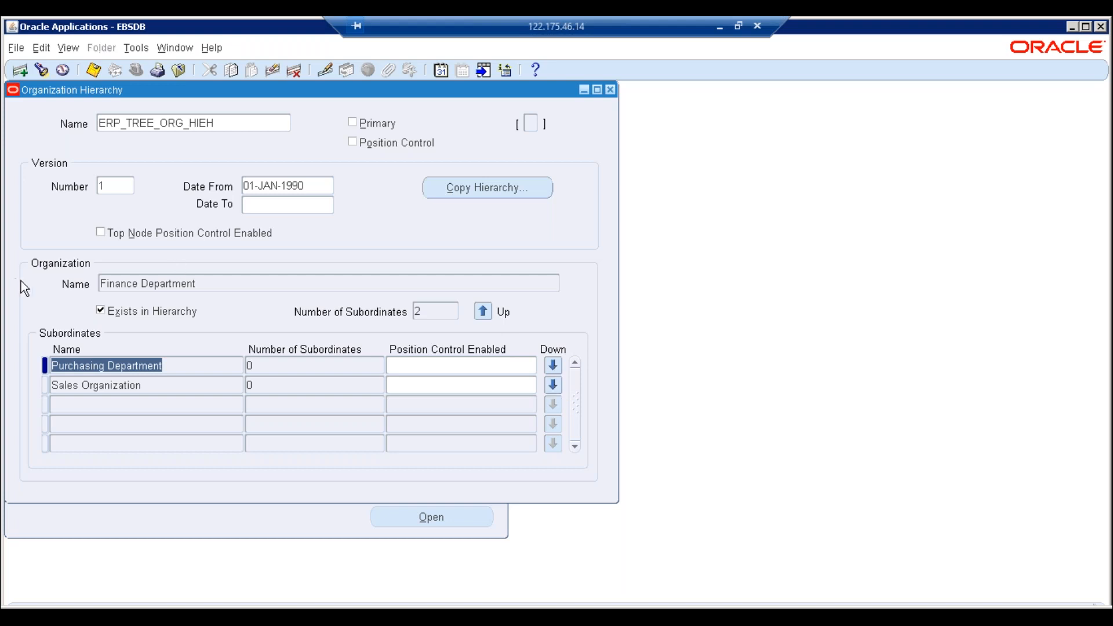
drag(170, 365, 21, 366)
click(222, 285)
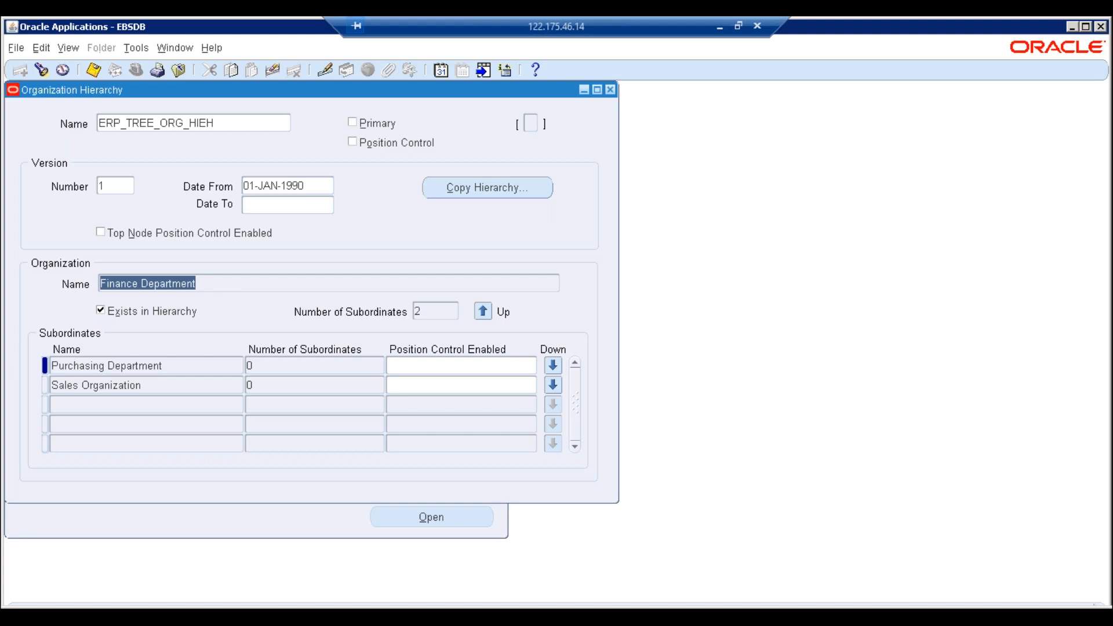
click(167, 391)
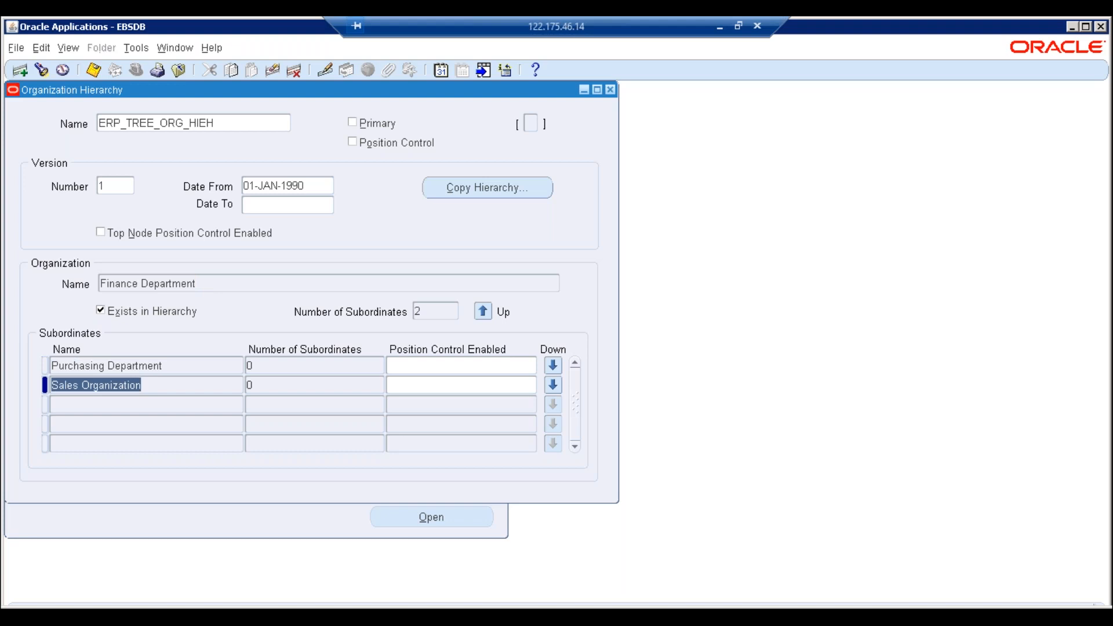
click(207, 283)
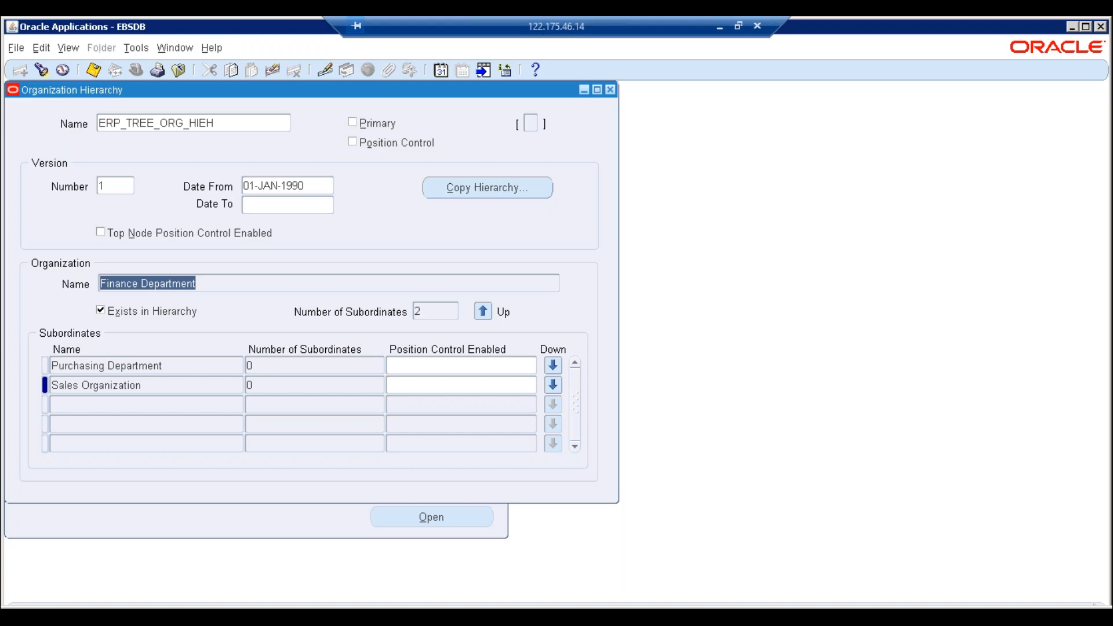
Go back up to HR Department and review its Finance, I.T. and Legal Department subordinates.
click(483, 311)
click(179, 386)
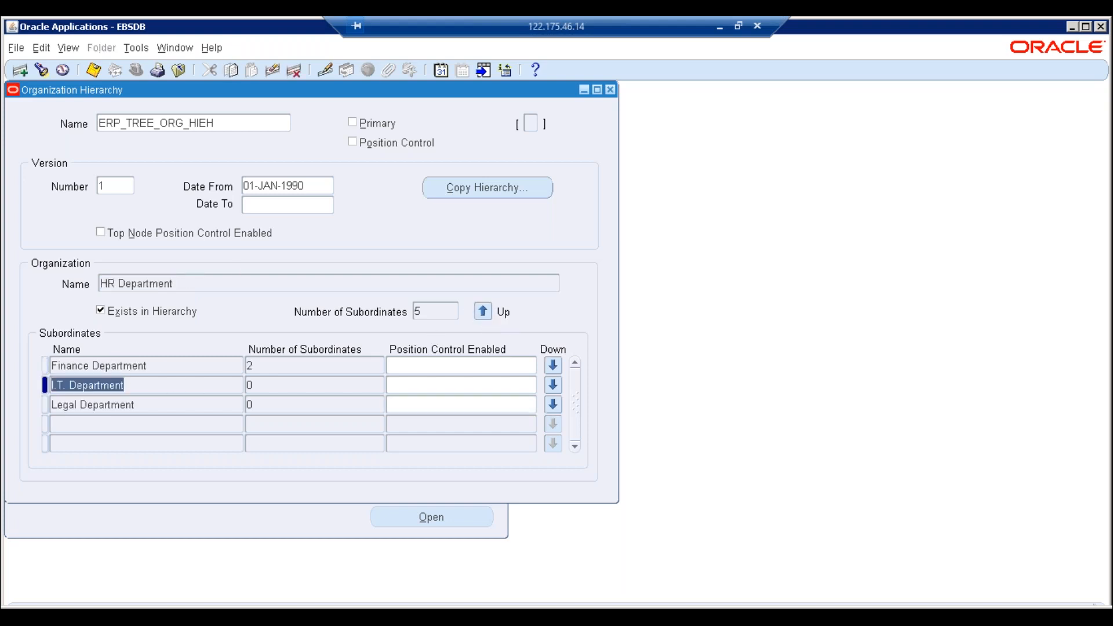
click(156, 365)
click(145, 405)
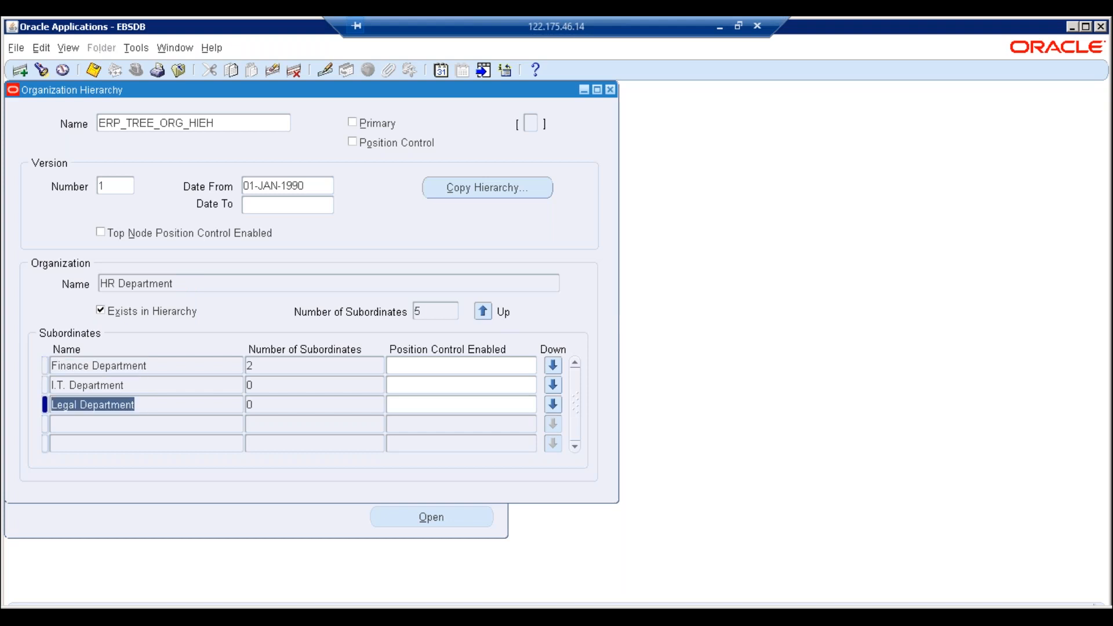
click(213, 282)
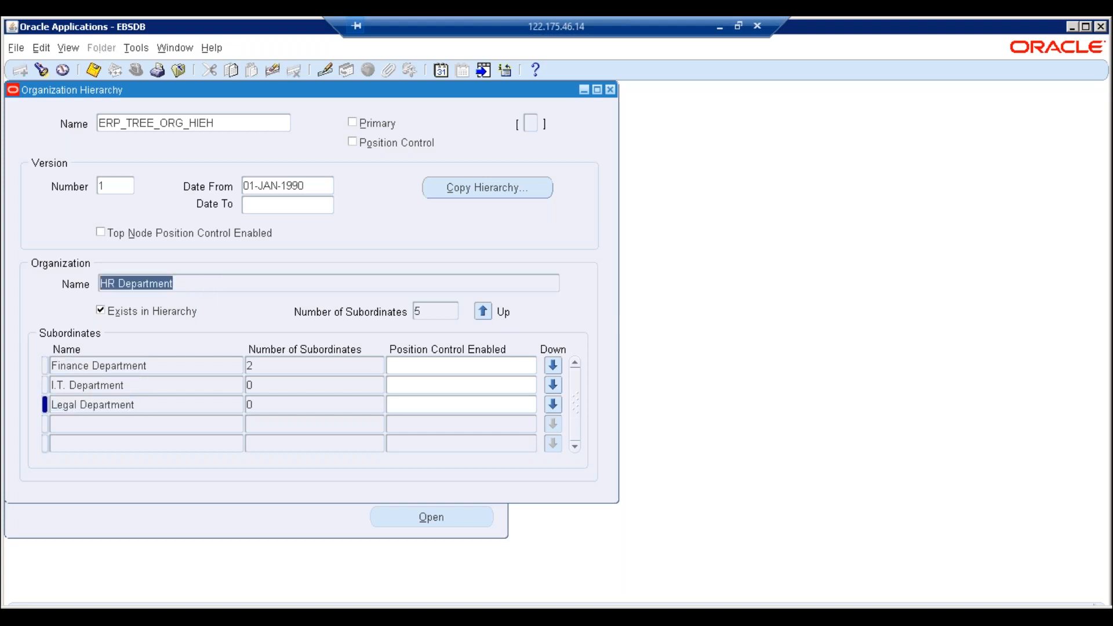
Go up to C.E.O. Department and back down to HR Department, examining the subordinates at each level.
click(484, 313)
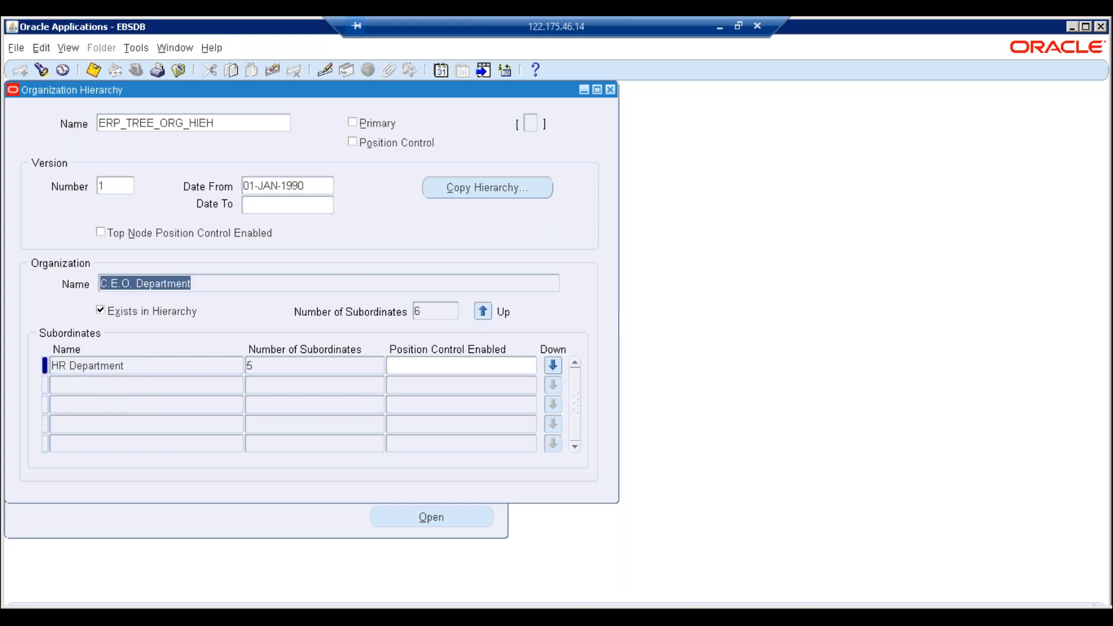
click(180, 371)
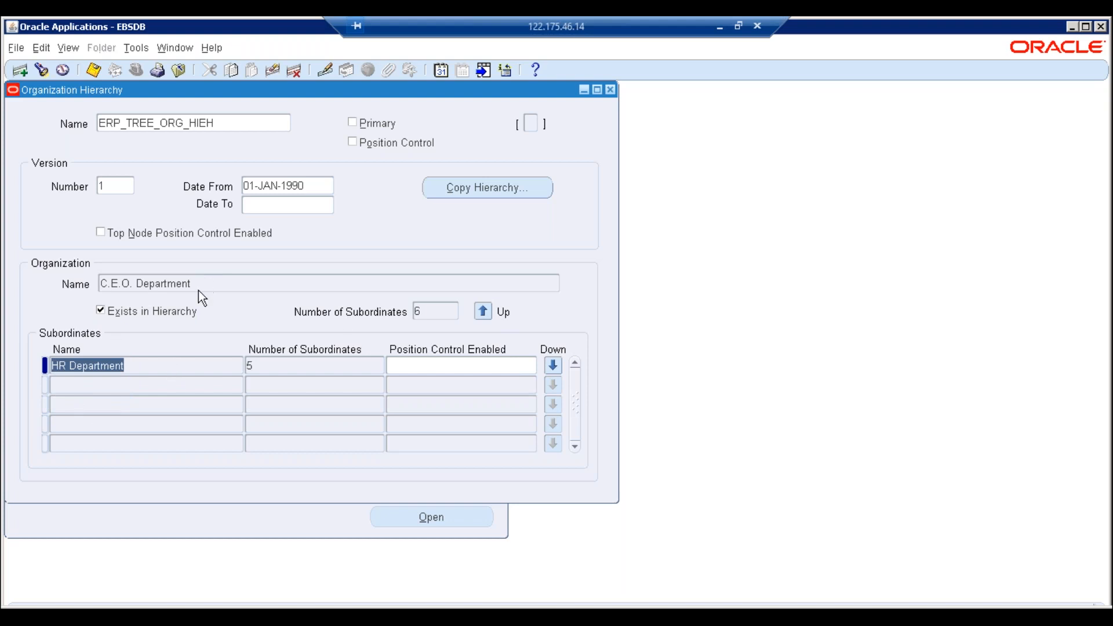
click(553, 365)
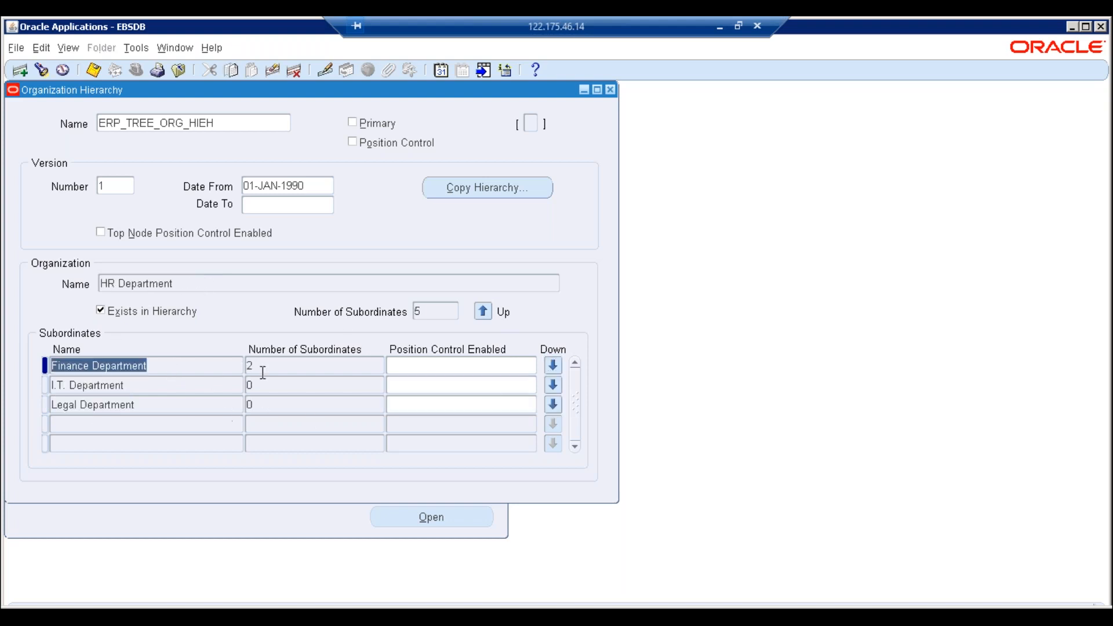
click(149, 385)
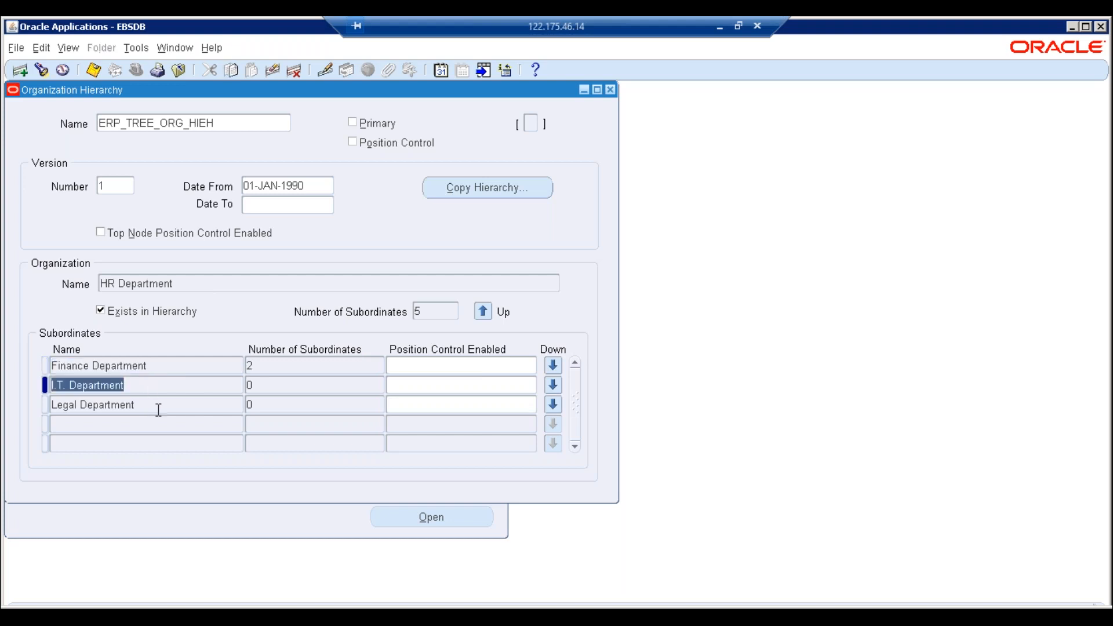
click(158, 409)
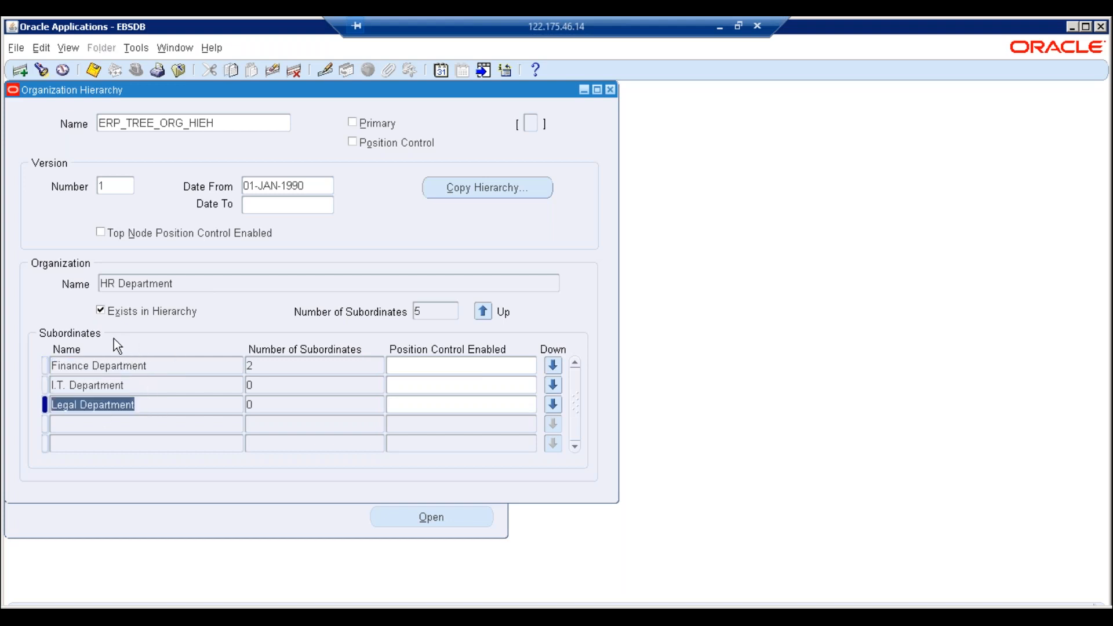
click(196, 281)
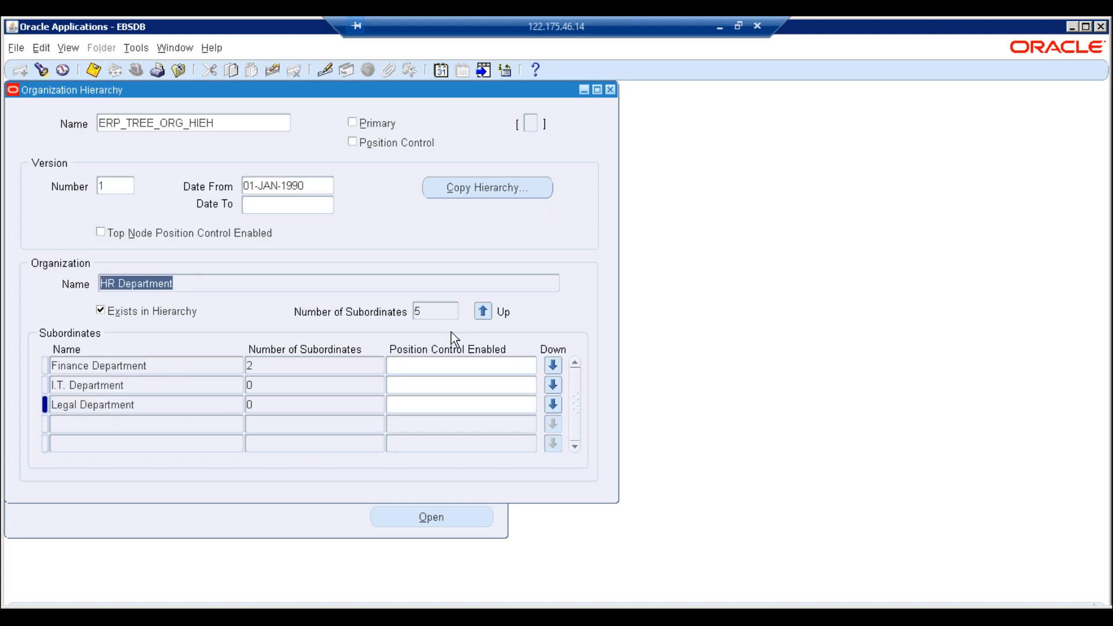
Return to C.E.O. Department and list all available subordinate names with % on a new row, leaving without choosing one.
click(487, 316)
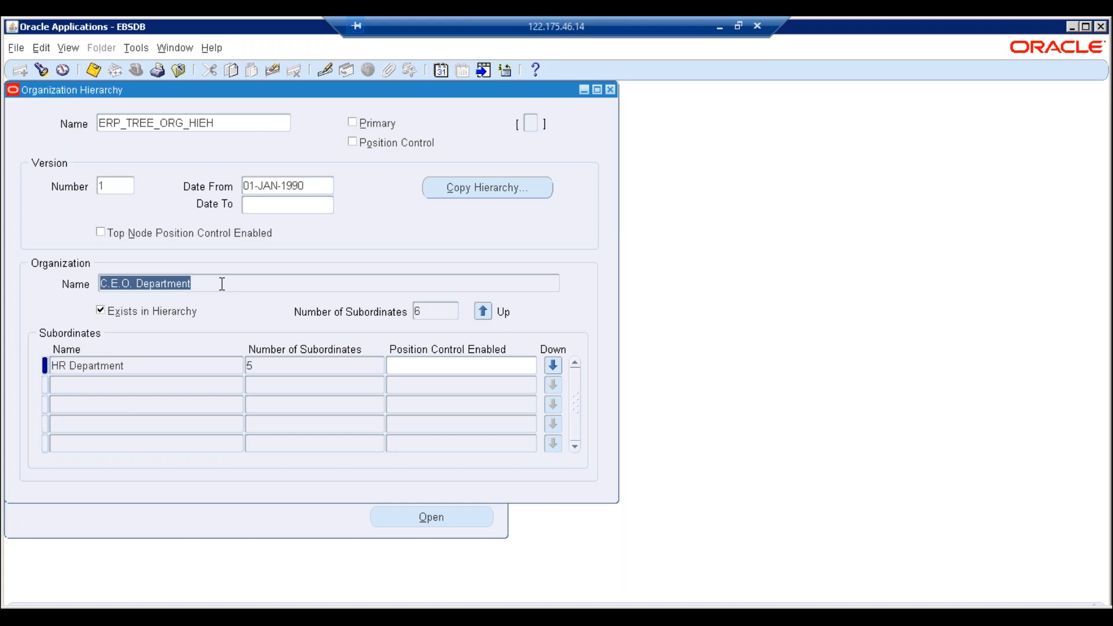
click(113, 385)
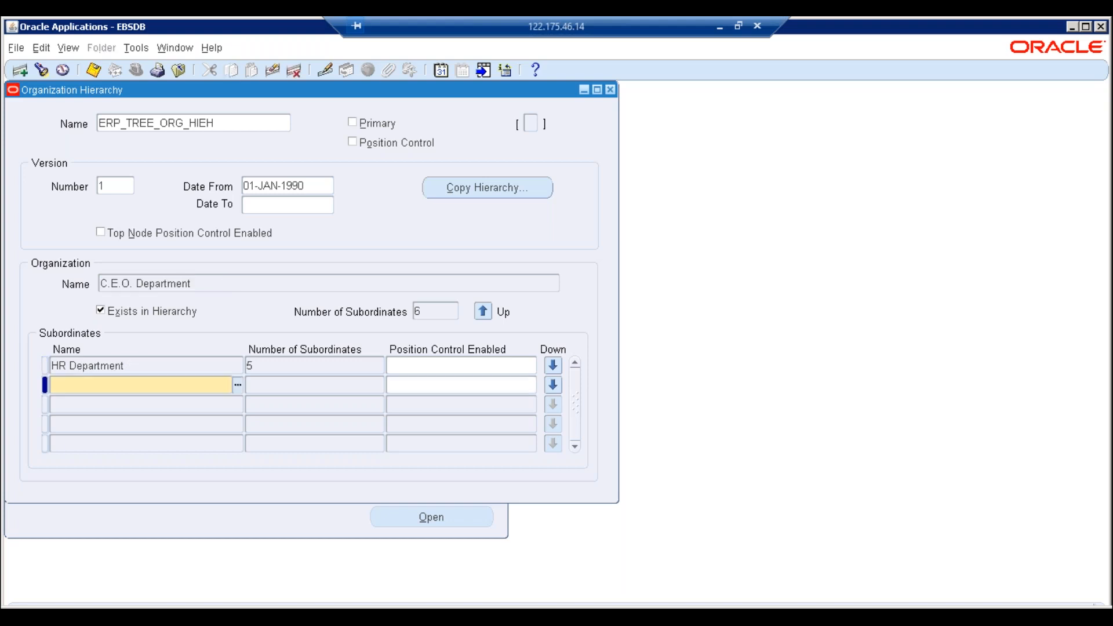
click(235, 387)
text(%)
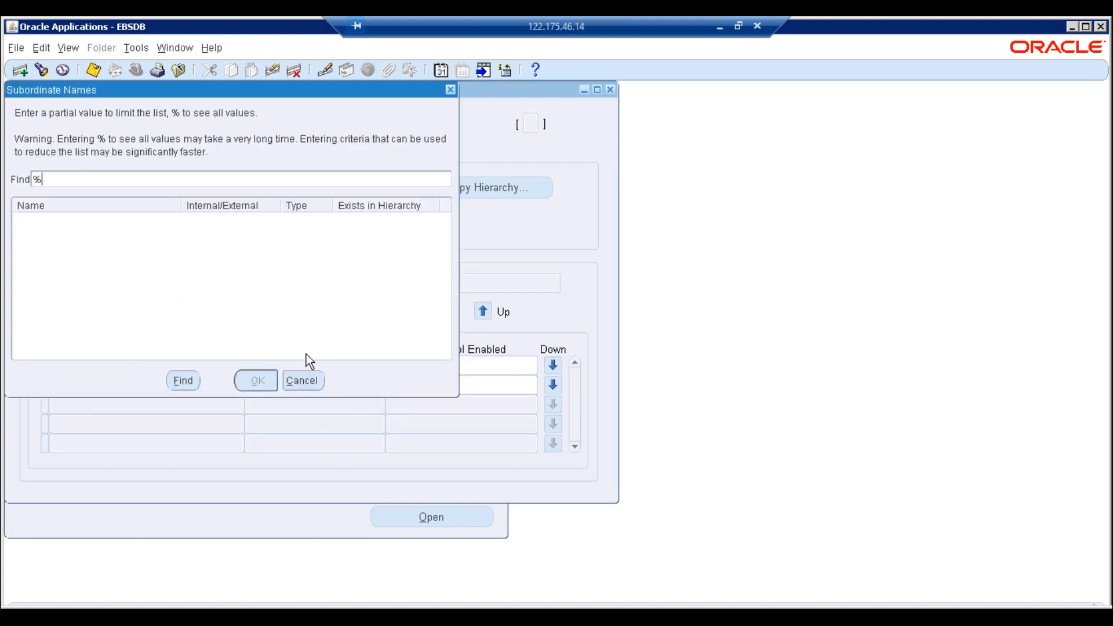
key(Return)
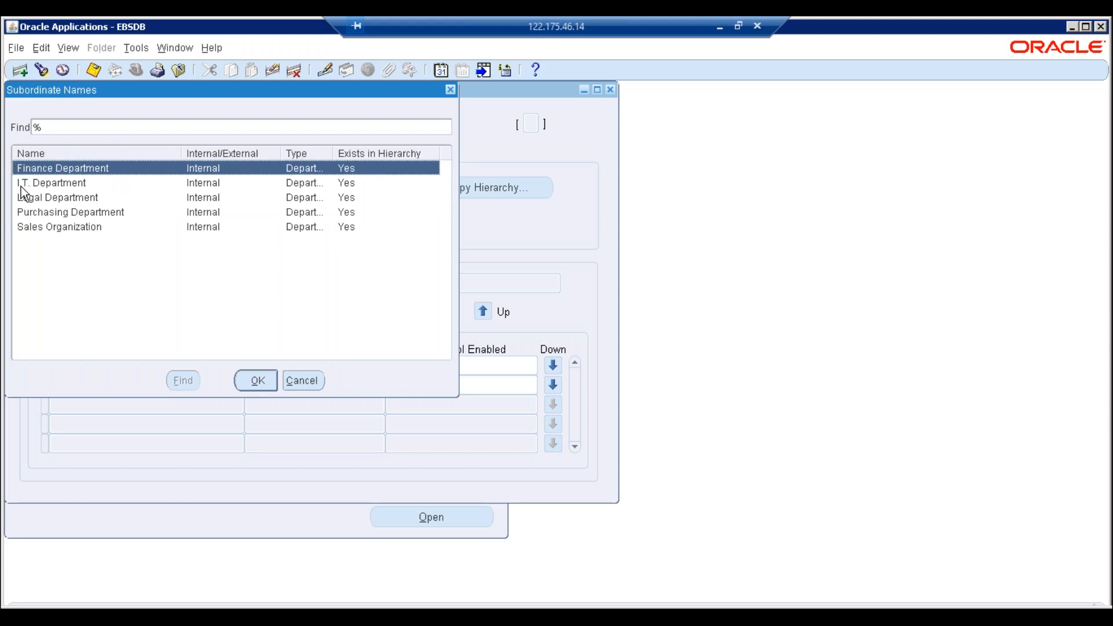
click(305, 380)
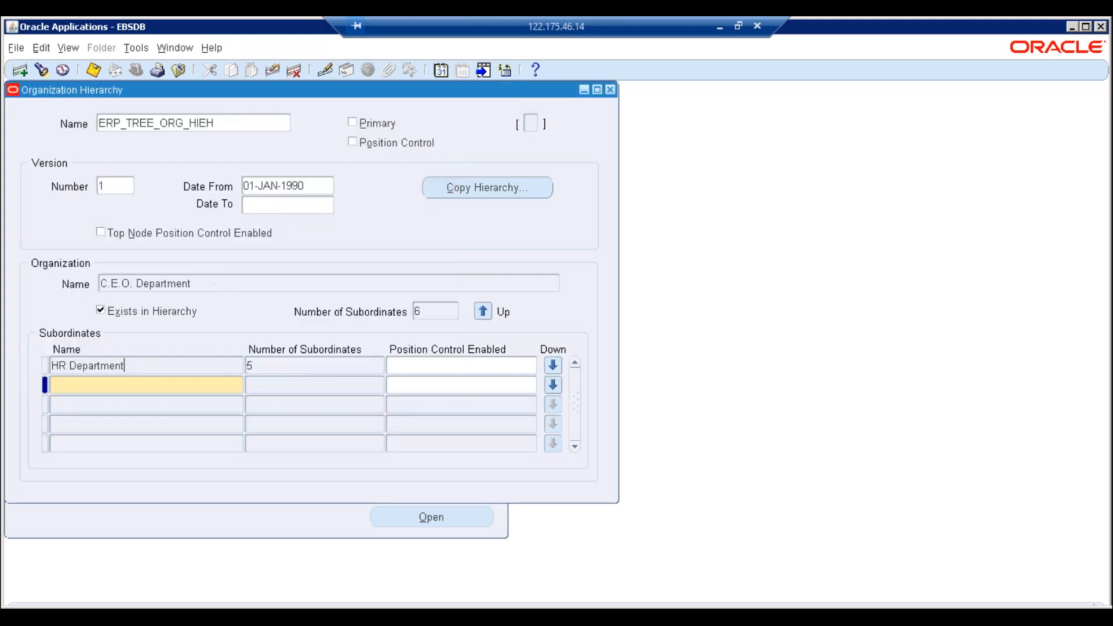
key(Up)
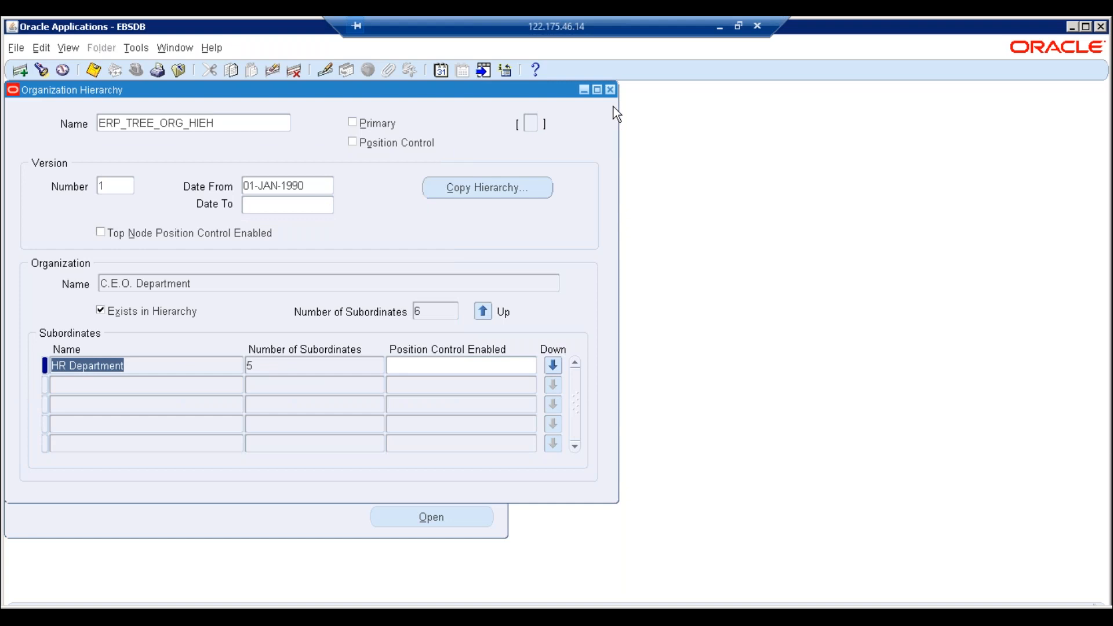
Check the C.E.O. Department and its HR Department subordinate in the hierarchy, and close the hierarchy window.
click(183, 383)
click(206, 366)
click(234, 276)
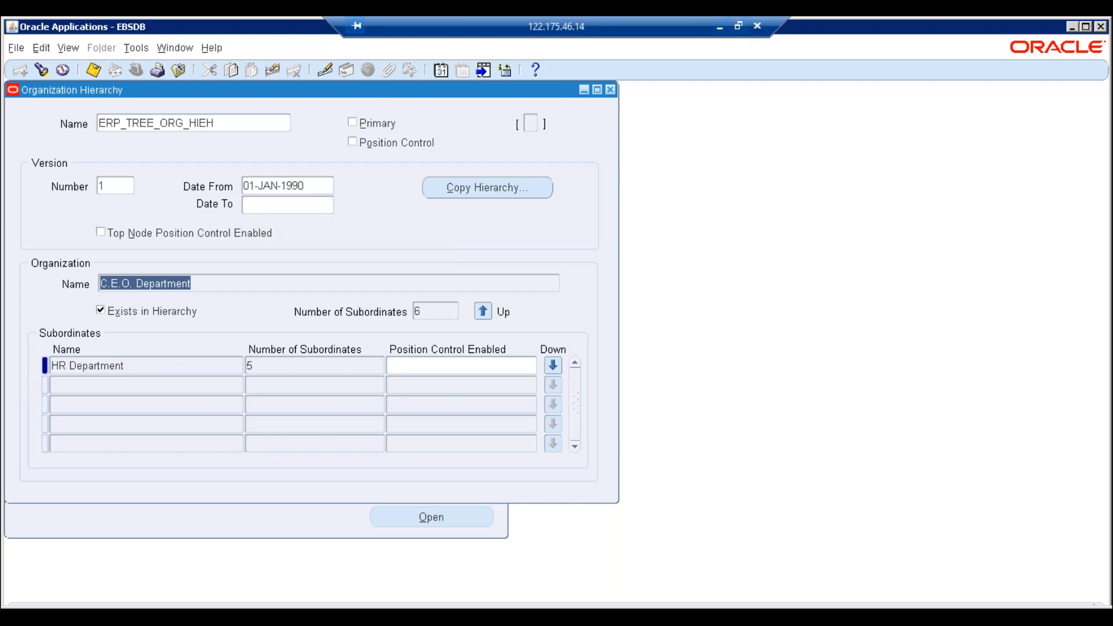
click(610, 89)
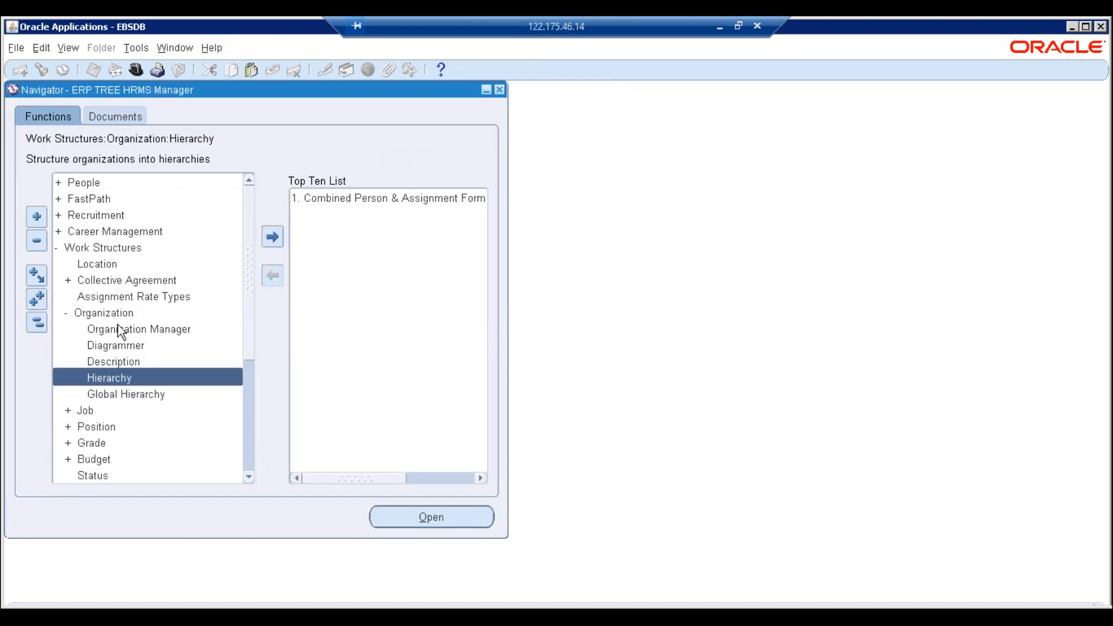
Open the organization Description form, keeping the current effective date, and set the search classification to Business Group.
click(114, 344)
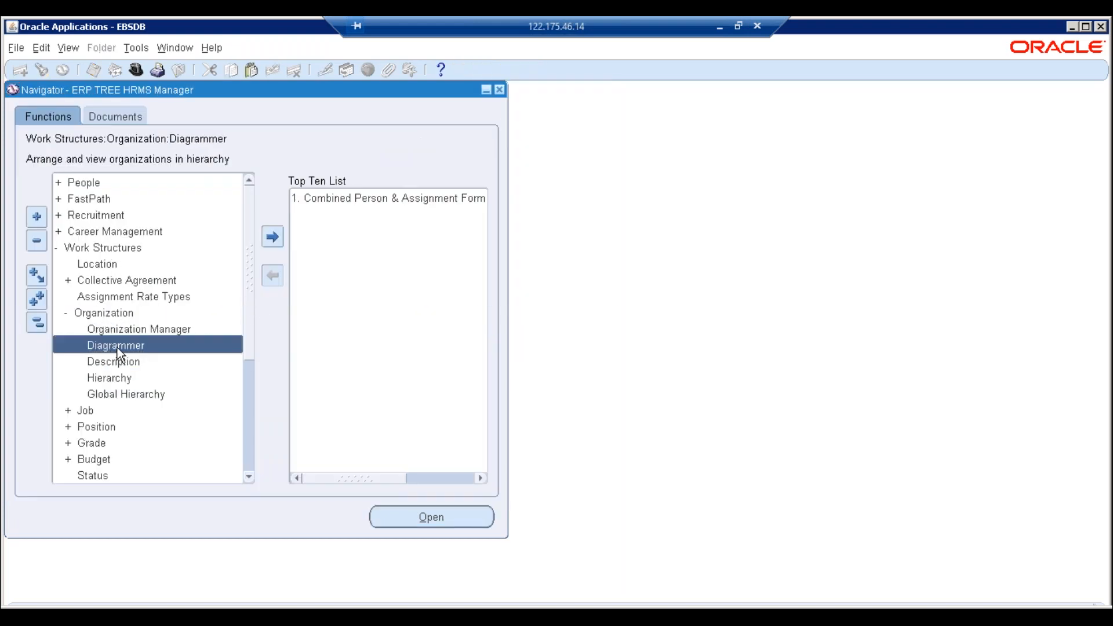
double_click(117, 363)
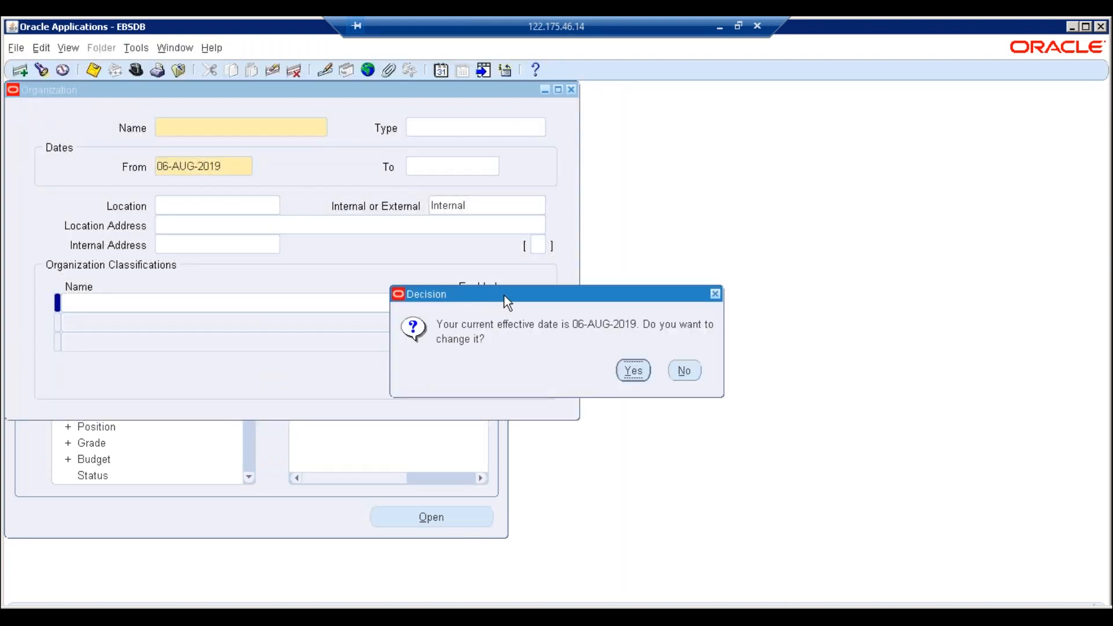
click(674, 370)
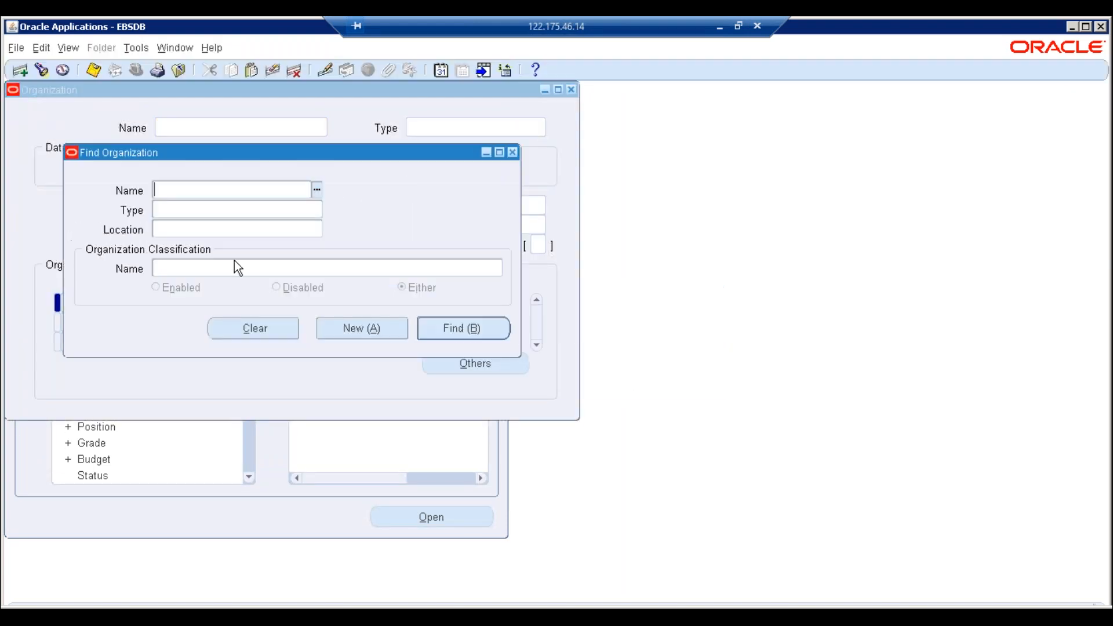
click(271, 269)
text(BUS)
key(Tab)
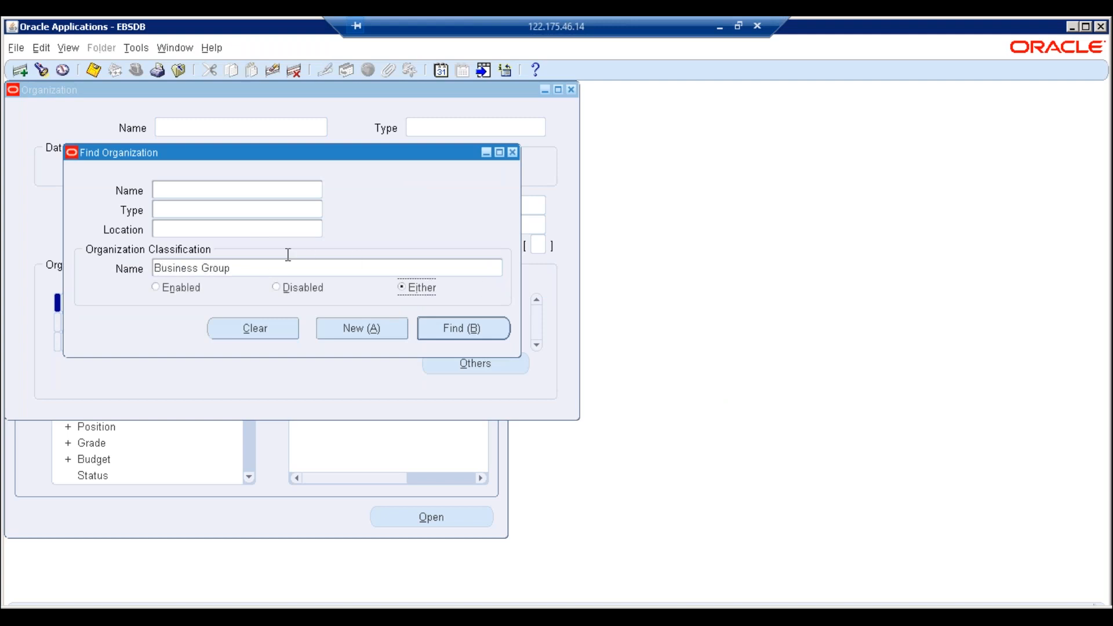
Choose ERPTREEHRMS as the organization name from the ER matches and find its record.
click(255, 191)
text(ER)
click(318, 190)
click(200, 301)
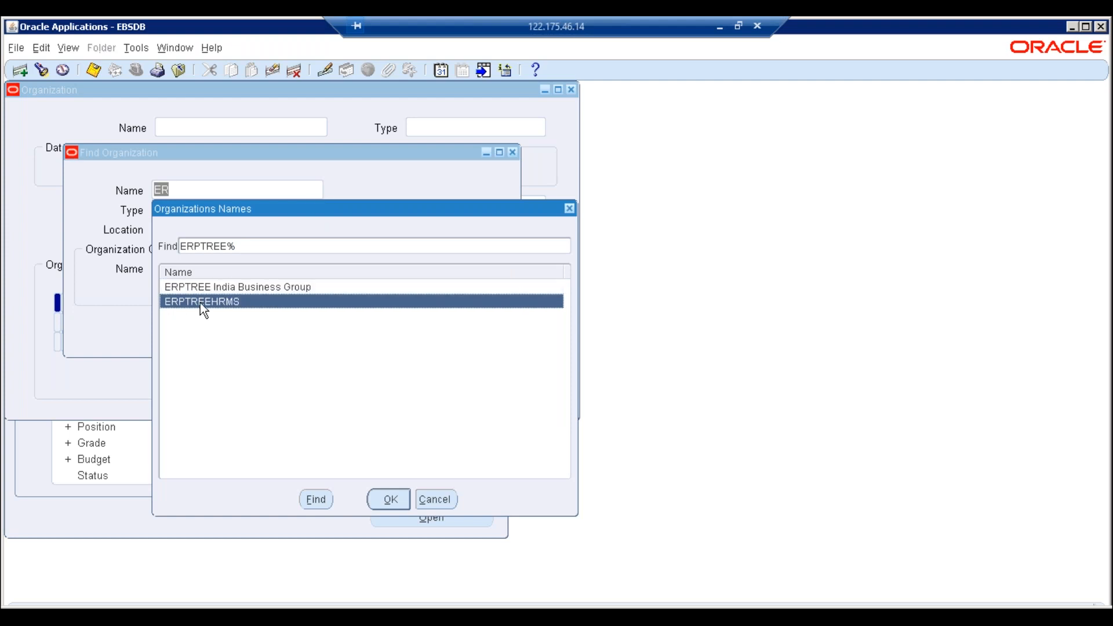
click(404, 497)
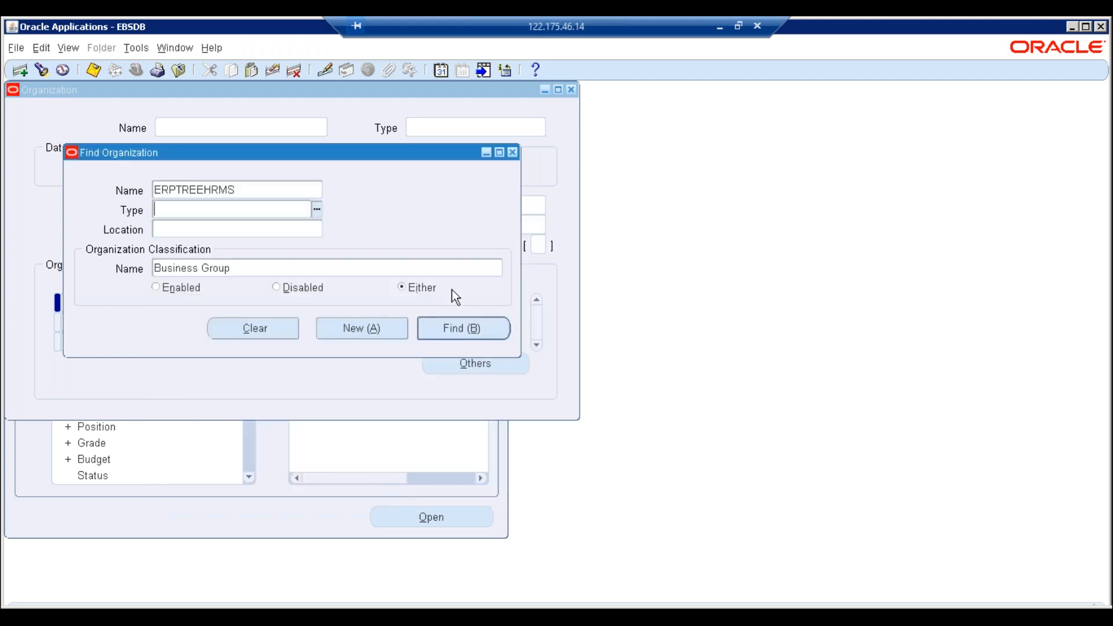
click(472, 327)
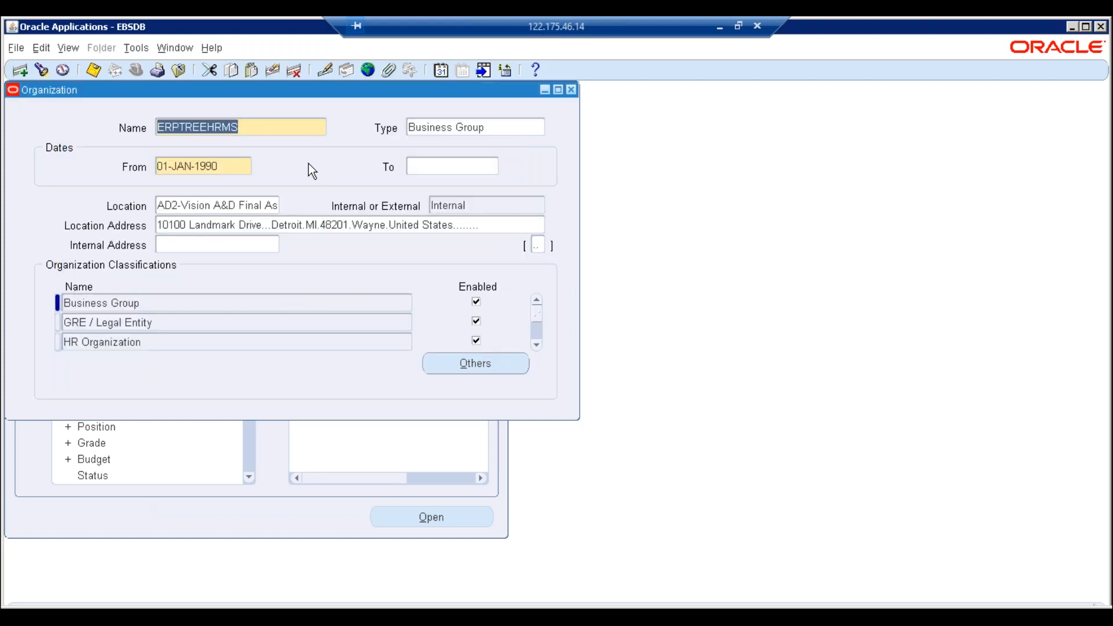
Review the ERPTREEHRMS organization classifications one by one, from Business Group through Saudi GOSI Office.
click(181, 303)
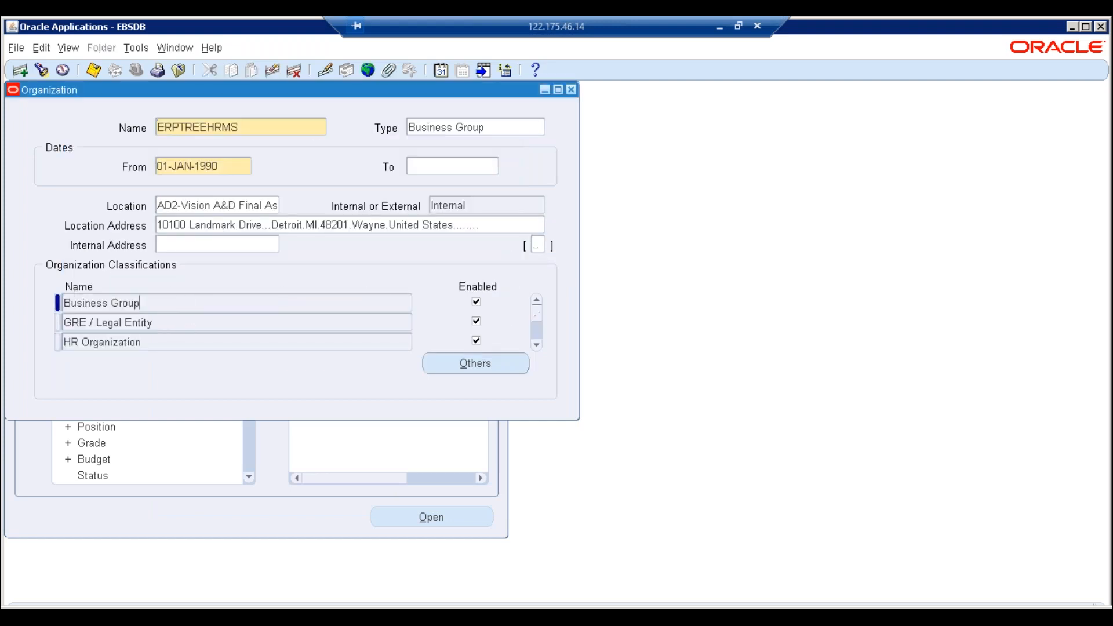
click(166, 318)
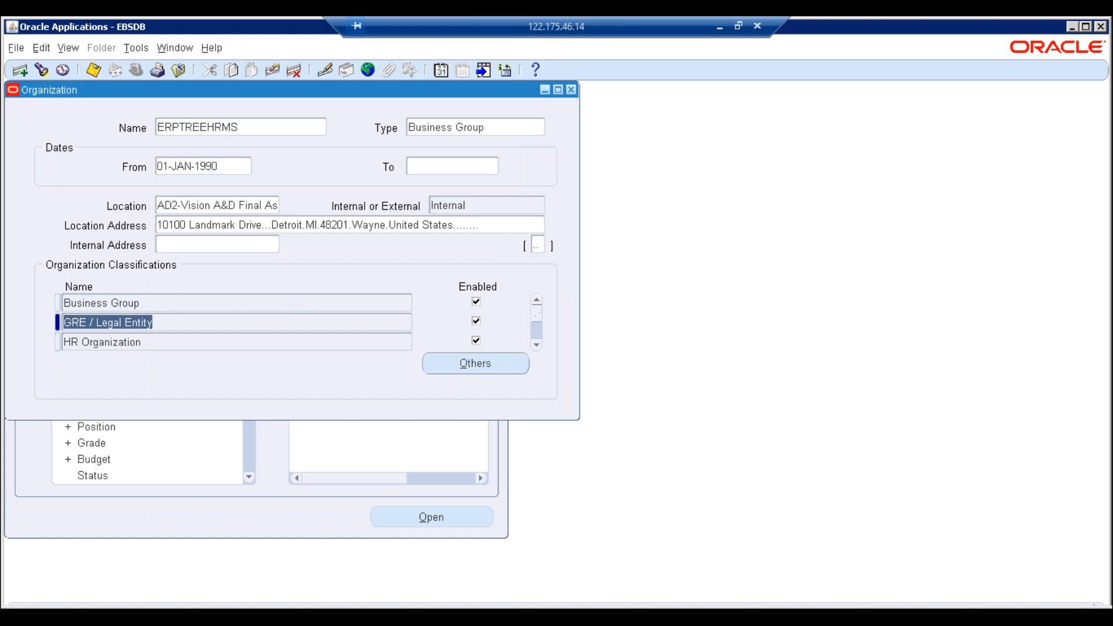
click(155, 341)
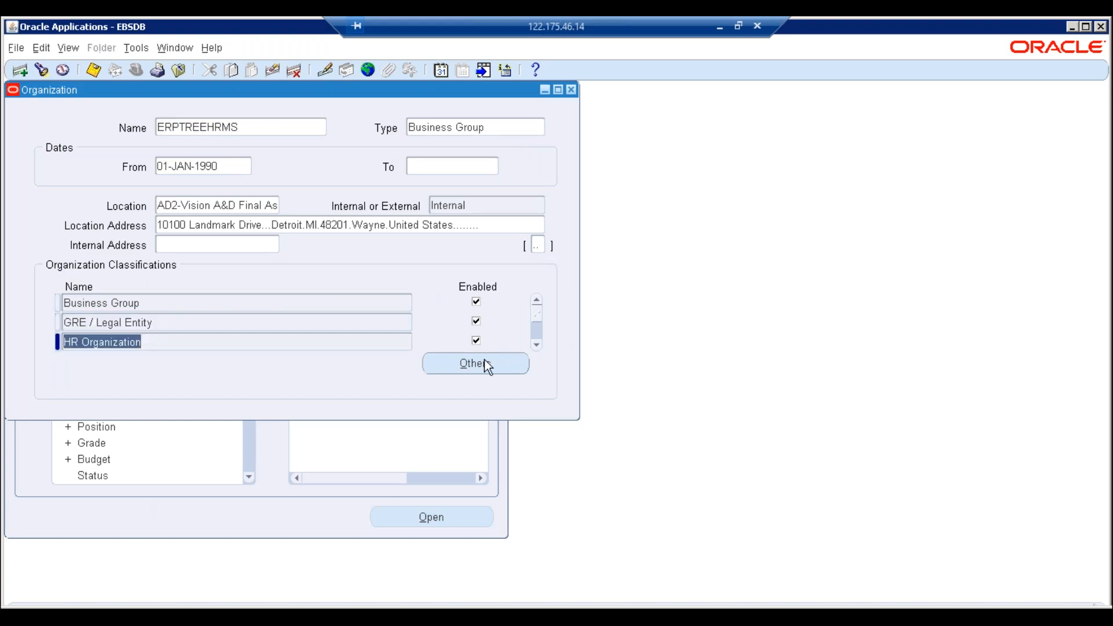
click(536, 345)
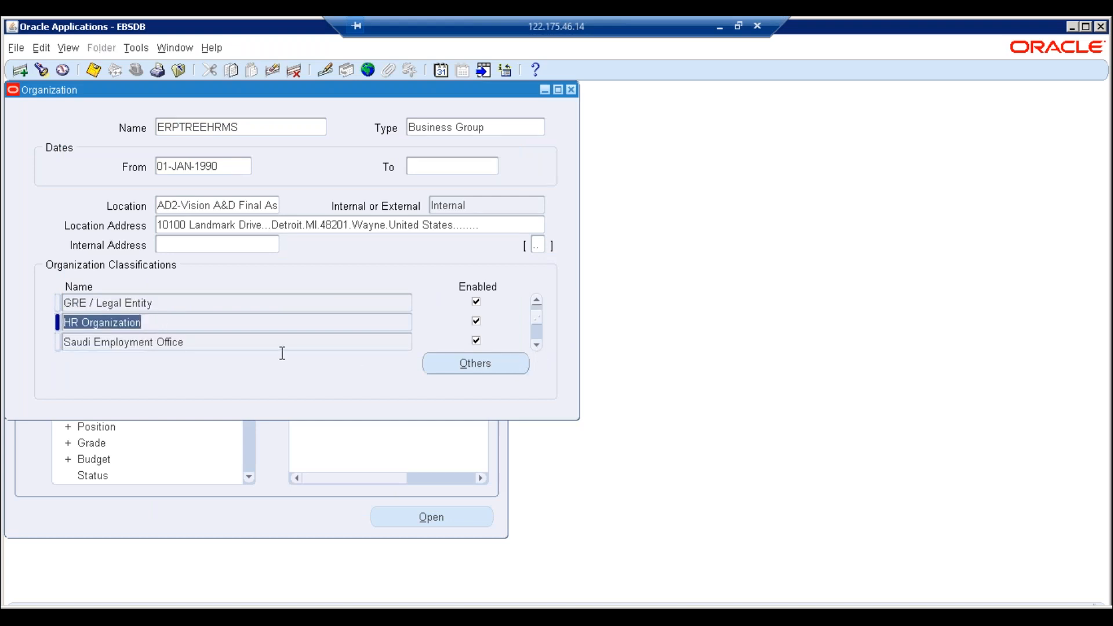
click(282, 346)
click(537, 346)
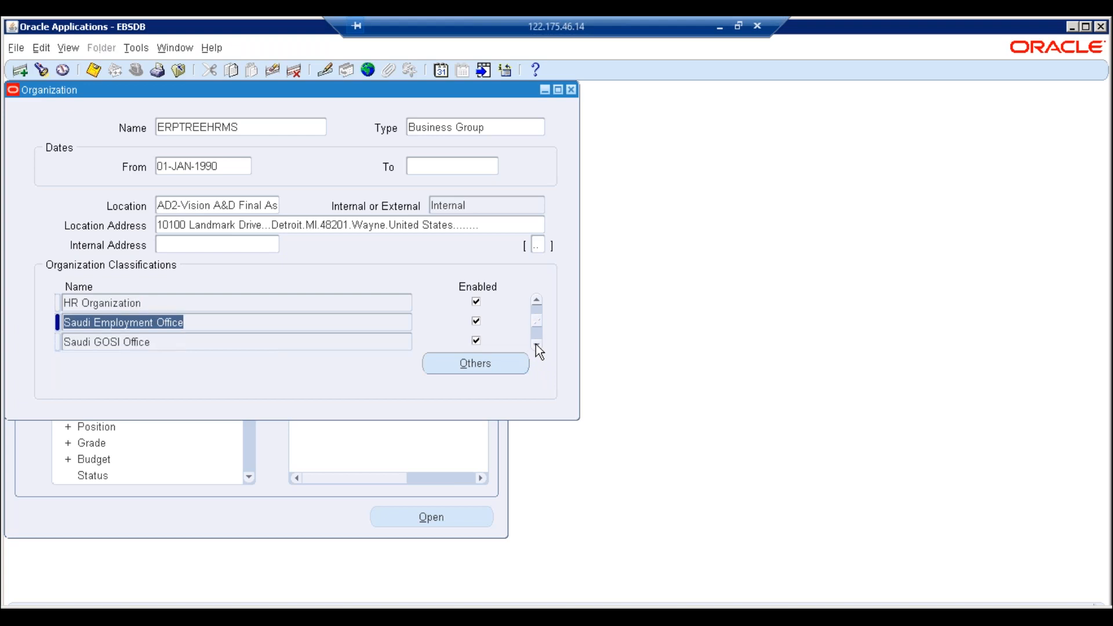
click(290, 341)
click(540, 346)
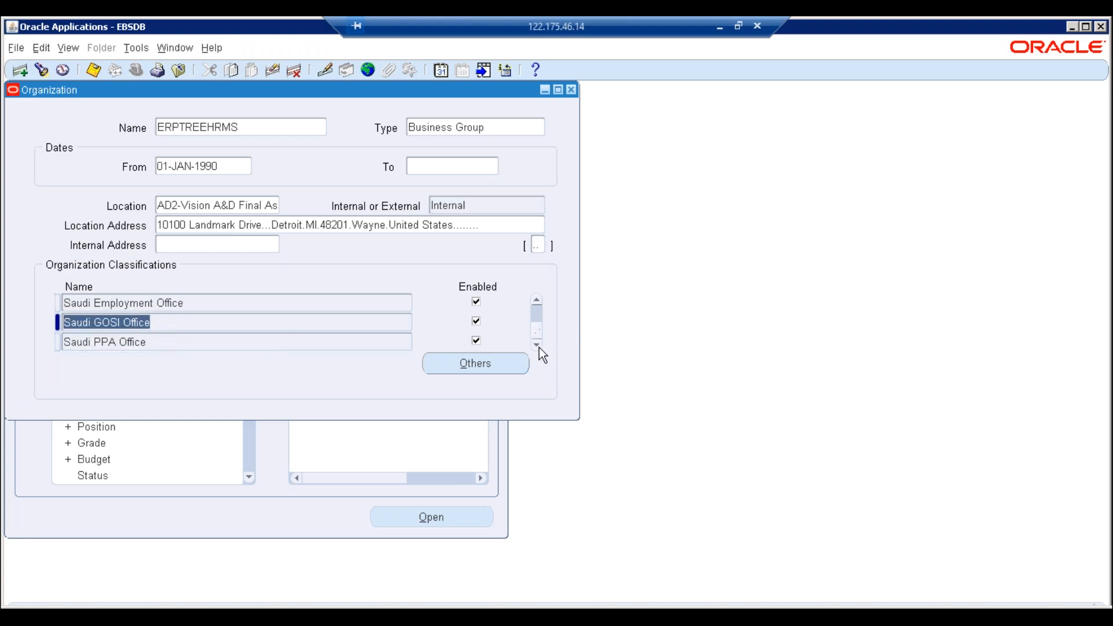
Re-examine the Saudi Employment Office and Saudi GOSI Office classifications of ERPTREEHRMS.
click(215, 308)
click(195, 323)
click(215, 306)
click(202, 319)
click(536, 300)
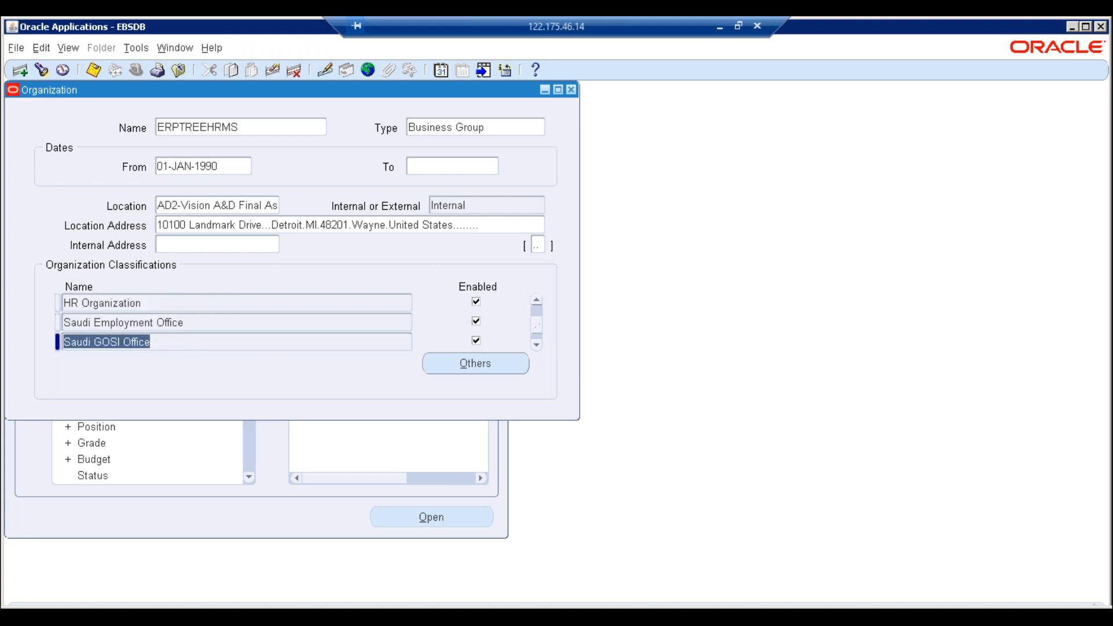
click(537, 343)
drag(172, 323, 48, 308)
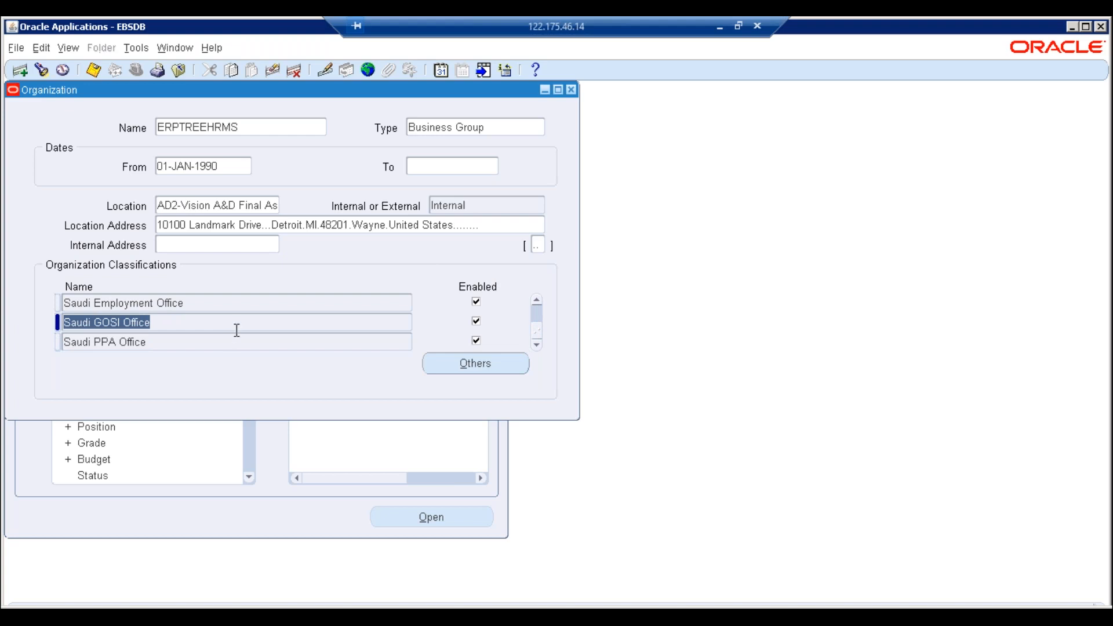
click(209, 303)
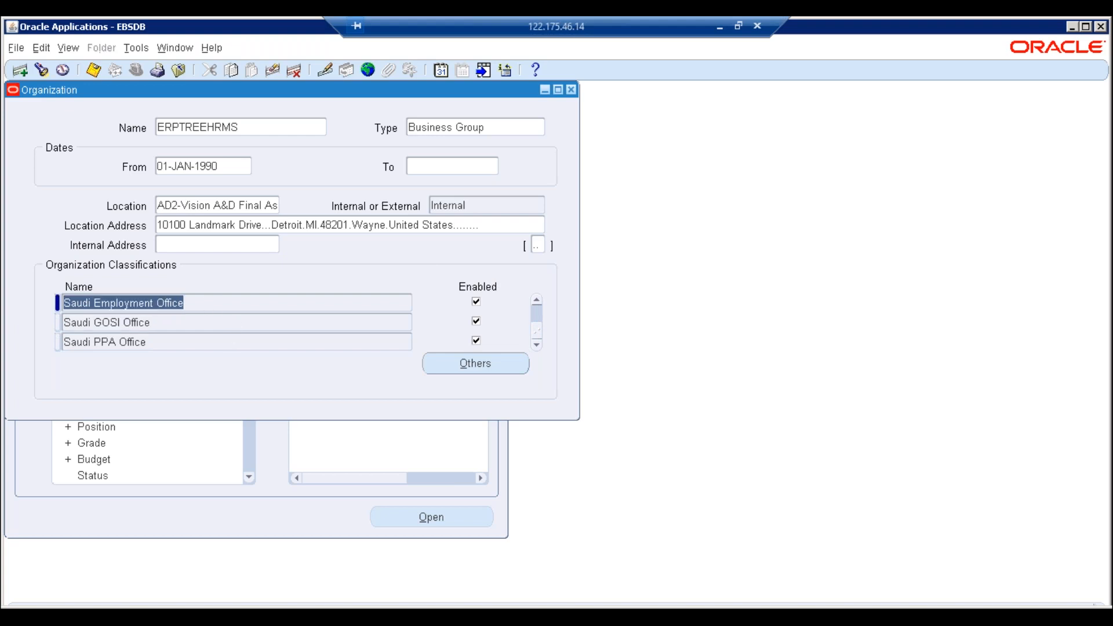
click(537, 300)
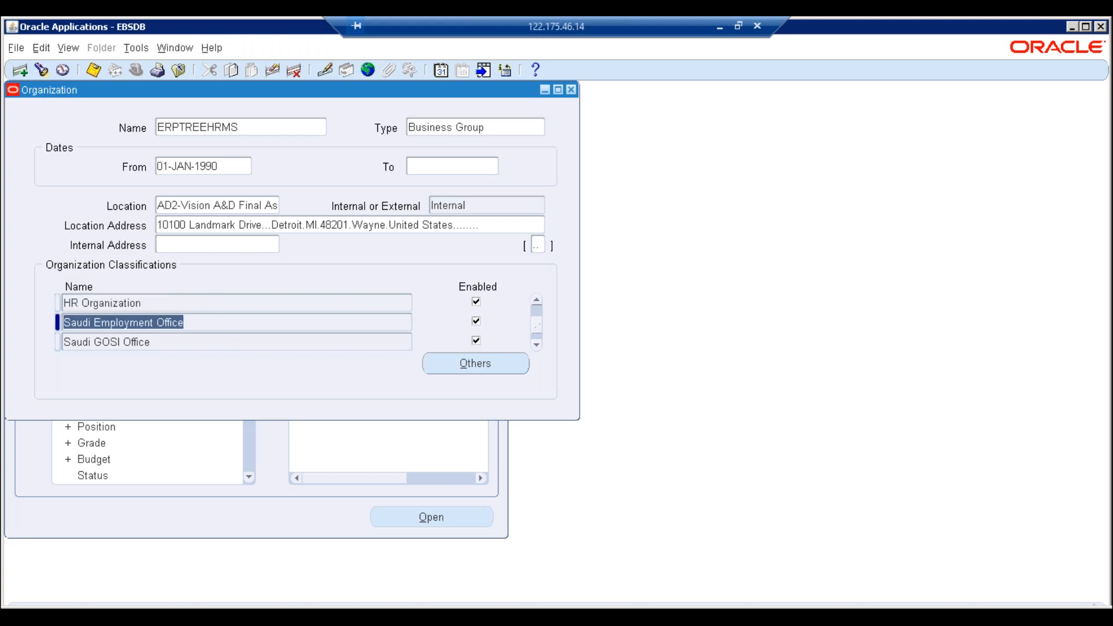
Close the organization record, collapse the whole function tree and expand only Work Structures.
click(571, 88)
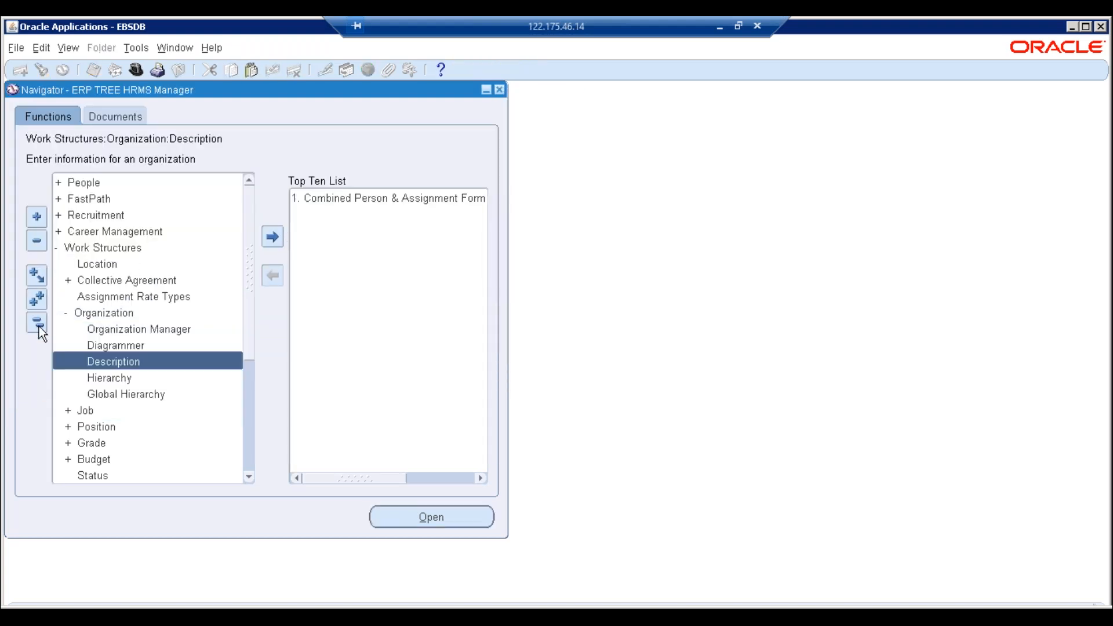
click(38, 323)
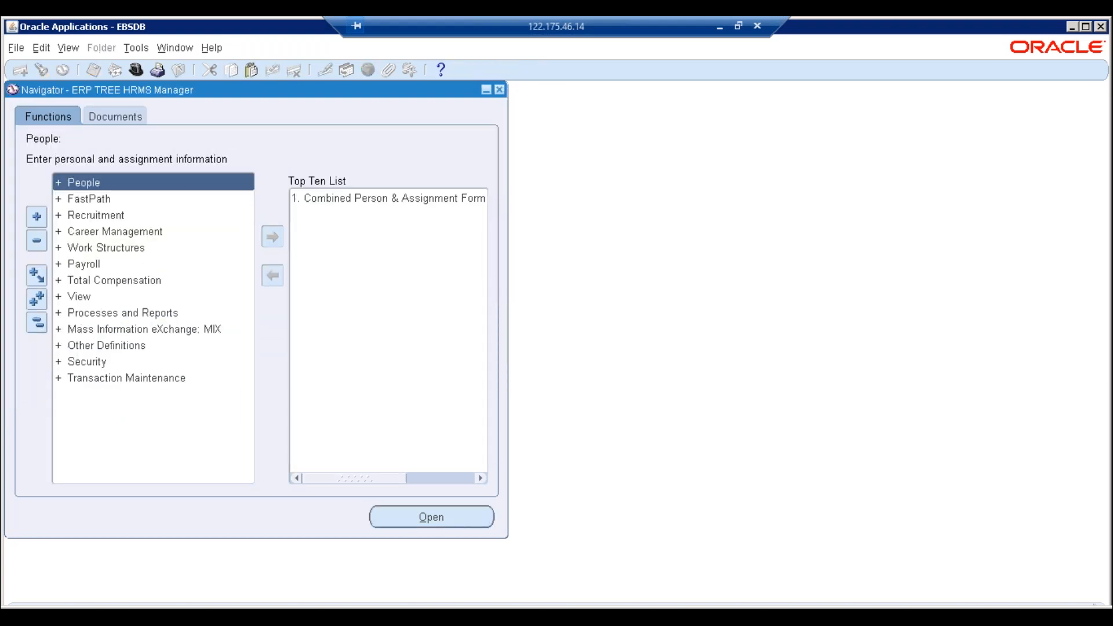
double_click(117, 248)
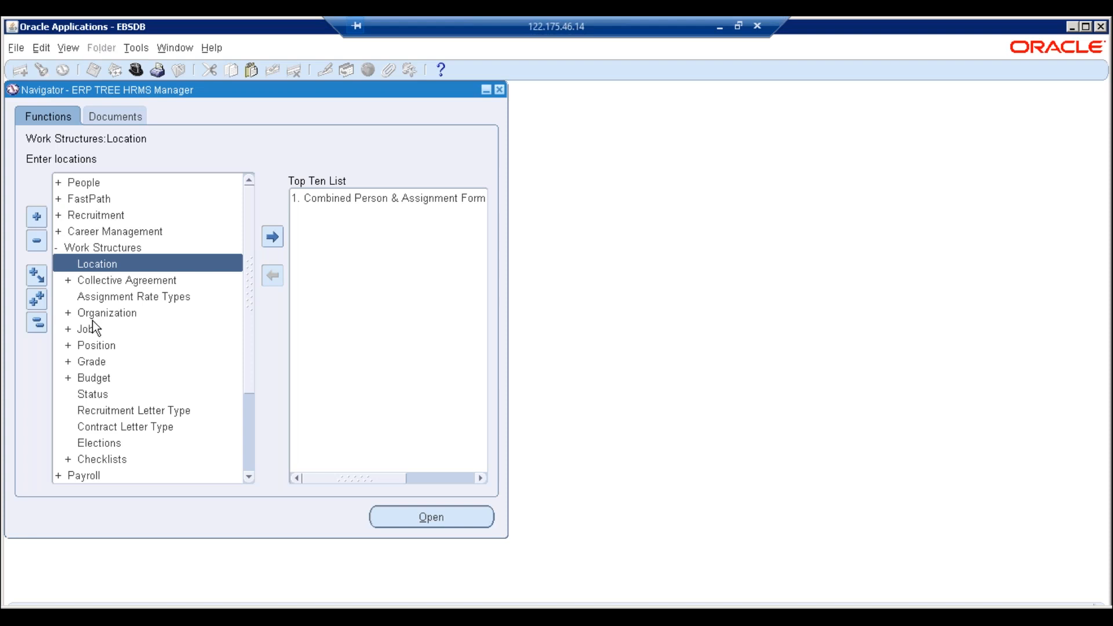
Switch to Notepad, list JOB, POSITION and GRADE on separate lines, and move the note aside to reveal the function list.
key(super)
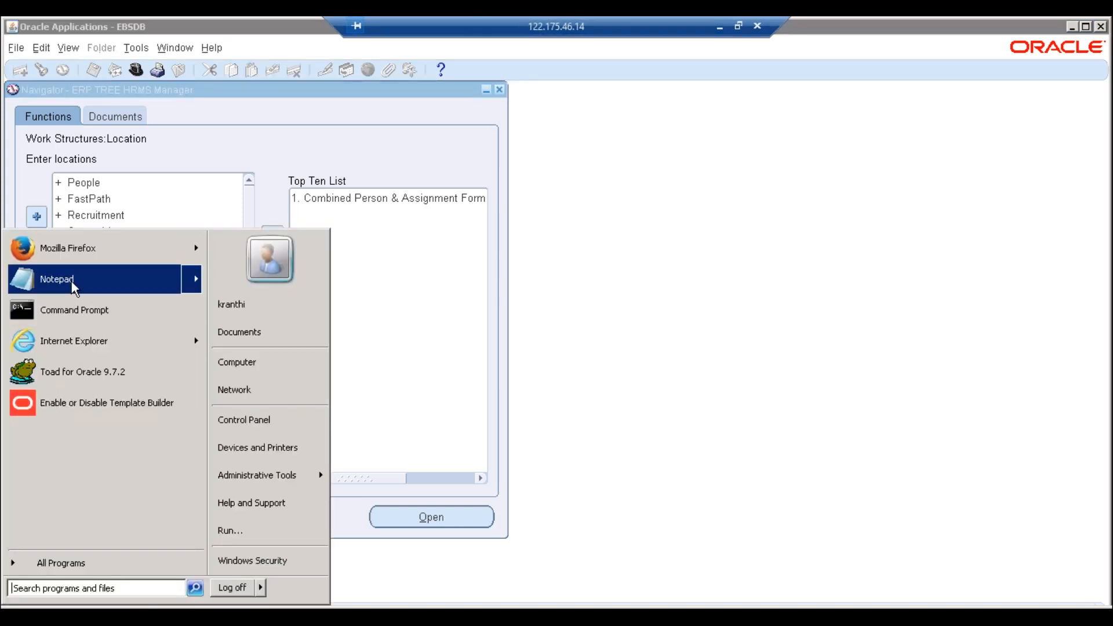
click(69, 280)
key(Return)
text(JOB)
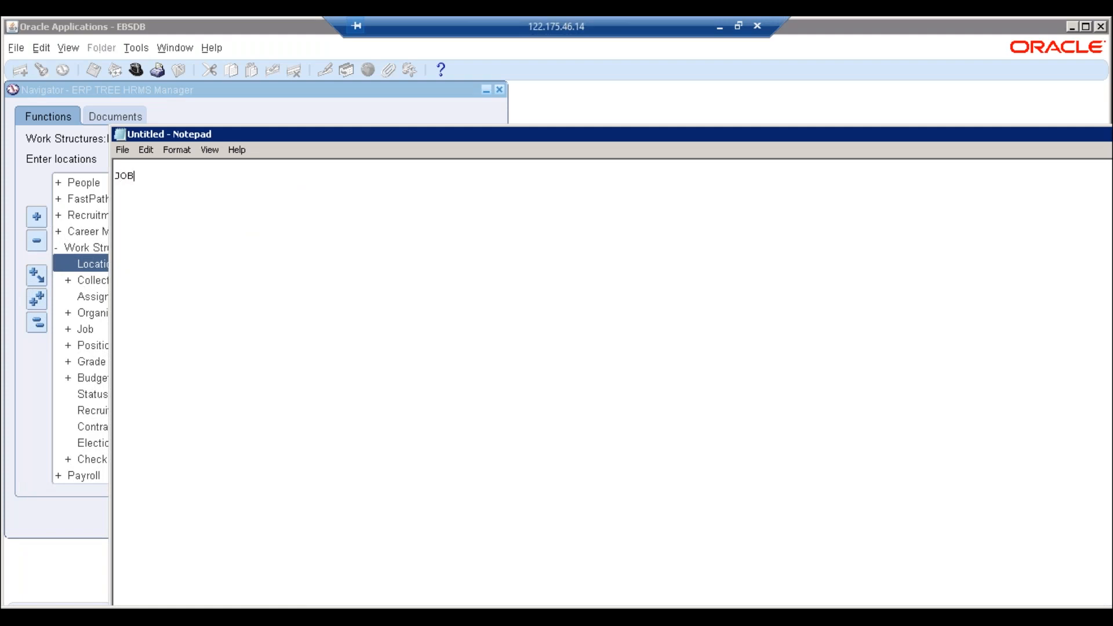
key(Return)
text(POSITION)
key(Return)
text(GRADE)
drag(252, 133, 509, 221)
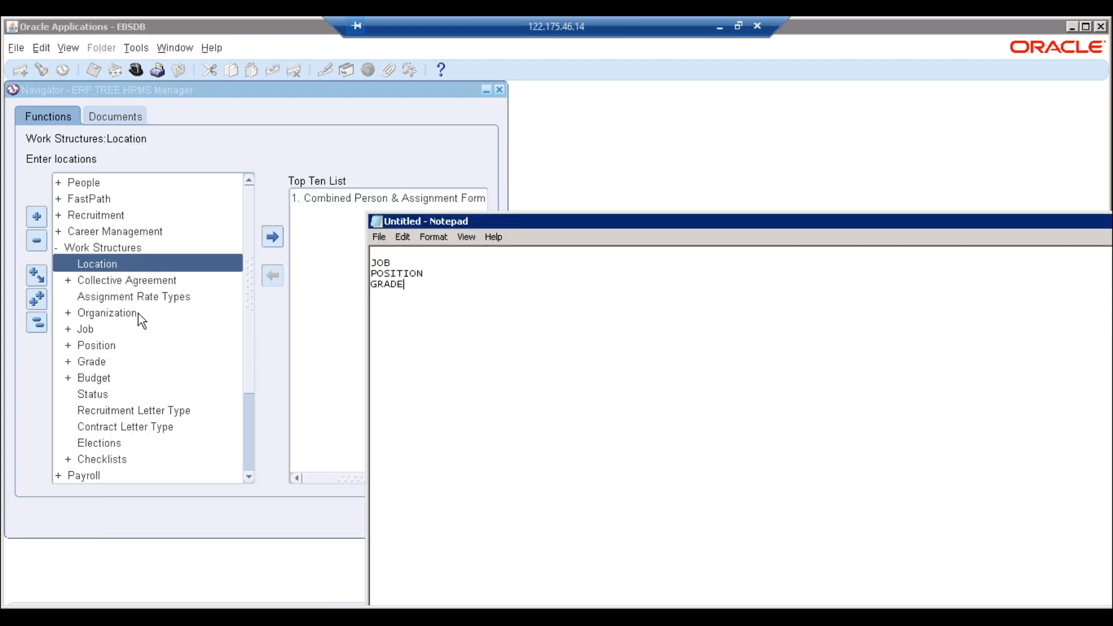
Return to the Oracle Applications navigator and look at the Job, Position and Grade entries under Work Structures.
click(87, 338)
click(87, 333)
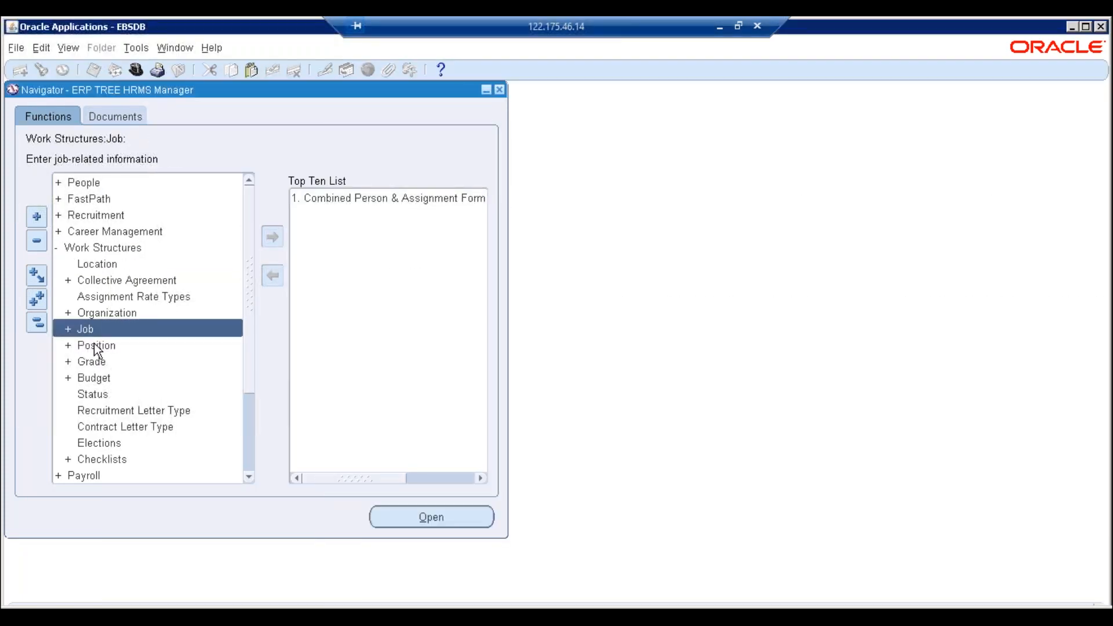
click(94, 344)
click(93, 378)
click(95, 363)
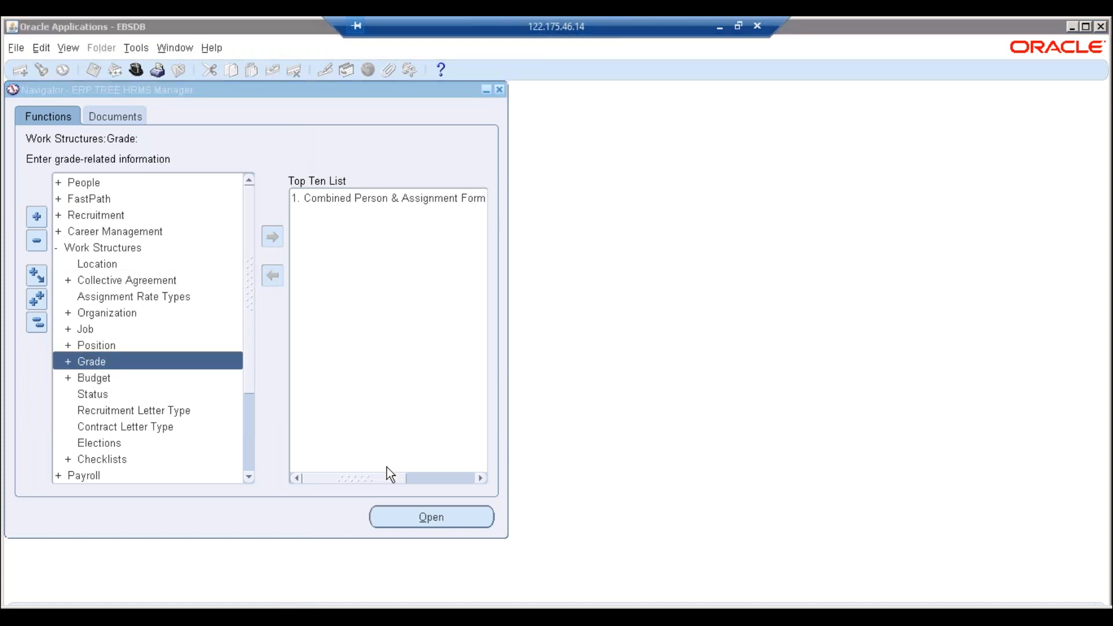
Switch back to the Notepad note and separate the JOB, POSITION and GRADE headings with blank lines.
click(323, 616)
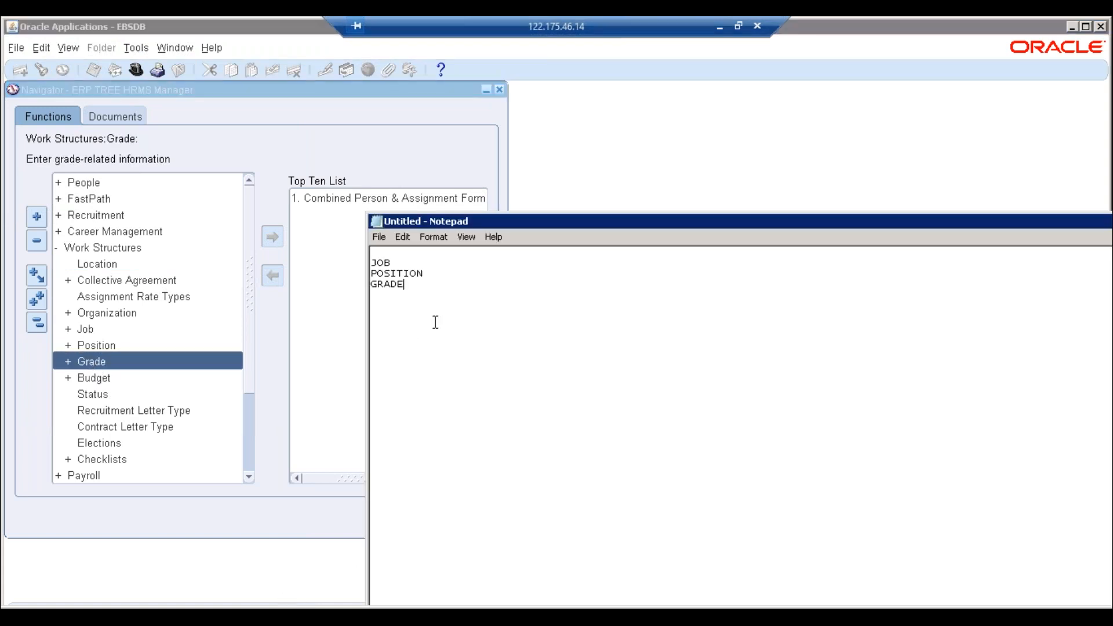
click(398, 262)
key(Return)
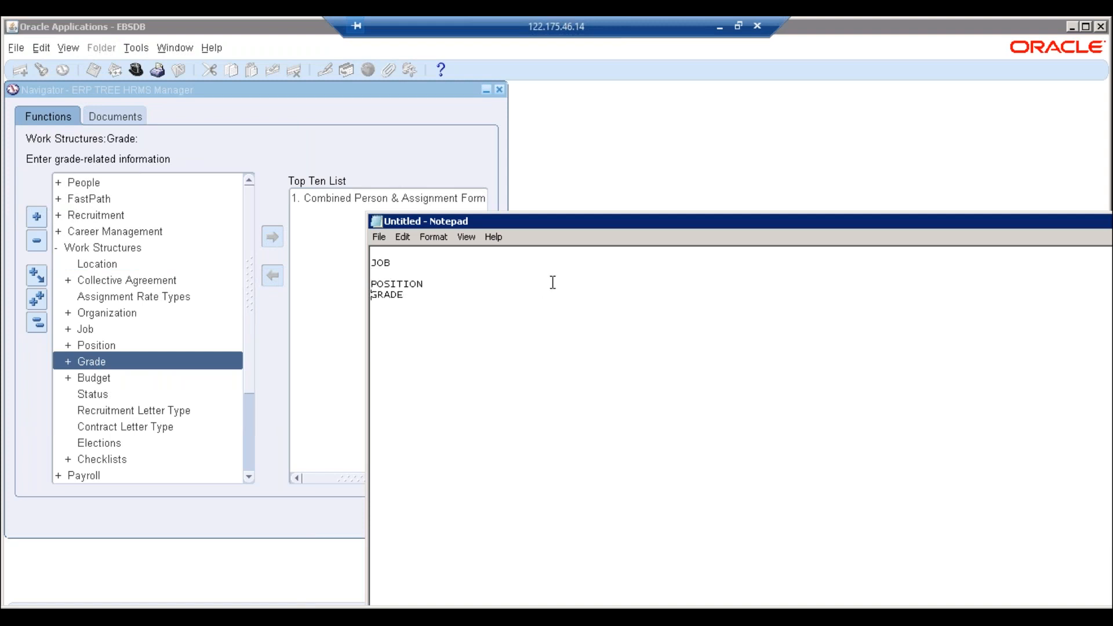
key(Return)
key(Down)
key(Down)
key(Return)
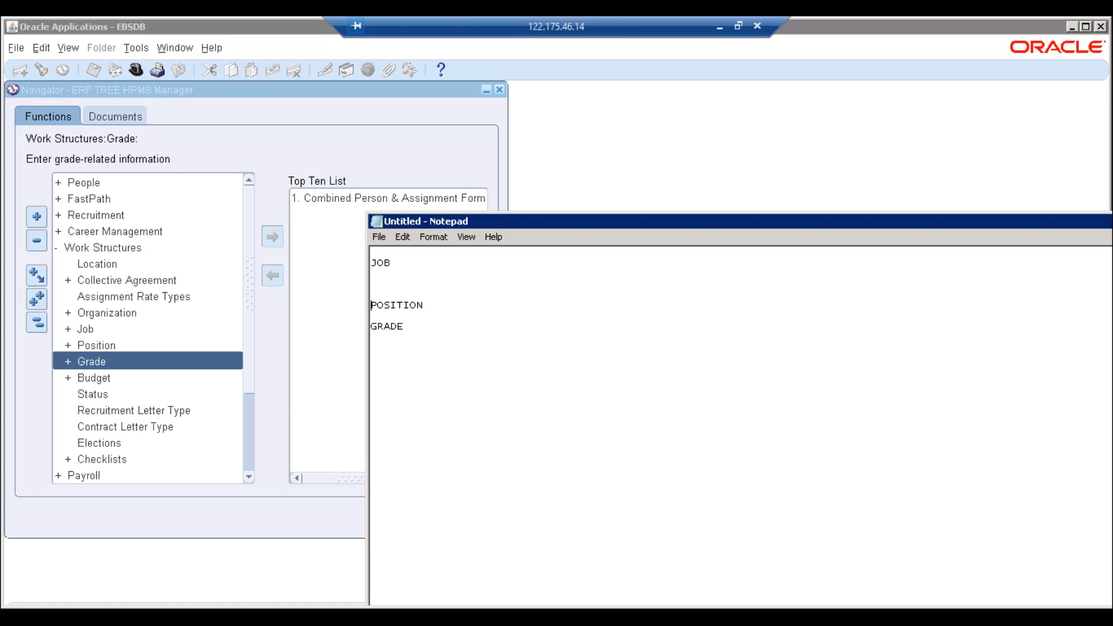
key(Return)
Add MANAGER on the line directly below the JOB heading.
key(Up)
key(Up)
key(Up)
key(Up)
key(Up)
key(Down)
text(MANAGER)
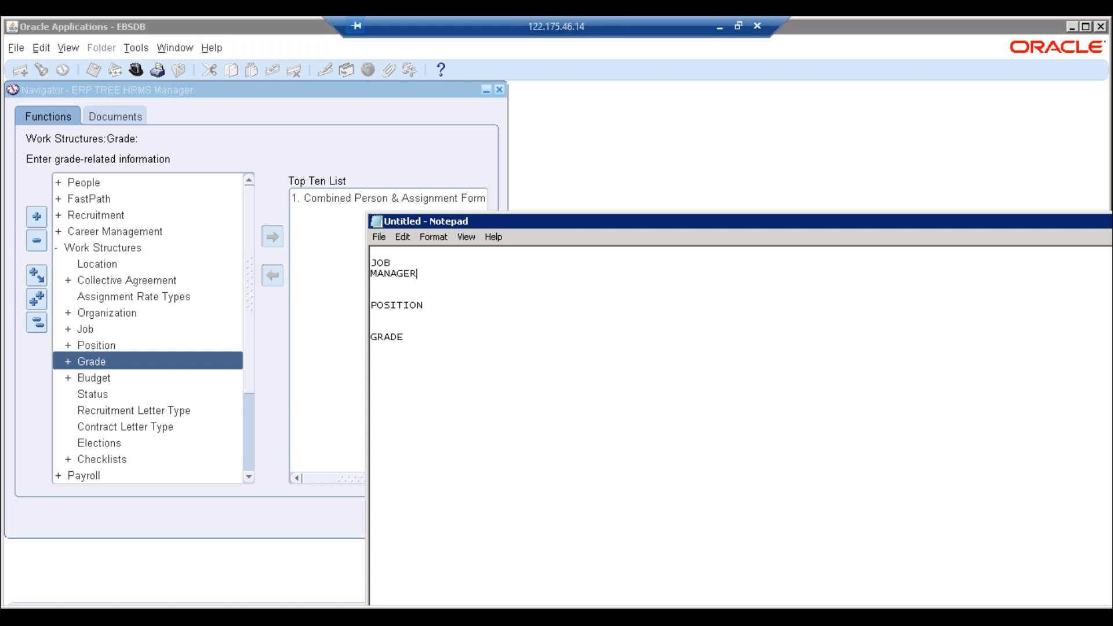
Add a line below POSITION and enter OFFICER beneath MANAGER in the JOB list.
click(433, 307)
key(Return)
key(Up)
key(Up)
key(Up)
key(shift+End)
key(End)
key(Return)
text(OFFICER)
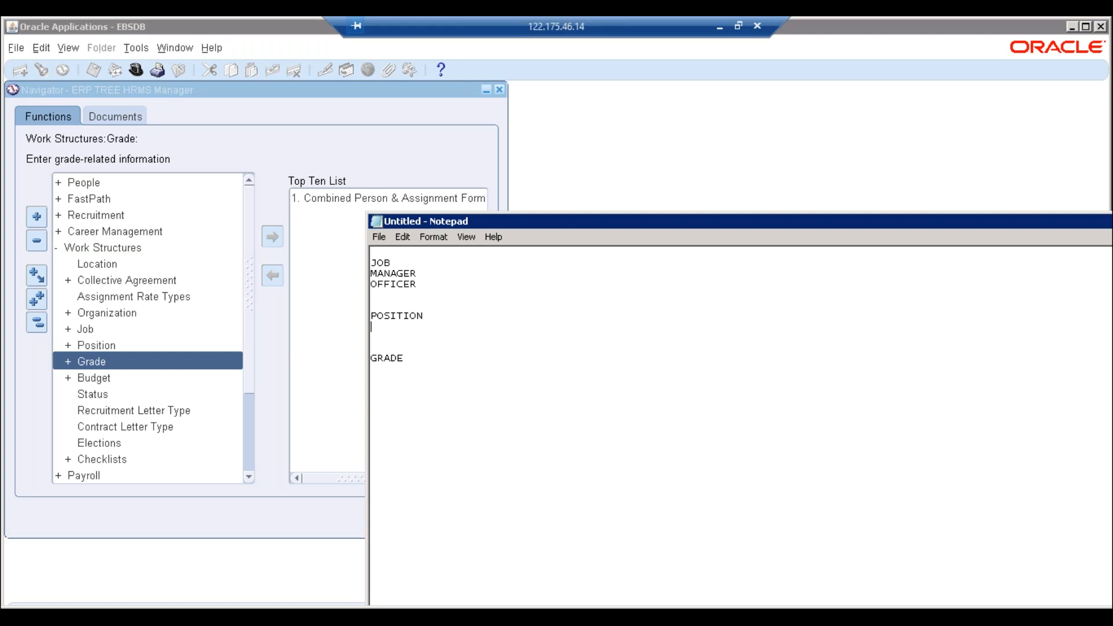
Insert three more blank lines between POSITION and GRADE, and highlight MANAGER under JOB.
key(Return)
key(Return)
key(Return)
key(Up)
key(Up)
key(Up)
double_click(390, 273)
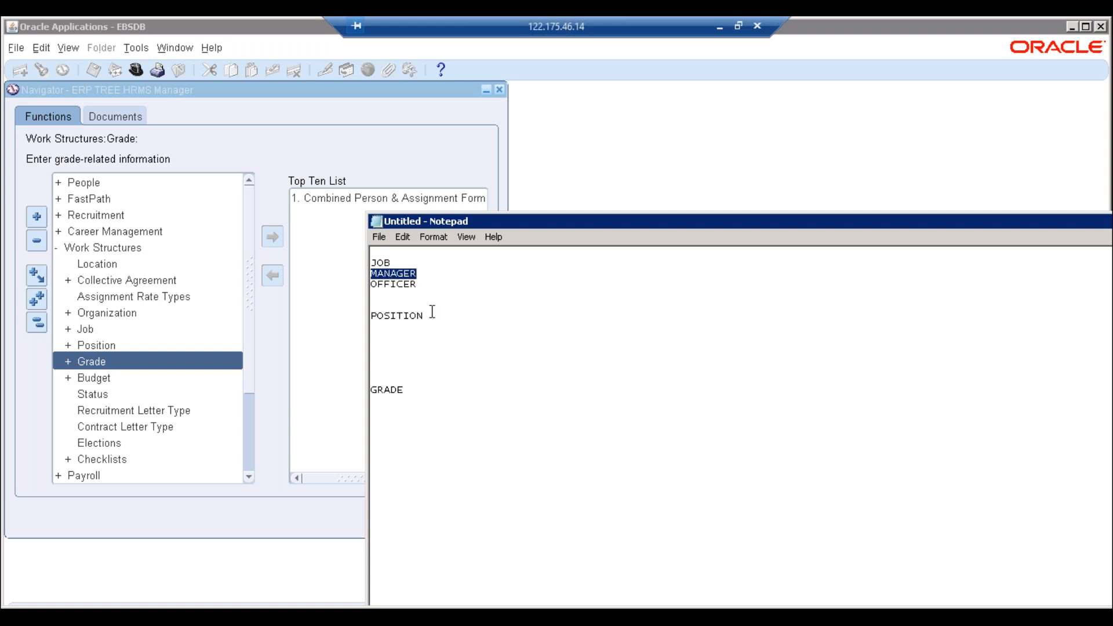
Set the Notepad font size to 16 so the JOB, POSITION and GRADE notes appear larger.
click(448, 322)
key(ctrl+a)
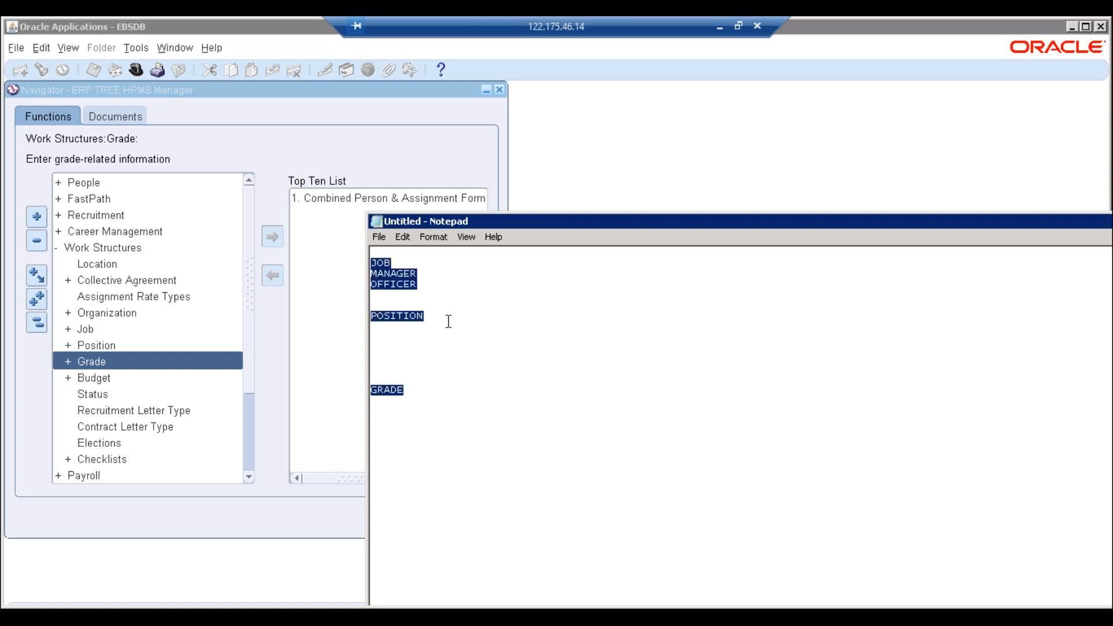
click(402, 238)
mouse_move(435, 238)
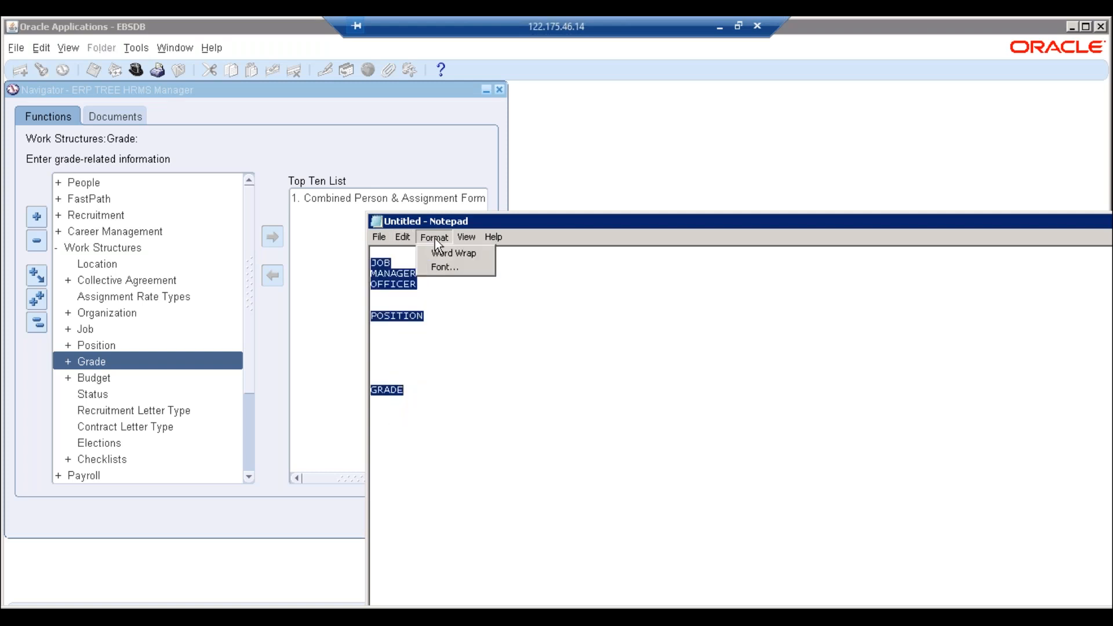
click(443, 267)
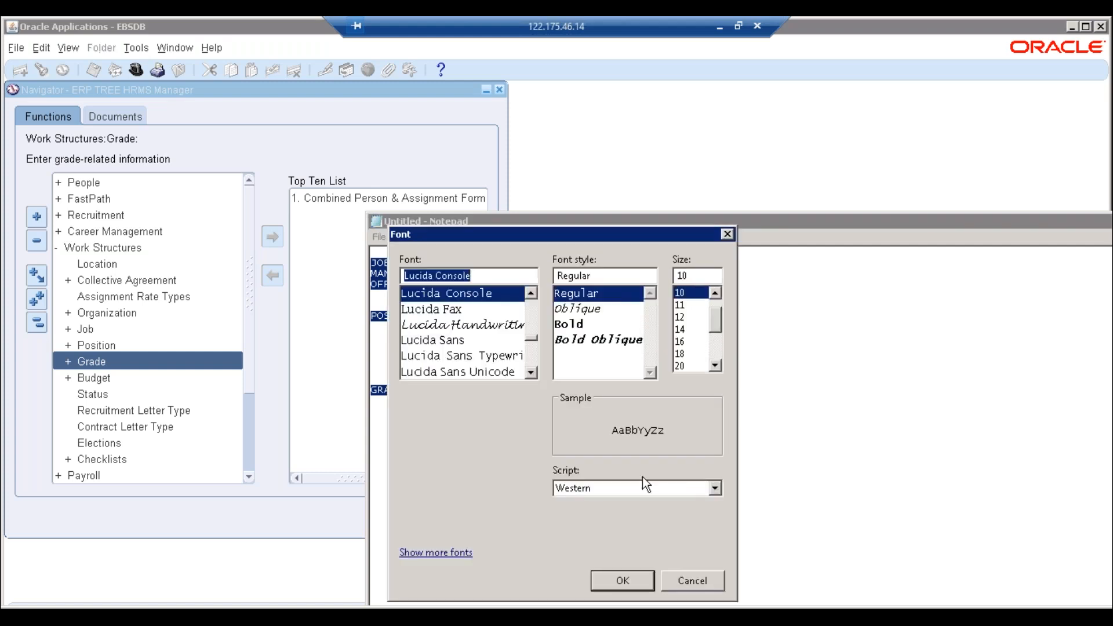
click(682, 342)
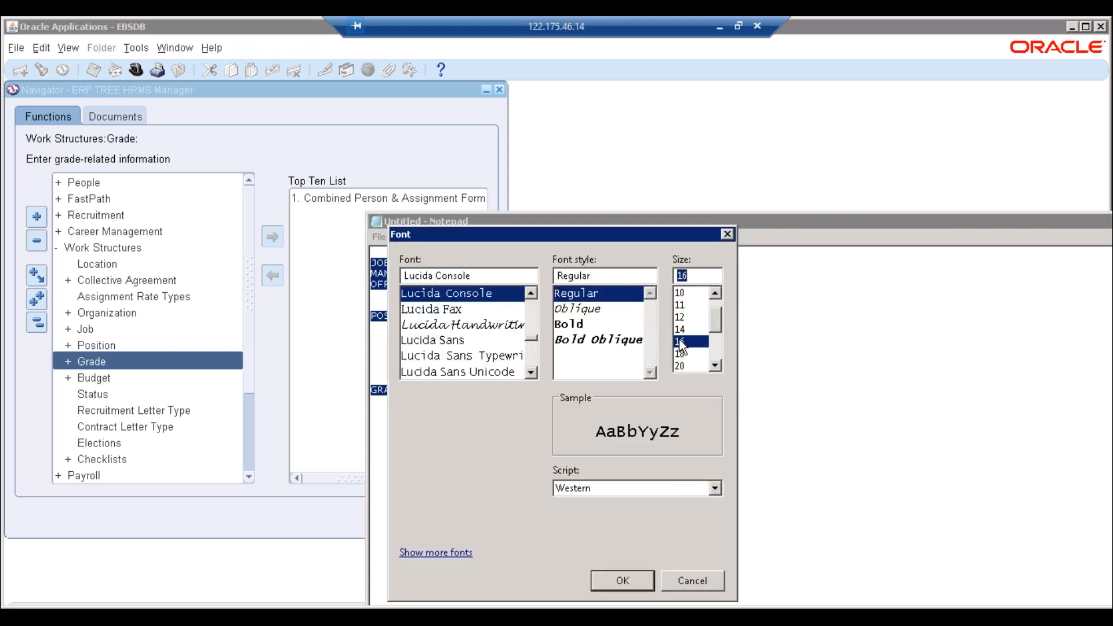
click(624, 583)
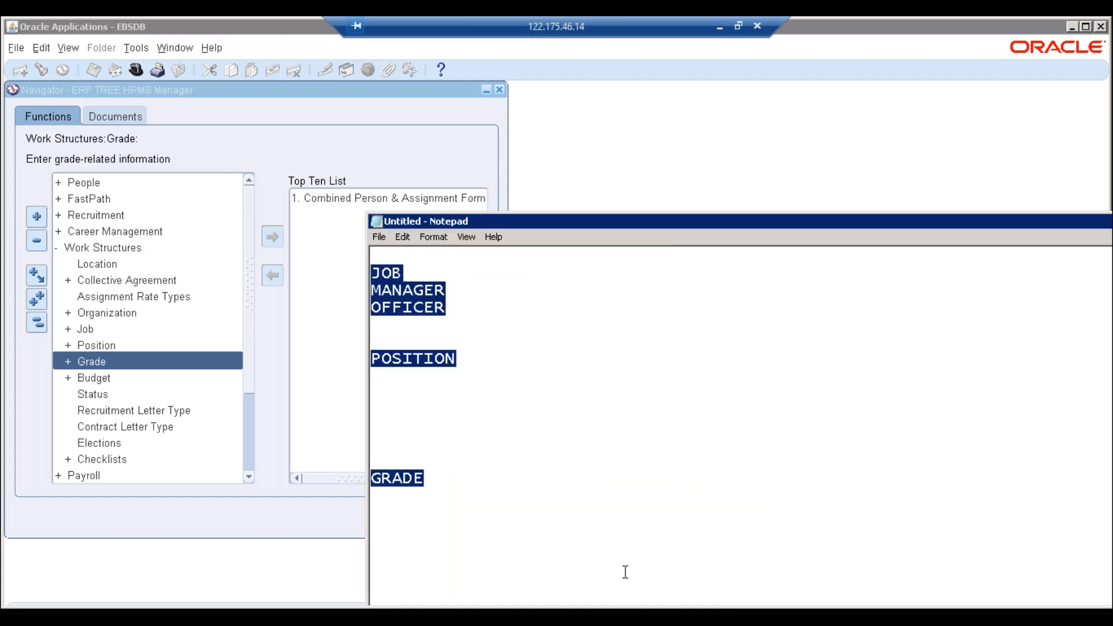
click(572, 460)
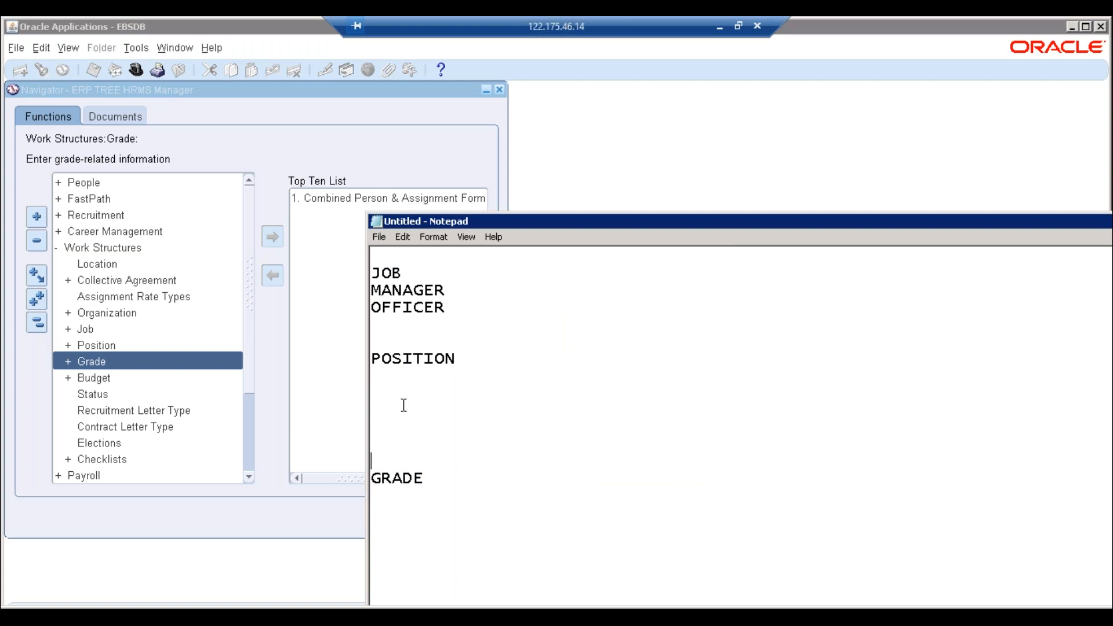
Add an ORGANIZATION heading below GRADE, leaving blank lines between the two headings.
click(423, 522)
key(Return)
key(Return)
text(ORGAIN)
key(BackSpace)
key(BackSpace)
text(NIZATION )
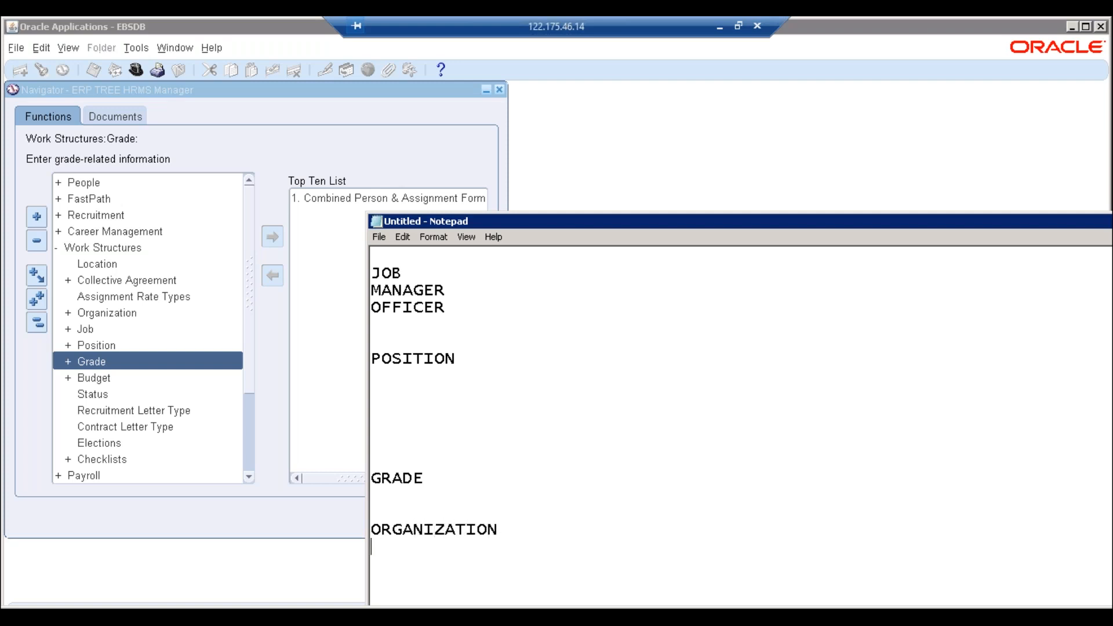
List I.T, PURCHASING and SALES on separate lines under the ORGANIZATION heading.
text(I.T)
key(Return)
text(PURCHASING )
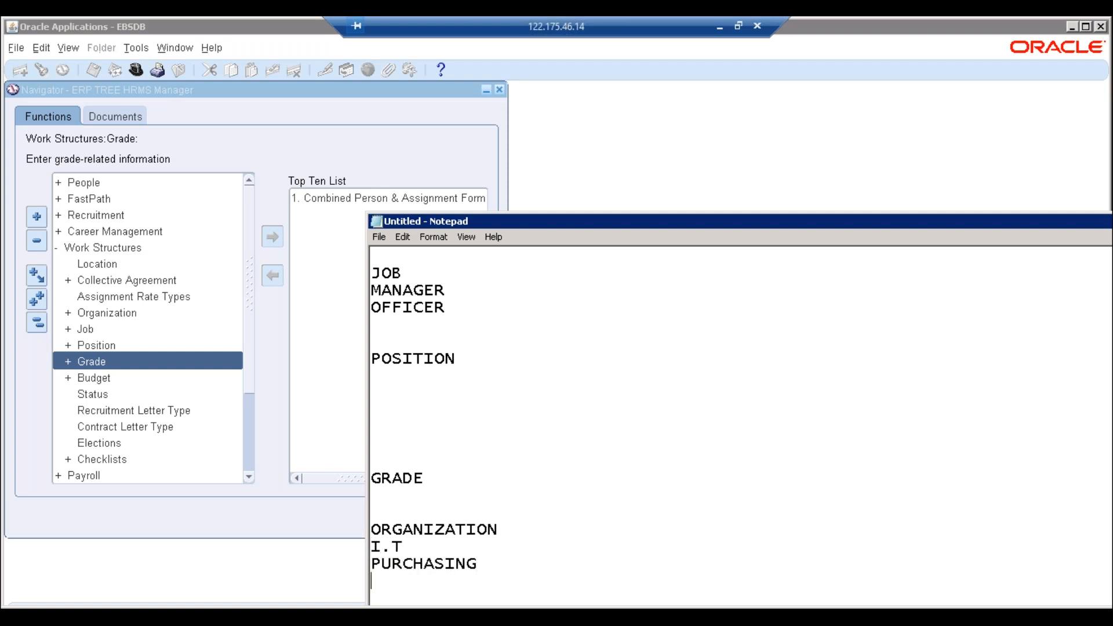
text(SALES)
key(Return)
Insert a blank line above POSITION and list IT MANAGER and SALES MANAGER beneath that heading.
key(Up)
key(Up)
key(Up)
key(Return)
key(Down)
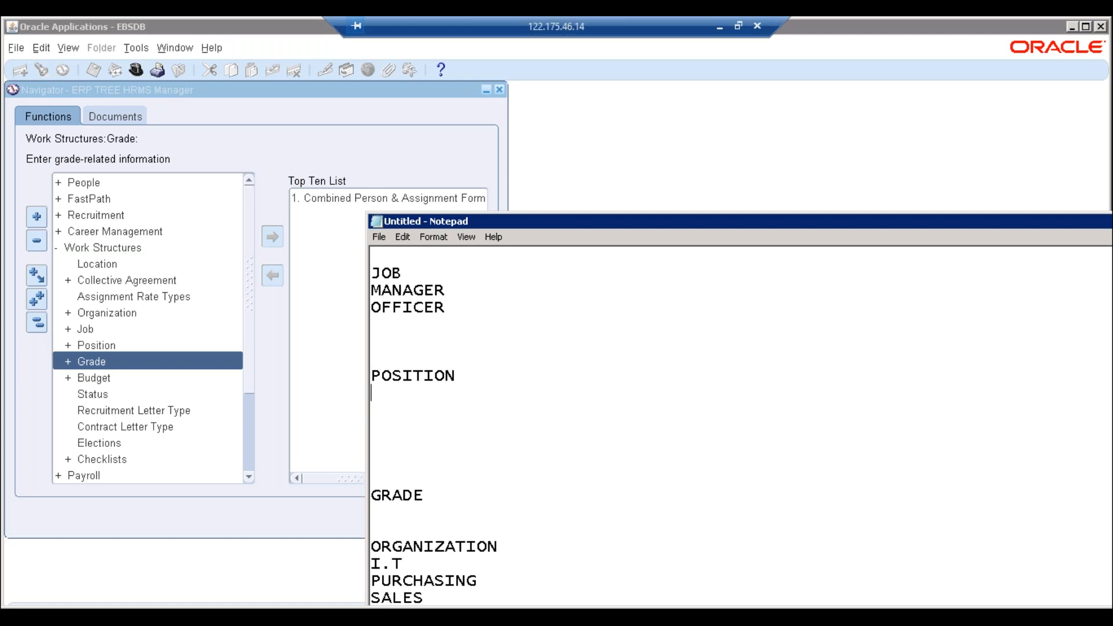
text(IT MANGE)
key(BackSpace)
key(BackSpace)
text(AGER)
key(Return)
text(SALES MANAGER)
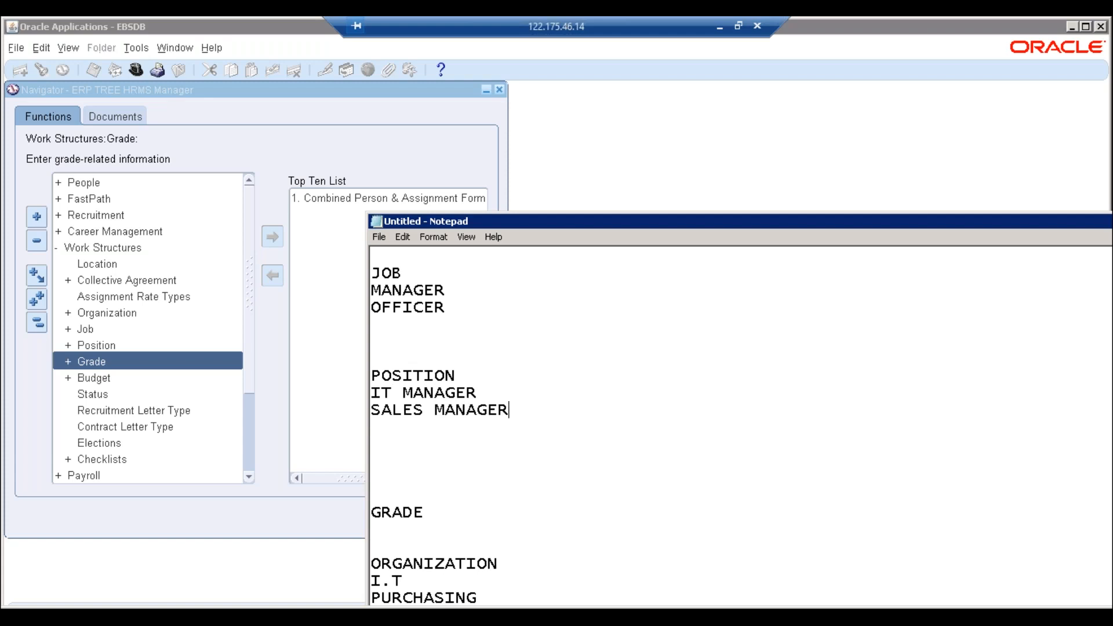
Add FINANCE MANAGER to the POSITION list and insert a blank line between the heading and IT MANAGER.
key(Return)
text(F)
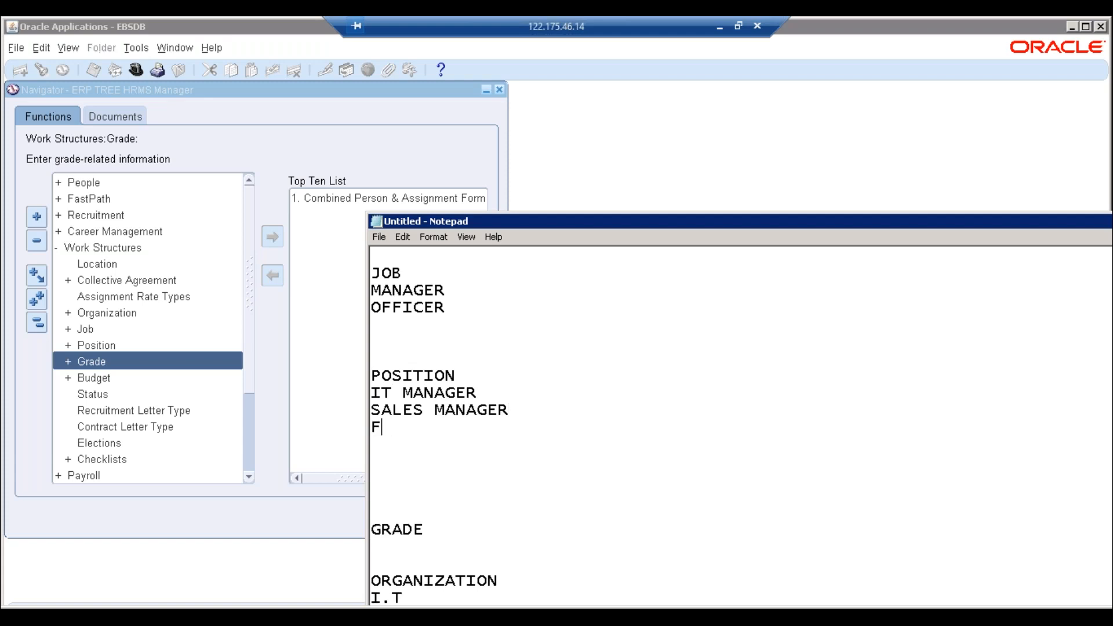
text(INANCE MANGA)
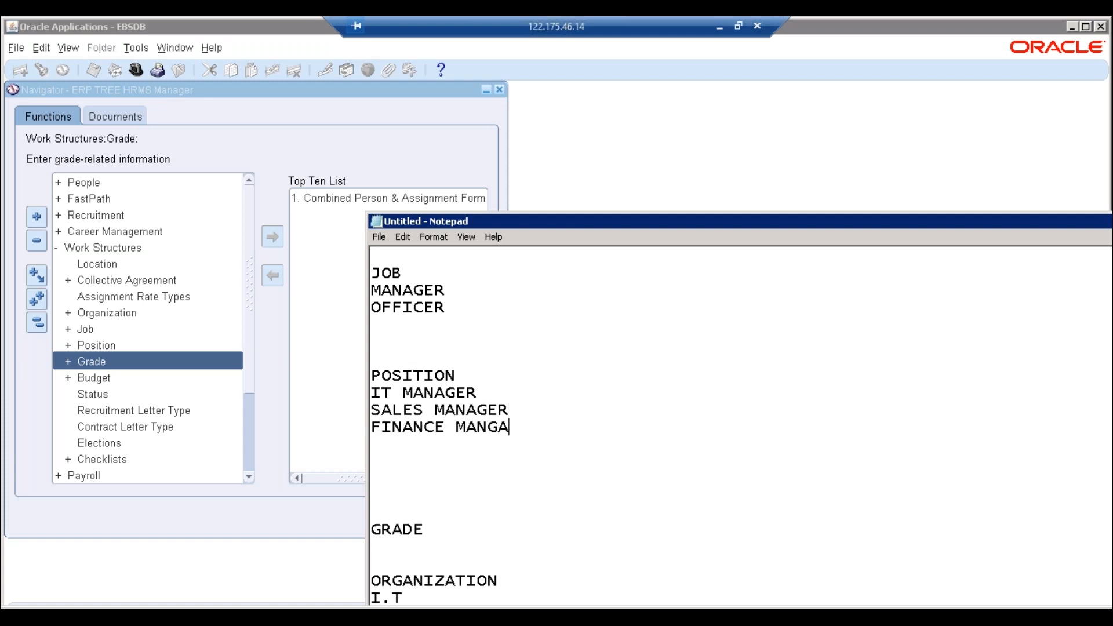
key(BackSpace)
key(BackSpace)
key(BackSpace)
text(A)
key(BackSpace)
text(NAGER)
key(Return)
key(Up)
key(Return)
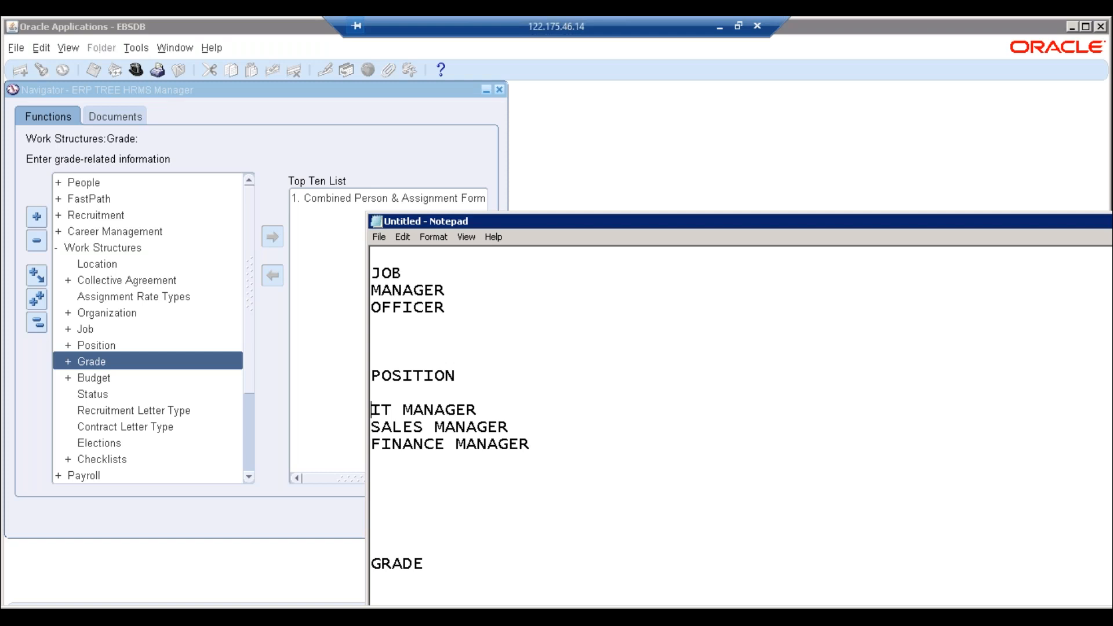
Go through the IT MANAGER, SALES MANAGER and FINANCE MANAGER entries under POSITION, comparing their department prefixes.
key(shift+Right)
key(shift+Right)
key(Down)
key(Right)
key(Right)
key(Down)
key(Up)
key(Down)
key(Up)
key(Down)
key(Down)
key(Down)
key(Down)
key(Up)
key(Up)
key(Up)
key(Down)
key(Down)
key(Down)
Add CARPENTER on the line below OFFICER in the JOB list.
key(Up)
key(Up)
key(Up)
key(Up)
text(CARPENTER)
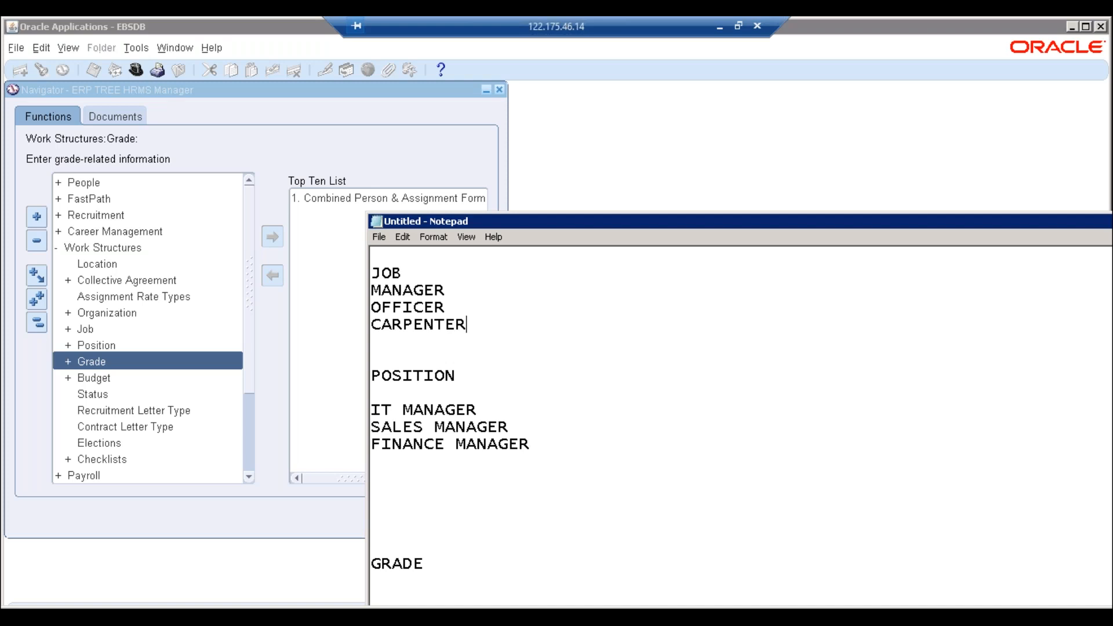
Highlight OFFICER in the JOB list and return to the end of the FINANCE MANAGER line.
key(Up)
key(Up)
key(Down)
key(shift+Home)
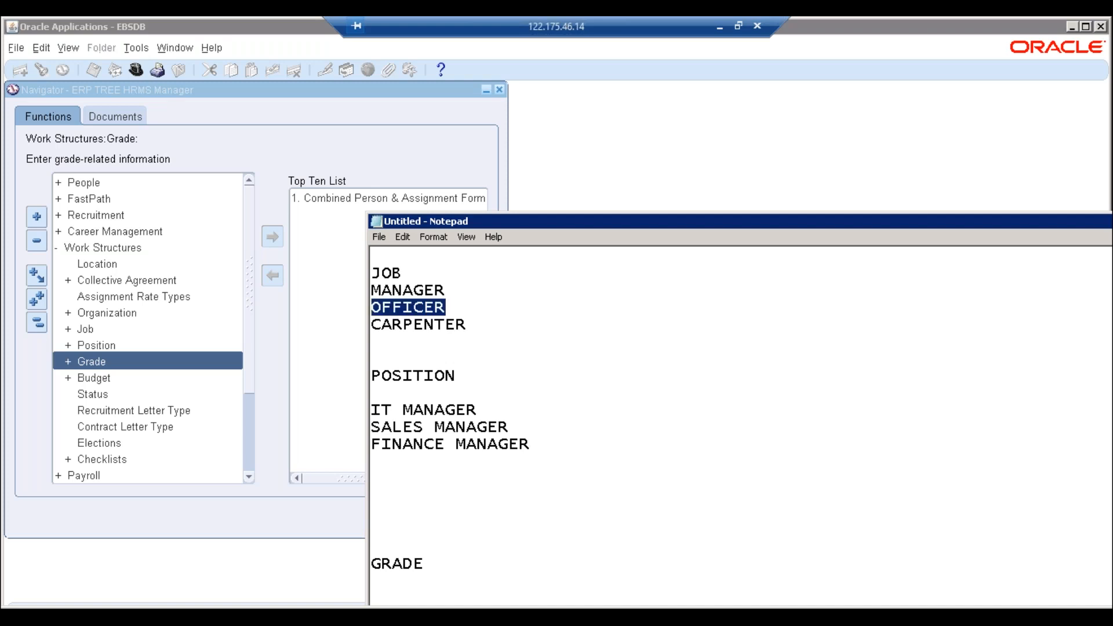
click(560, 438)
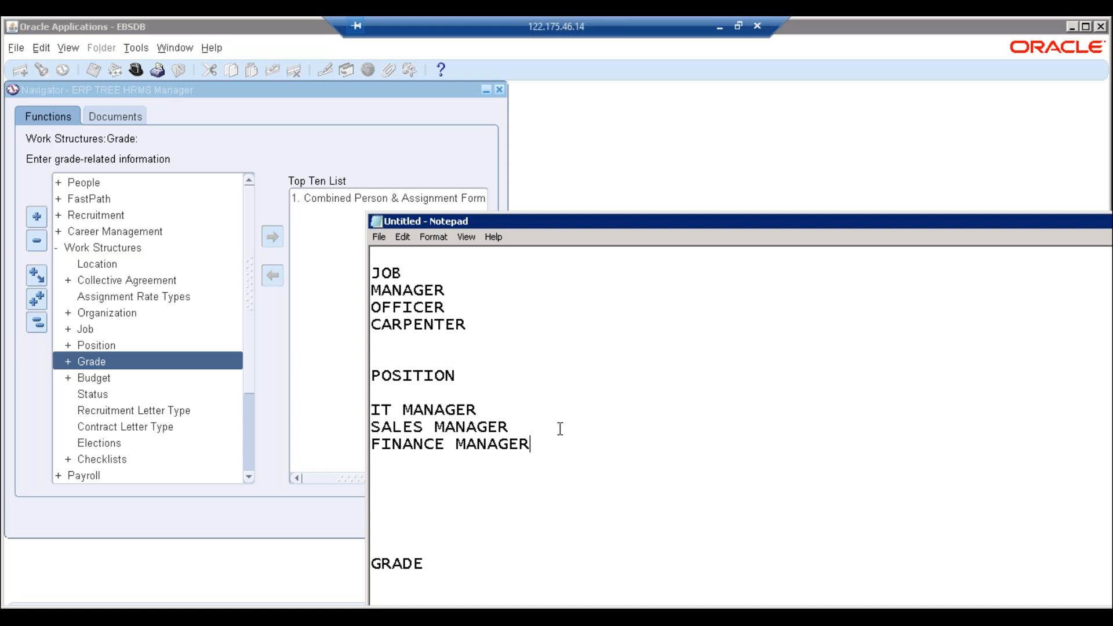
Move the Notepad window higher on the screen and highlight the JOB block and the POSITION block in turn.
drag(519, 225, 489, 135)
click(394, 464)
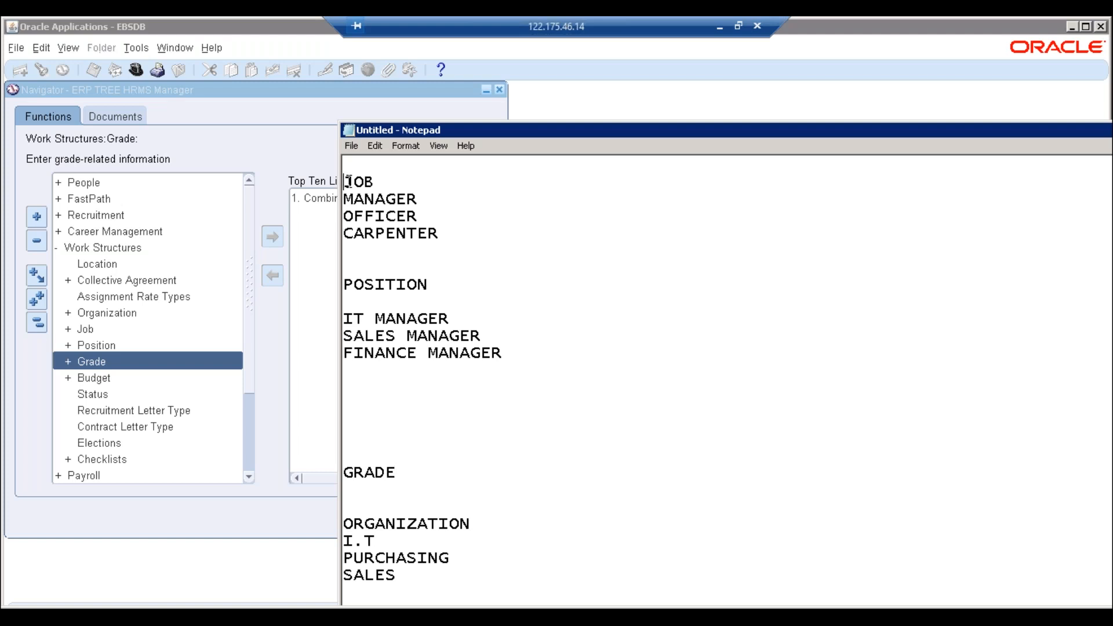
drag(344, 184, 453, 259)
drag(518, 350, 343, 285)
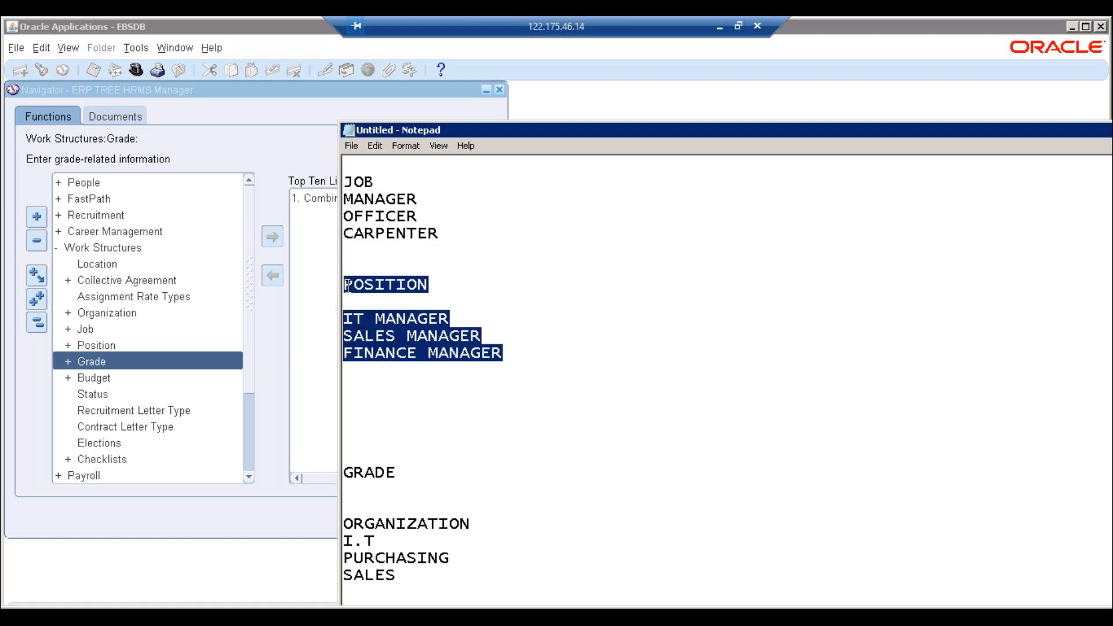
Insert three more blank lines between the GRADE and ORGANIZATION headings.
click(378, 495)
key(Return)
key(Return)
key(Return)
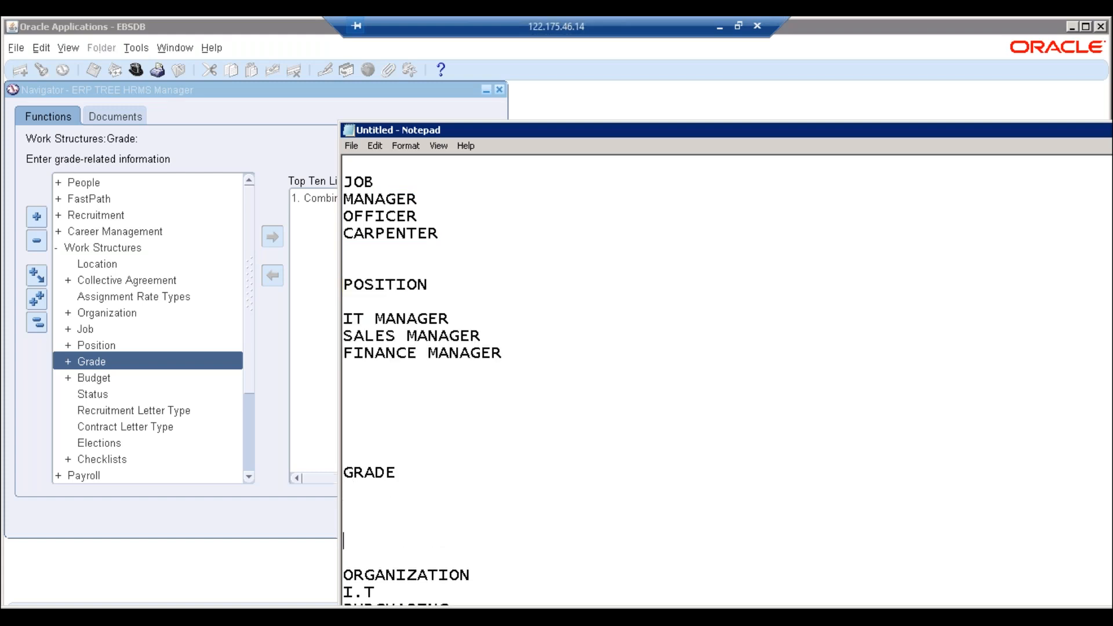
key(Up)
key(Up)
key(Up)
Highlight the JOB and POSITION lists together, followed by the GRADE heading.
drag(346, 182, 554, 392)
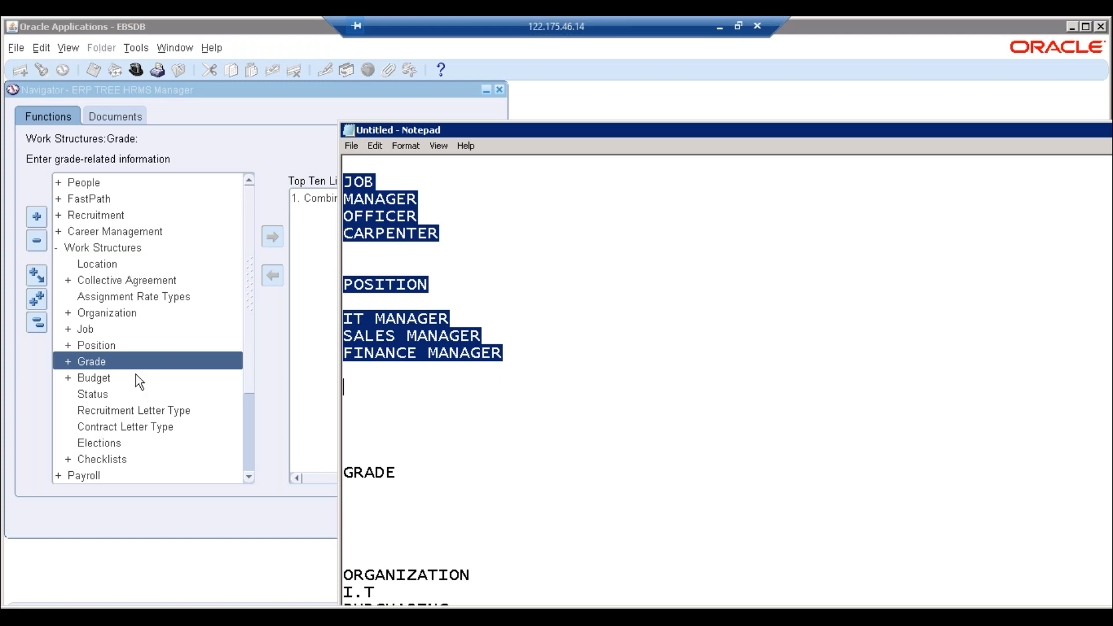
click(391, 502)
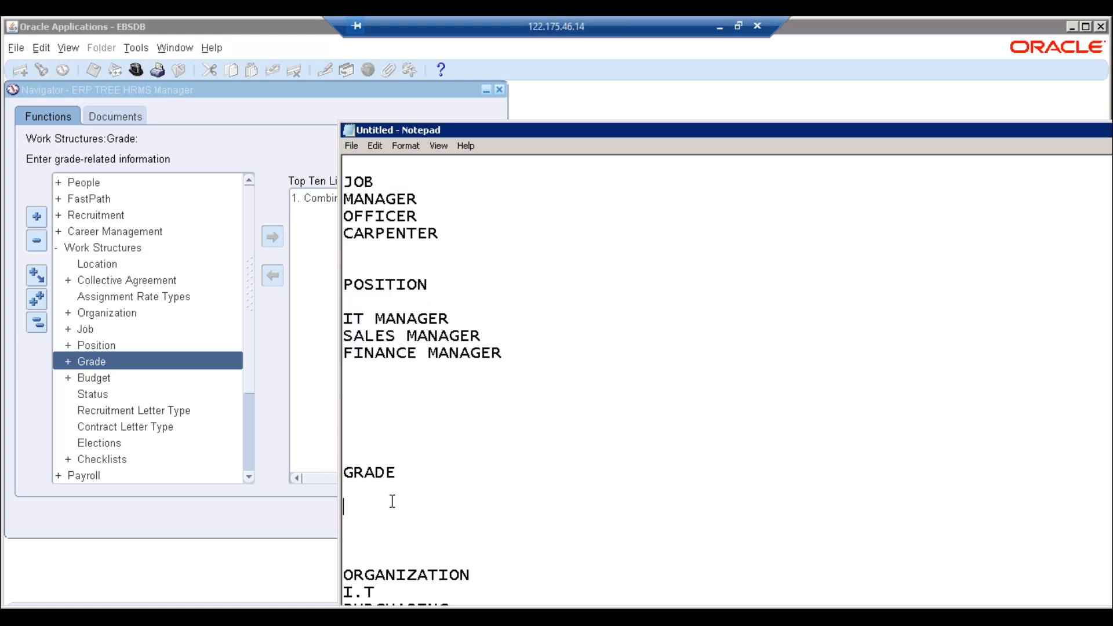
click(387, 482)
click(408, 477)
double_click(356, 474)
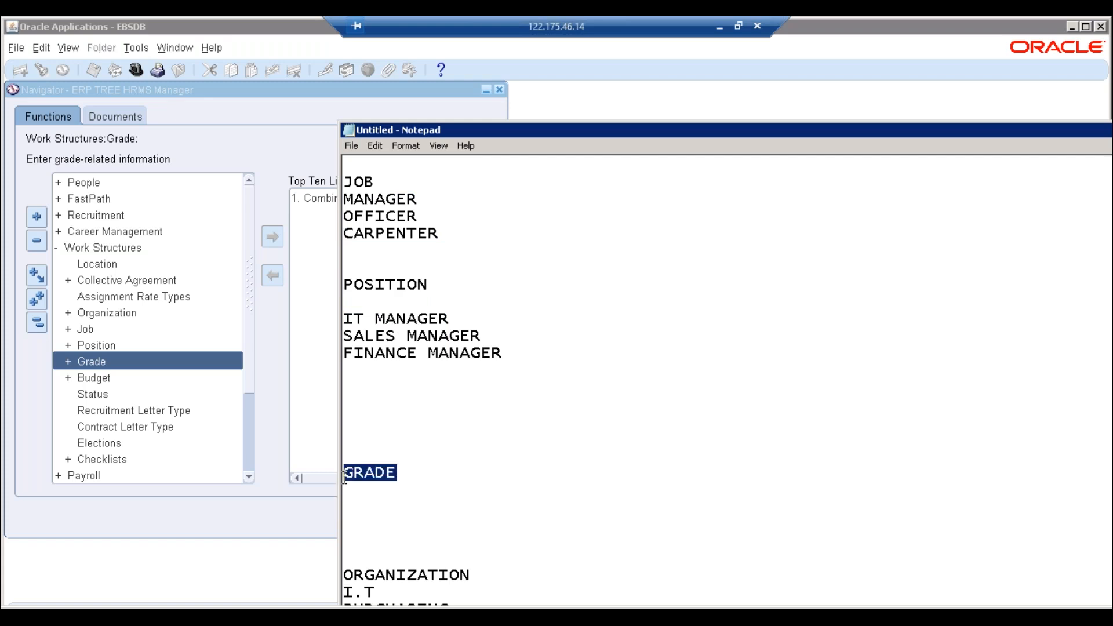
List Grade 1, grade 2 and grade 3 on separate lines directly under the GRADE heading.
click(414, 474)
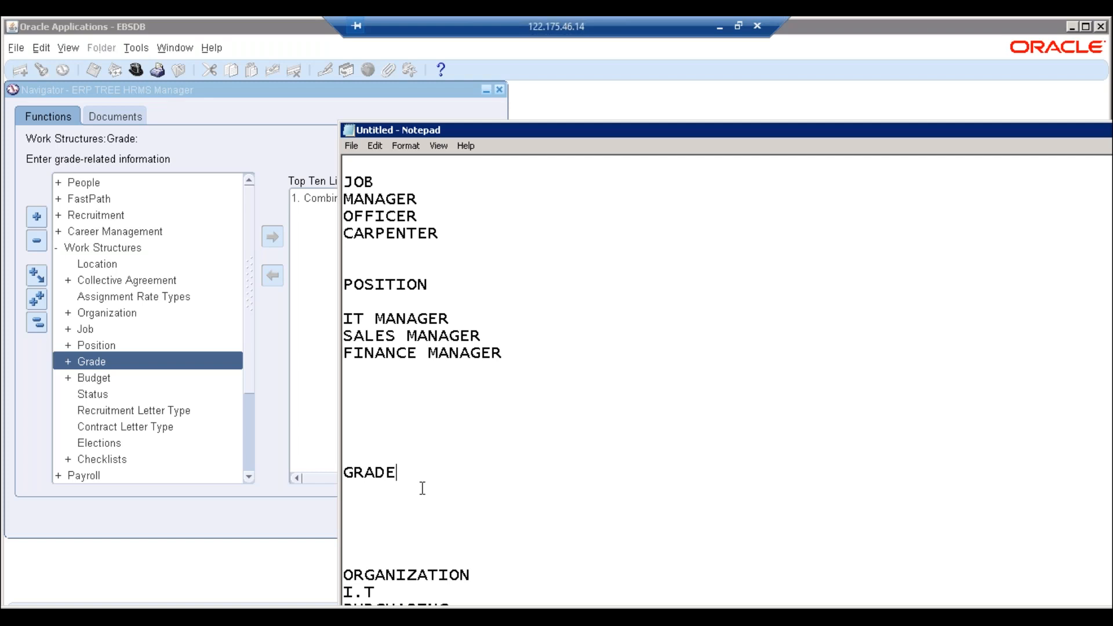
key(Return)
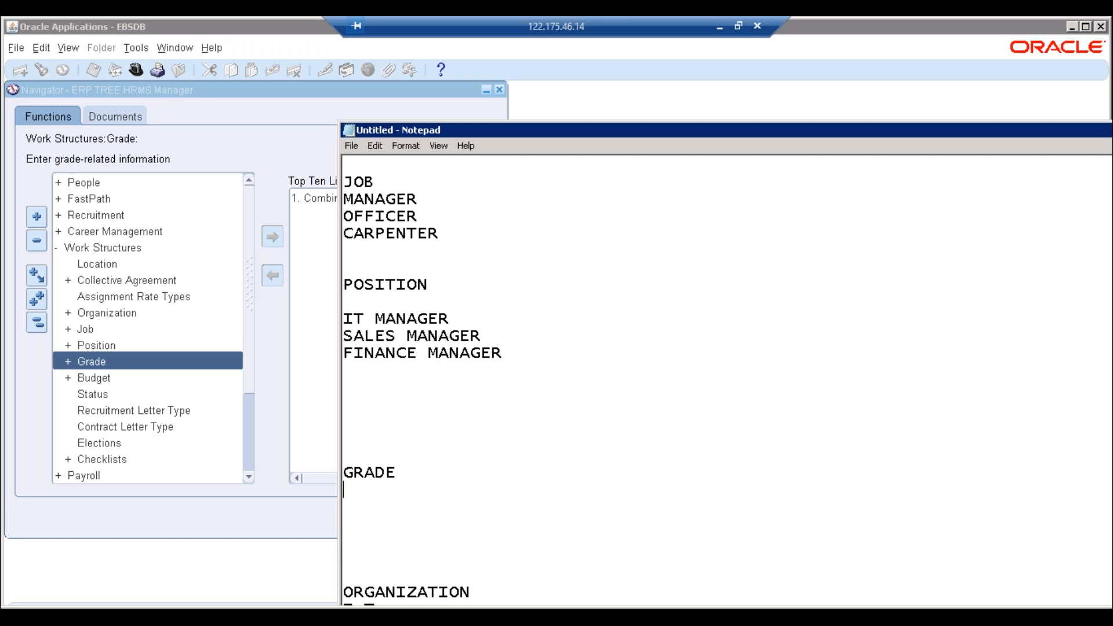
text(Grade 1)
key(Return)
text(grade 2)
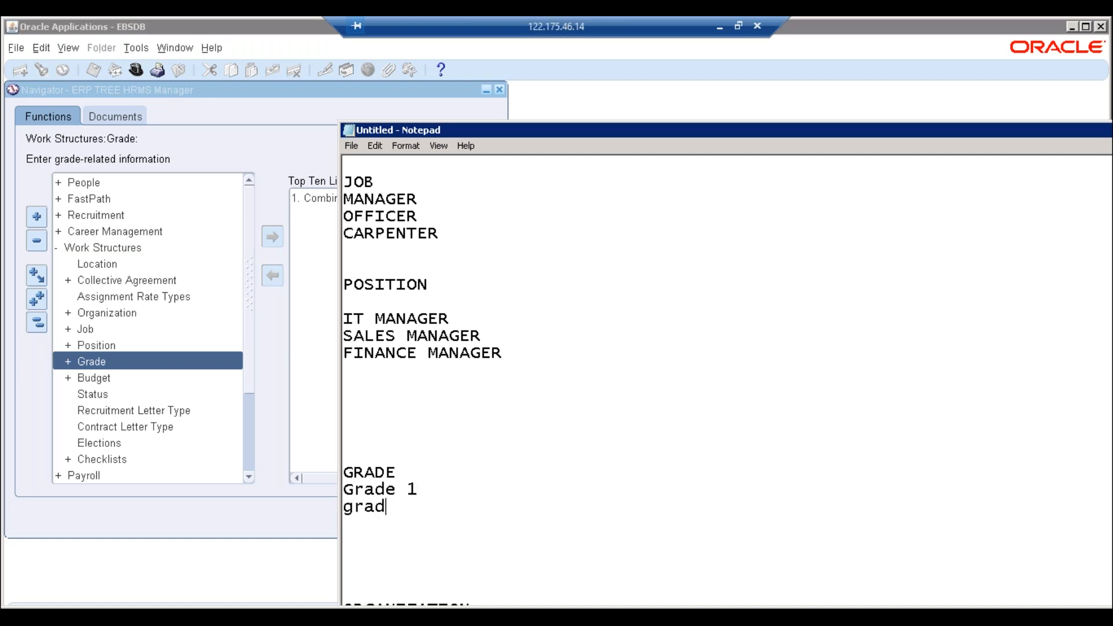
key(Return)
text(grade 3)
key(Return)
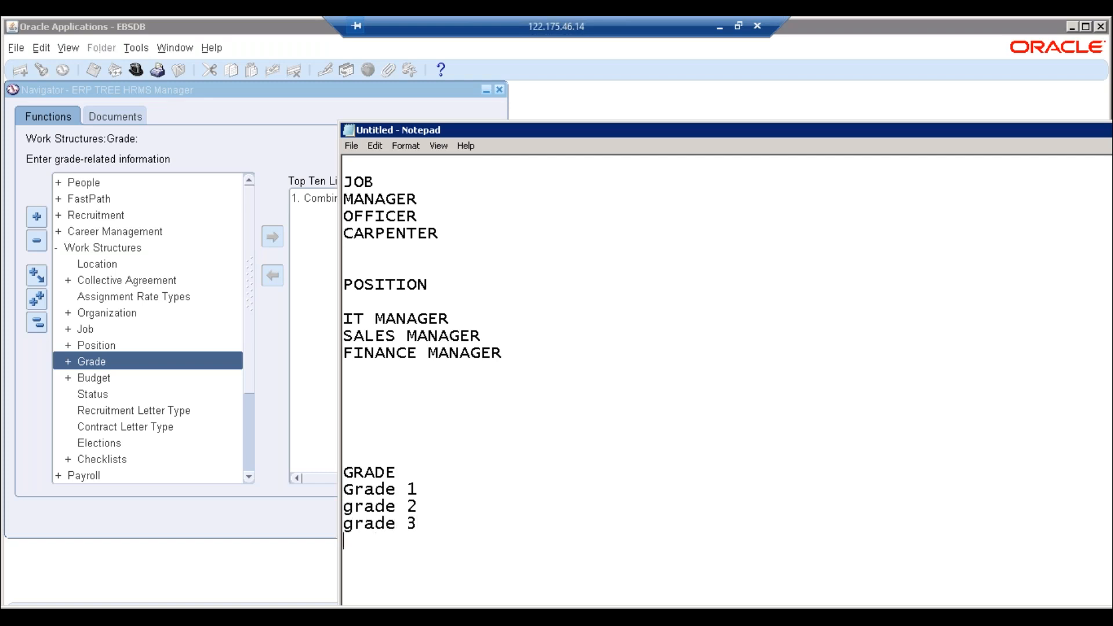
Insert a blank line below the GRADE heading and add grade 4 and grade 5 to the list.
key(Up)
key(Up)
key(Up)
key(Return)
key(Down)
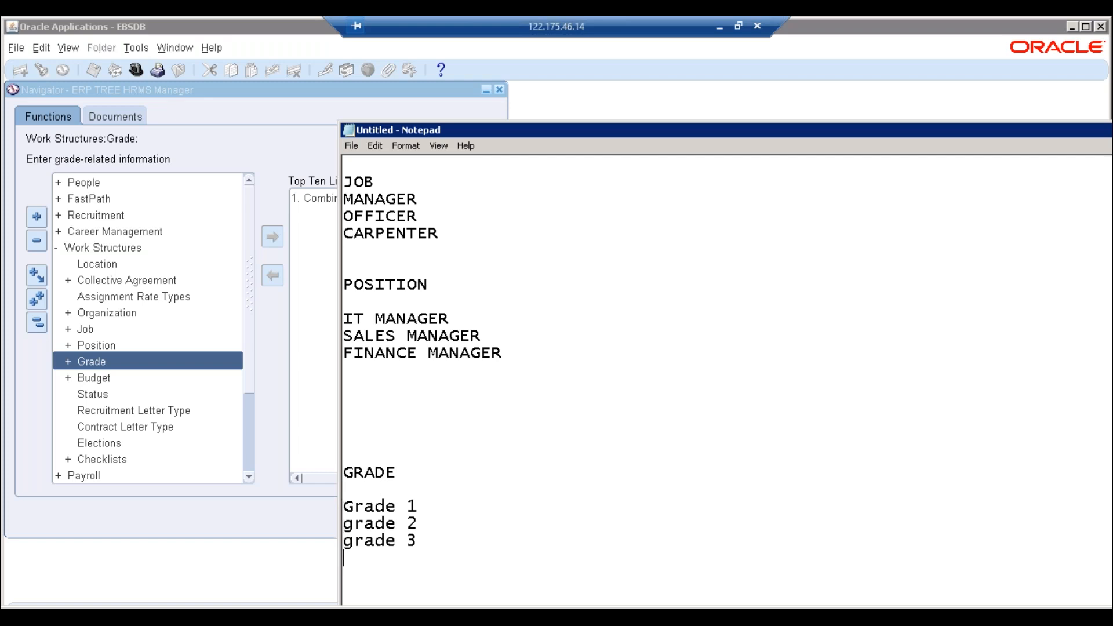
text(grade 4)
key(Return)
text(grade )
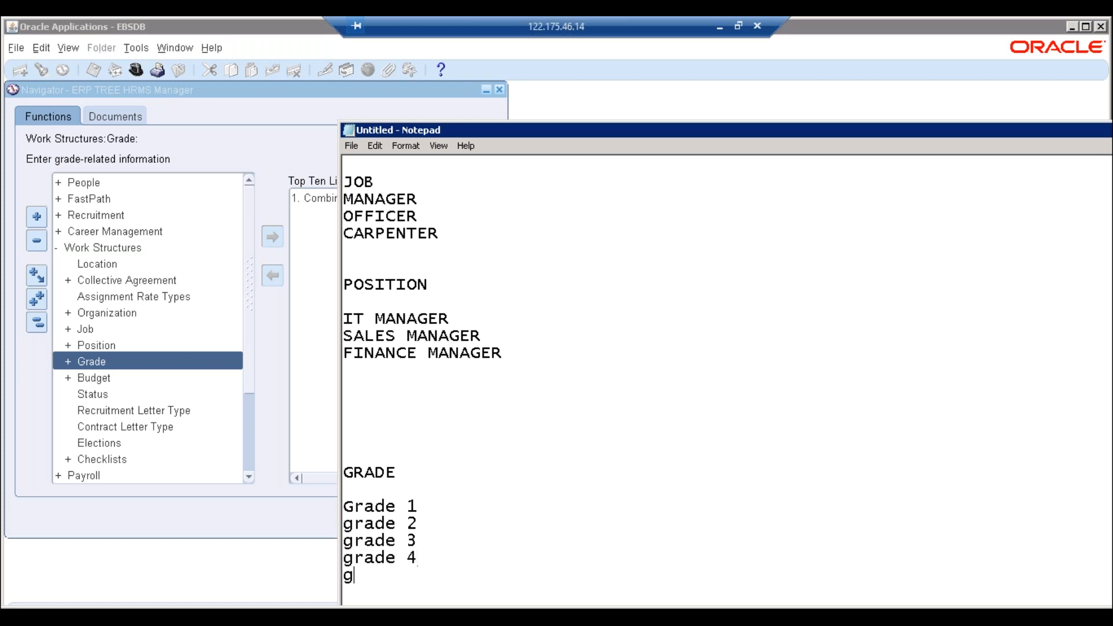
text(5)
Enter the experience ranges "0 to 2 yrs" beside grade 5 and "2 to 5" beside grade 4.
click(433, 506)
click(422, 575)
text(0 to )
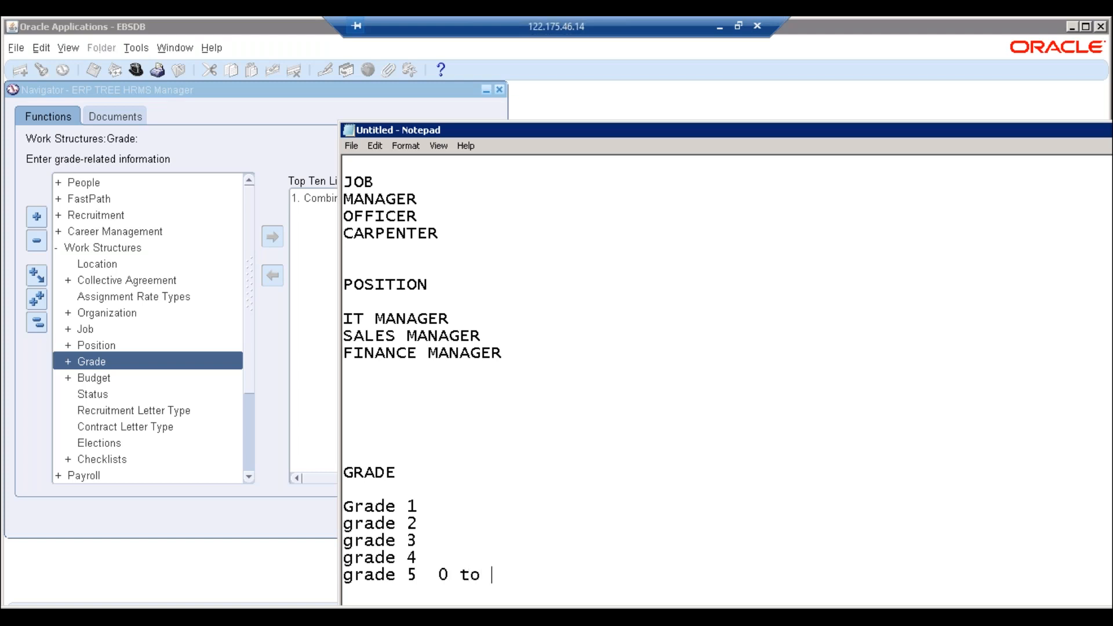
text(2 yrs)
click(417, 557)
text(2 to 5)
Enter the experience ranges "5 to 8" beside grade 3 and "8 to 10" beside grade 2.
click(417, 541)
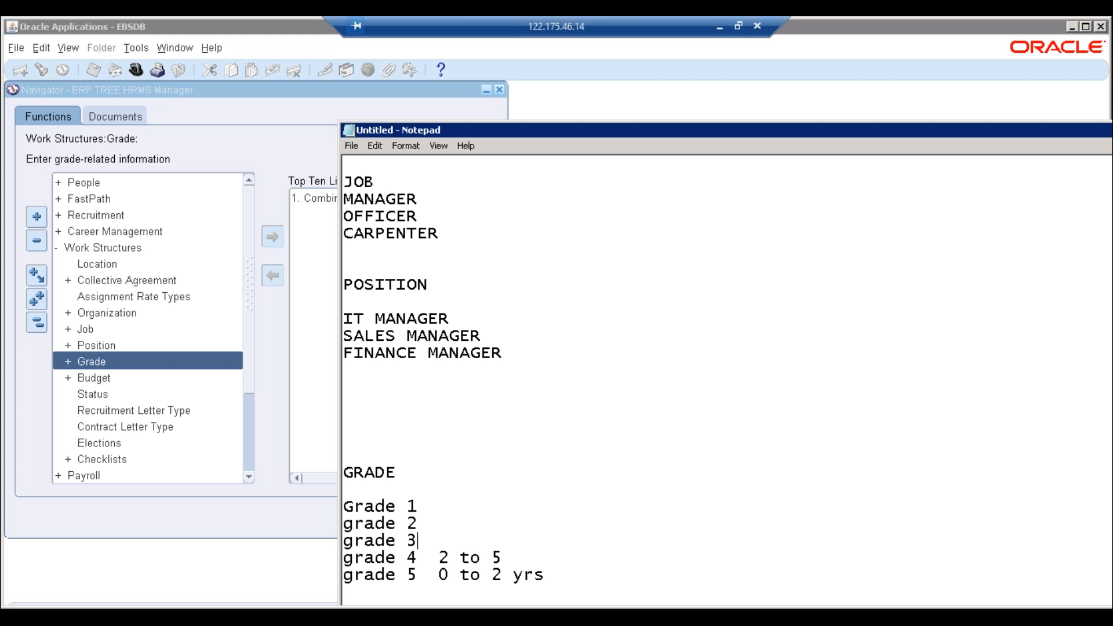
text(5  to 8)
click(417, 523)
text(8 to )
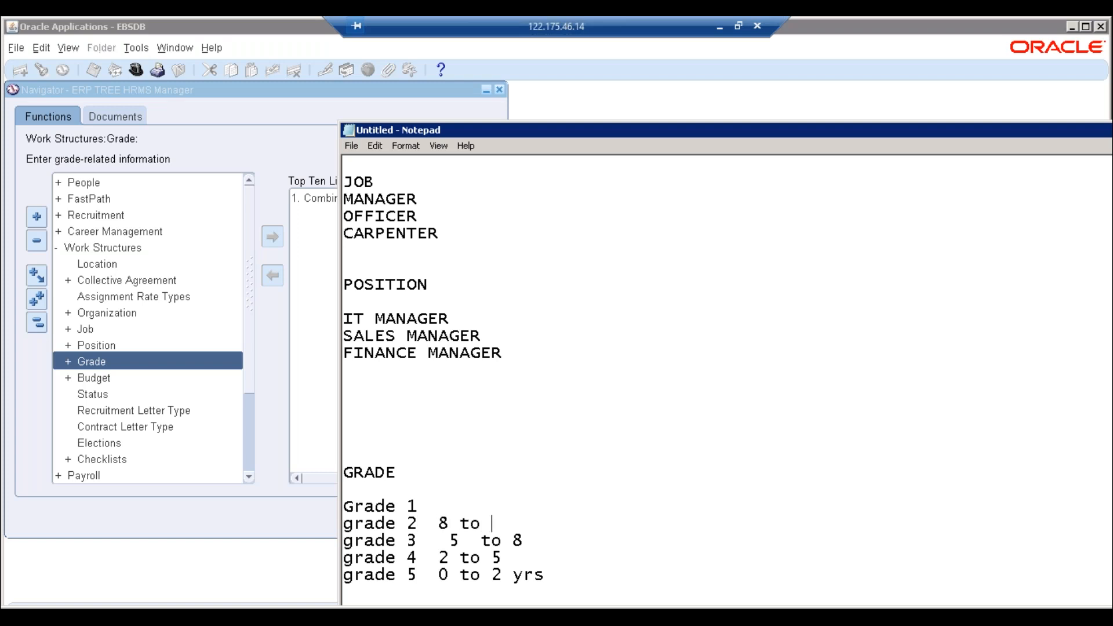
text(10)
Enter "above 10 yrs" beside Grade 1.
key(Up)
key(Up)
key(Down)
key(End)
text(abou)
text(ve)
key(BackSpace)
key(BackSpace)
key(BackSpace)
text(ve 10 yrs)
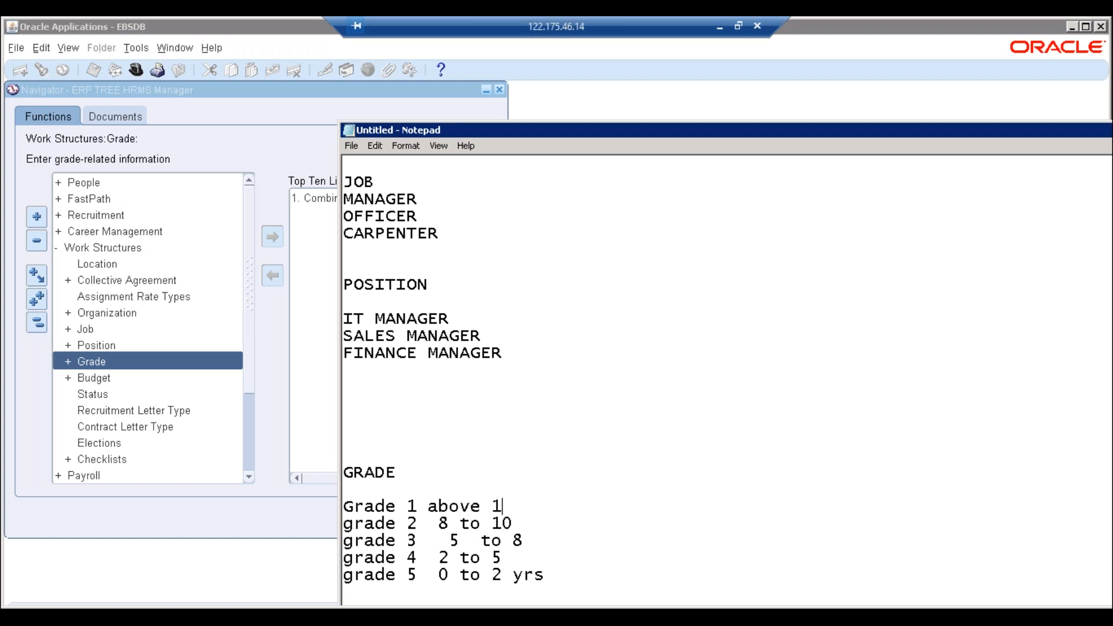
Move the Notepad window further up and highlight all five grade lines with their experience ranges.
key(Down)
key(Down)
key(Down)
key(Down)
key(Down)
drag(682, 125, 670, 57)
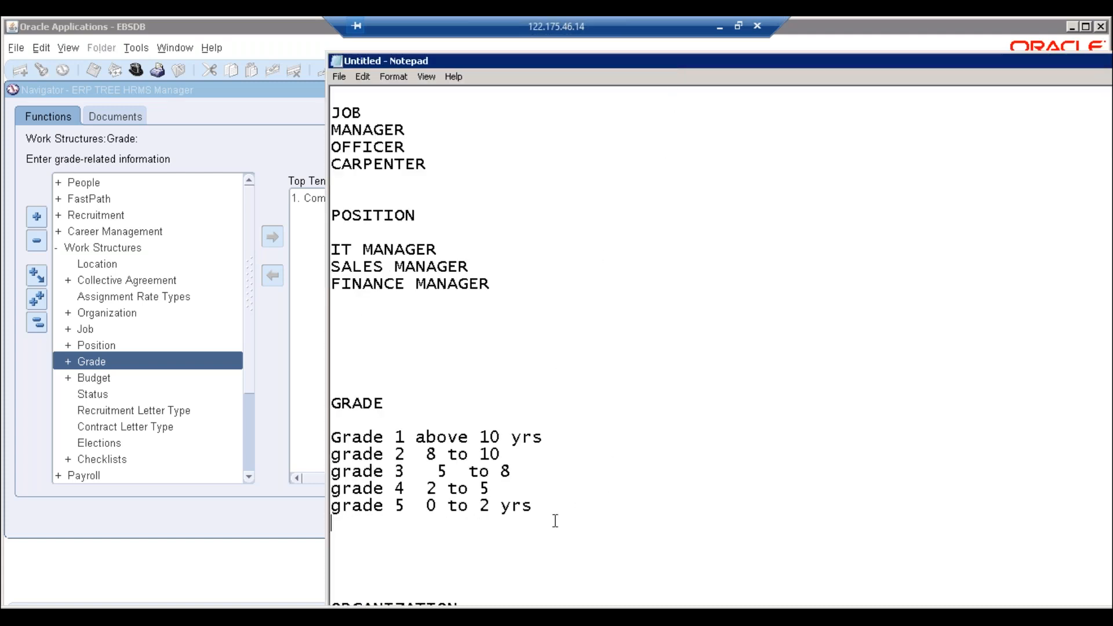
drag(544, 507, 322, 436)
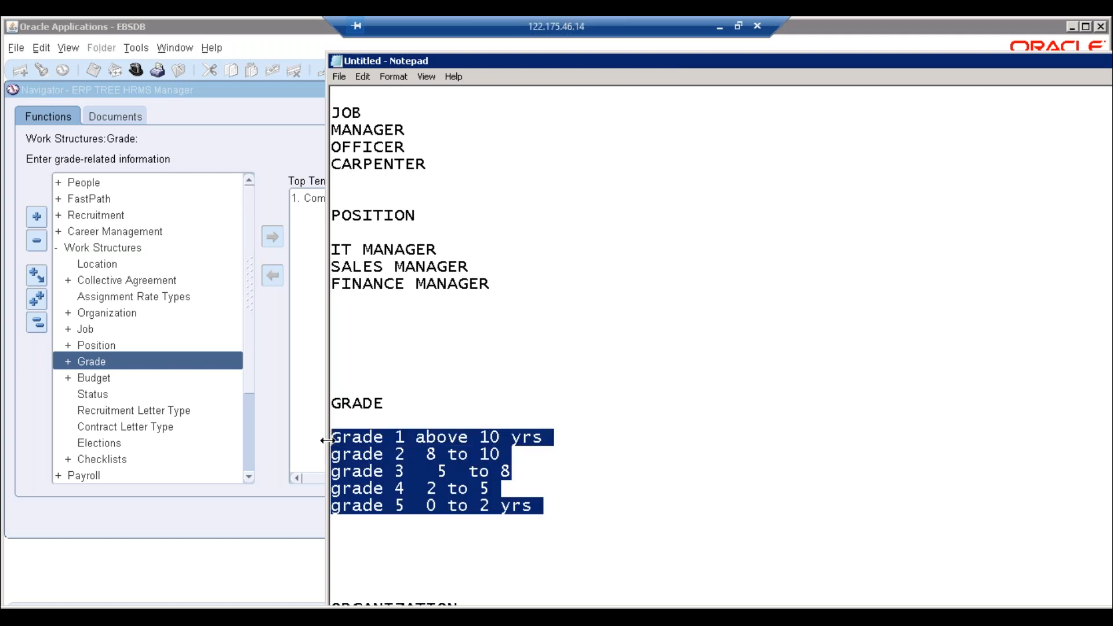
click(577, 509)
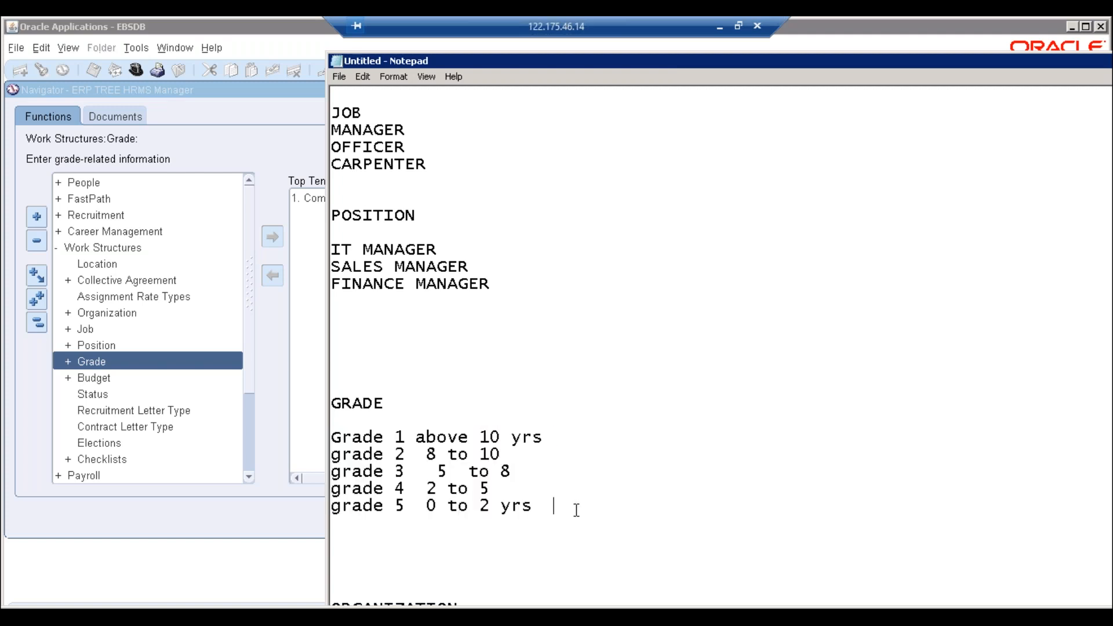
Add spacing before "above 10 yrs" on the Grade 1 line and highlight the experience ranges across the grade list.
click(416, 438)
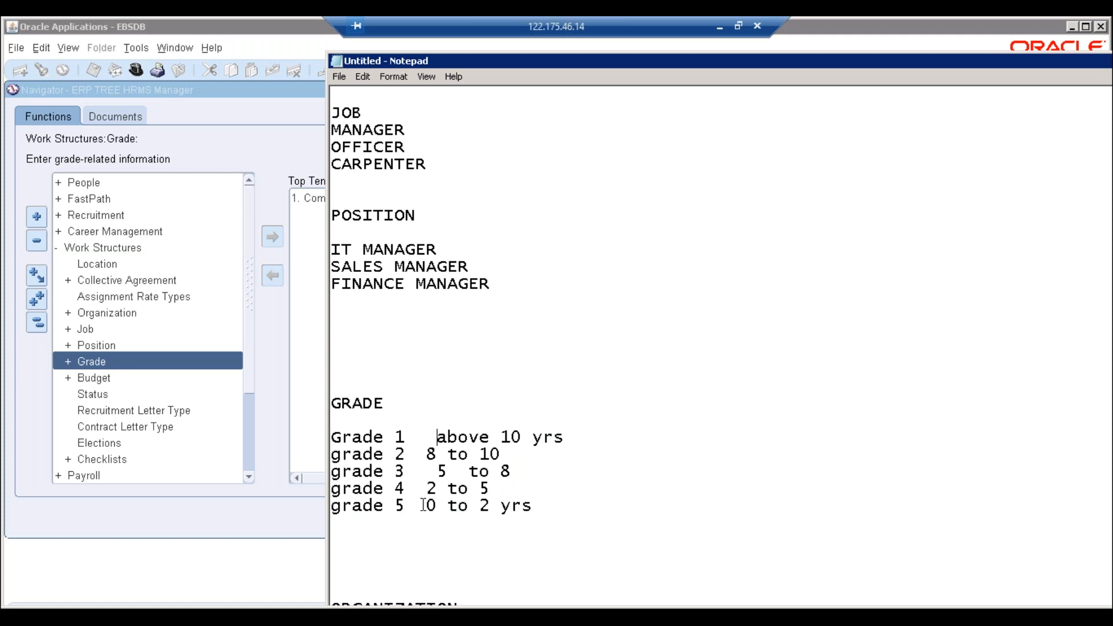
drag(427, 506, 565, 502)
drag(417, 438, 586, 440)
drag(426, 454, 578, 468)
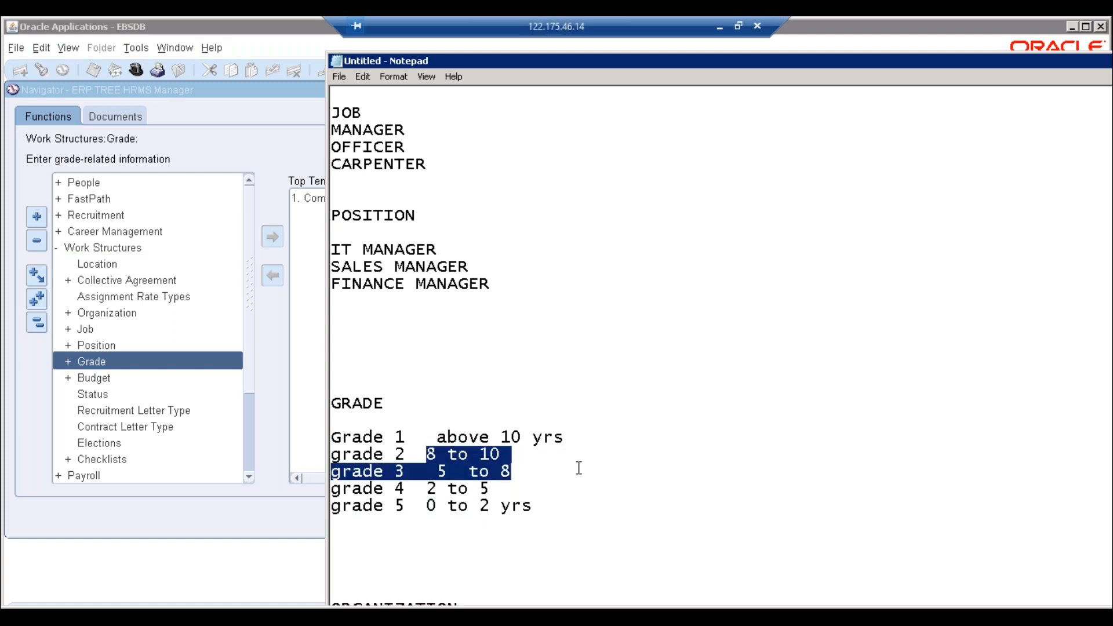
click(427, 471)
drag(424, 487, 532, 483)
drag(423, 506, 576, 502)
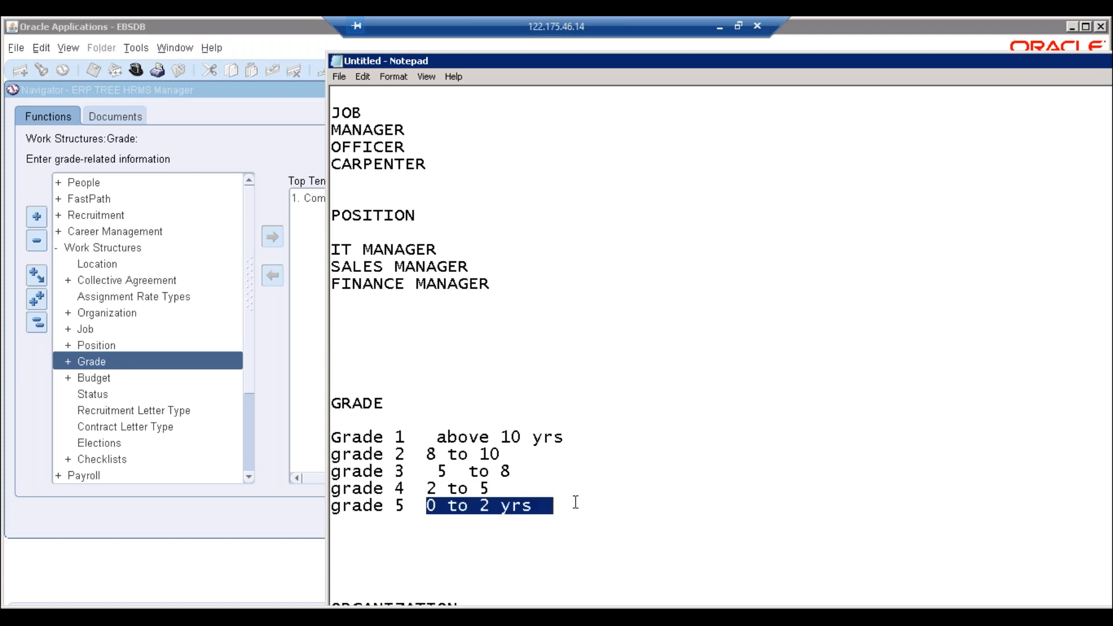
click(576, 502)
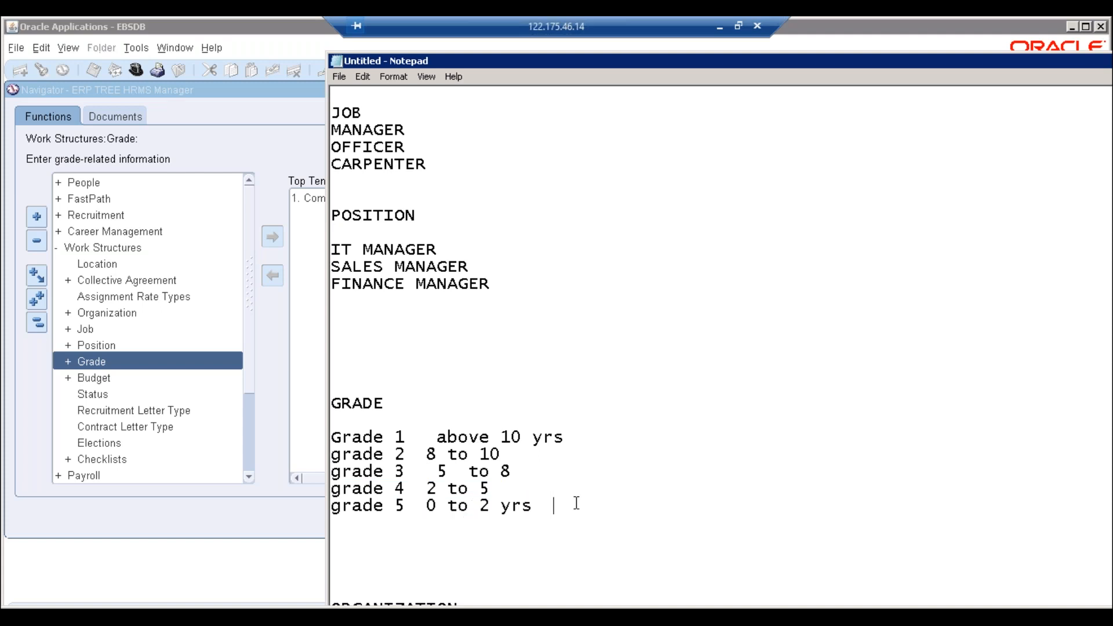
drag(575, 502, 312, 432)
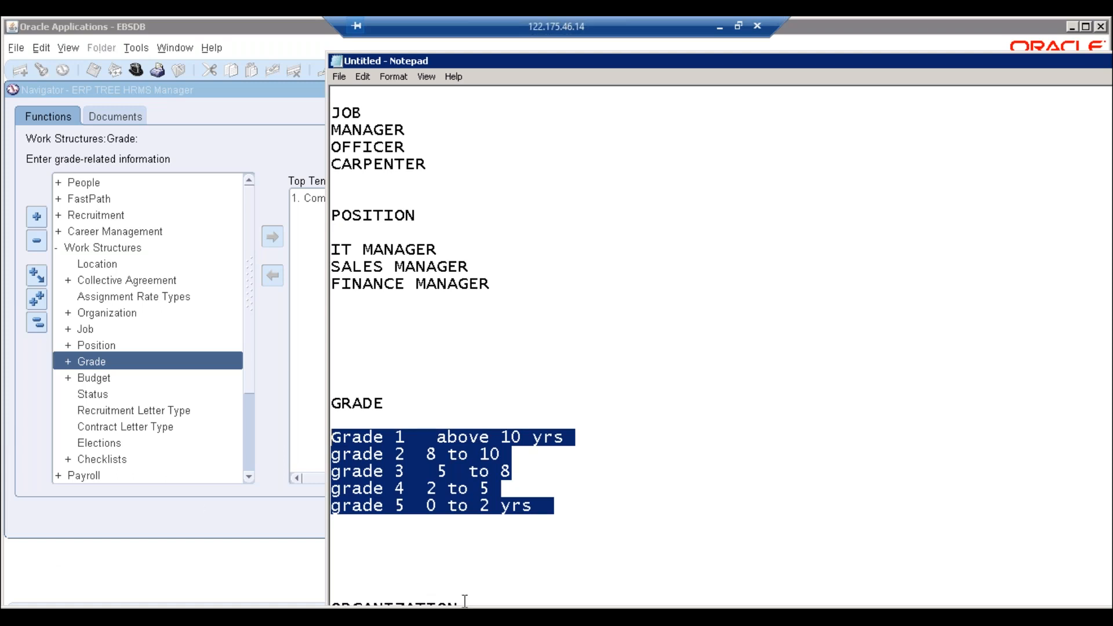
Enter the salary range "15000 to 25000" after the experience range on the grade 5 line.
click(600, 508)
click(578, 437)
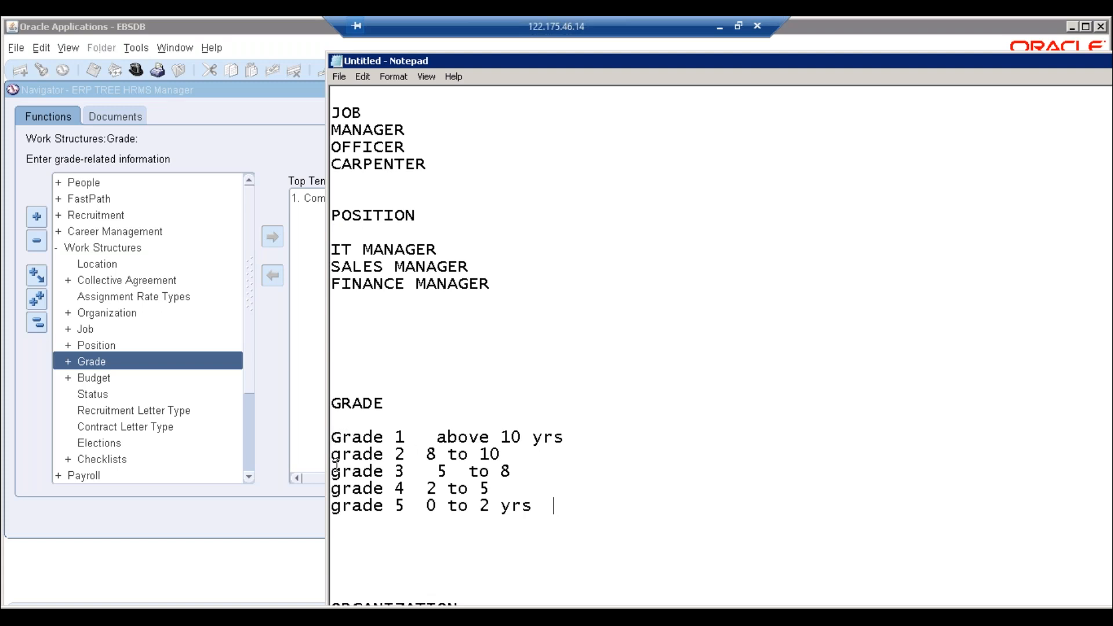
drag(332, 508, 573, 524)
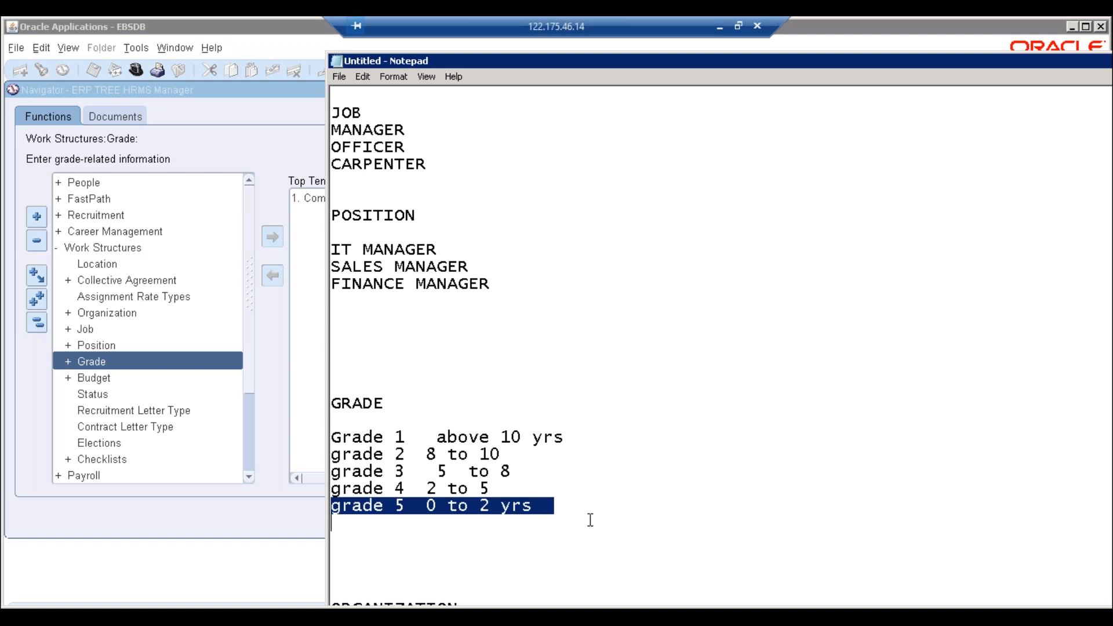
click(590, 516)
click(585, 513)
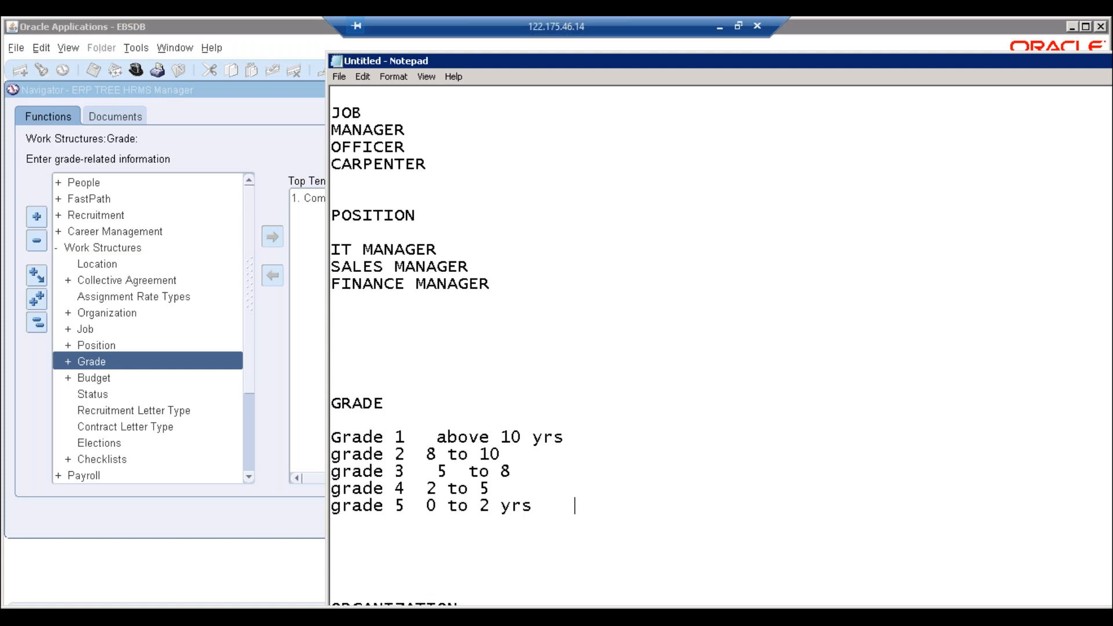
text(15000)
text(to )
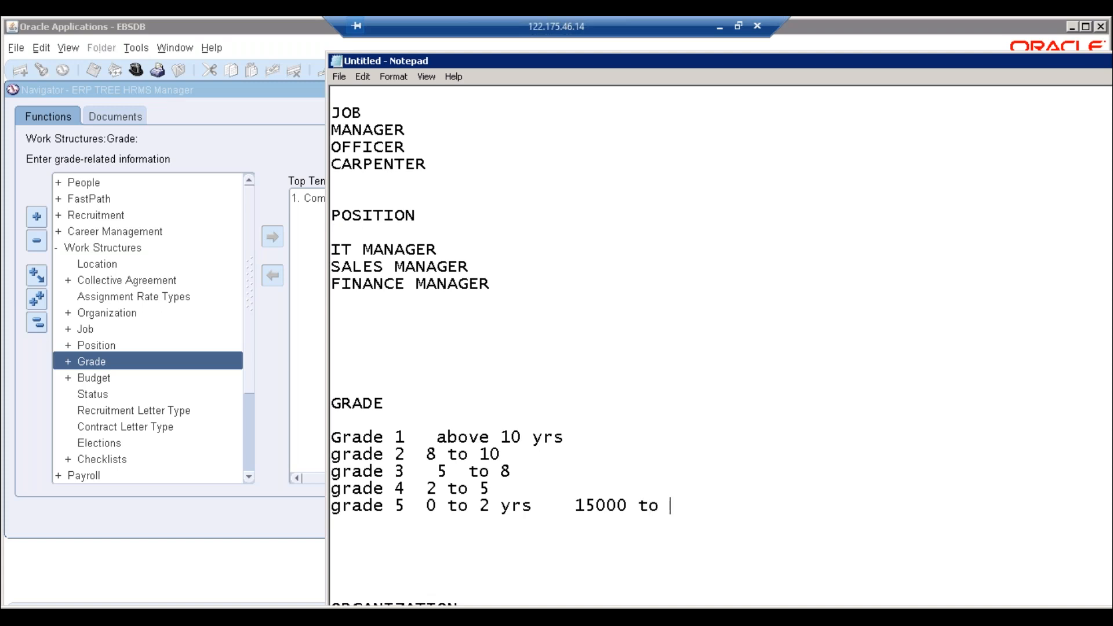
text(25000)
Highlight the "15000 to 25000" salary range and review it against the grade 5 label.
key(shift+Left)
key(shift+Left)
key(shift+Left)
key(shift+Left)
key(shift+Left)
key(shift+Left)
key(shift+Left)
key(shift+Left)
key(shift+Left)
key(shift+Left)
key(shift+Left)
key(shift+Left)
key(shift+Left)
key(shift+Left)
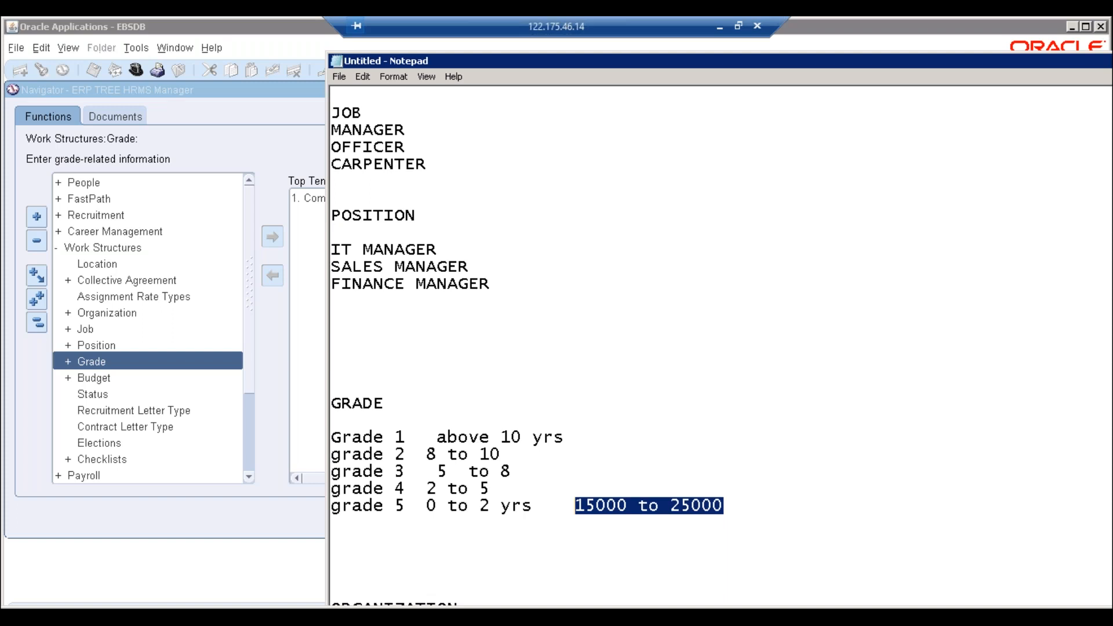
key(Left)
key(Left)
key(Left)
key(Left)
key(Left)
key(Left)
key(Left)
key(Left)
key(Left)
key(Left)
key(Left)
key(Left)
key(Left)
key(Left)
key(Left)
key(Left)
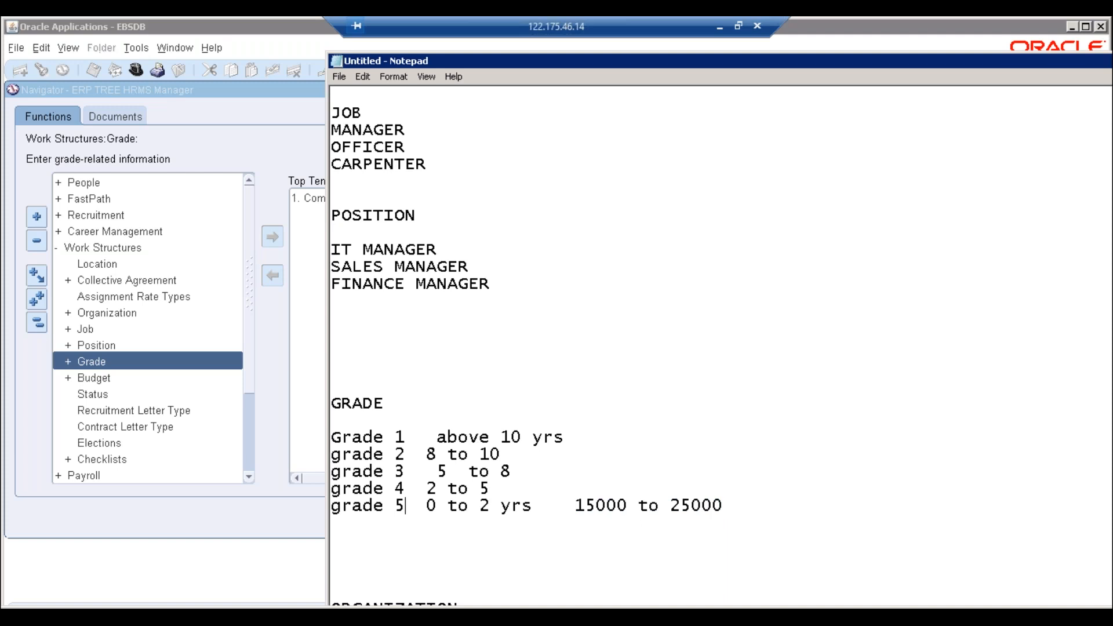
key(Right)
key(Right)
key(Right)
key(Right)
key(Right)
key(Right)
key(Right)
key(Right)
key(Right)
key(Right)
key(Right)
key(Right)
key(Right)
key(Right)
key(Right)
key(Right)
key(Right)
key(shift+End)
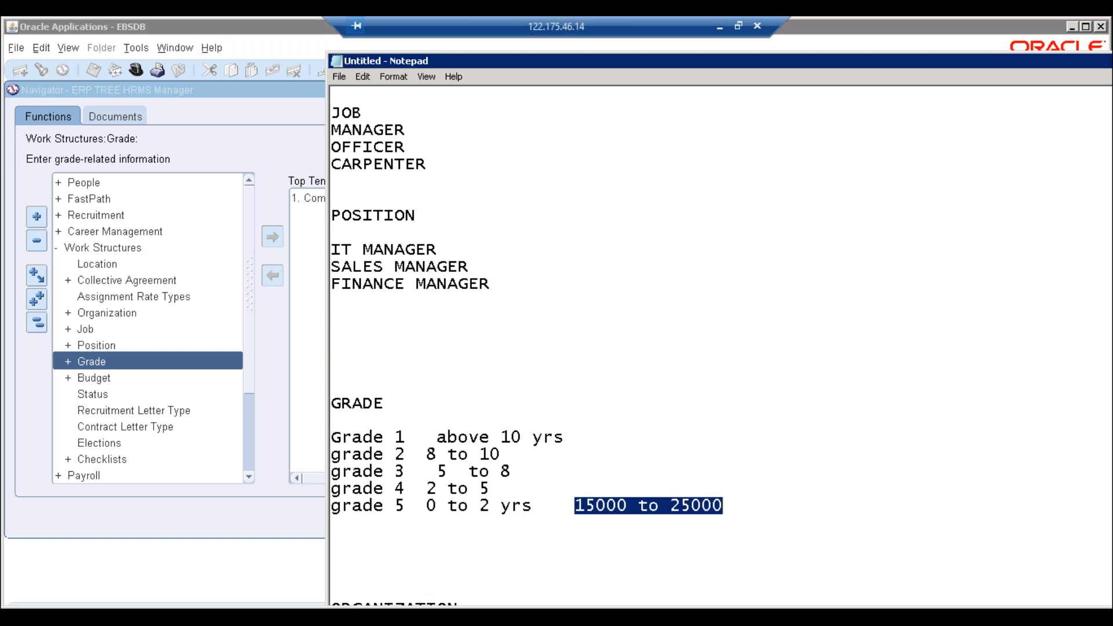
click(501, 489)
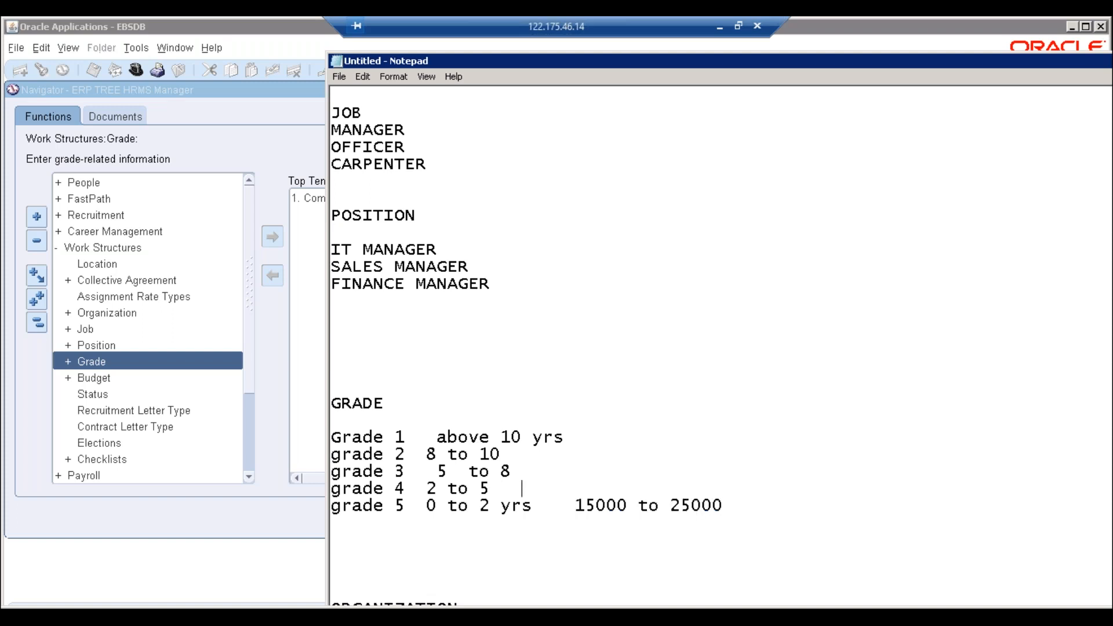
text(25001 50000)
key(Up)
text(50)
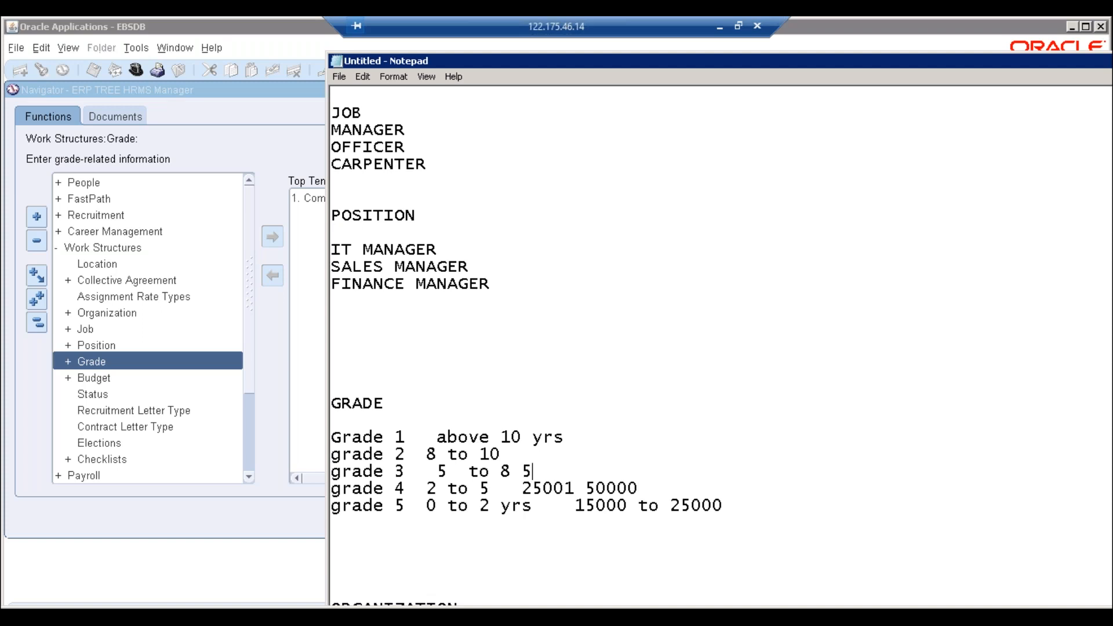
key(Up)
key(Right)
key(Up)
key(Right)
key(End)
Highlight the grade 3 label with its experience range and the "50" beside it.
mouse_move(332, 489)
mouse_down()
mouse_move(403, 507)
mouse_move(409, 496)
mouse_move(407, 472)
mouse_move(328, 472)
mouse_up()
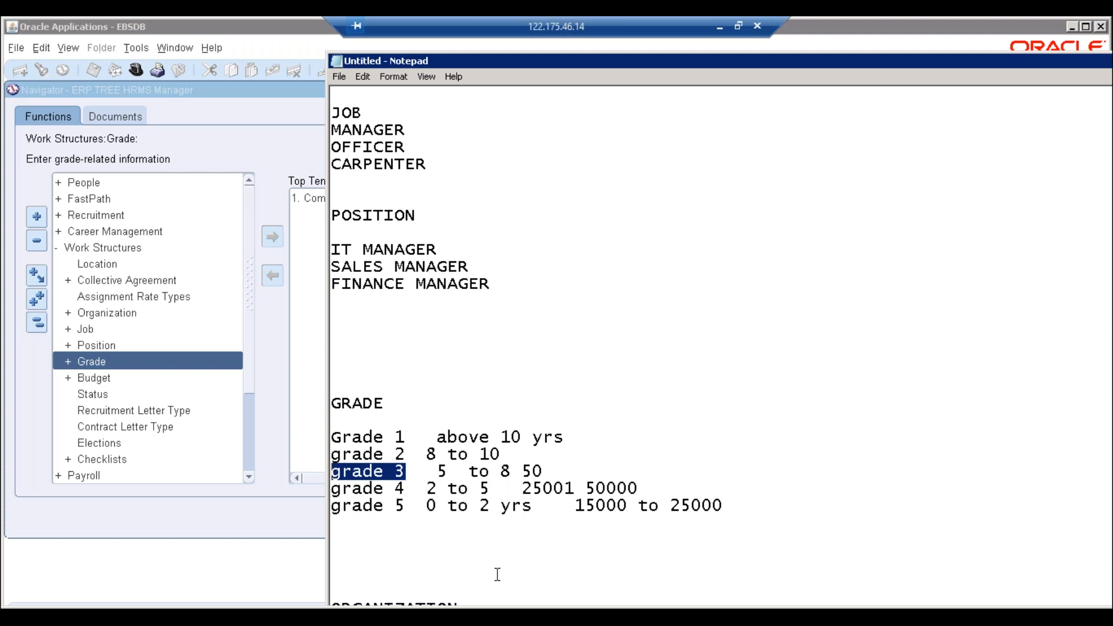
click(524, 471)
drag(332, 470, 522, 471)
click(549, 474)
key(shift+Left)
key(shift+Left)
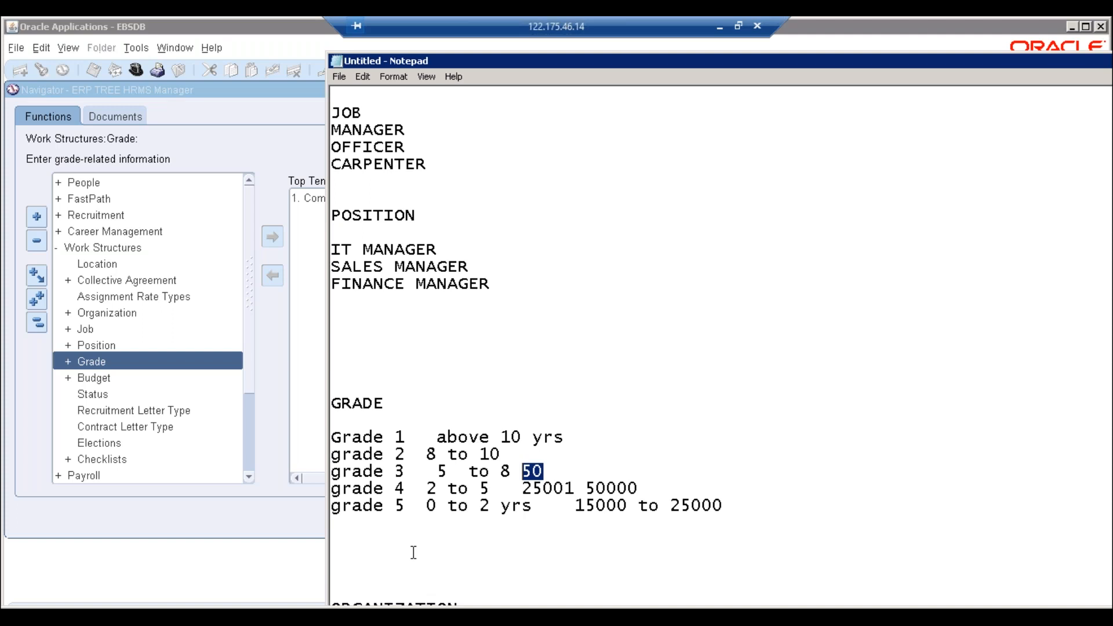
Collapse the whole Oracle Navigator tree, and highlight the JOB heading with its example jobs in the Notepad note.
click(34, 329)
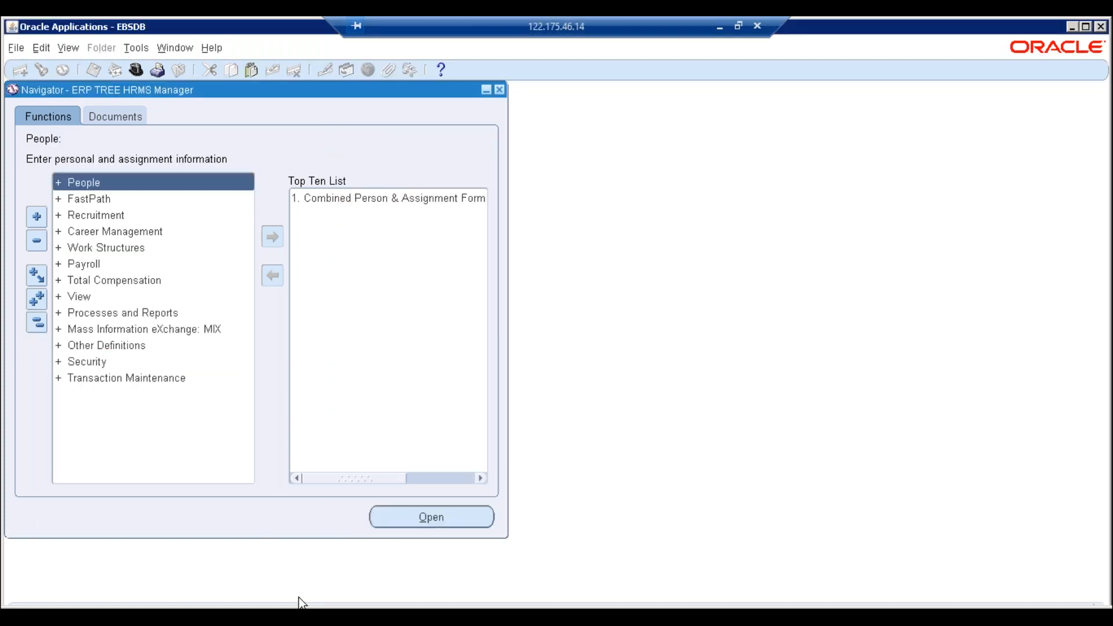
click(299, 612)
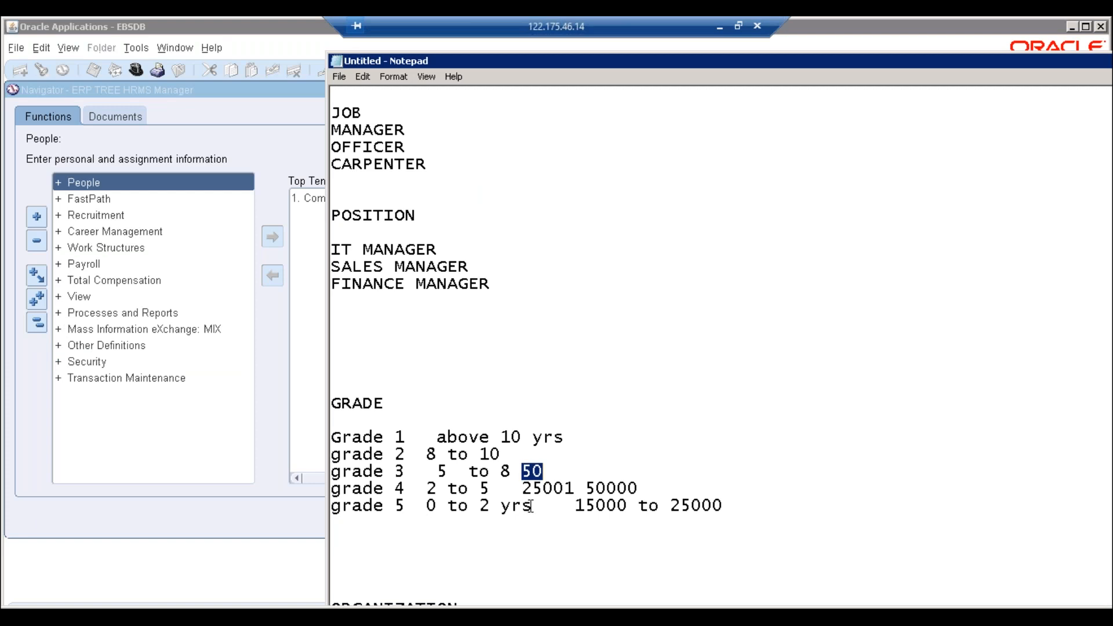
click(436, 174)
key(ctrl+shift+Home)
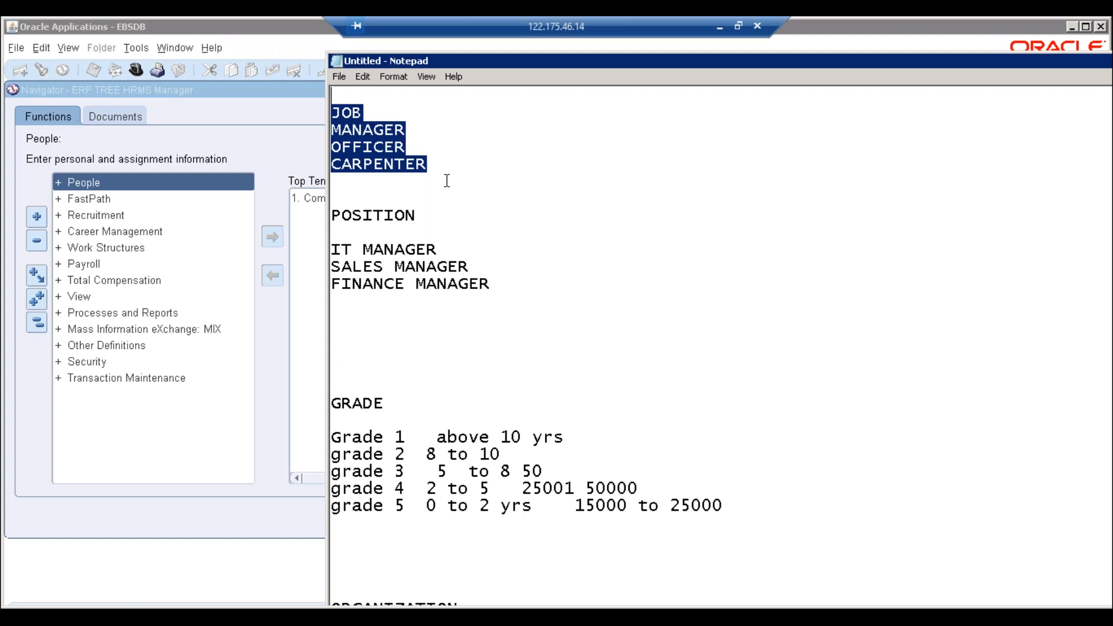
Switch to Oracle Applications, expand Work Structures and go through the Organization, Job, Position and Grade entries.
click(93, 249)
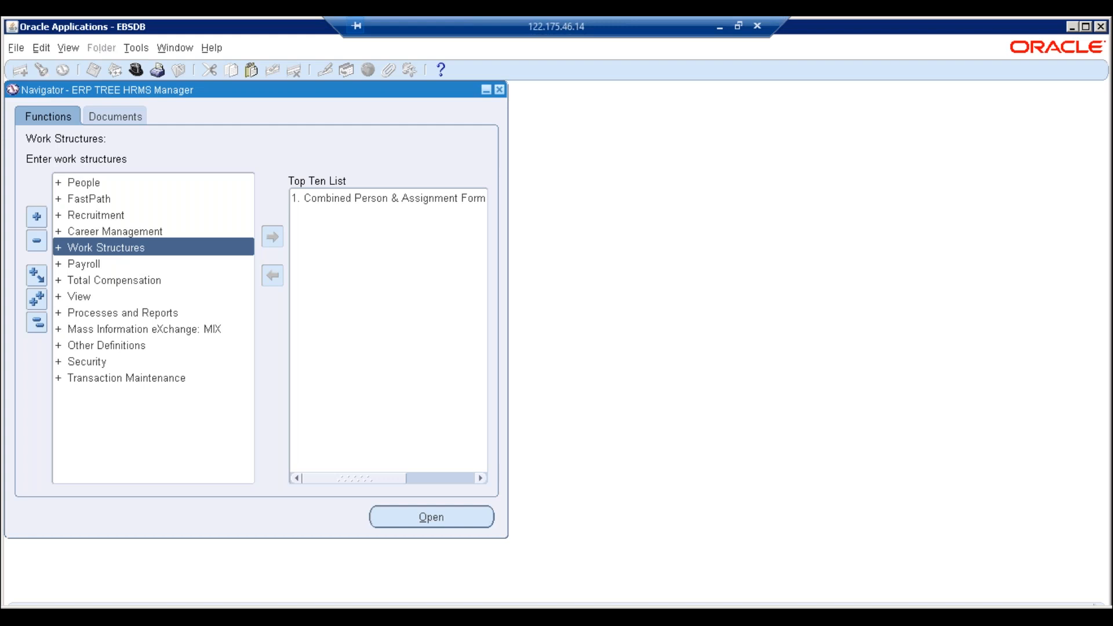
double_click(106, 248)
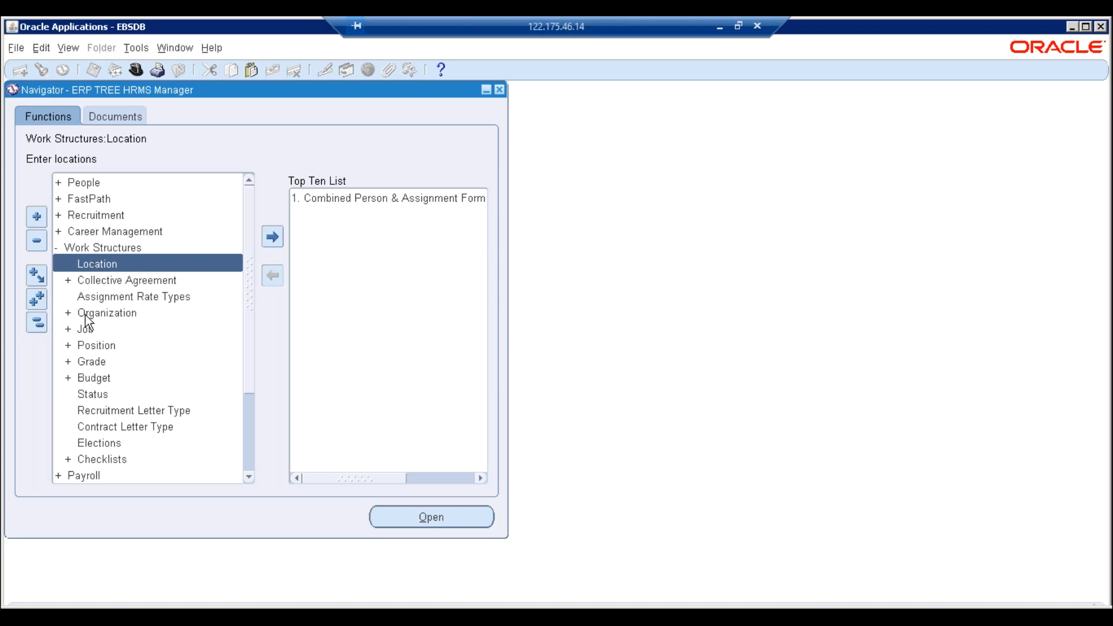
click(107, 313)
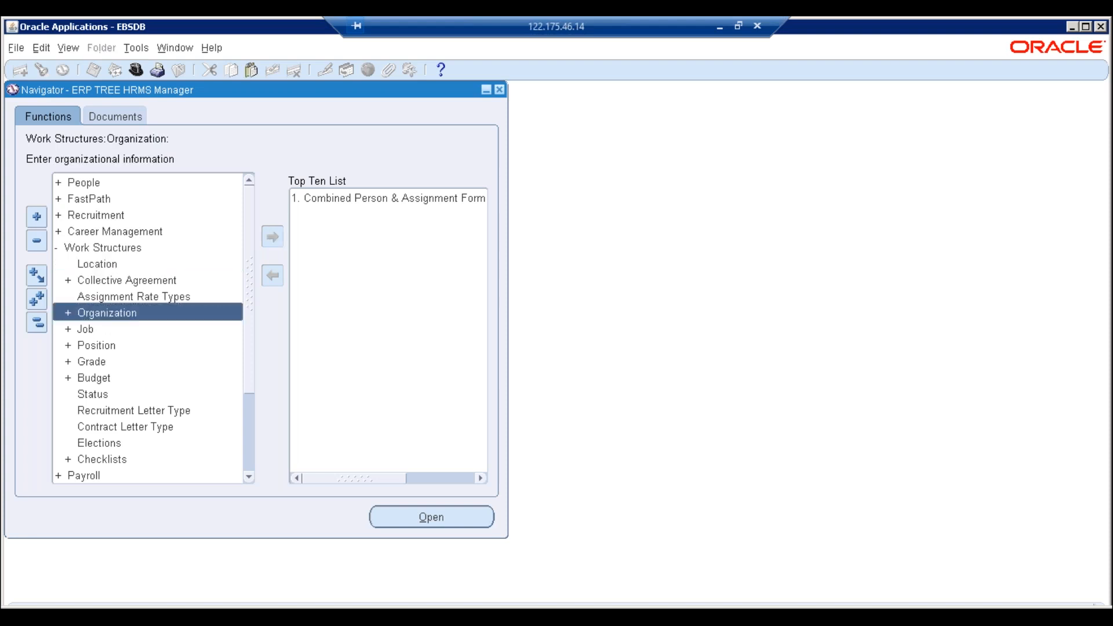
click(85, 331)
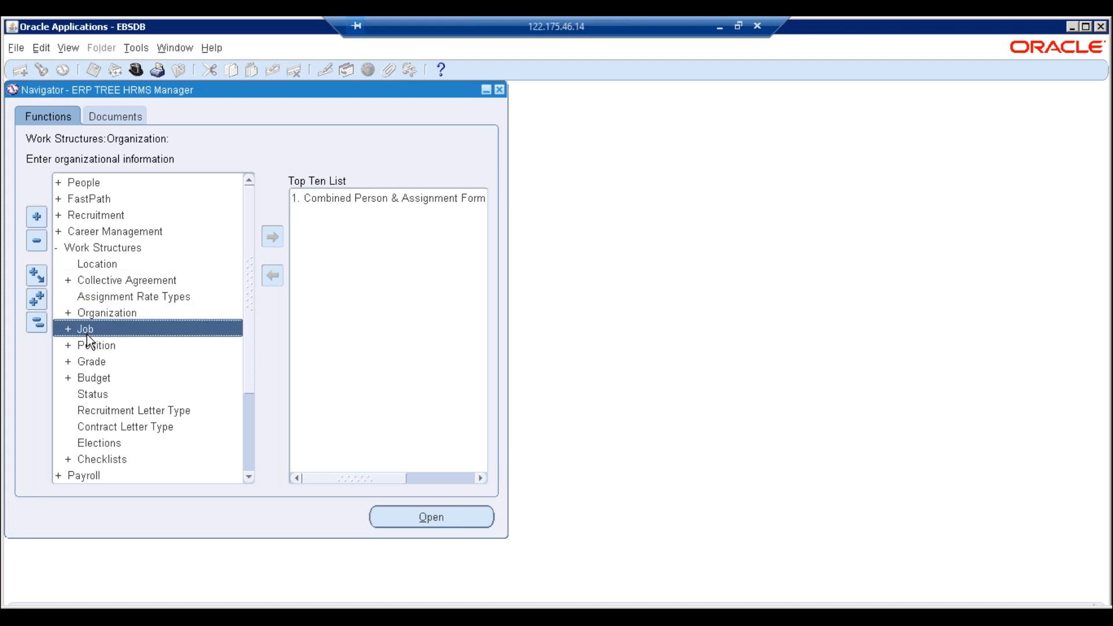
click(94, 352)
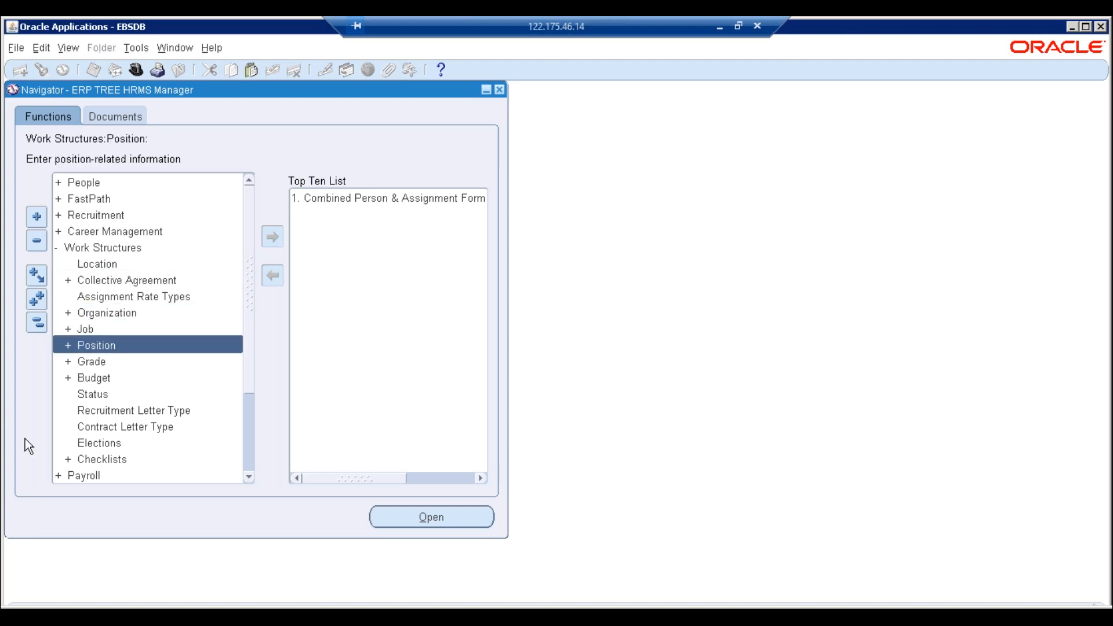
click(91, 365)
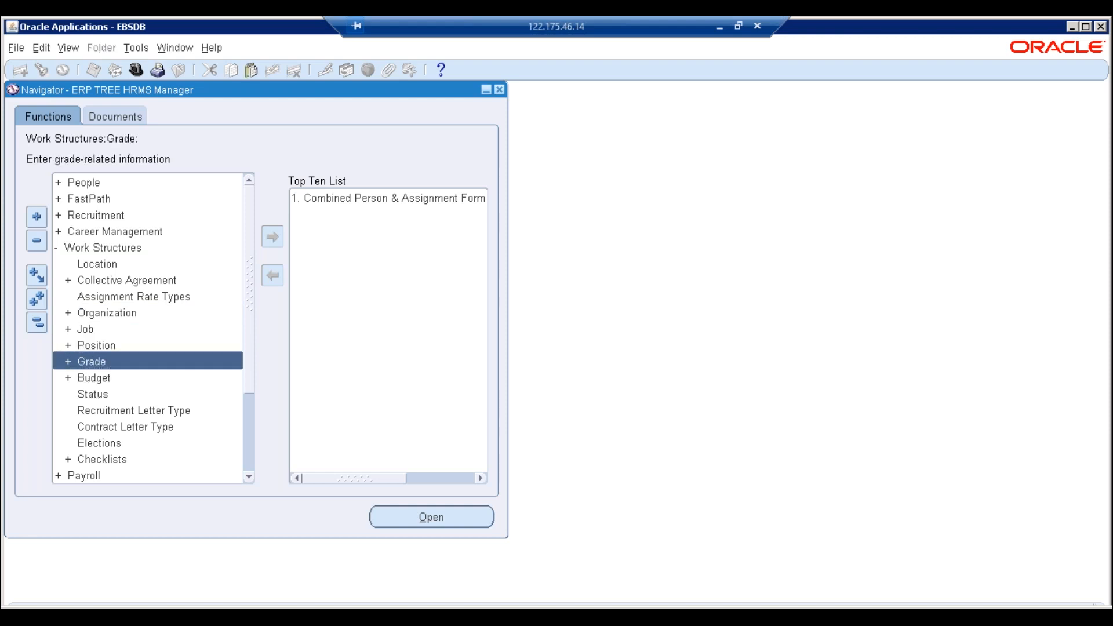
Expand Grade, view the Grades form through its Description function, and close the form.
double_click(117, 360)
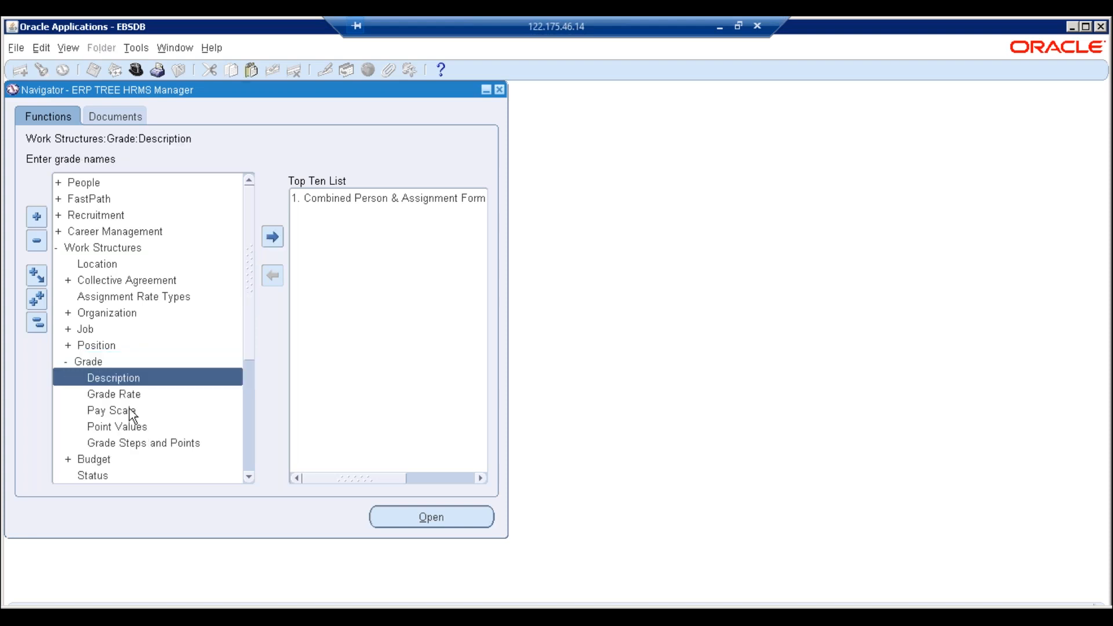
double_click(138, 380)
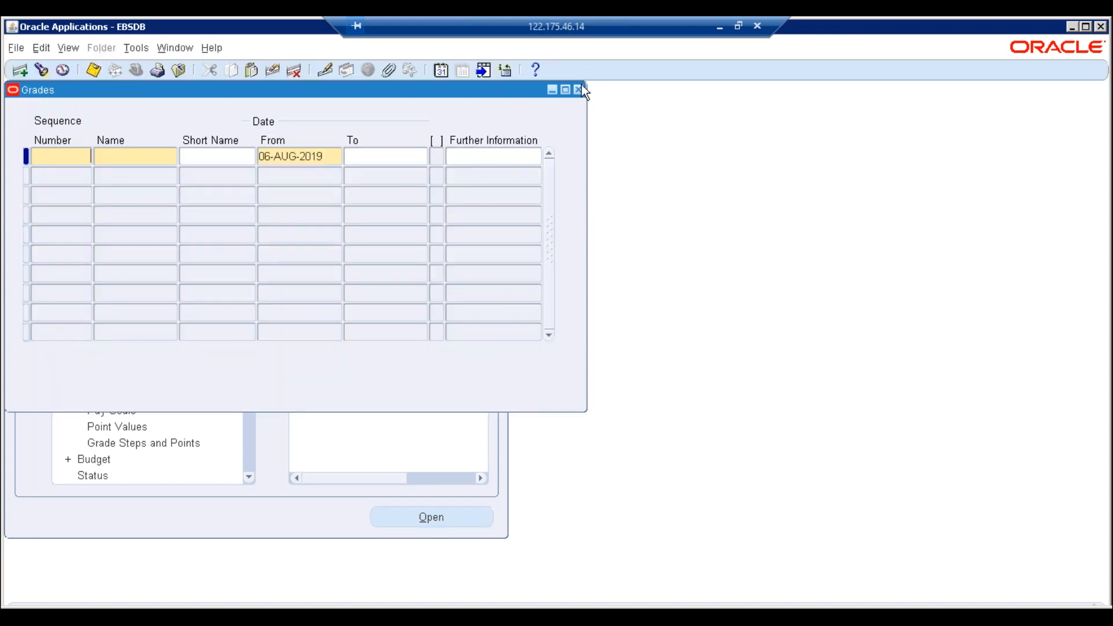
click(581, 89)
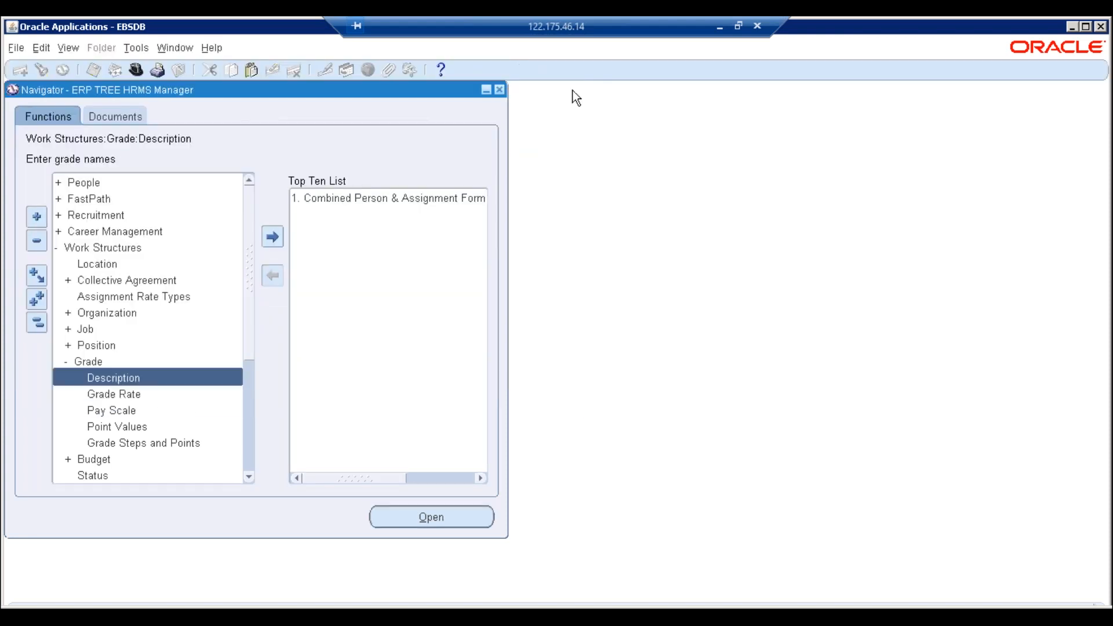
Expand Job under Work Structures and open its Description function.
click(89, 329)
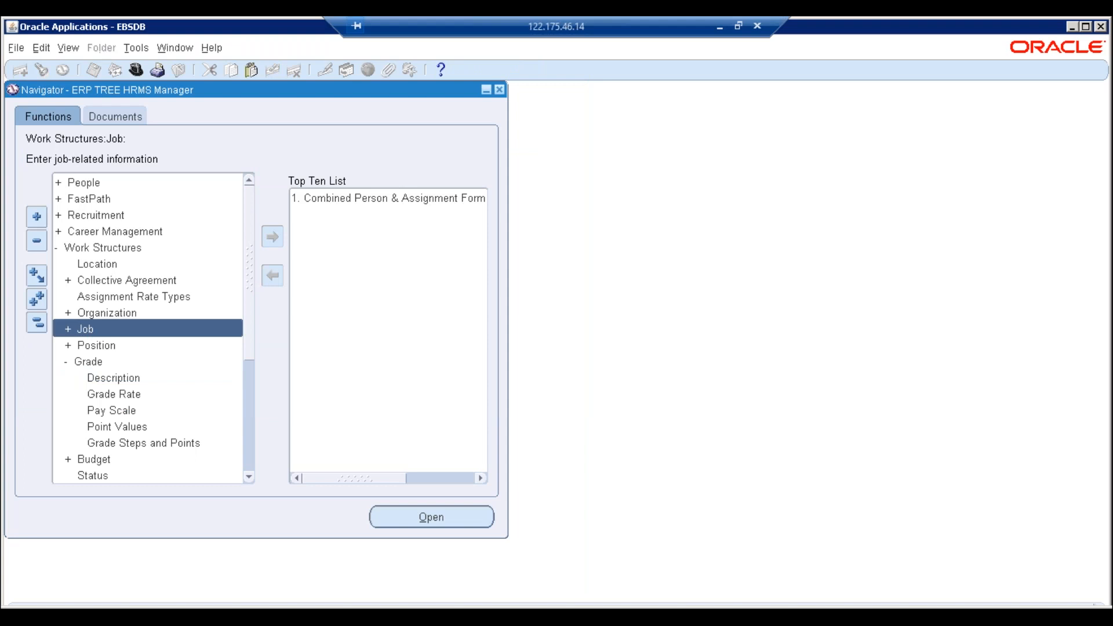
click(106, 314)
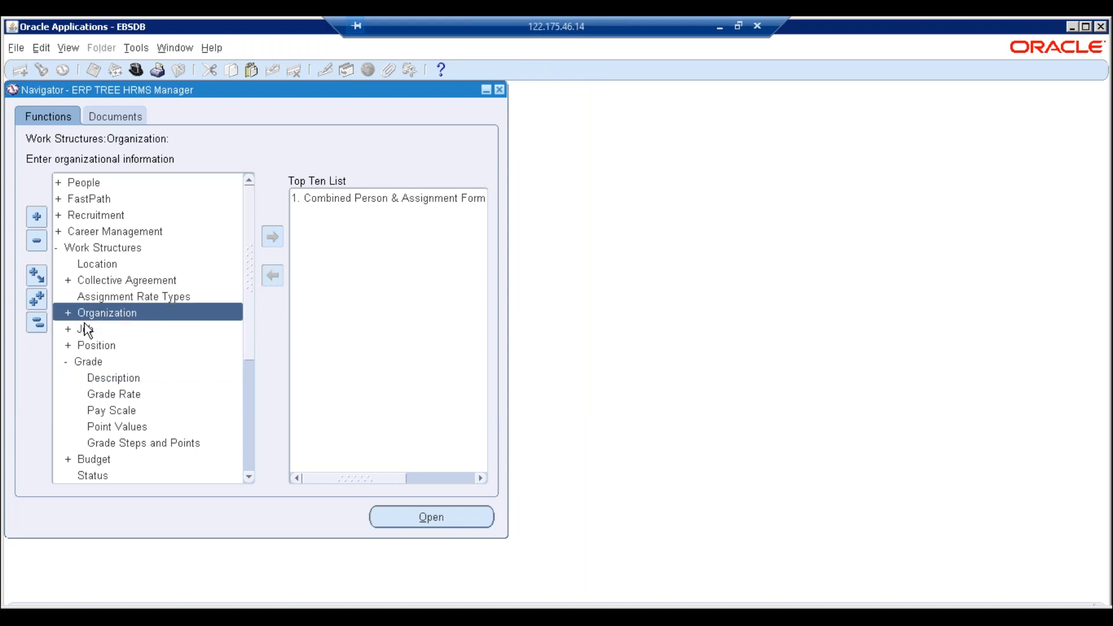
double_click(84, 331)
click(134, 345)
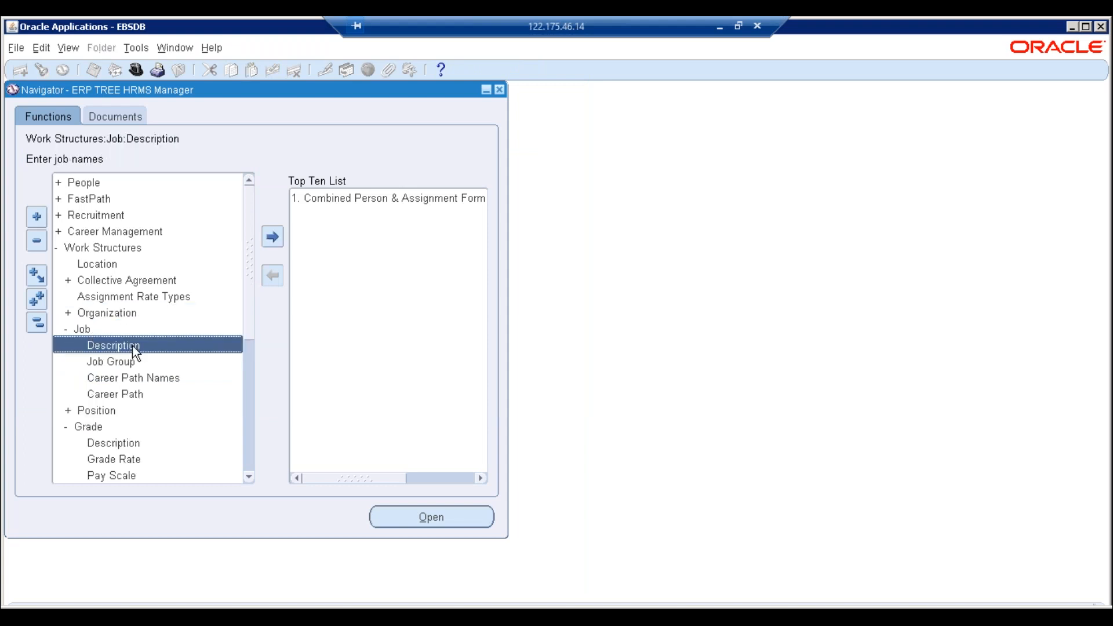
double_click(132, 345)
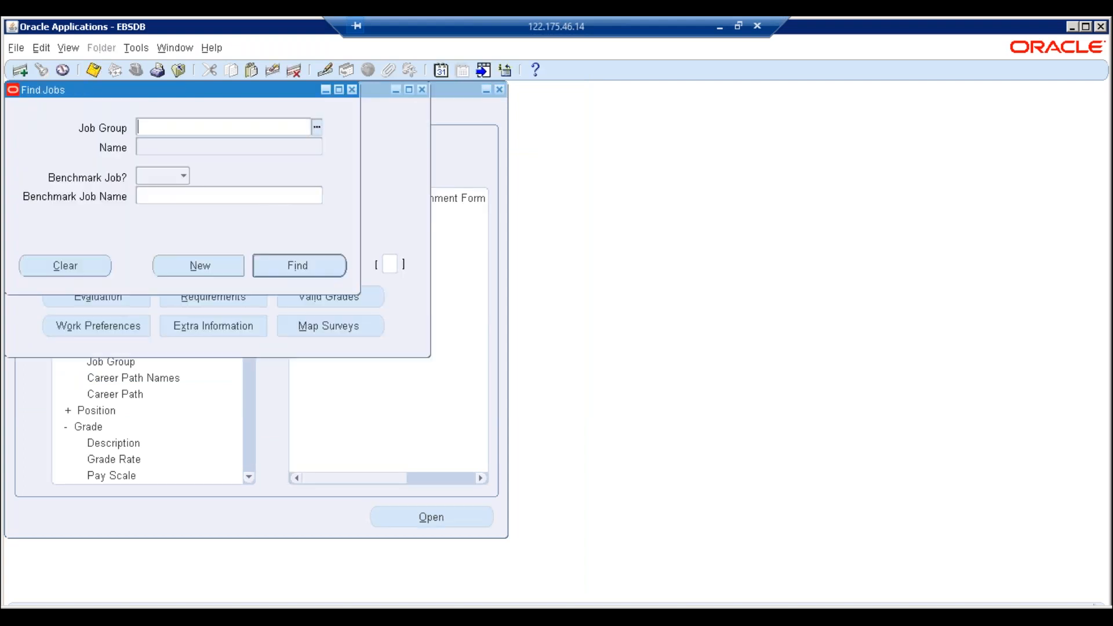
Start a new job record and set the effective date to 01-JAN-1990.
drag(172, 92, 340, 193)
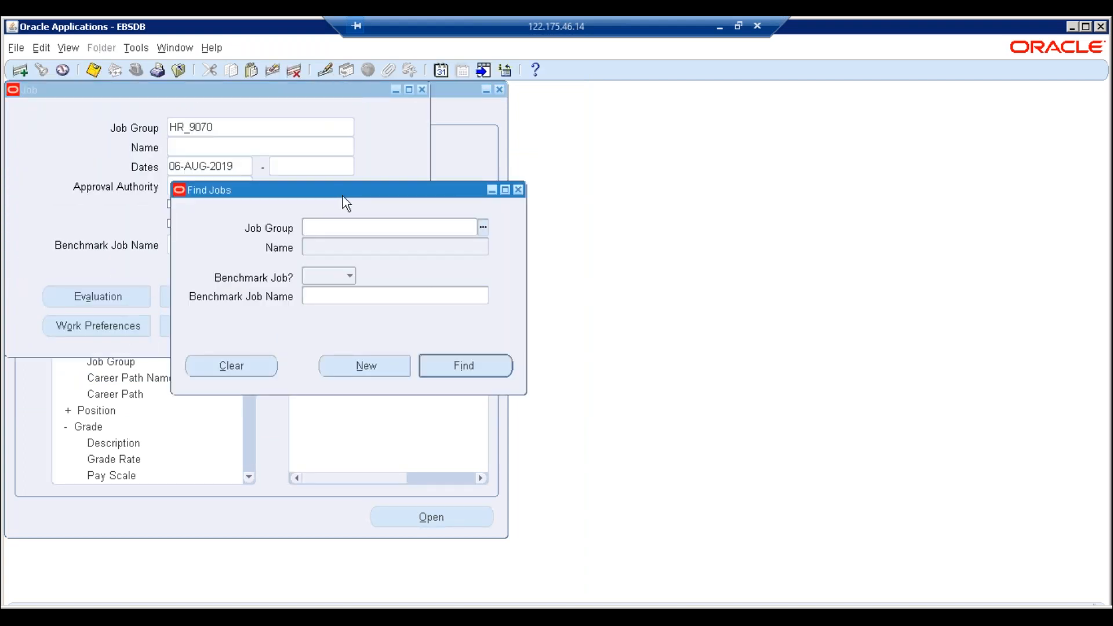
click(377, 365)
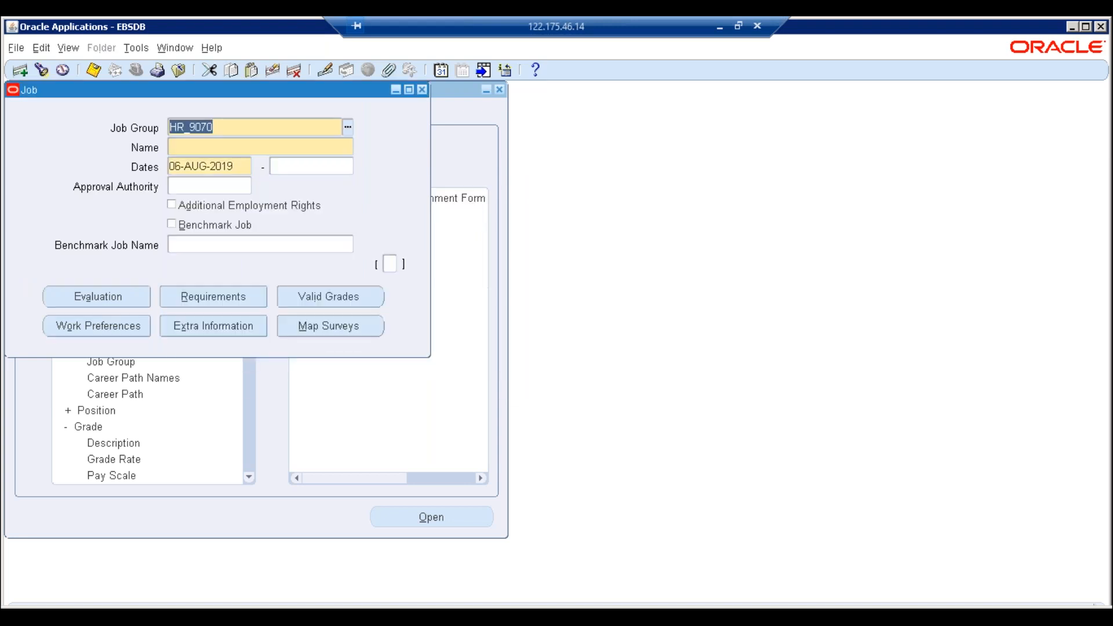
click(232, 167)
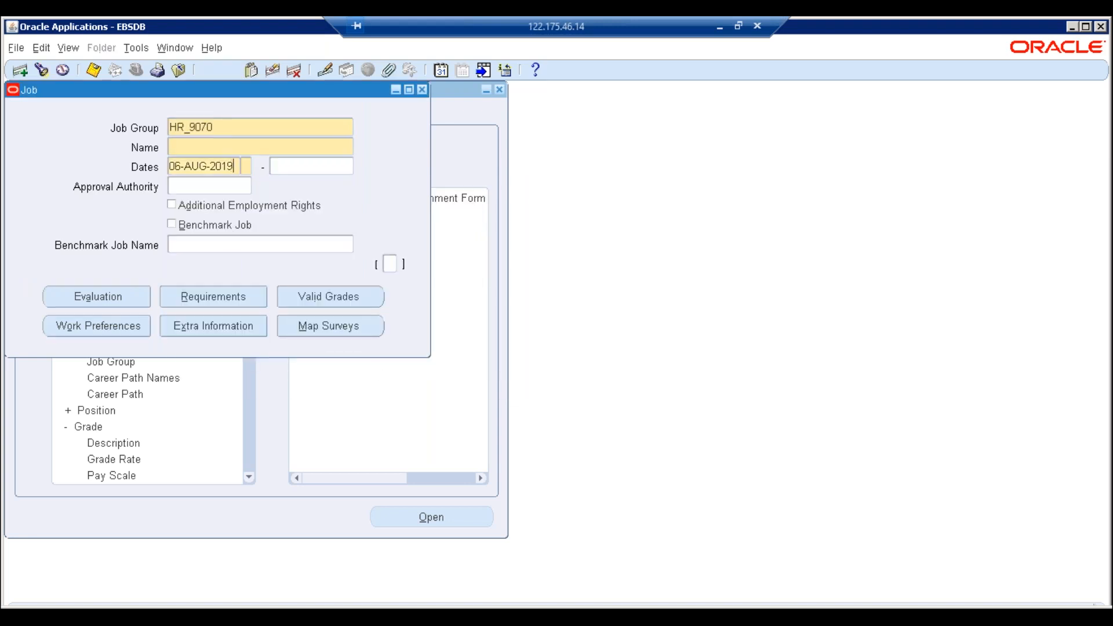
click(440, 70)
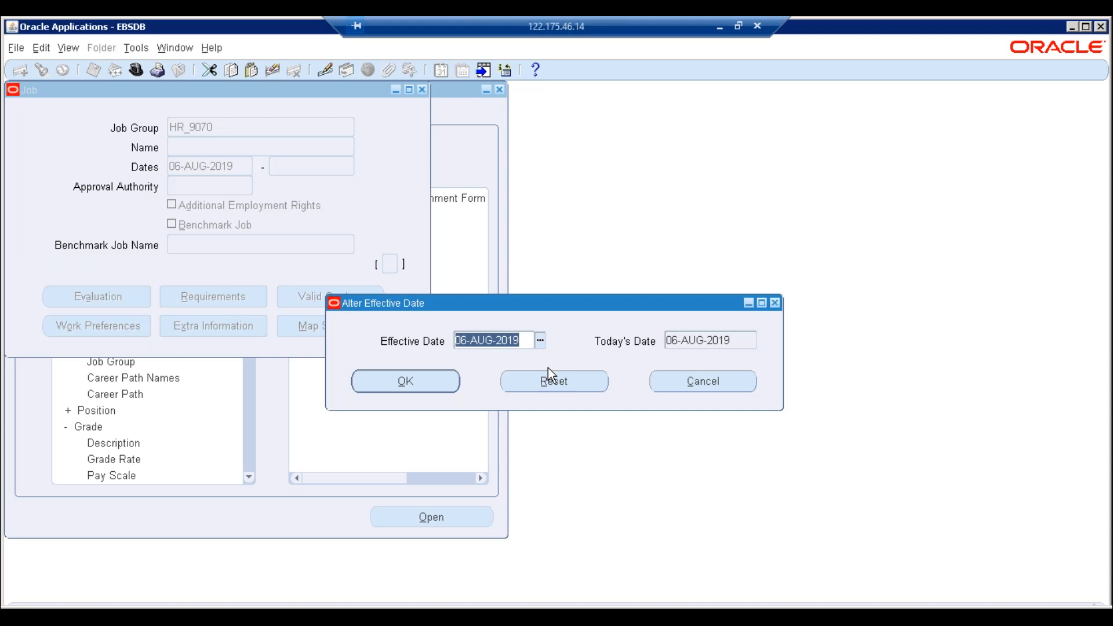
text(01)
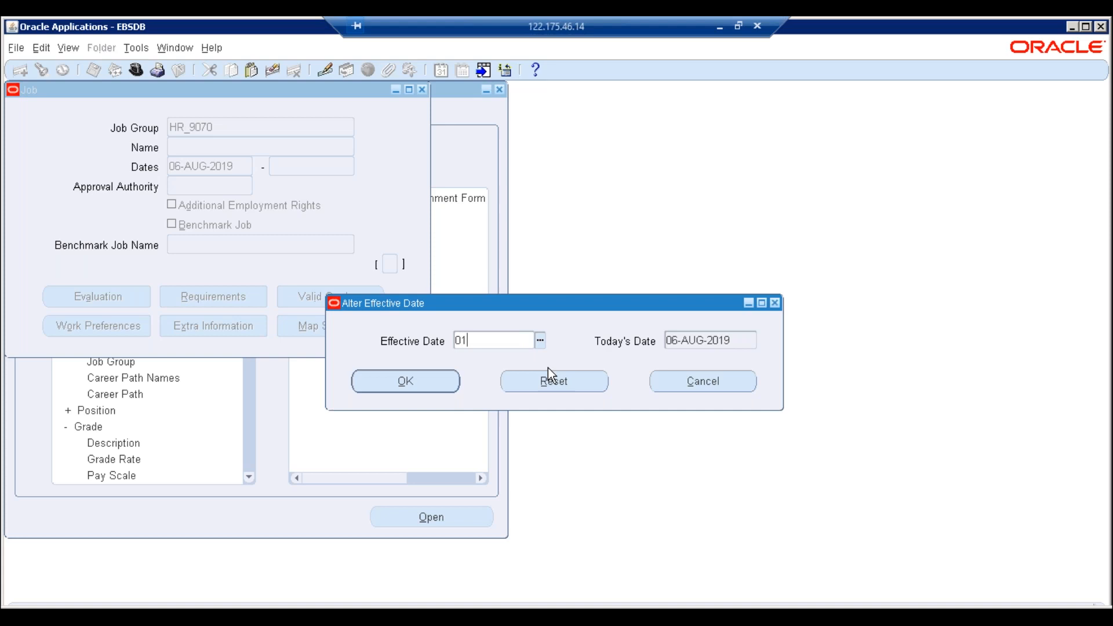
text(-JAN-1990)
key(Tab)
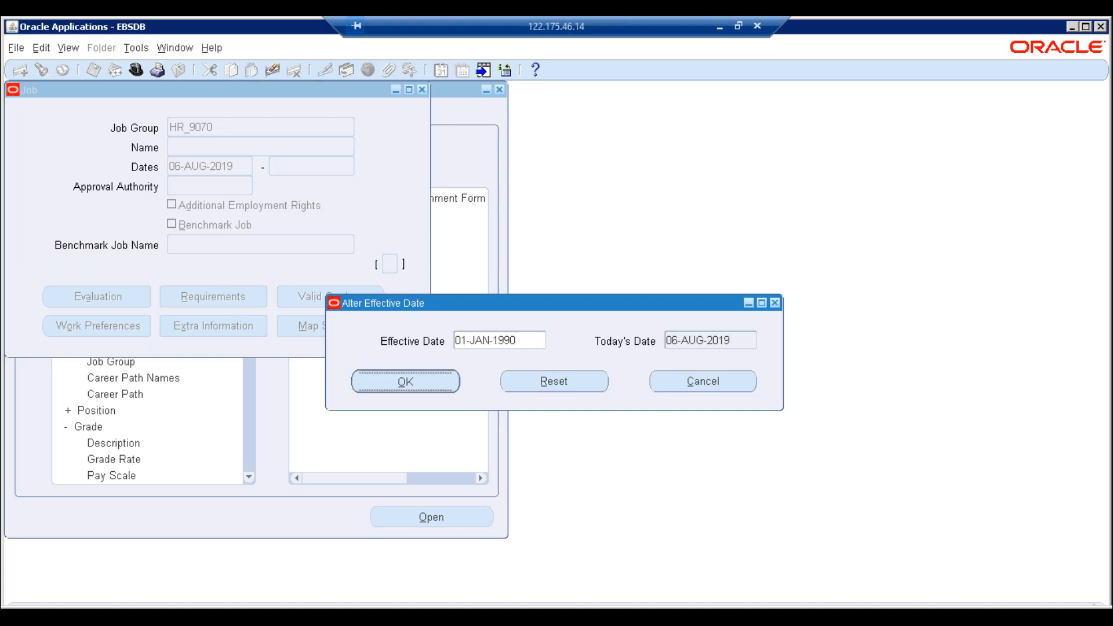
key(Return)
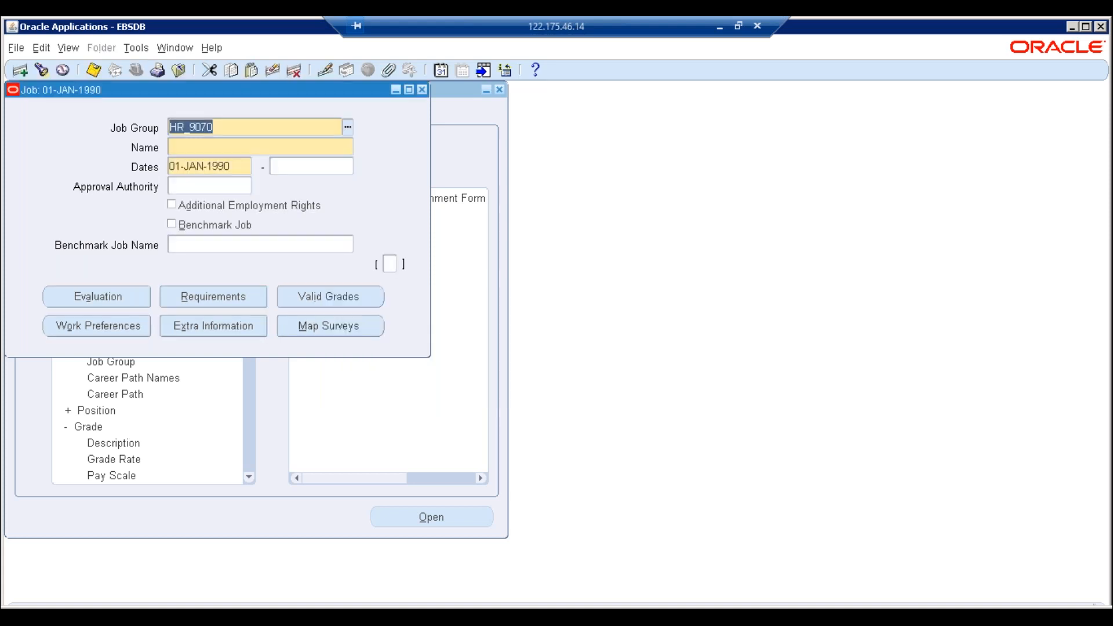
Name the job Manager, accept the duplicate-name caution, and save the record.
click(259, 149)
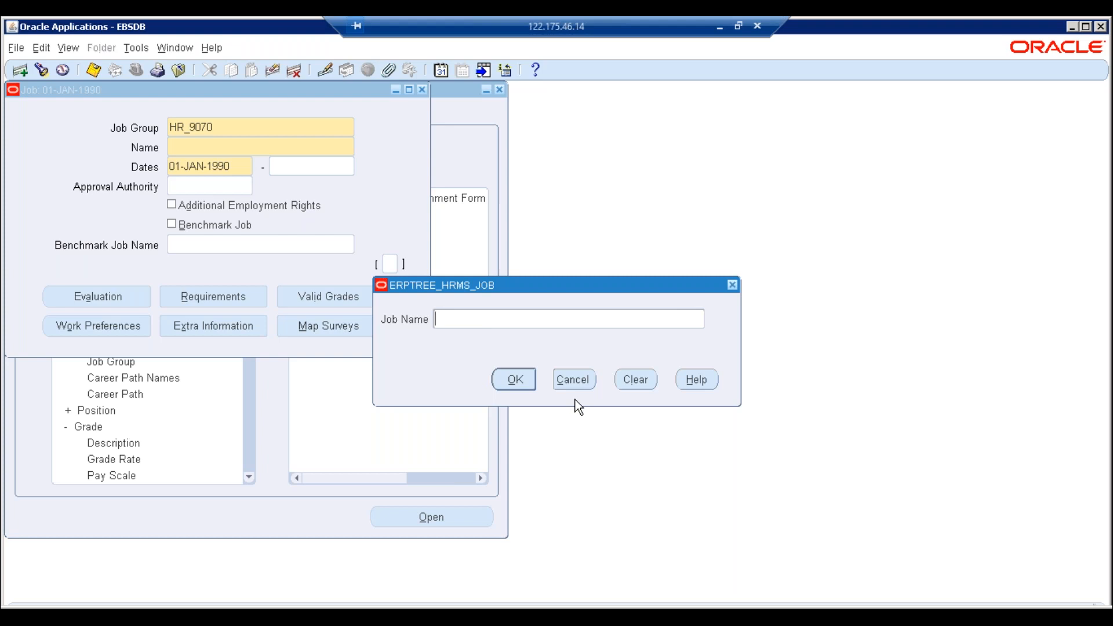
text(Manager)
key(Tab)
key(Return)
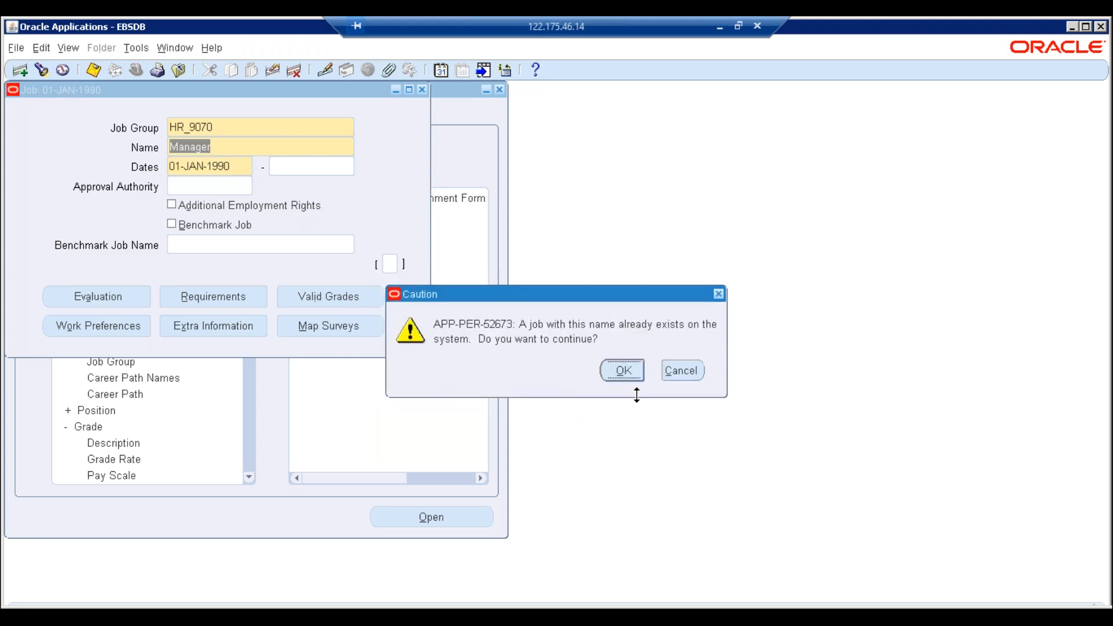
click(624, 370)
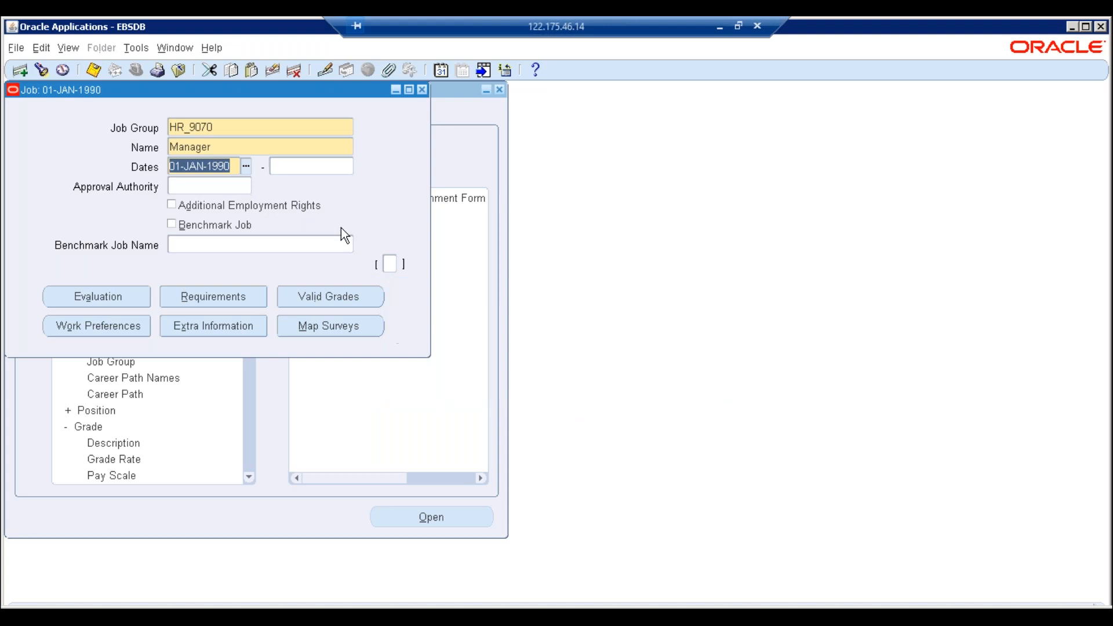
click(250, 131)
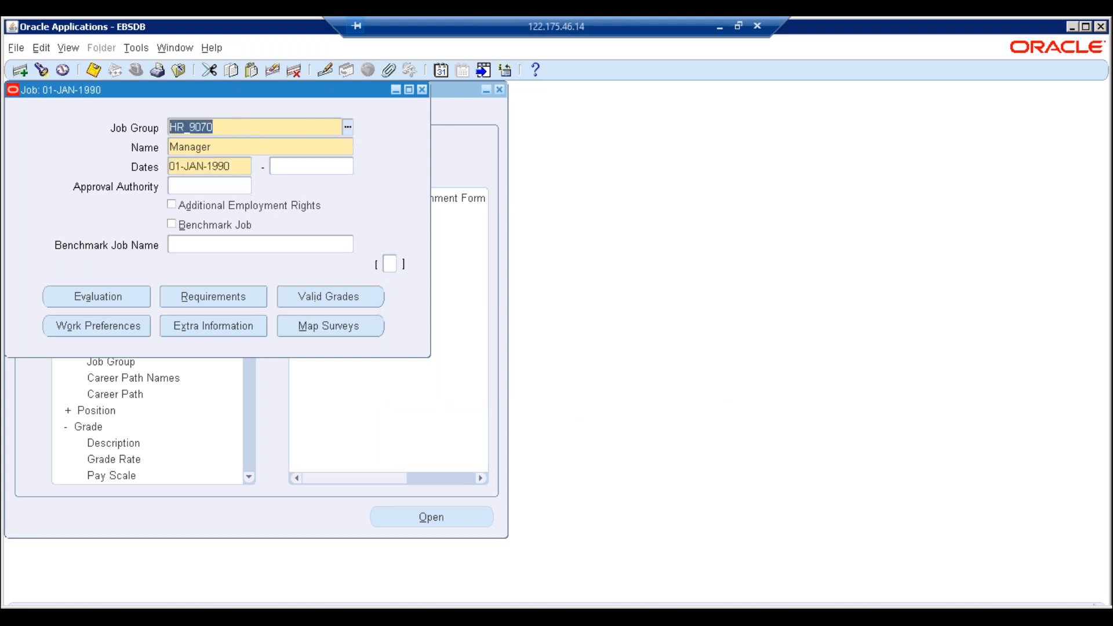
click(250, 147)
click(512, 380)
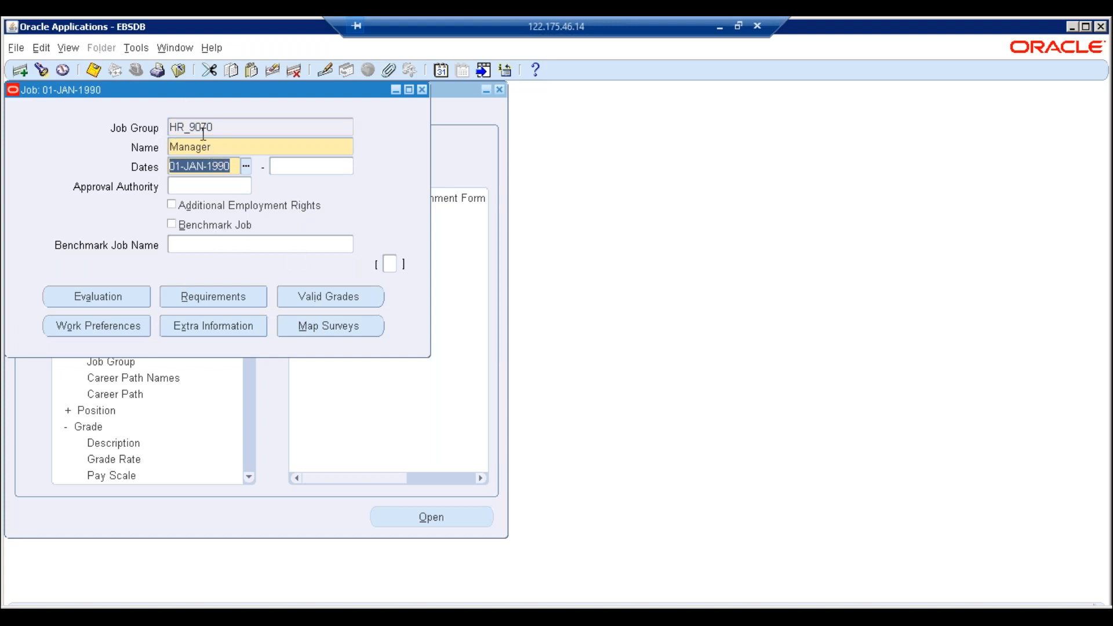
click(1084, 27)
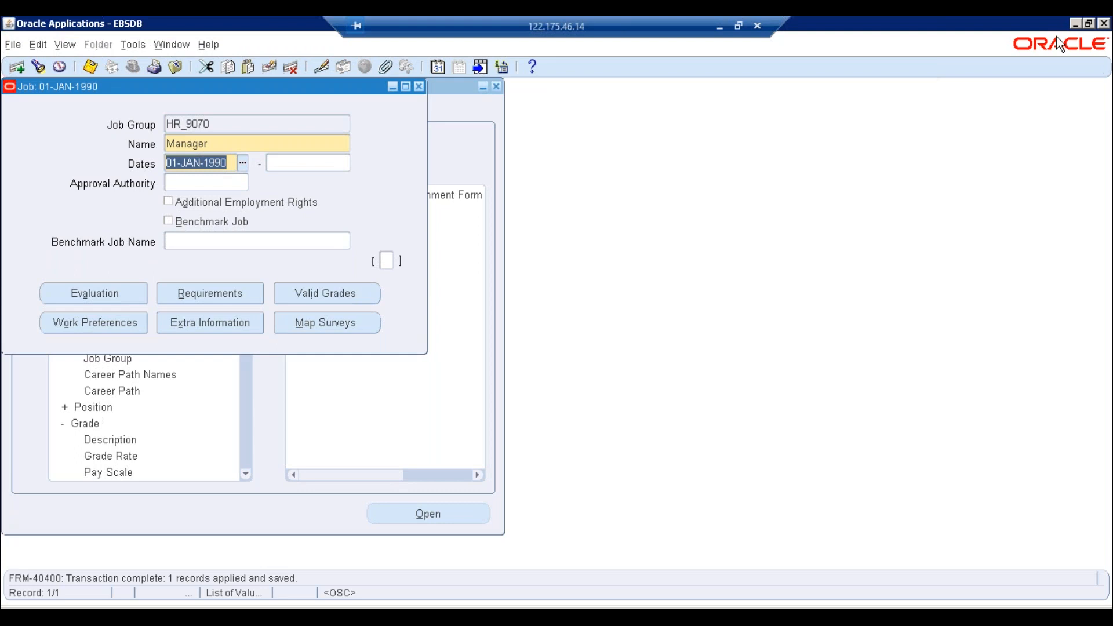
Review the Manager job's group and reopen its name segment without changing it.
click(224, 145)
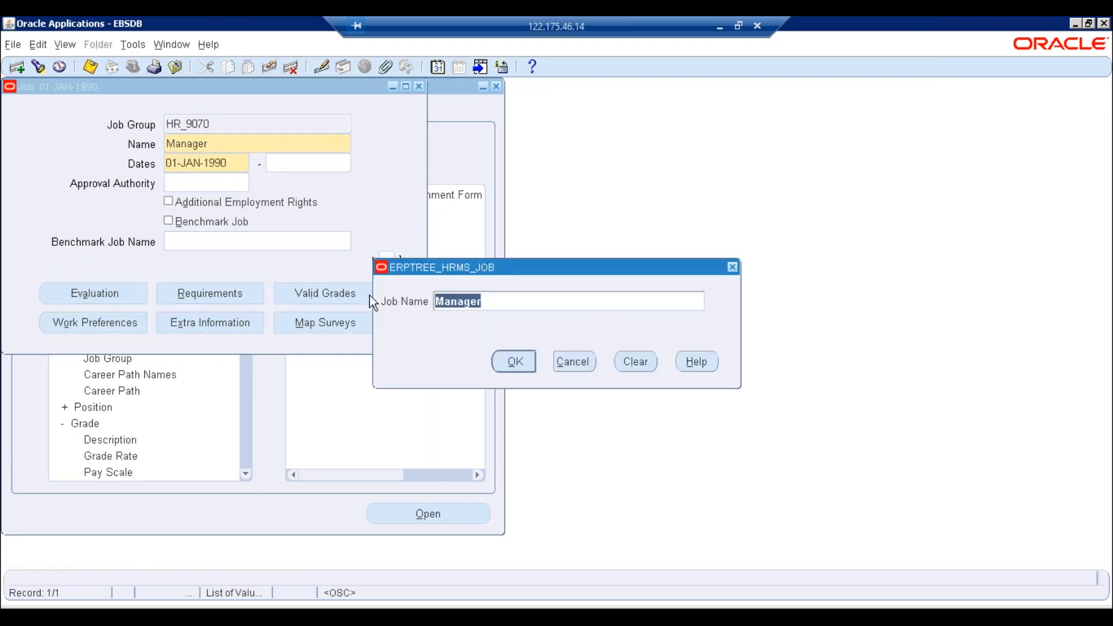
click(516, 364)
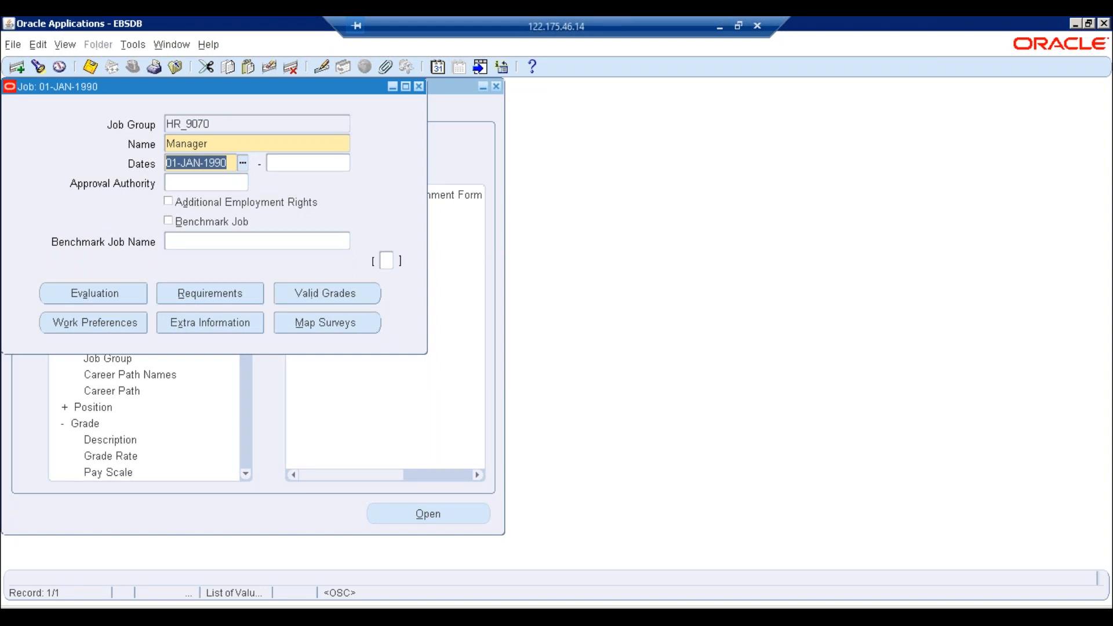
click(254, 124)
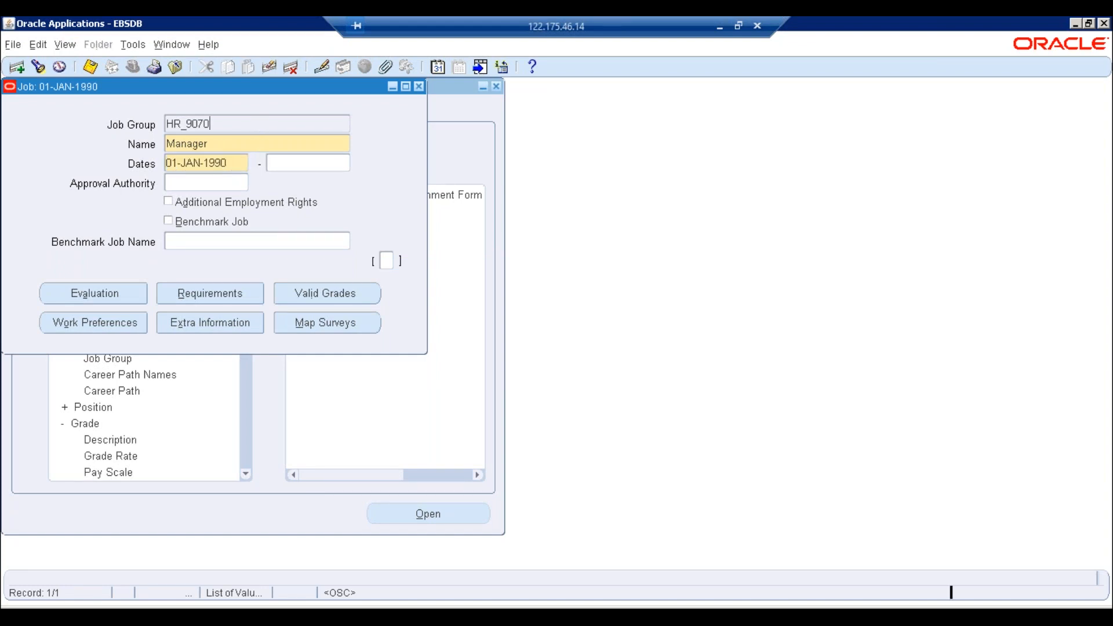
click(234, 145)
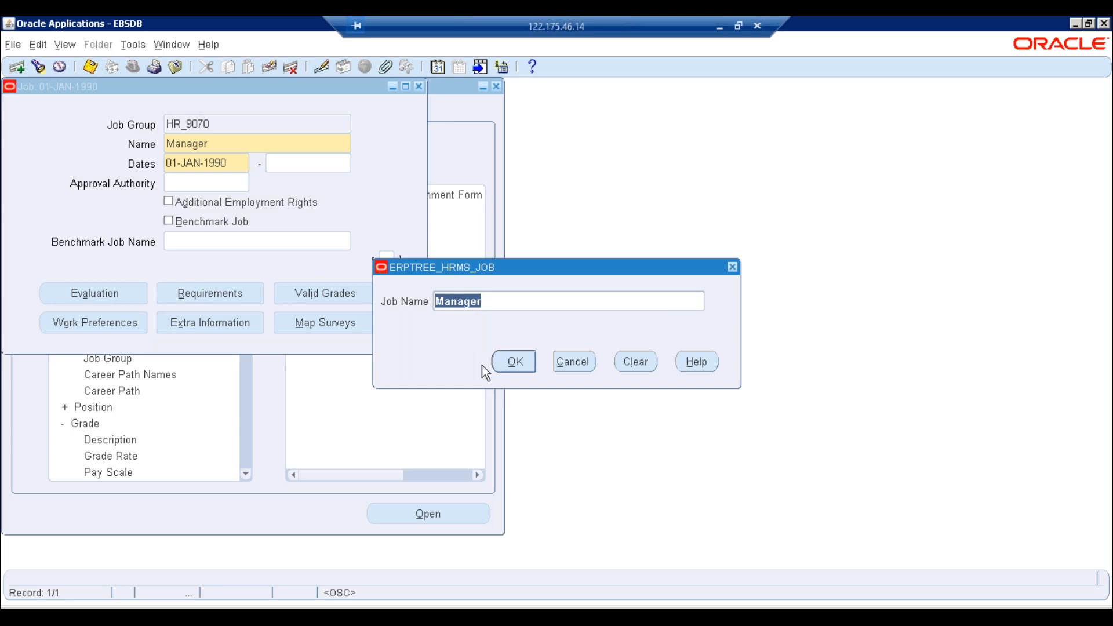
click(580, 363)
click(233, 158)
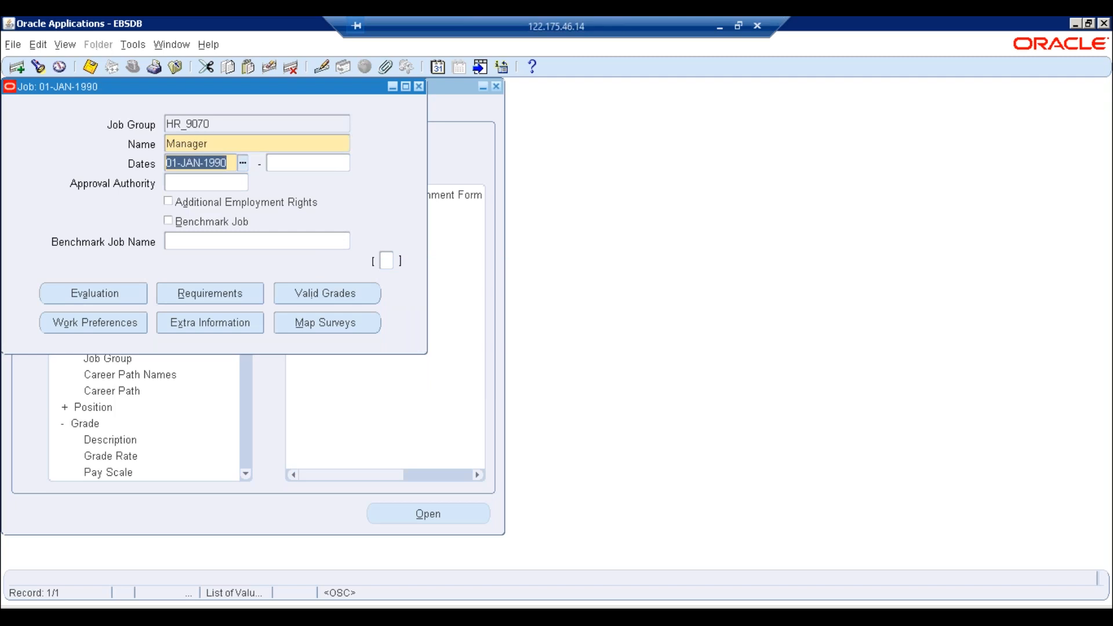
Create another new job named Officer starting 01-JAN-1990, accept the duplicate-name caution, and save it.
click(419, 87)
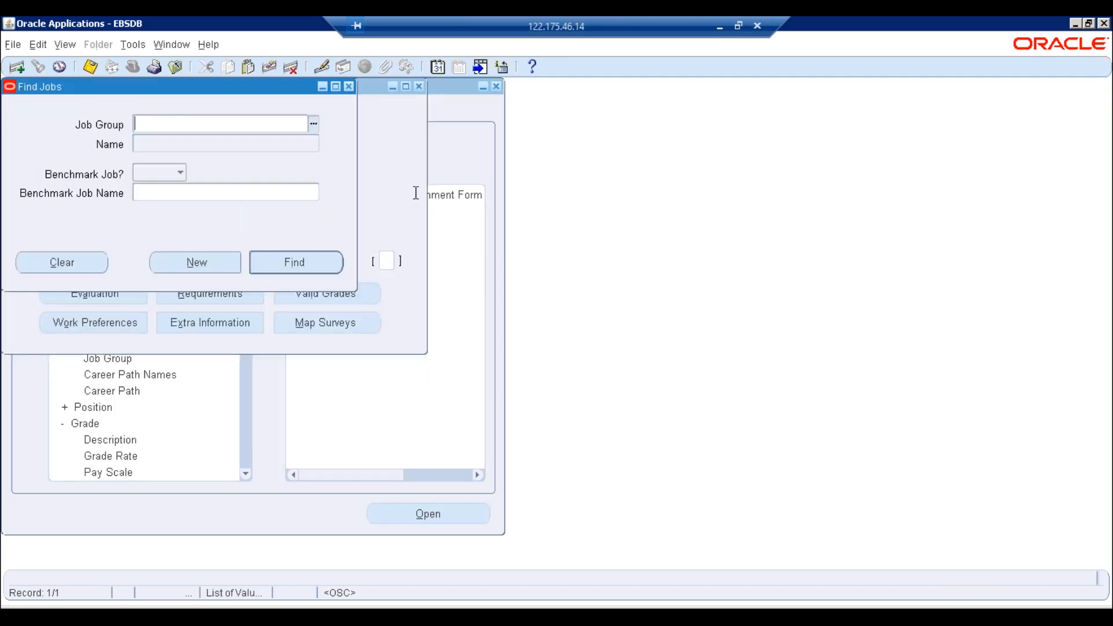
click(197, 261)
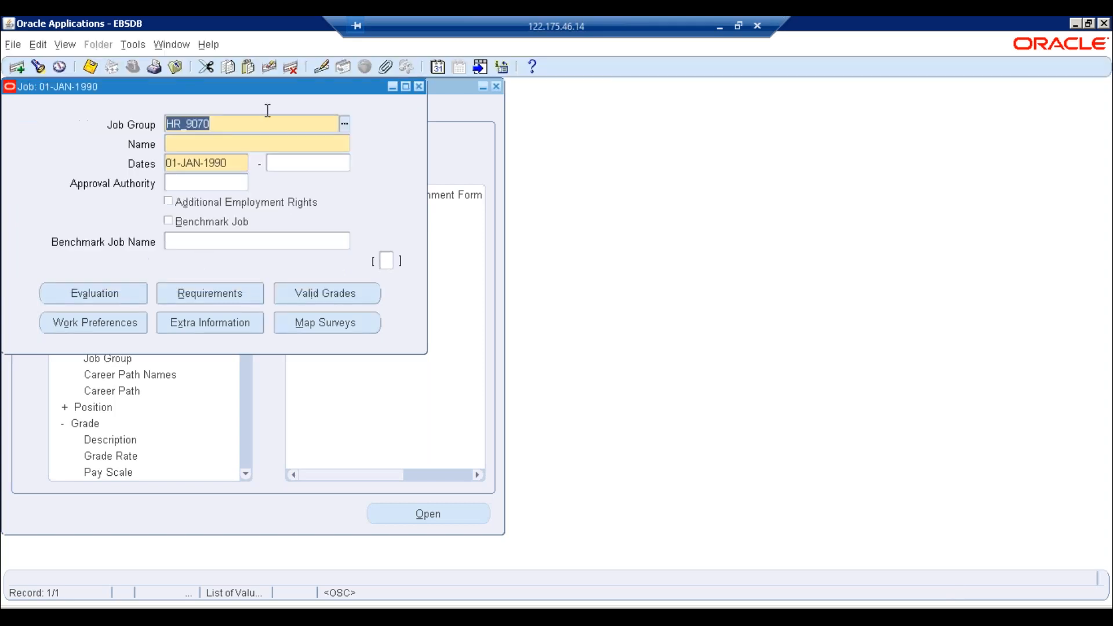
key(Tab)
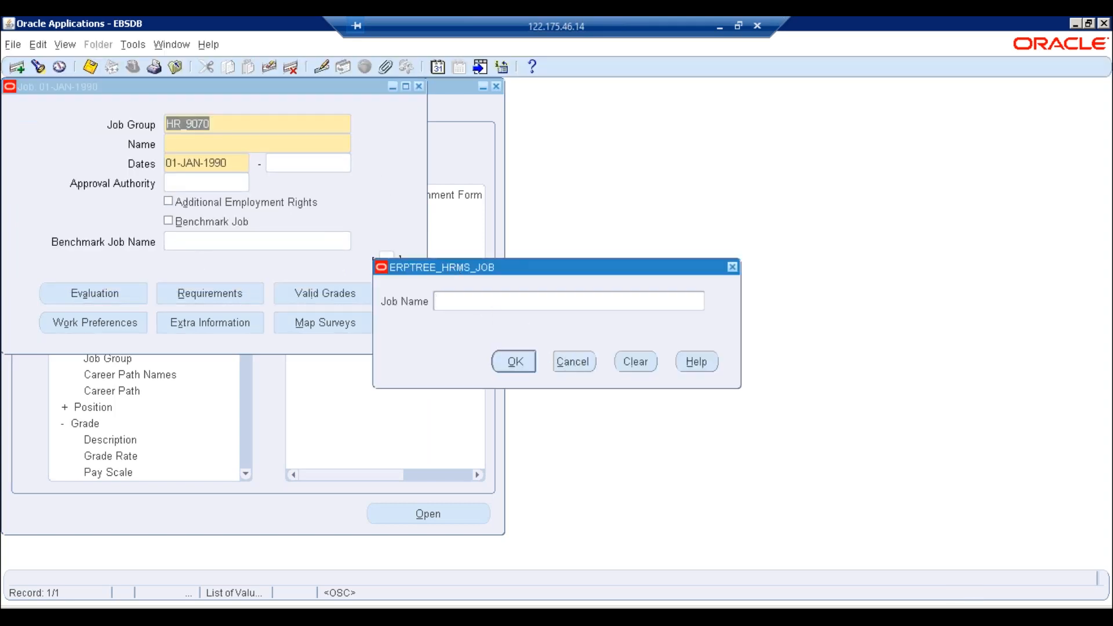
text(Officer)
key(Return)
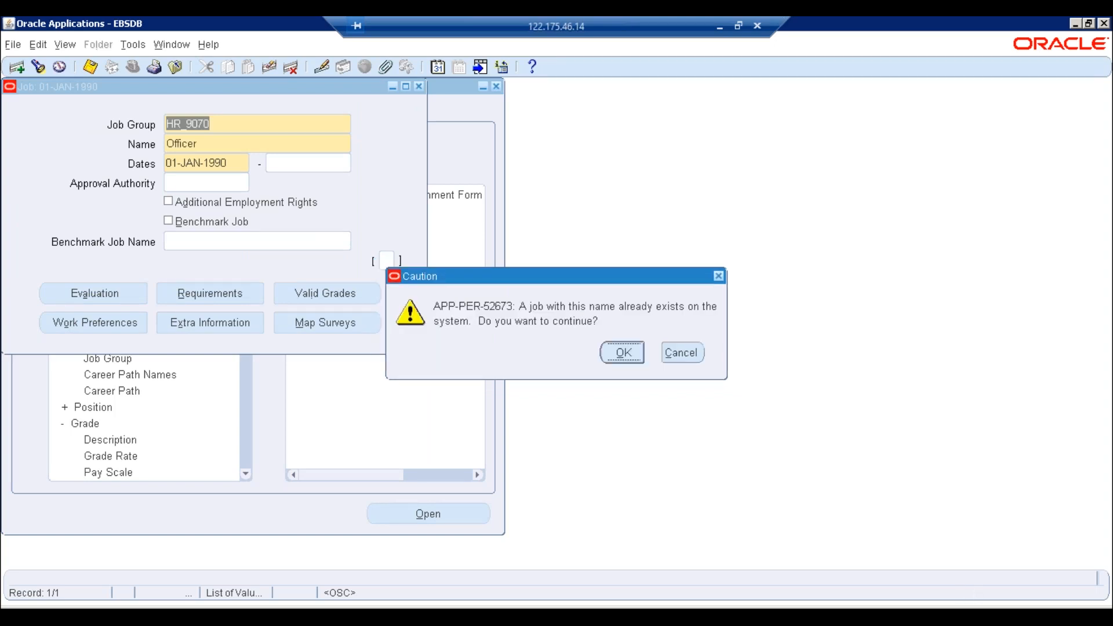
key(Return)
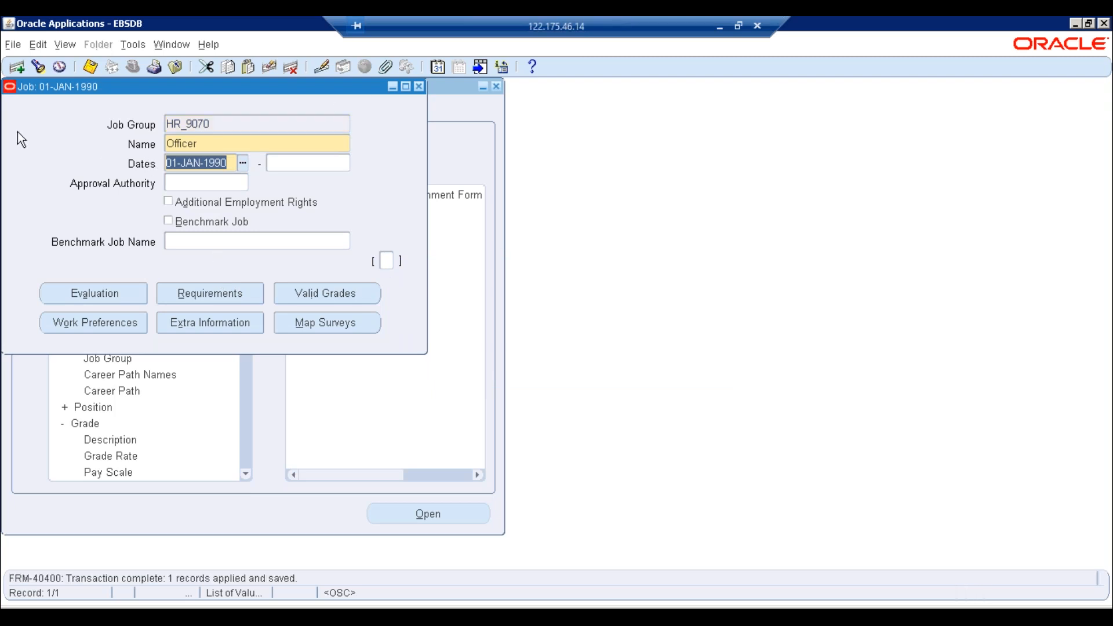
click(17, 67)
click(282, 148)
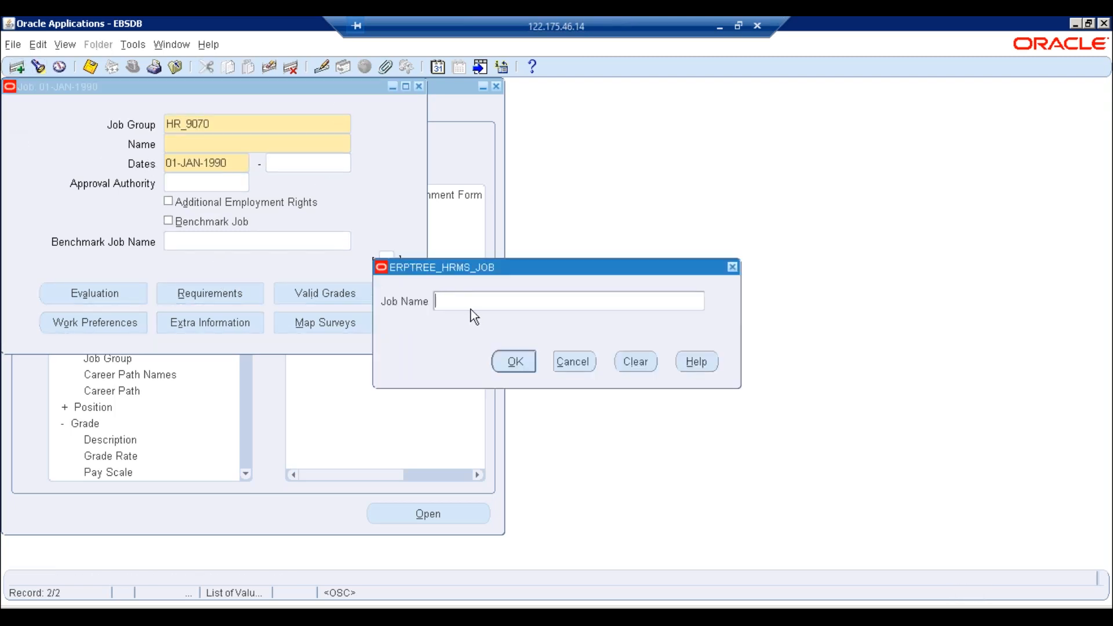
click(577, 363)
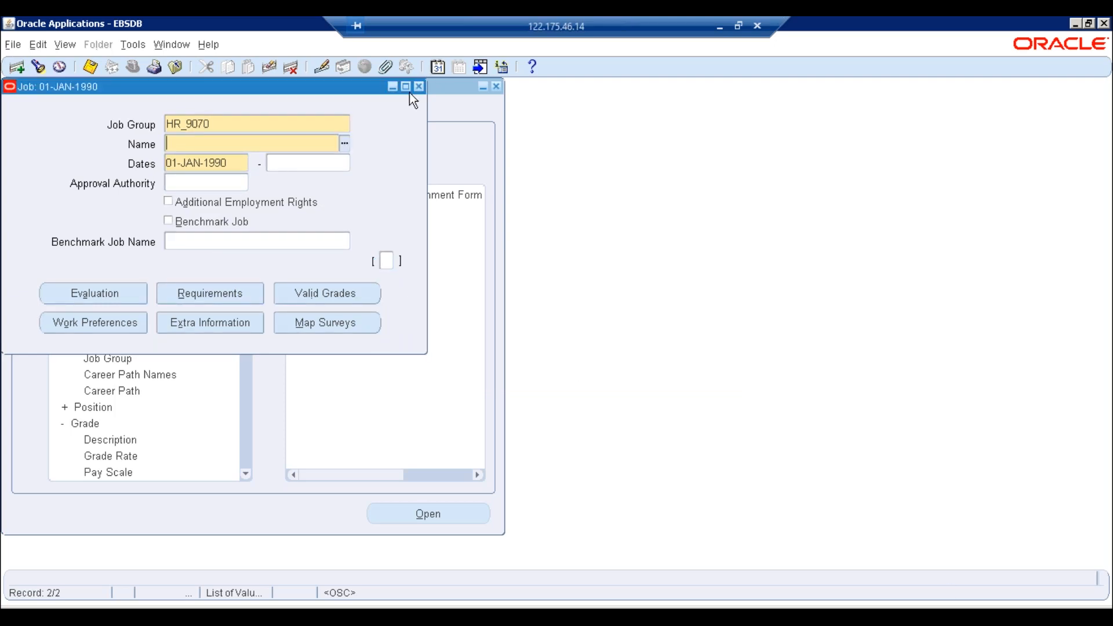
click(345, 142)
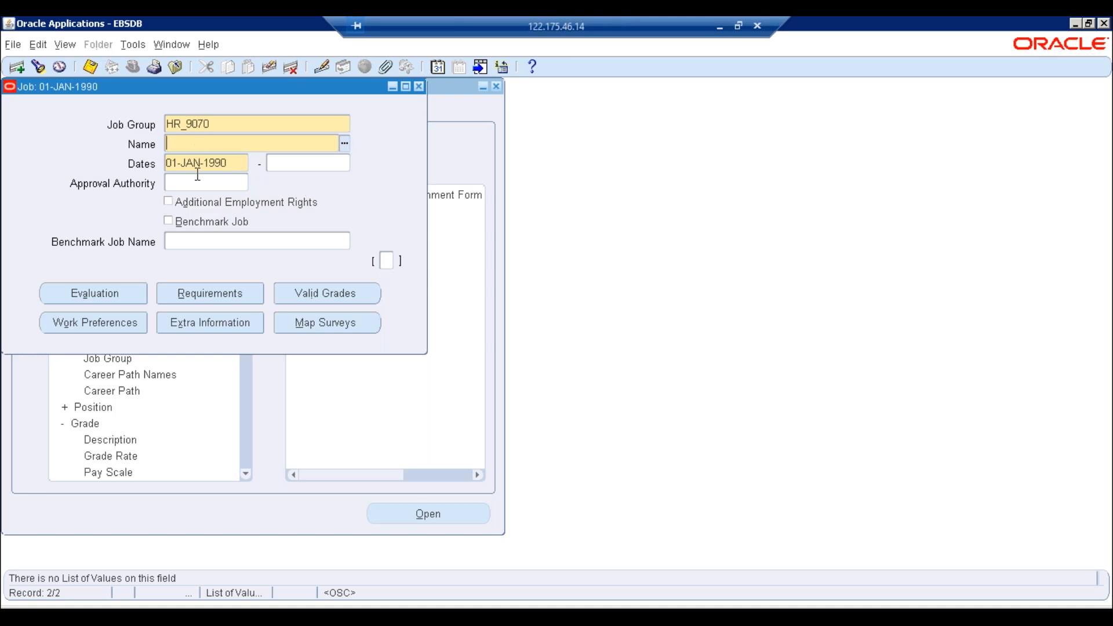
click(218, 125)
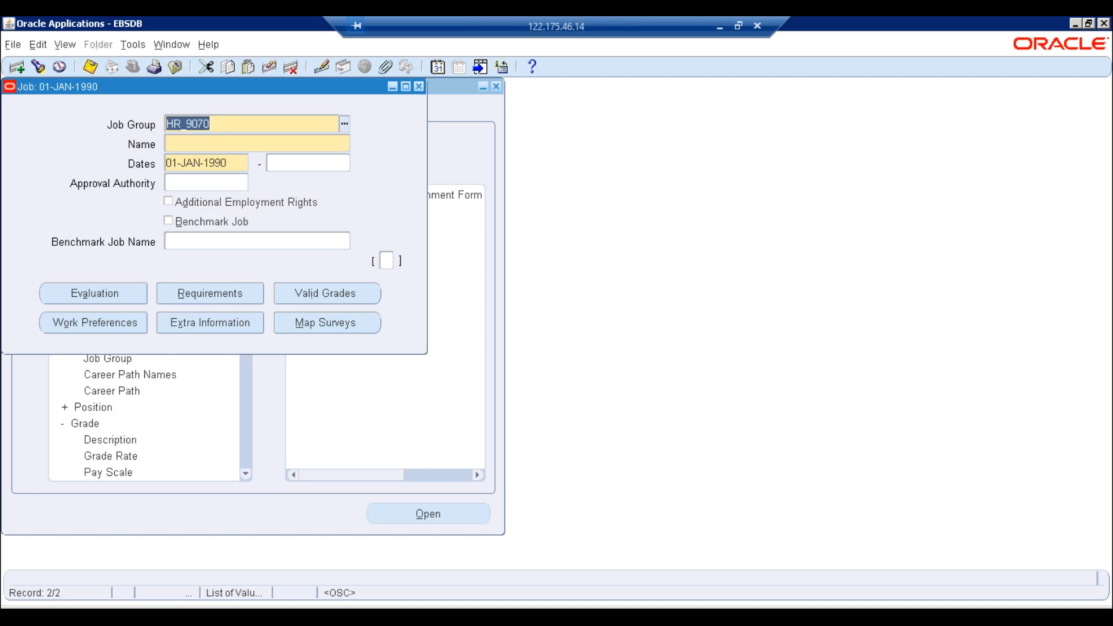
click(386, 260)
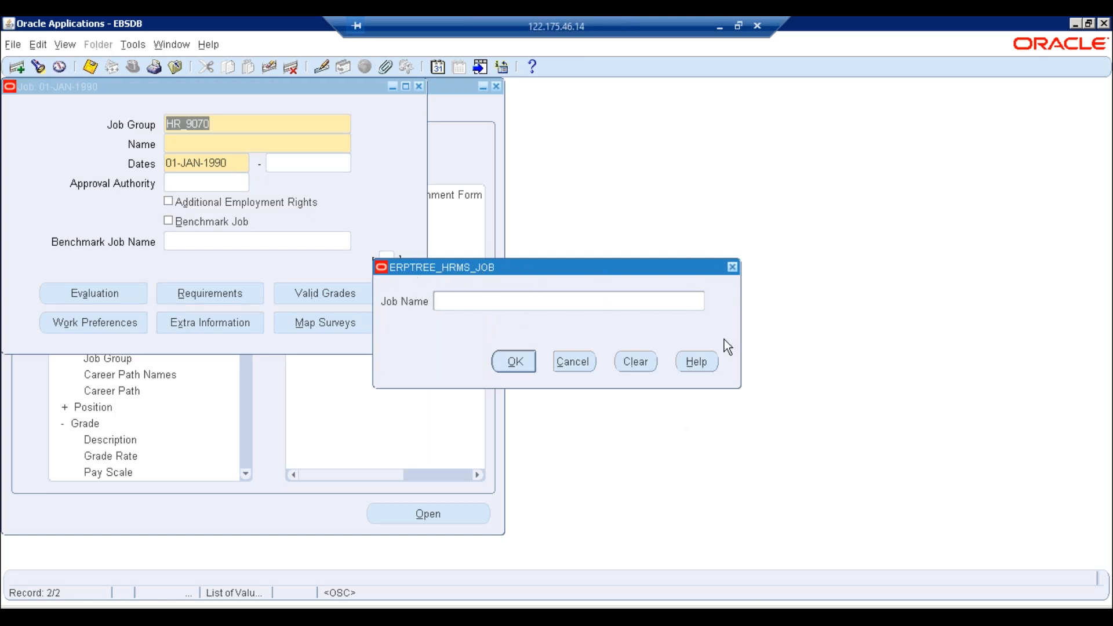
click(574, 355)
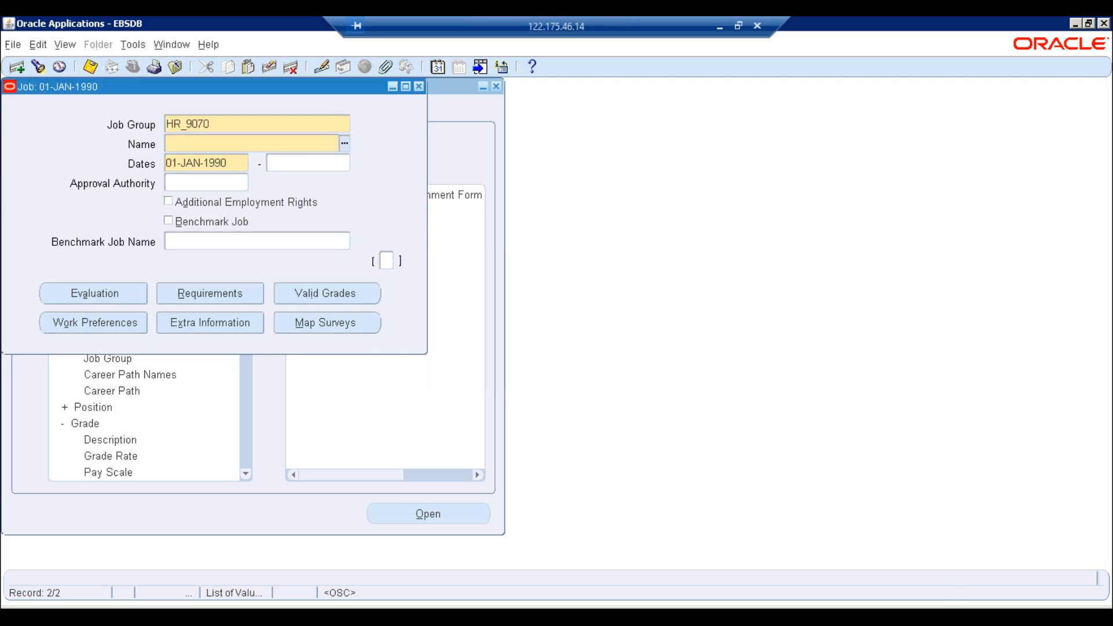
Close the Job form, switch to Notepad, and highlight MANAGER under JOB and IT MANAGER under POSITION.
click(419, 86)
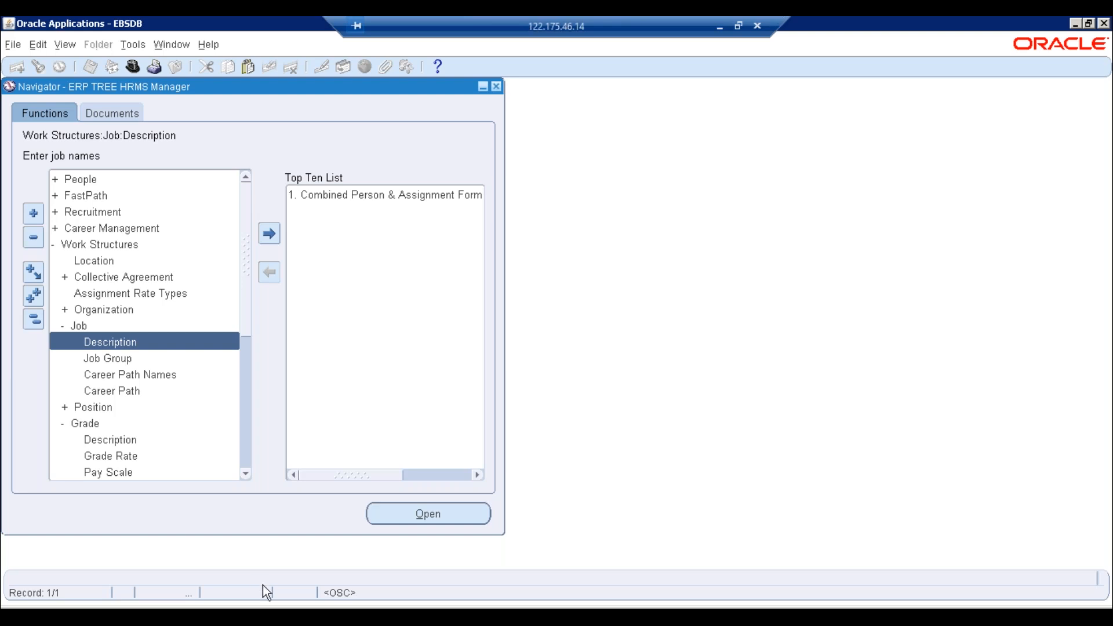
click(267, 604)
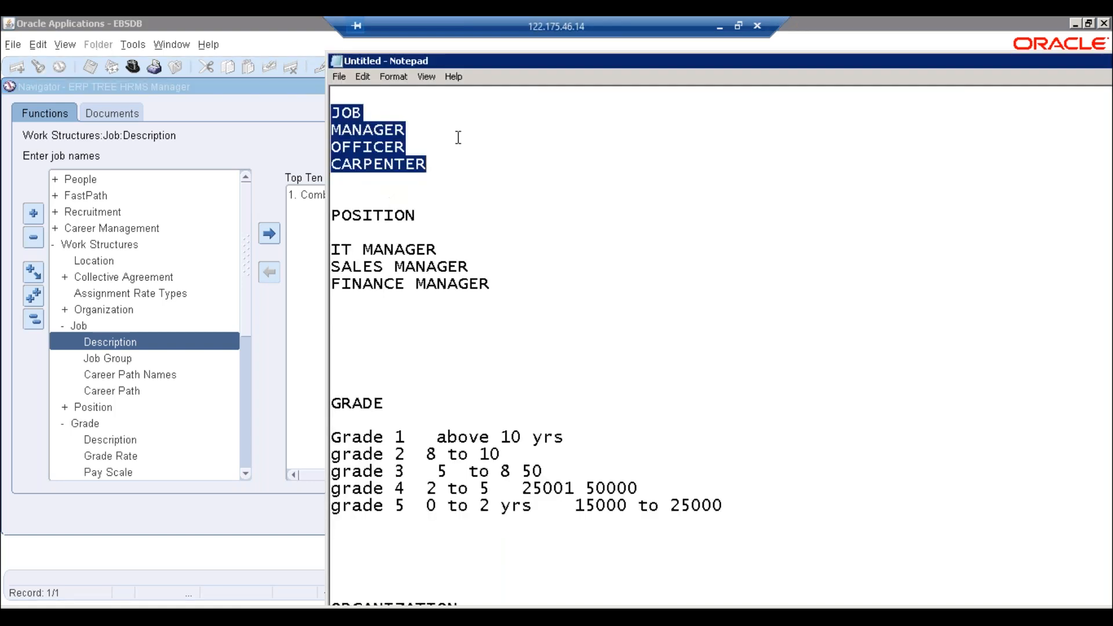
click(402, 133)
drag(395, 130, 331, 130)
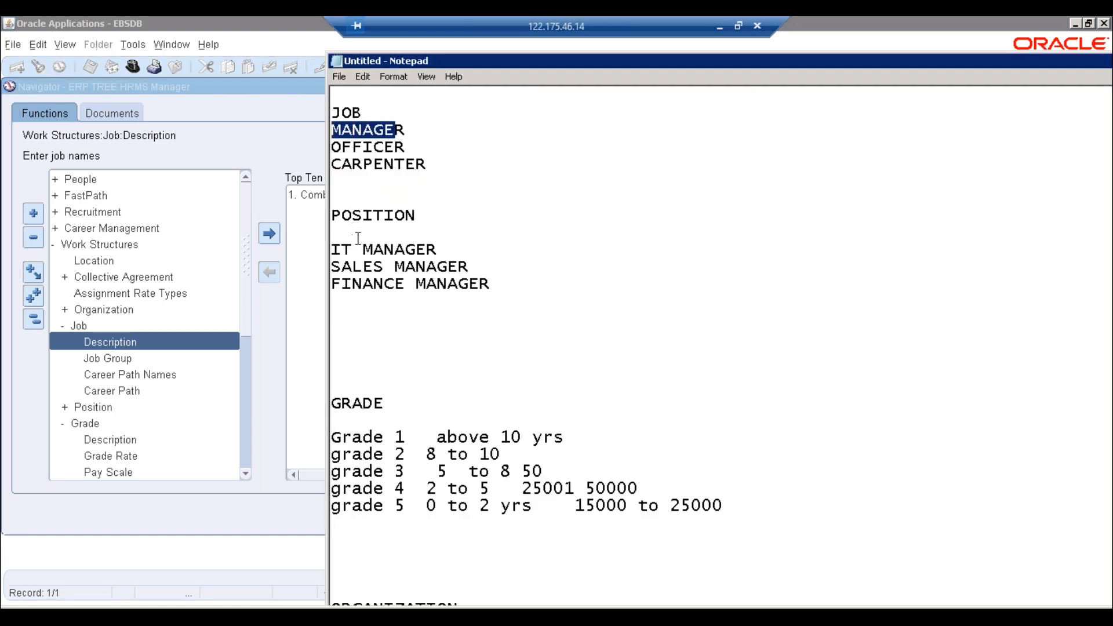
drag(331, 250, 459, 245)
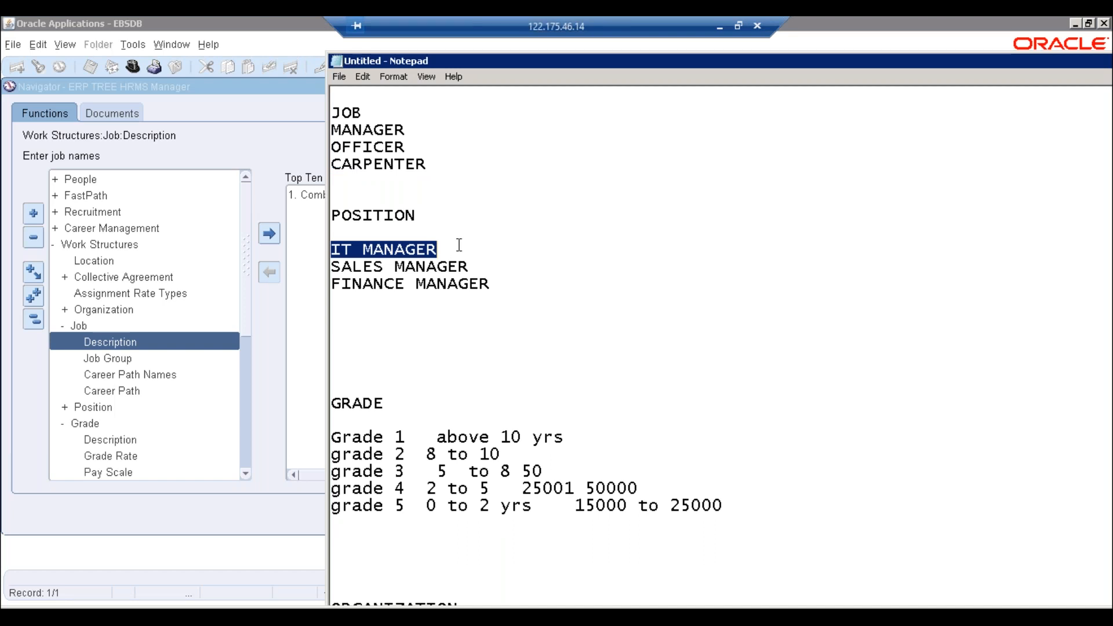
Switch back to Oracle Applications, expand Position under Work Structures, and open the Position form.
click(109, 455)
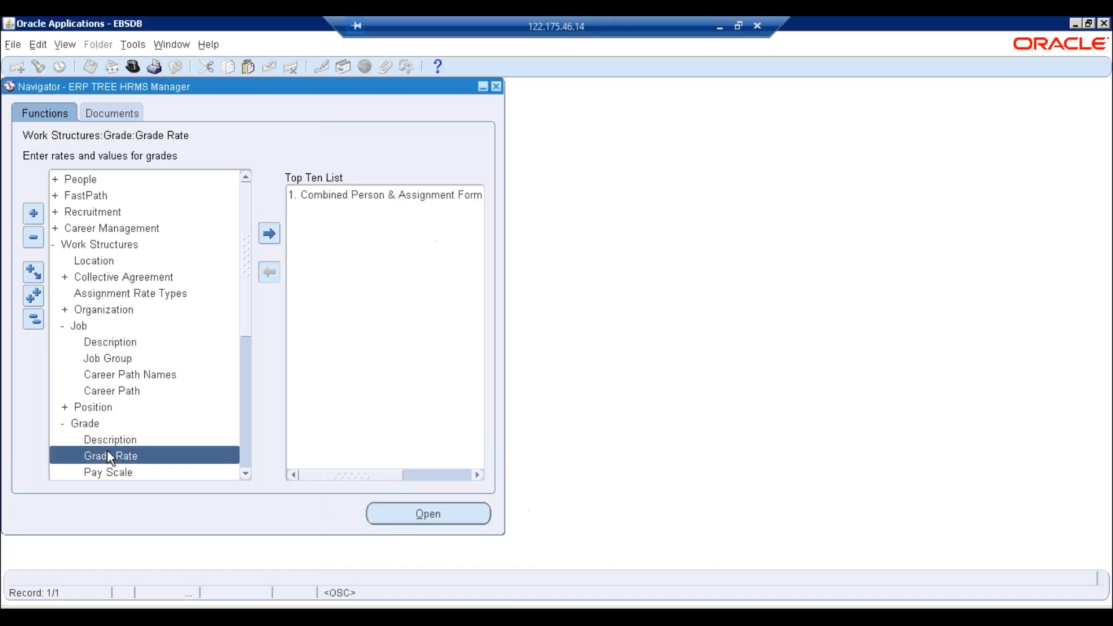
double_click(95, 409)
double_click(114, 426)
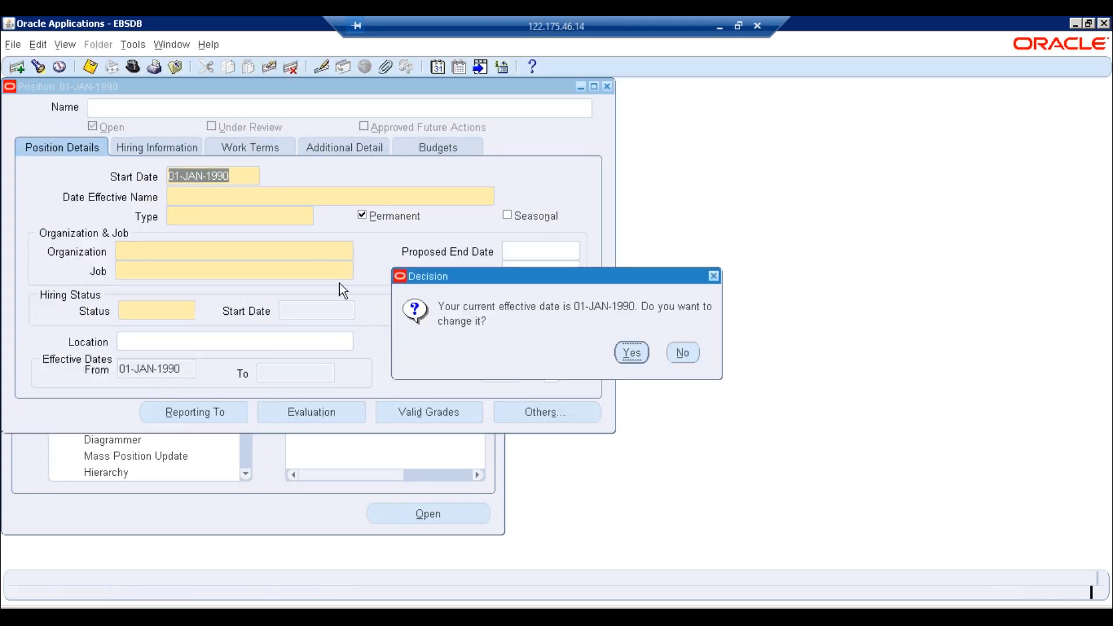
Try to start a new position with the effective date kept at 01-JAN-1990, view the error details, and close the Position form.
click(683, 352)
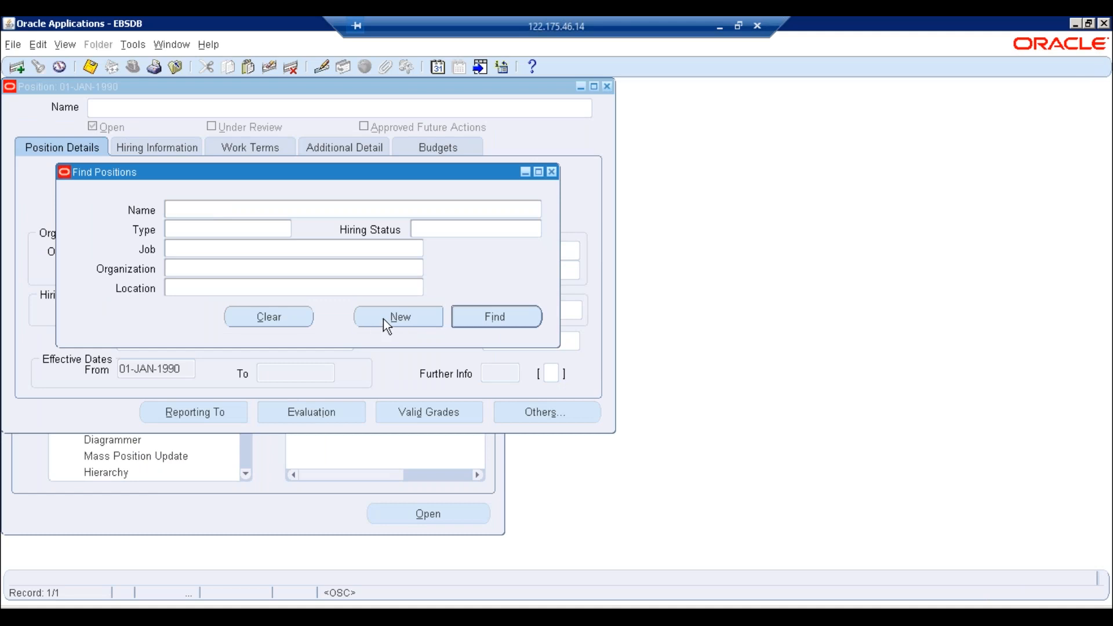
click(384, 320)
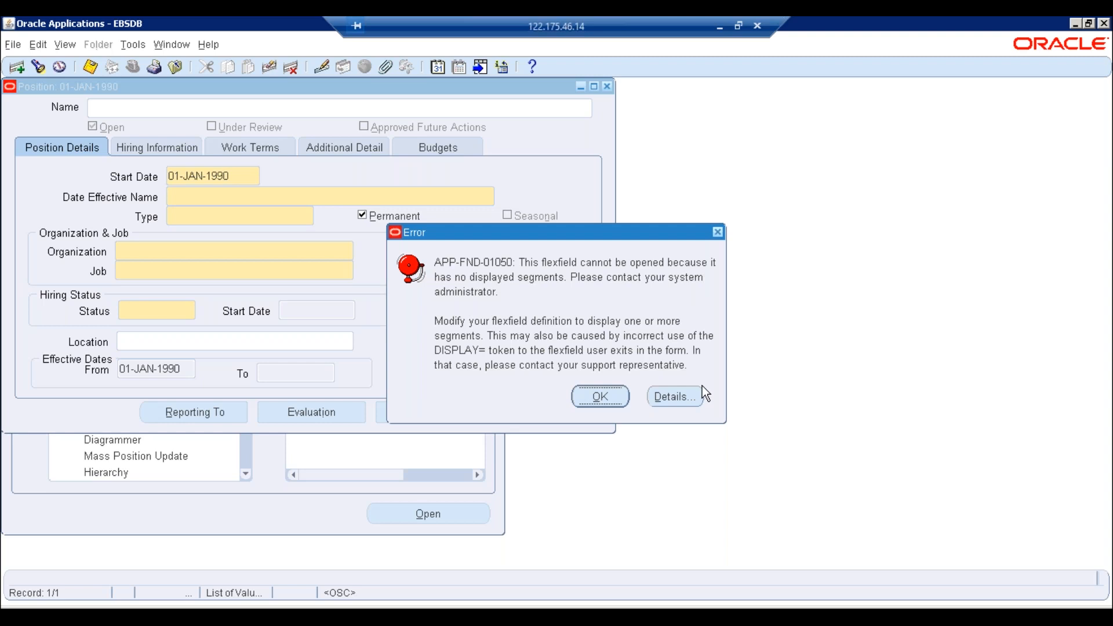
click(687, 396)
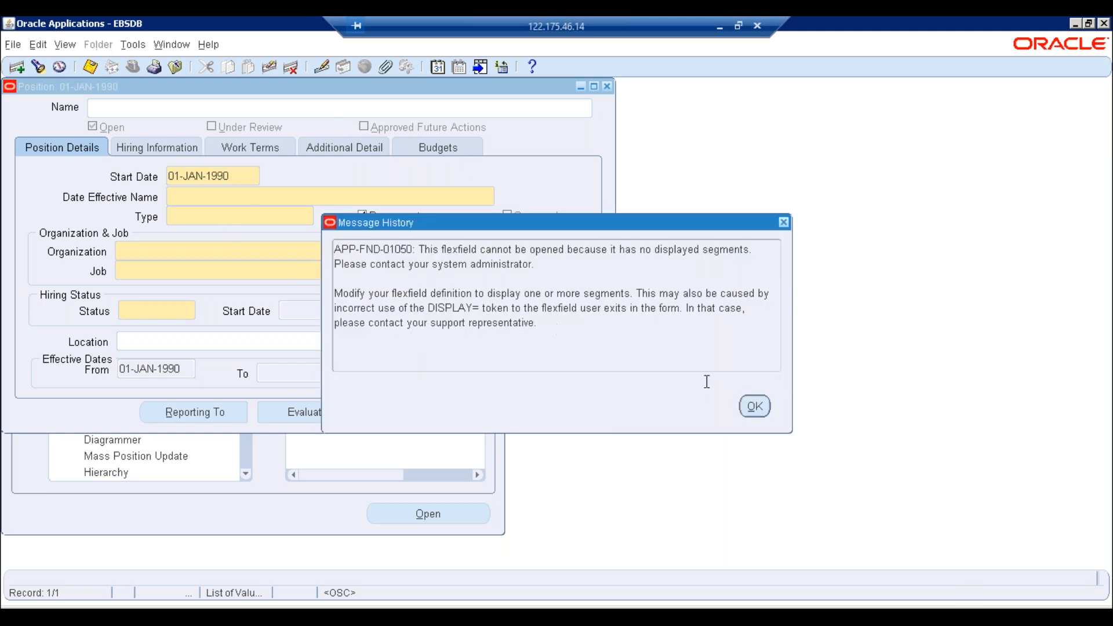
click(755, 406)
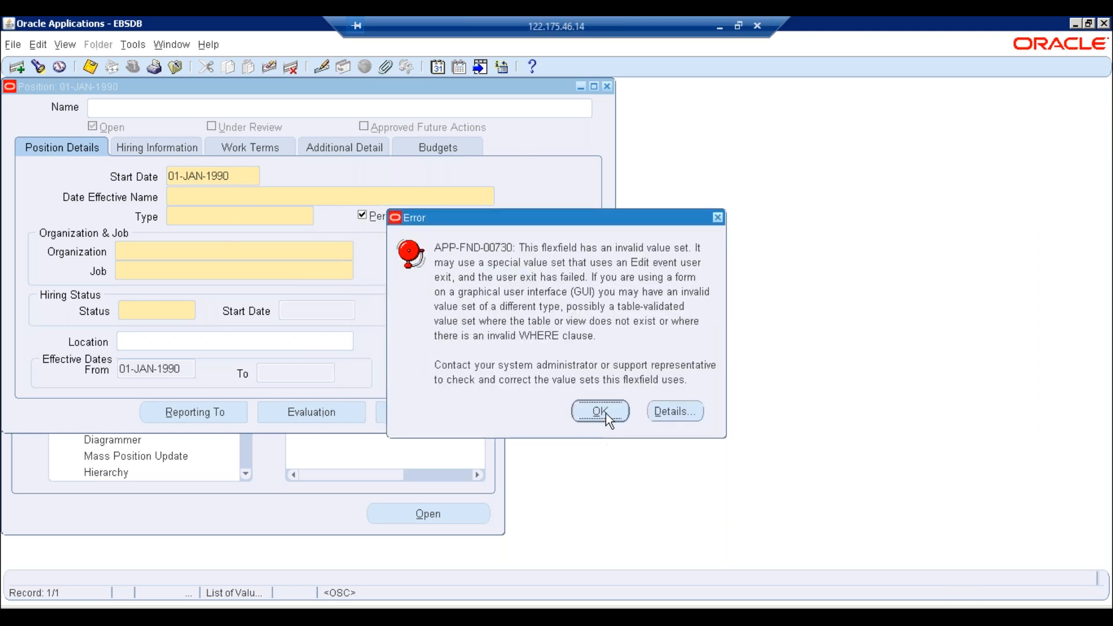
click(601, 411)
click(607, 86)
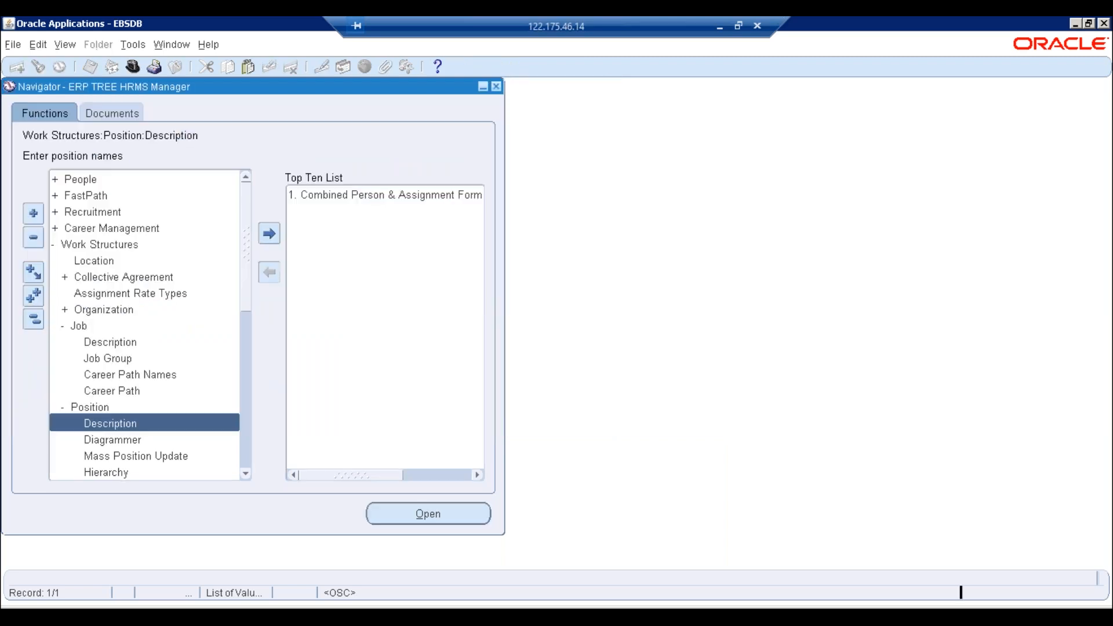
Collapse the navigator tree and open the organization Description form under Work Structures, keeping the 01-JAN-1990 effective date.
click(24, 313)
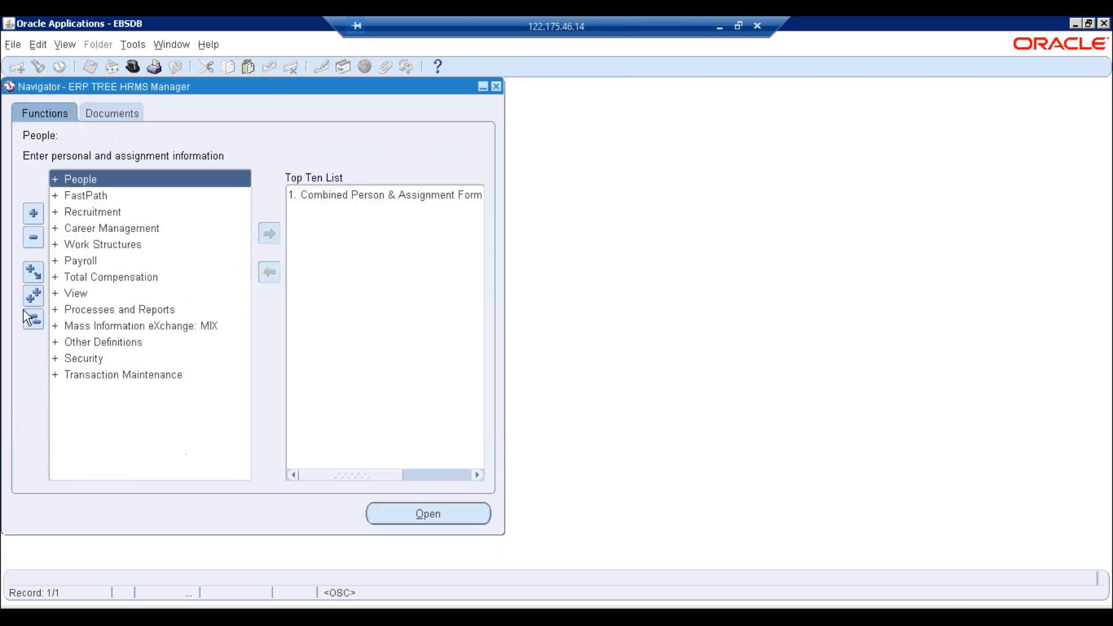
double_click(102, 247)
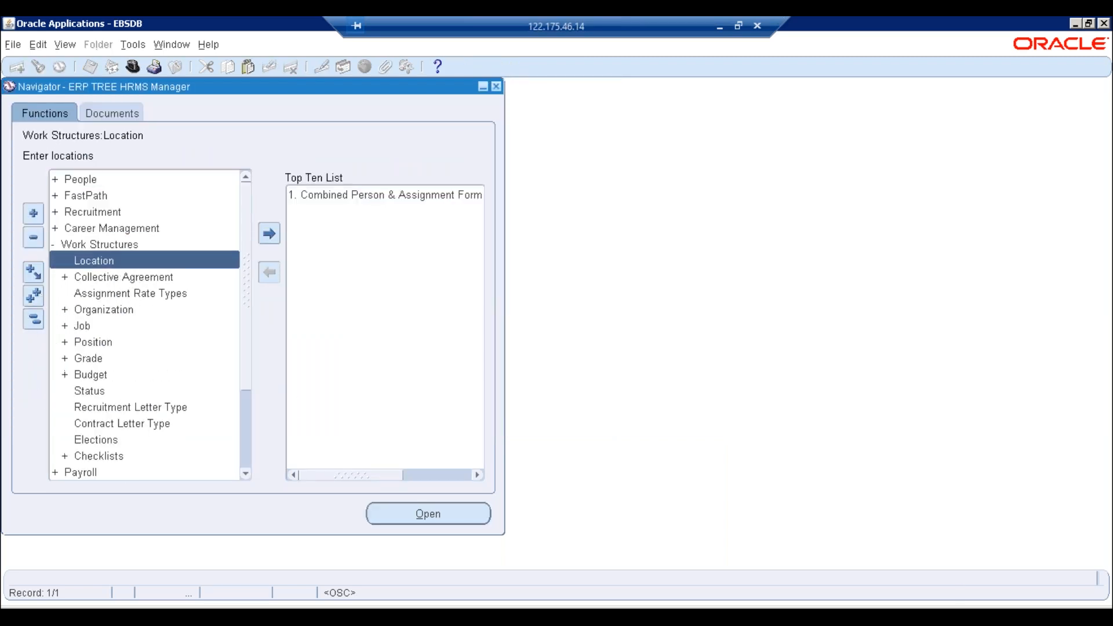
double_click(99, 312)
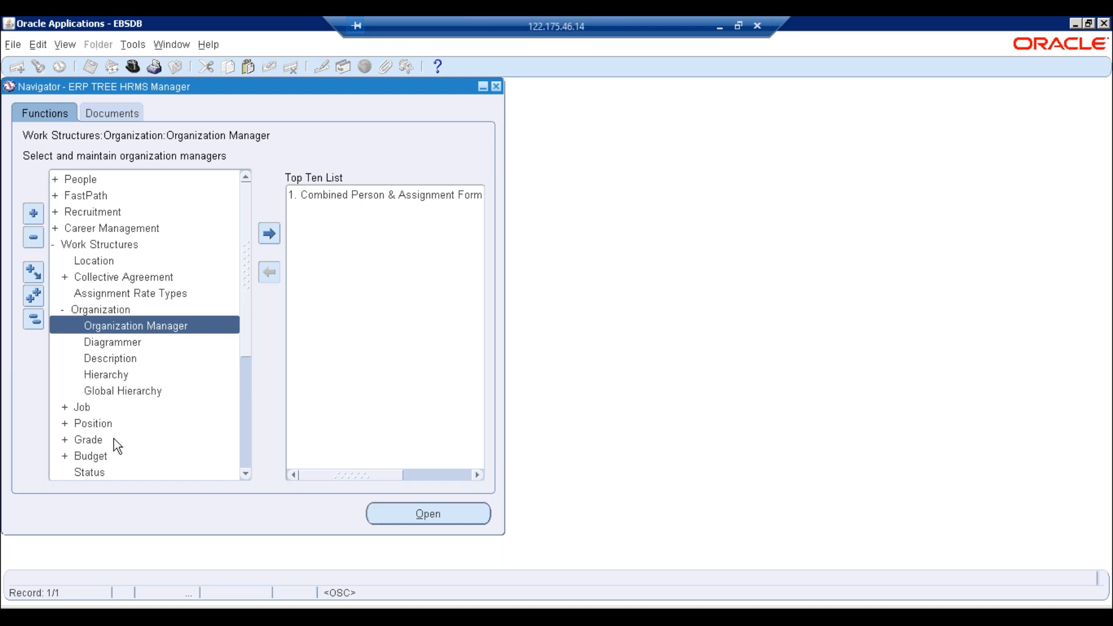
double_click(107, 345)
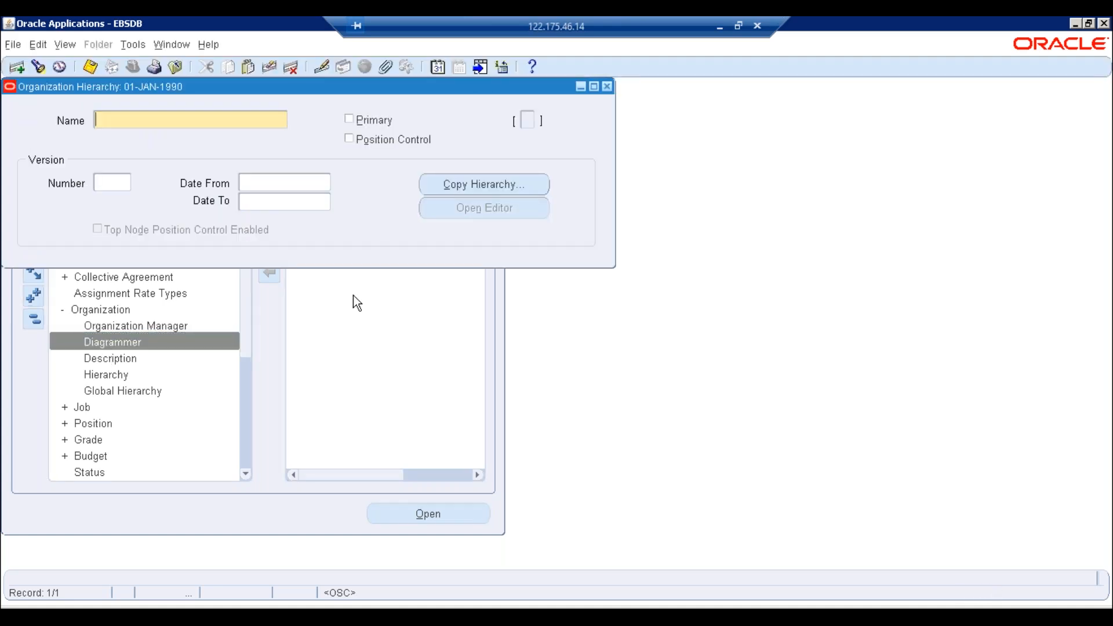
click(607, 86)
double_click(96, 359)
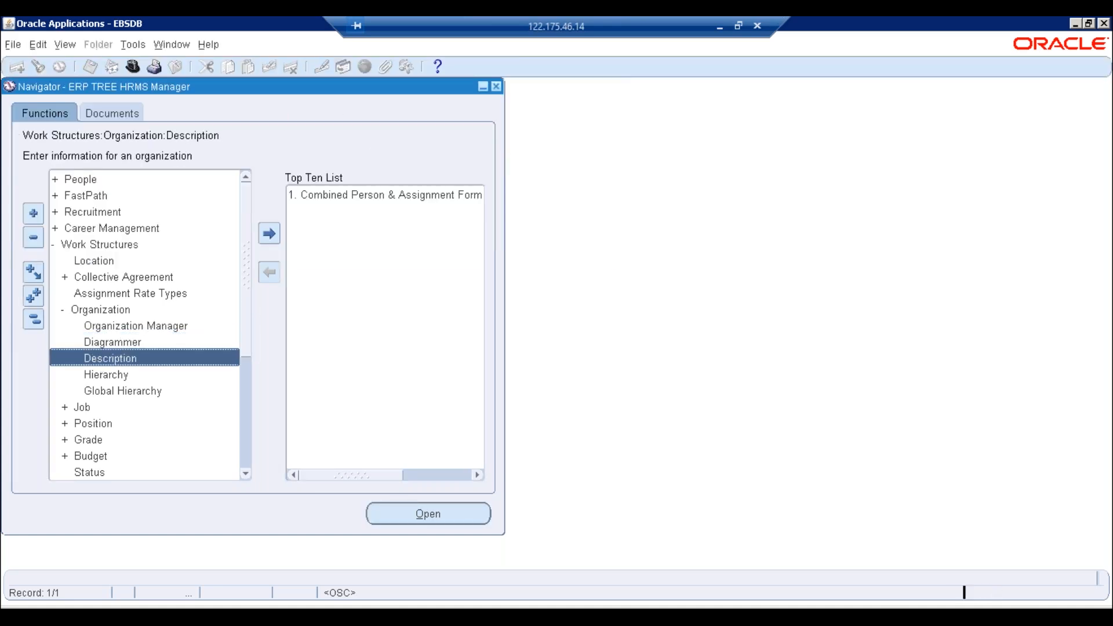
click(682, 353)
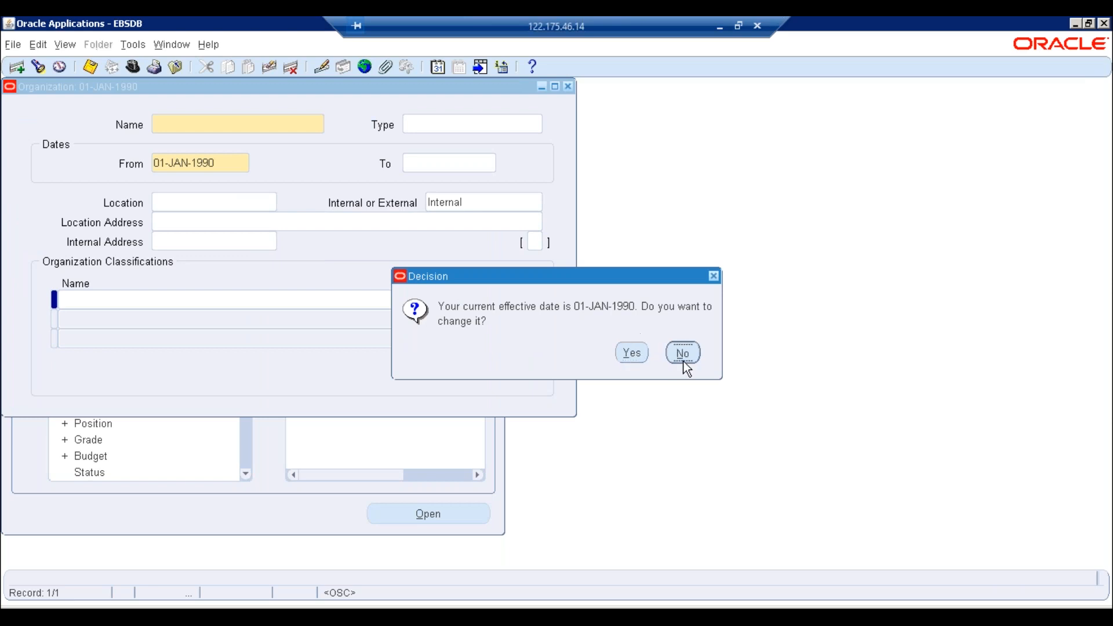
Find the organization ERPTREEHRMS using the Business Group classification.
click(302, 270)
text(bus)
key(Tab)
click(231, 188)
text(erp)
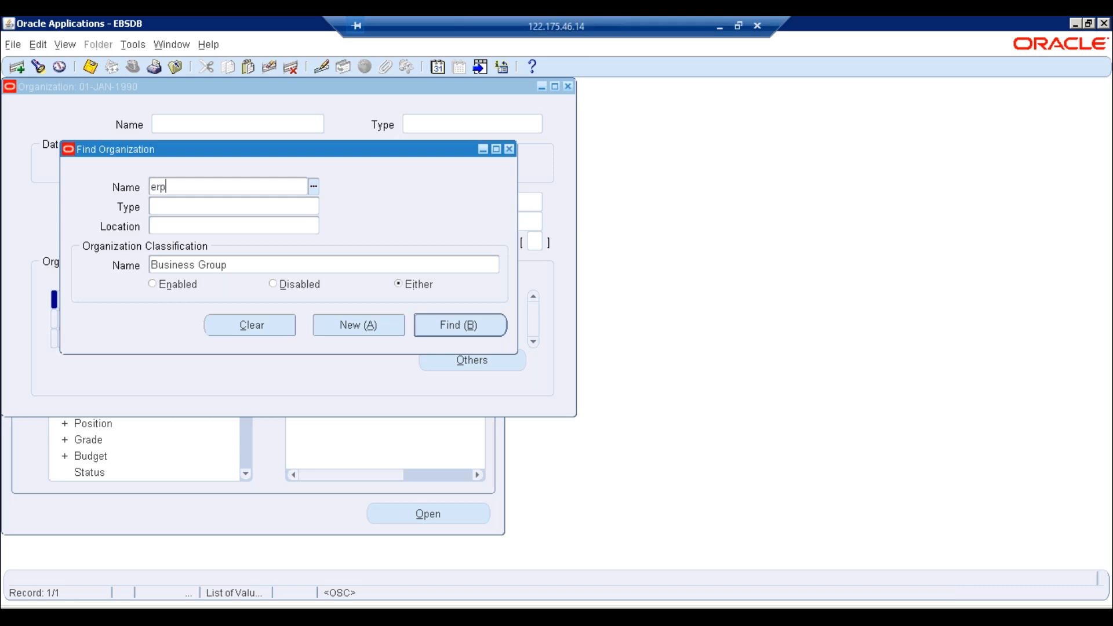
key(Tab)
click(199, 299)
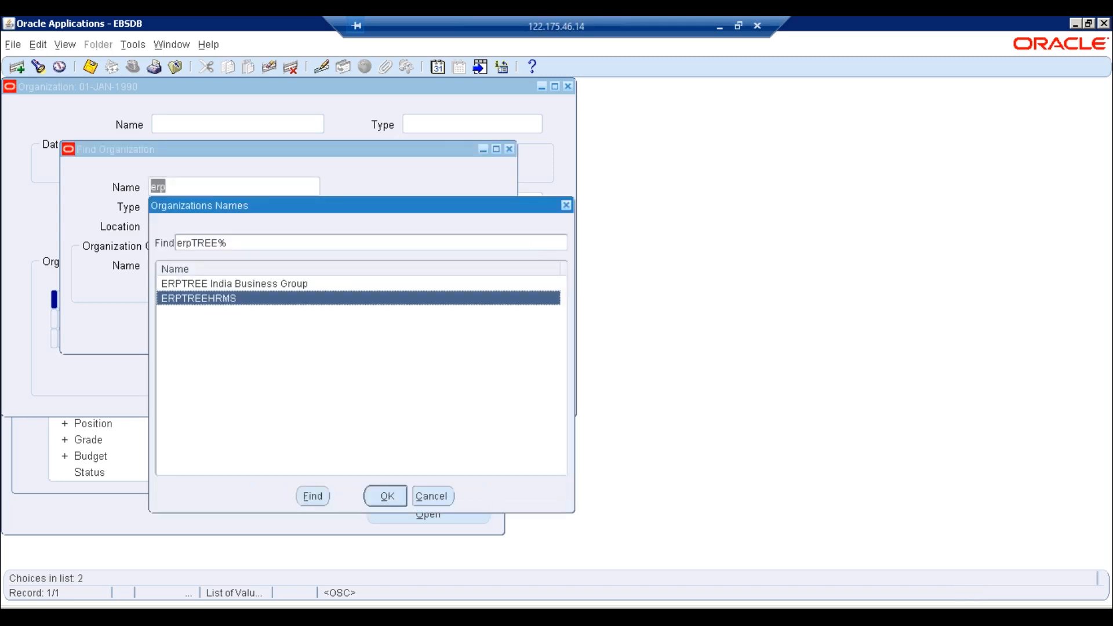
click(385, 496)
click(459, 325)
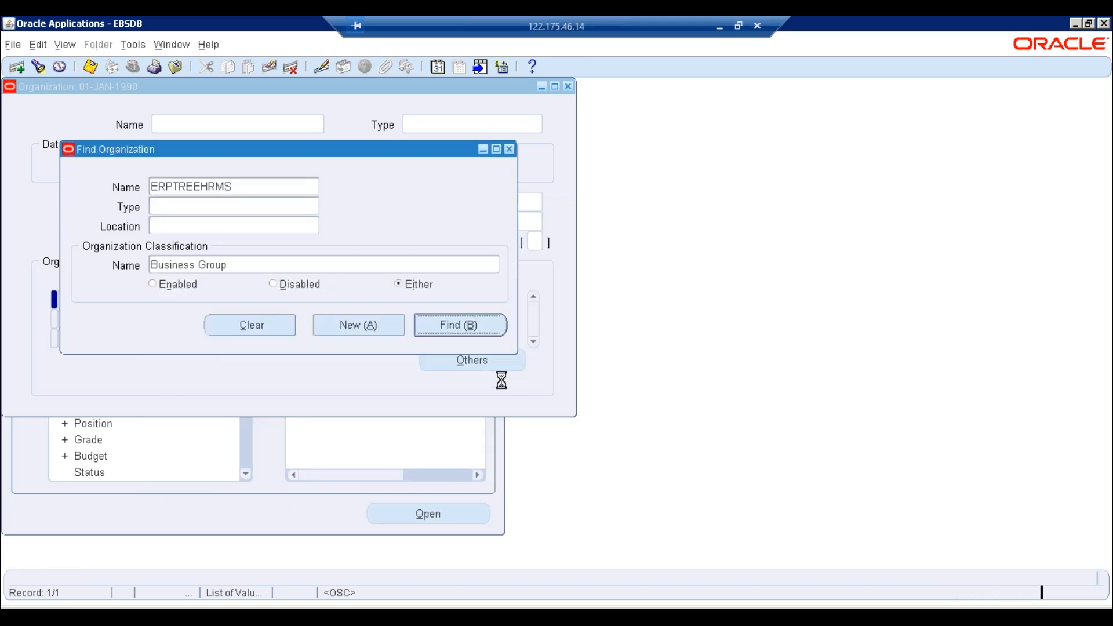
Open the Business Group Info. details, copy the Position Flexfield Structure name ERPTREE_HRMS_POS, and cancel out without changes.
click(460, 364)
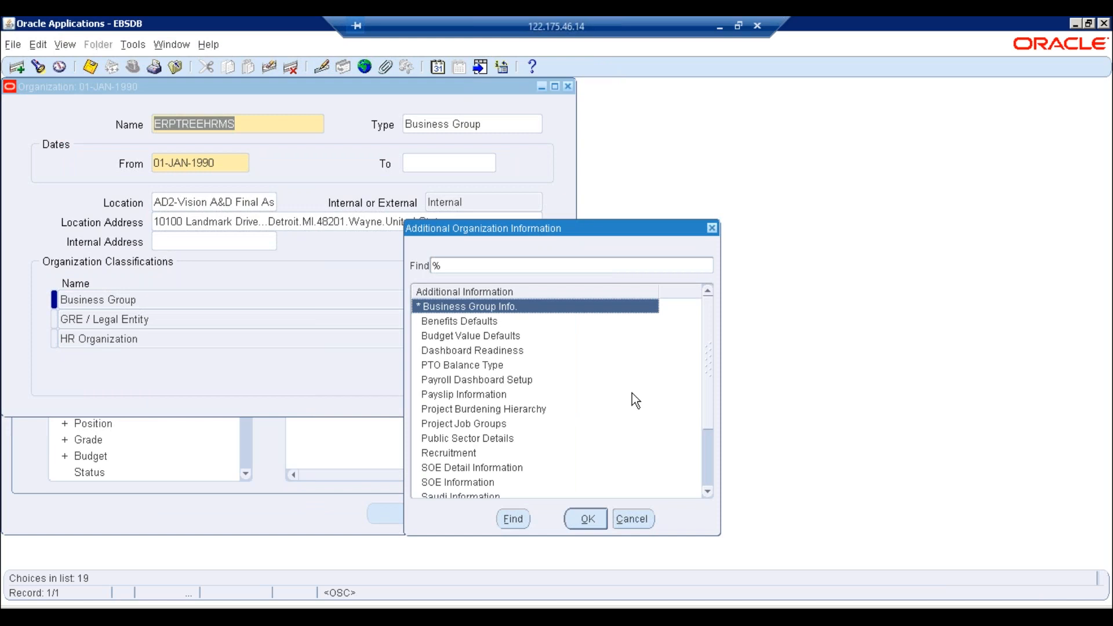
click(587, 519)
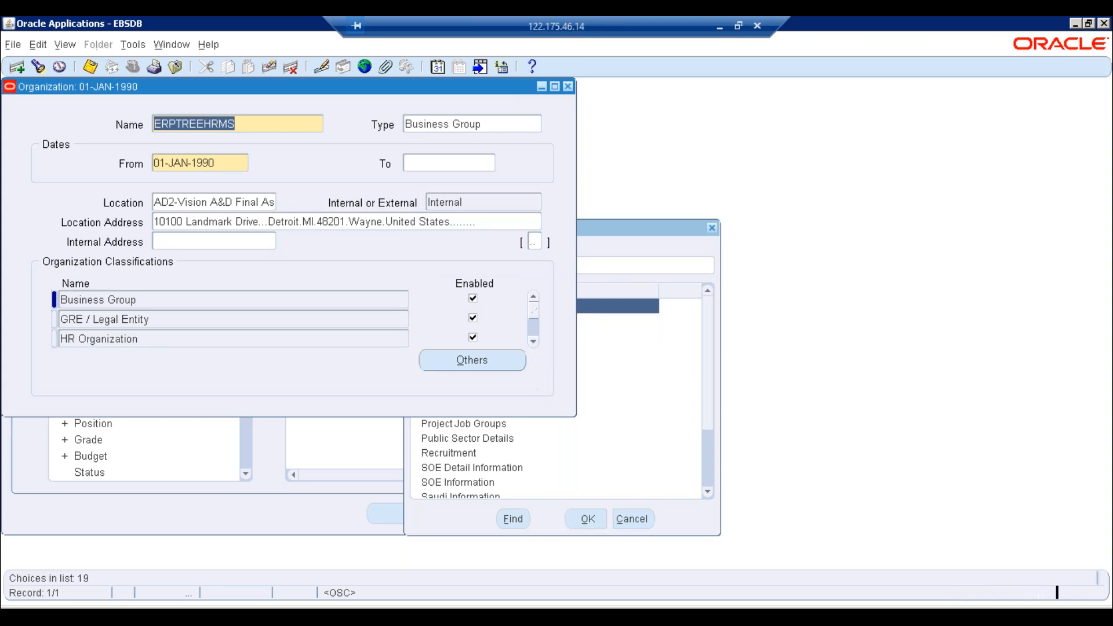
click(343, 147)
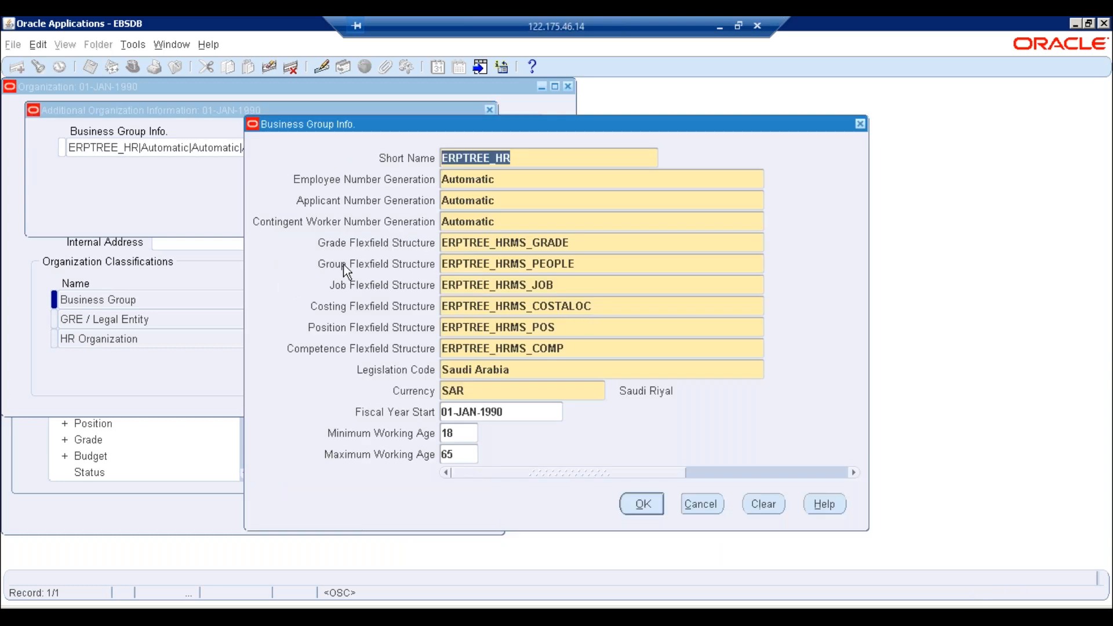
click(571, 330)
key(ctrl+c)
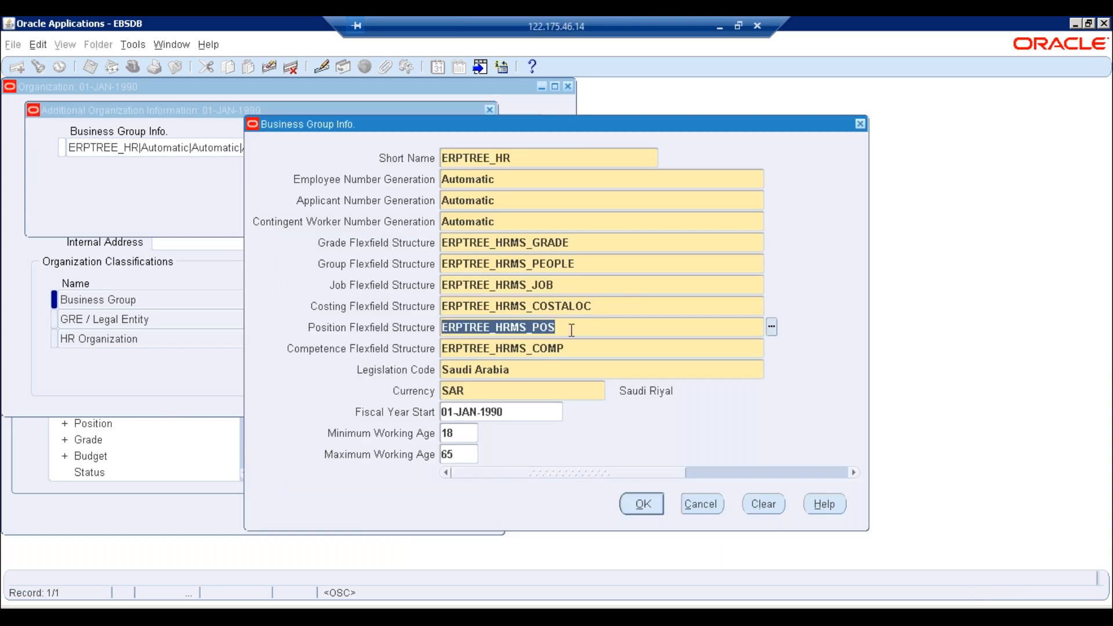
click(567, 288)
click(698, 505)
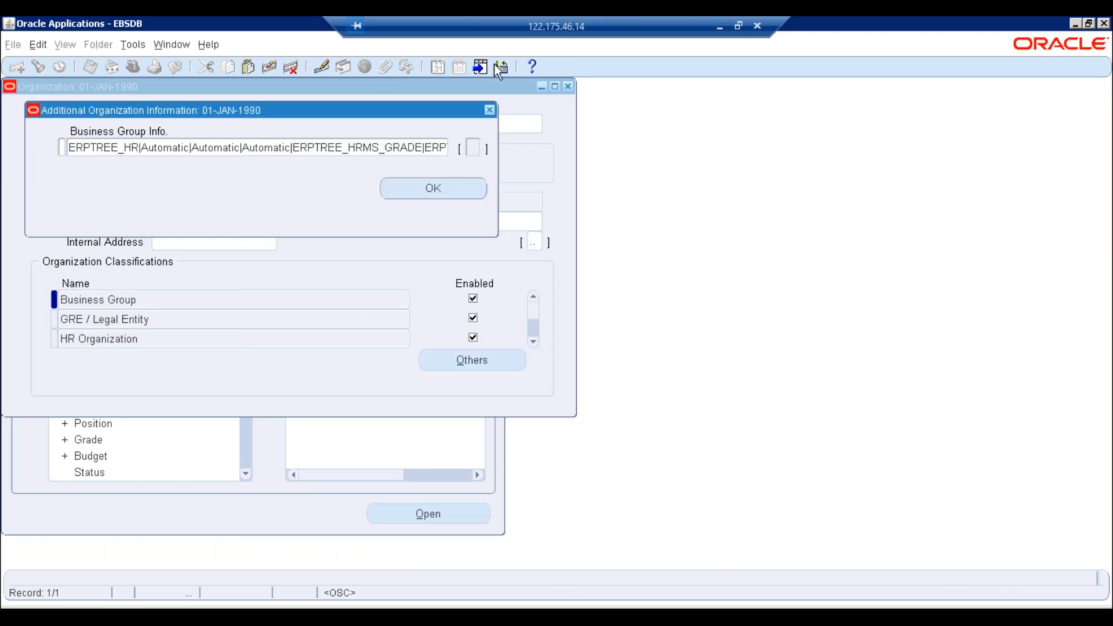
Close the business group's organization windows and switch to the Application Developer responsibility.
click(490, 110)
click(568, 86)
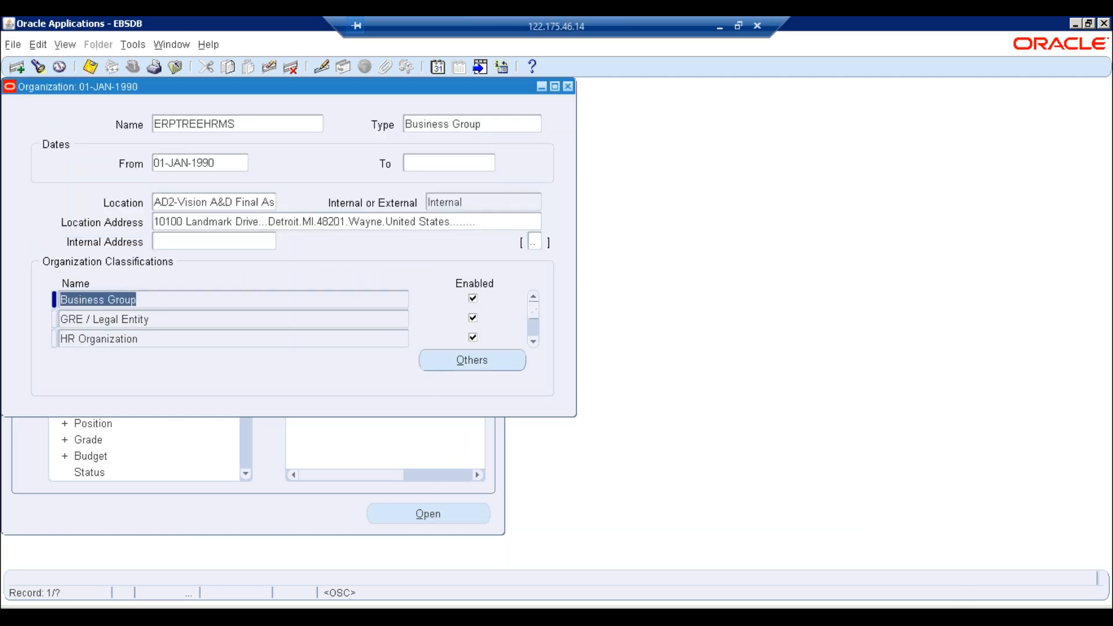
click(135, 68)
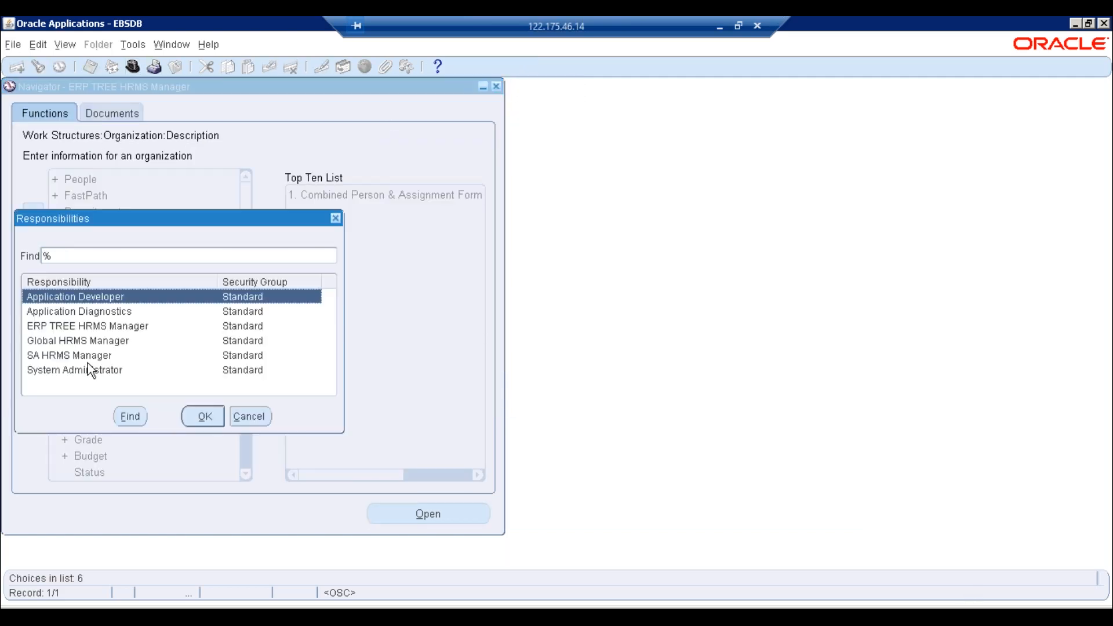
click(204, 417)
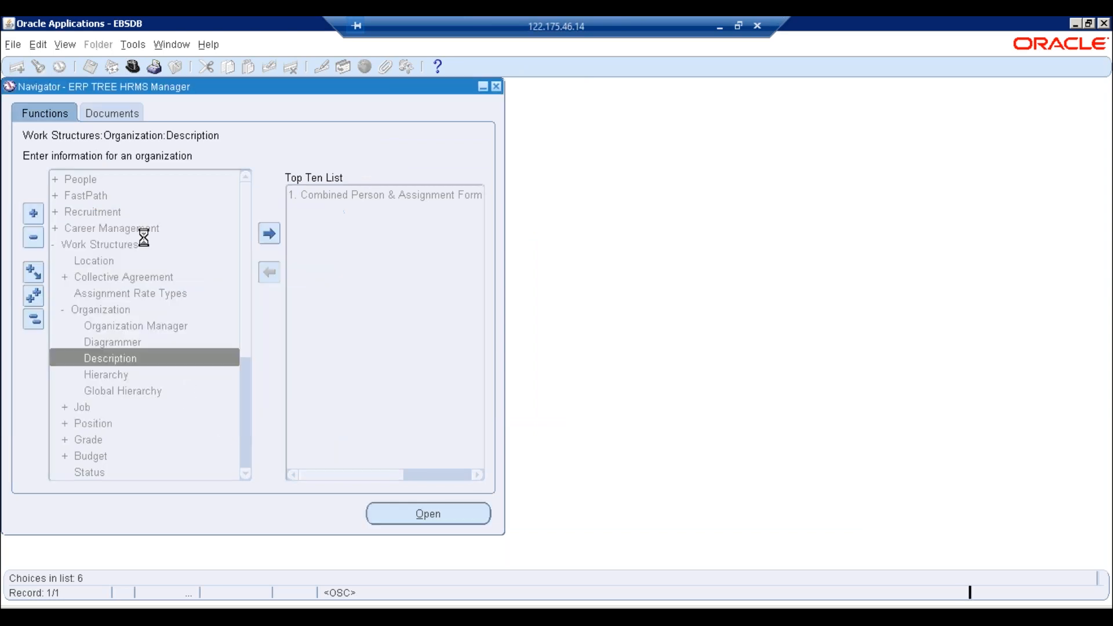
Open the Key Flexfield Segments form from the key flexfield functions.
double_click(81, 179)
click(109, 202)
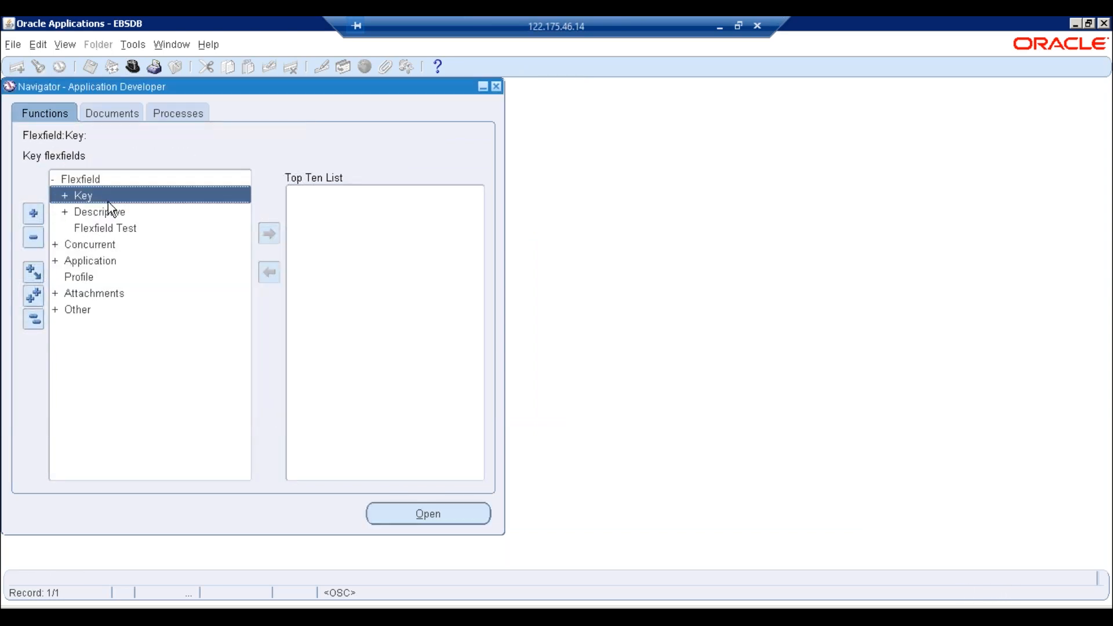
double_click(108, 202)
click(107, 208)
double_click(107, 229)
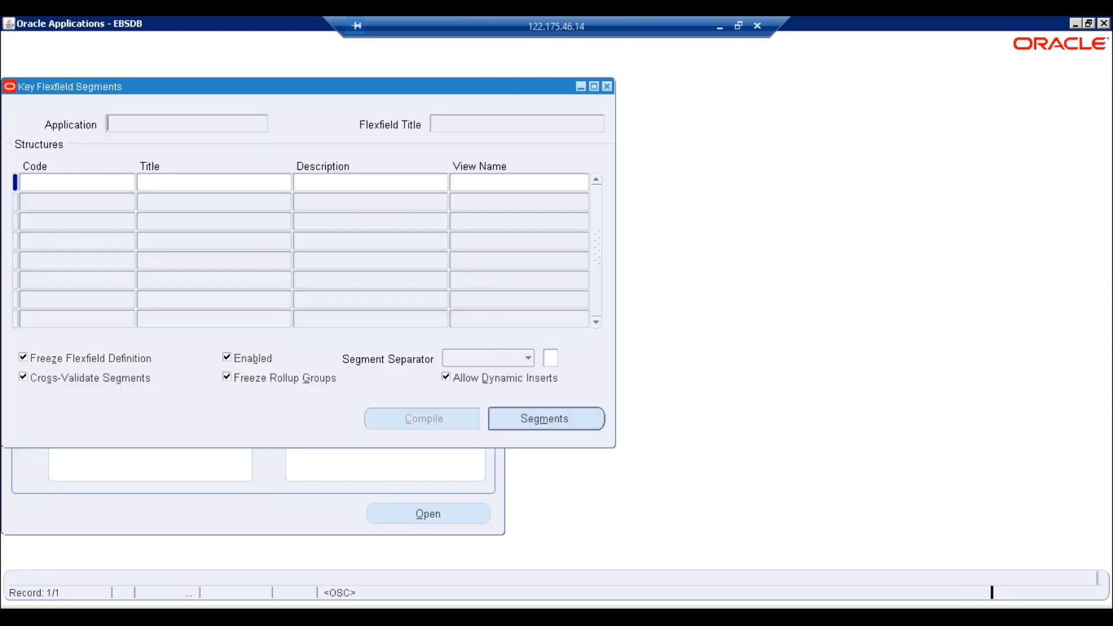
Query the key flexfields by flexfield title with Posi%.
key(F11)
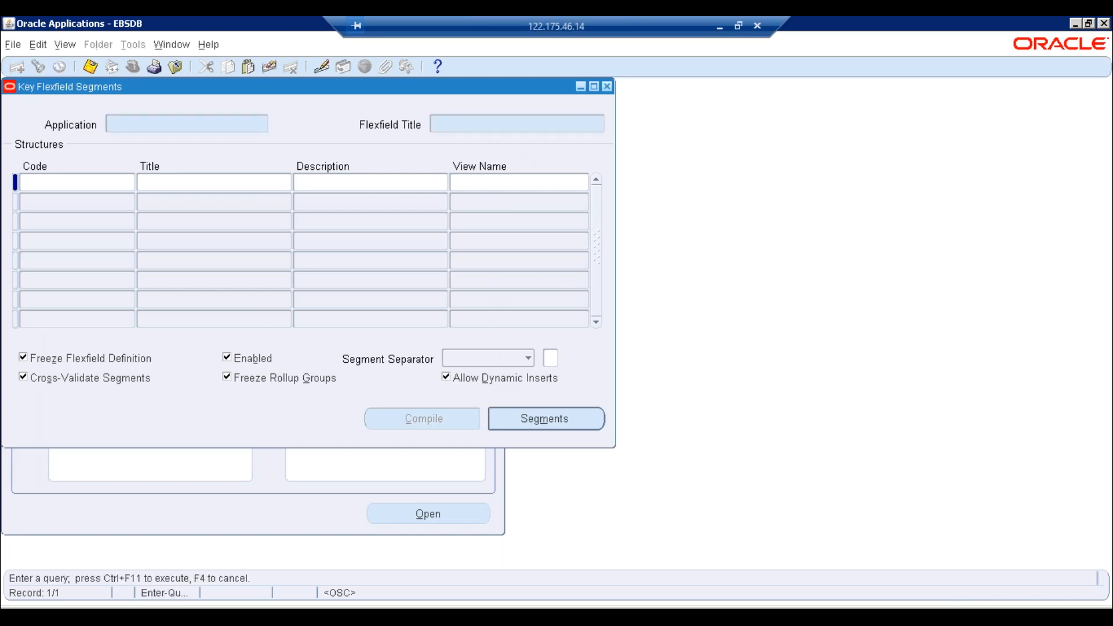
click(510, 128)
text(Posi%)
key(ctrl+F11)
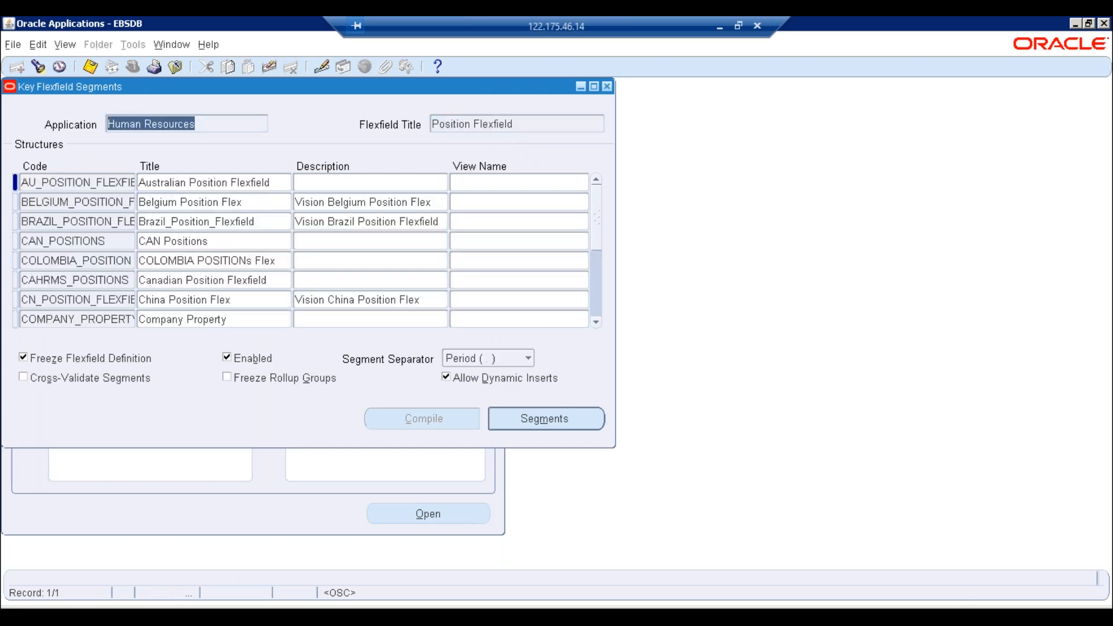
Query the Position Flexfield structures for the code ERPTREE_HRMS_POS.
click(108, 177)
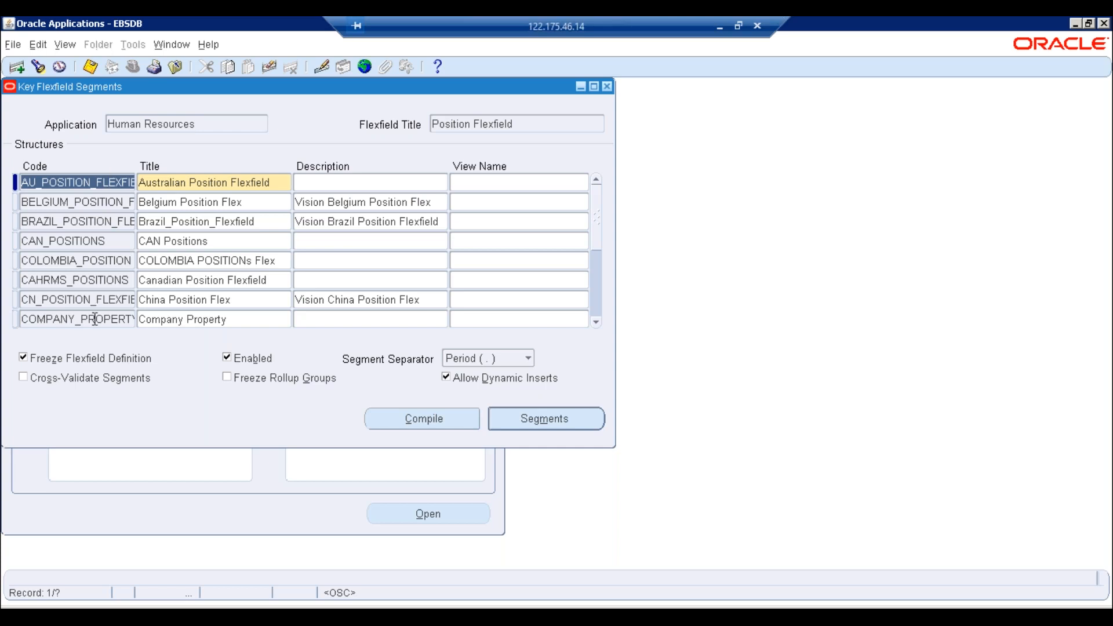
key(F11)
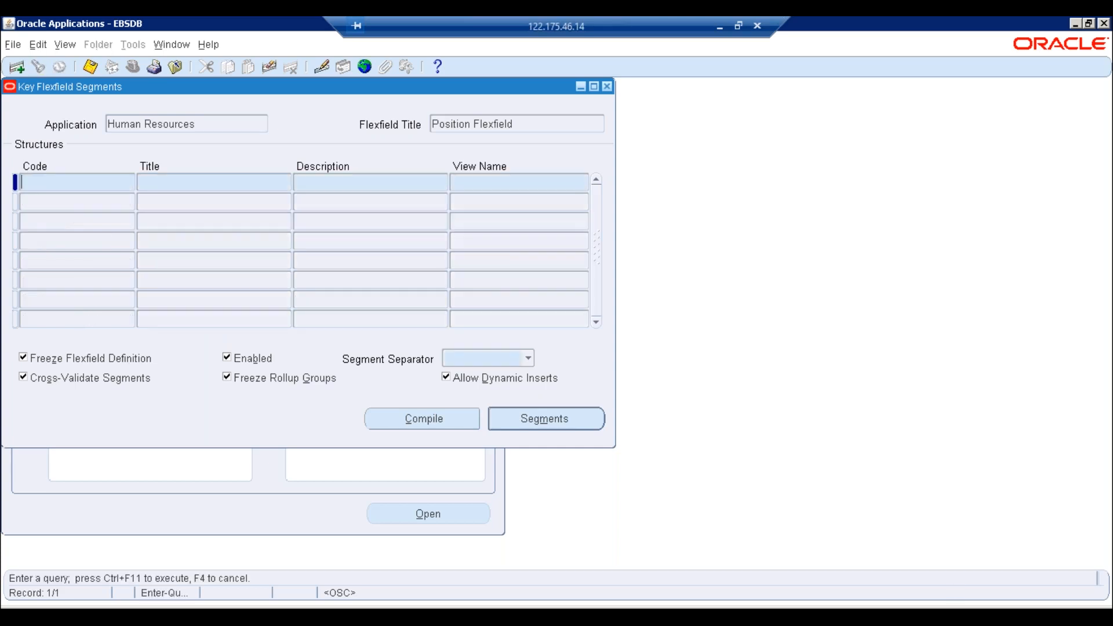
key(ctrl+v)
key(ctrl+F11)
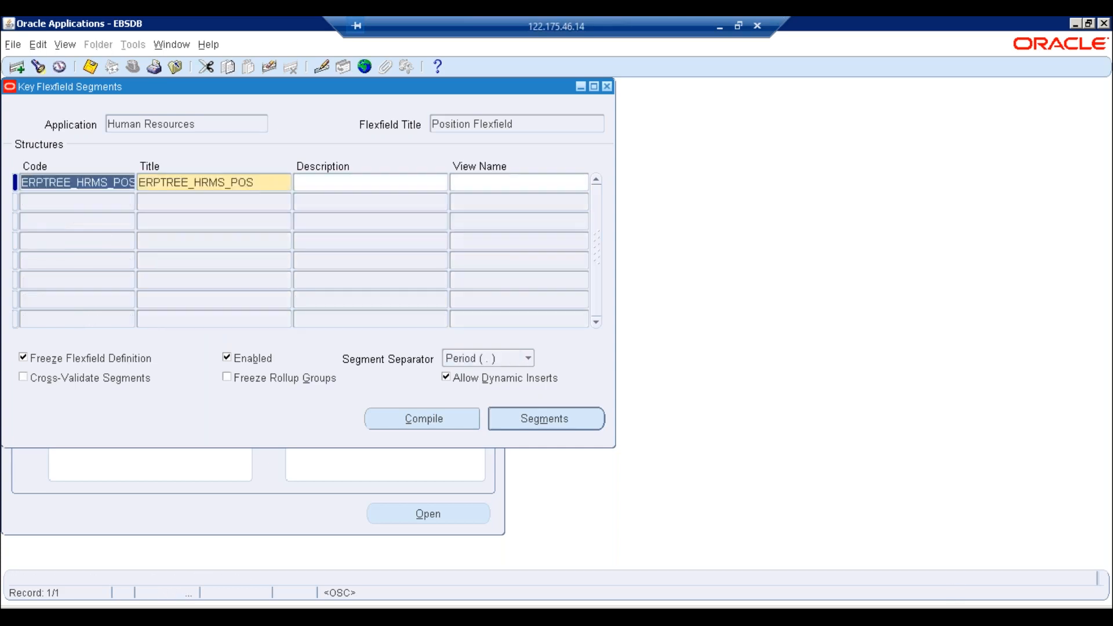
Check the segments summary of the ERPTREE_HRMS_POS structure for existing segments, then close it.
click(537, 429)
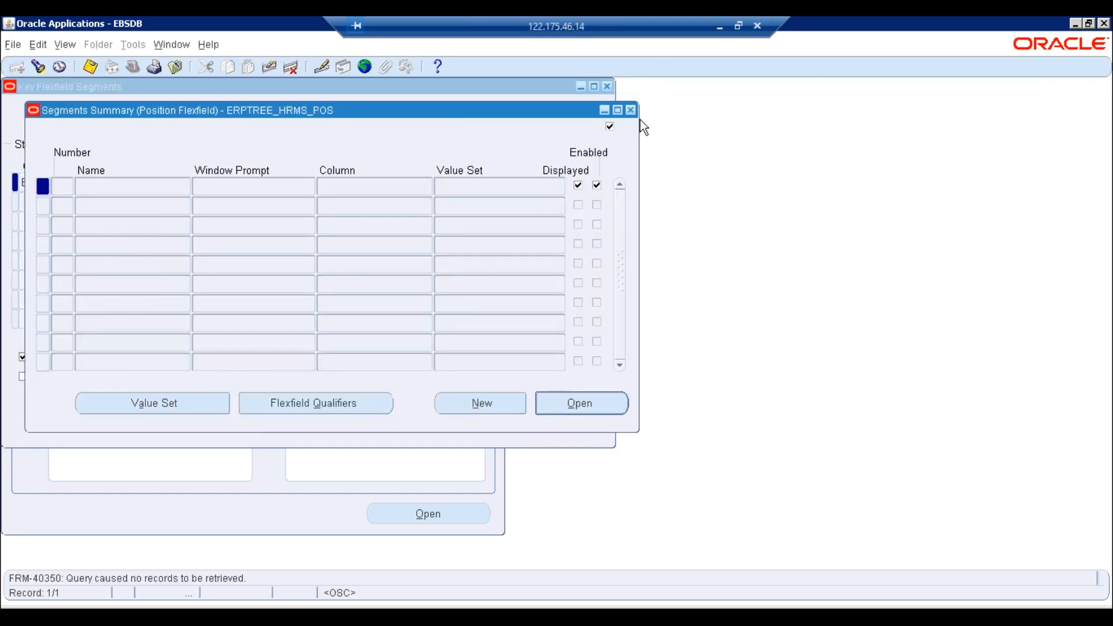
click(631, 111)
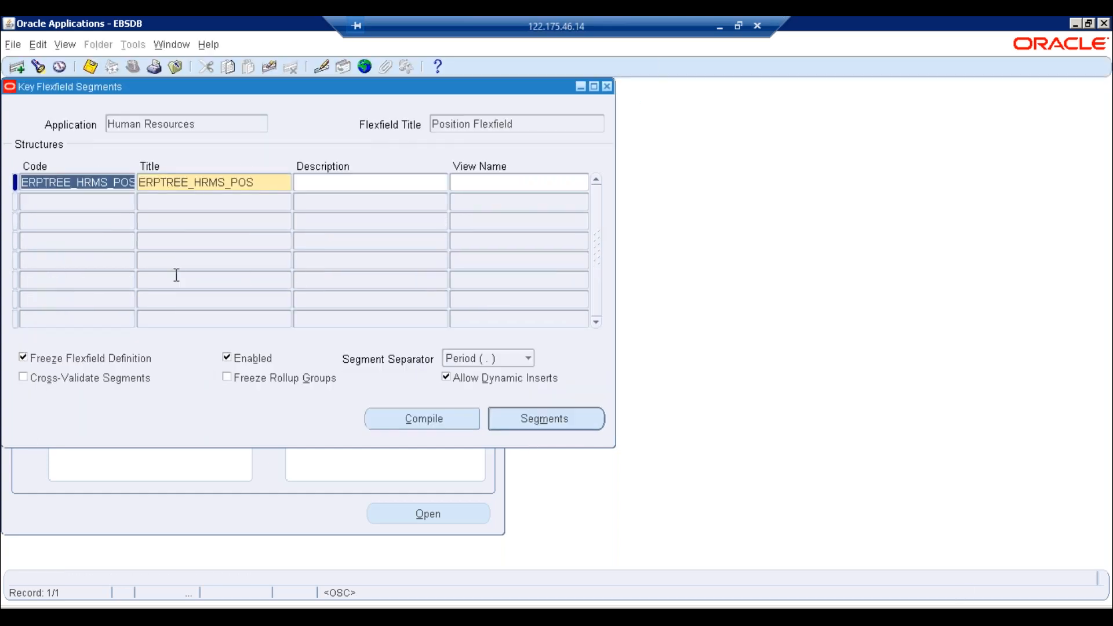
click(518, 421)
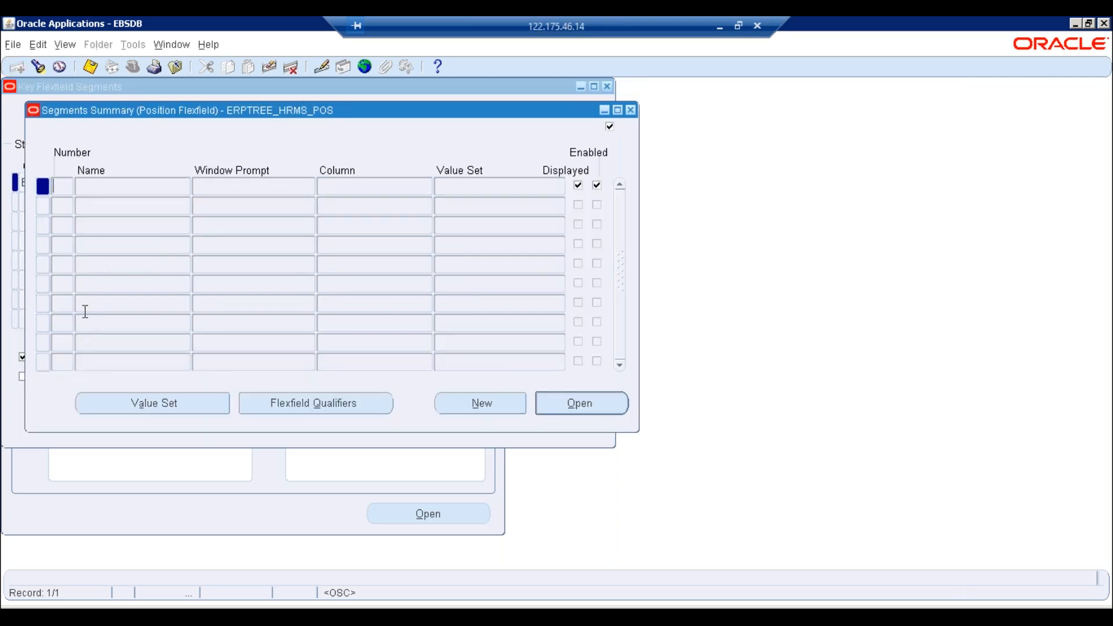
click(135, 188)
click(631, 110)
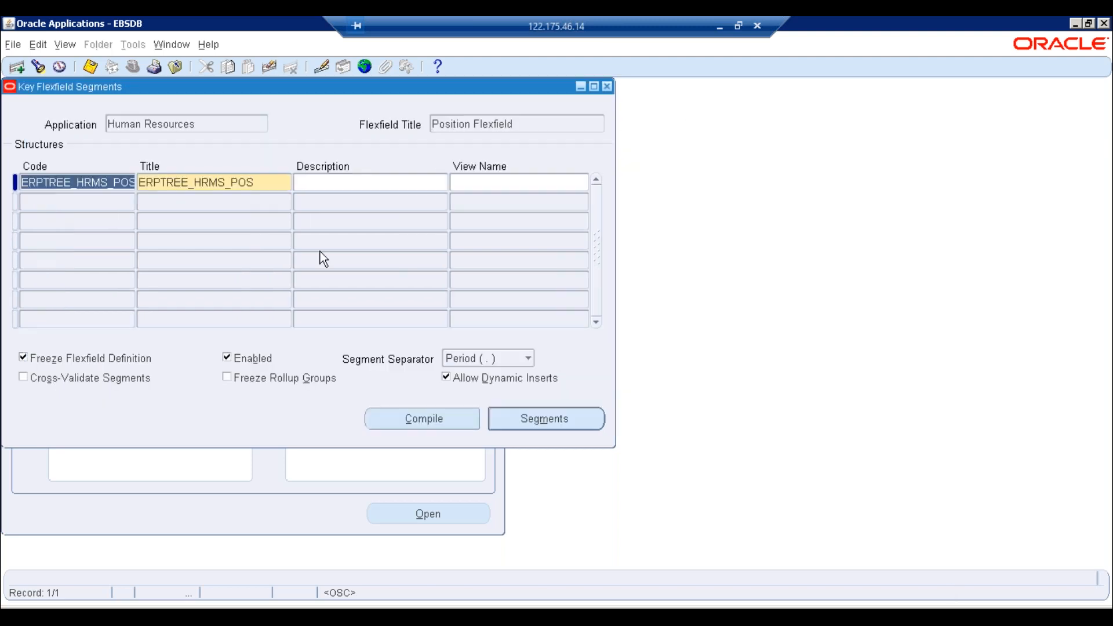
Unfreeze the ERPTREE_HRMS_POS flexfield definition, accepting the caution, and open its segments summary.
click(68, 360)
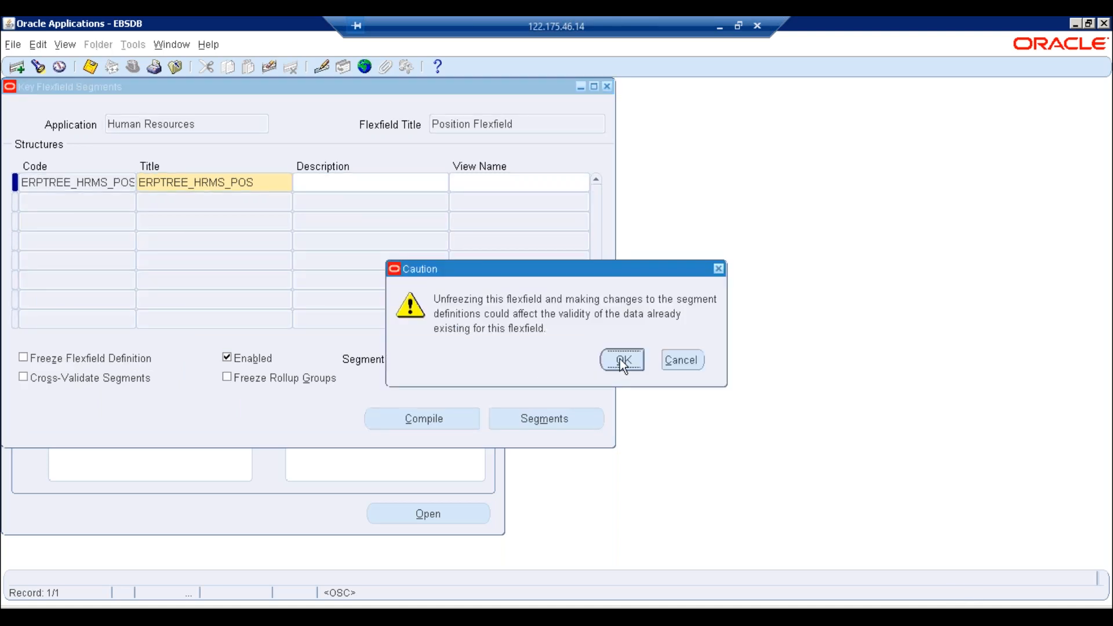
click(621, 360)
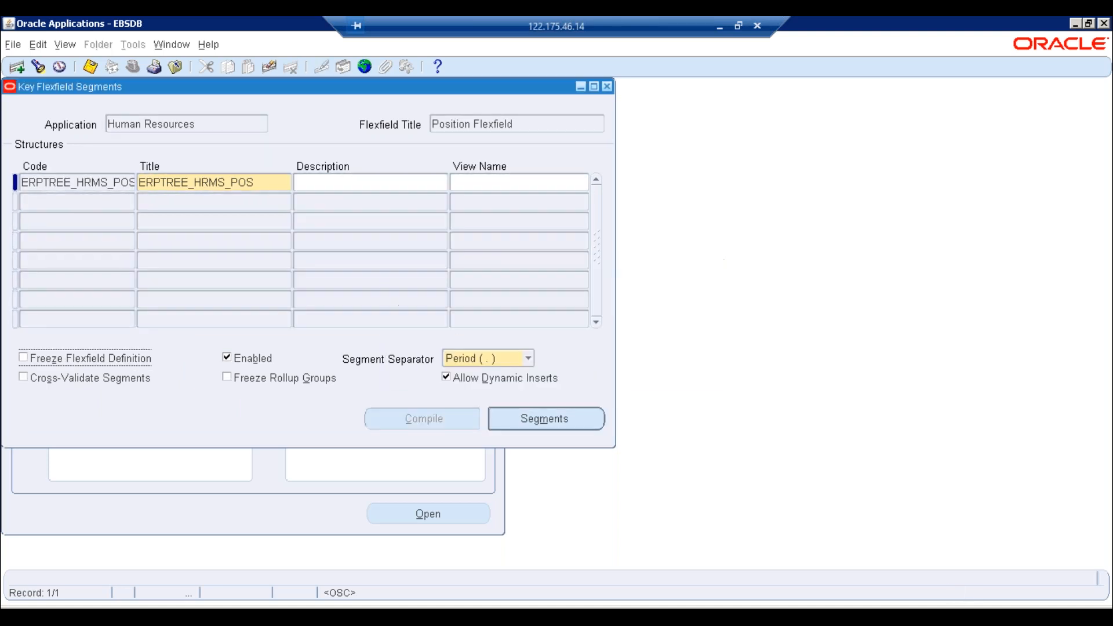
click(557, 418)
Add segment number 10 named Position Name, with the same window prompt and column SEGMENT1.
text(10)
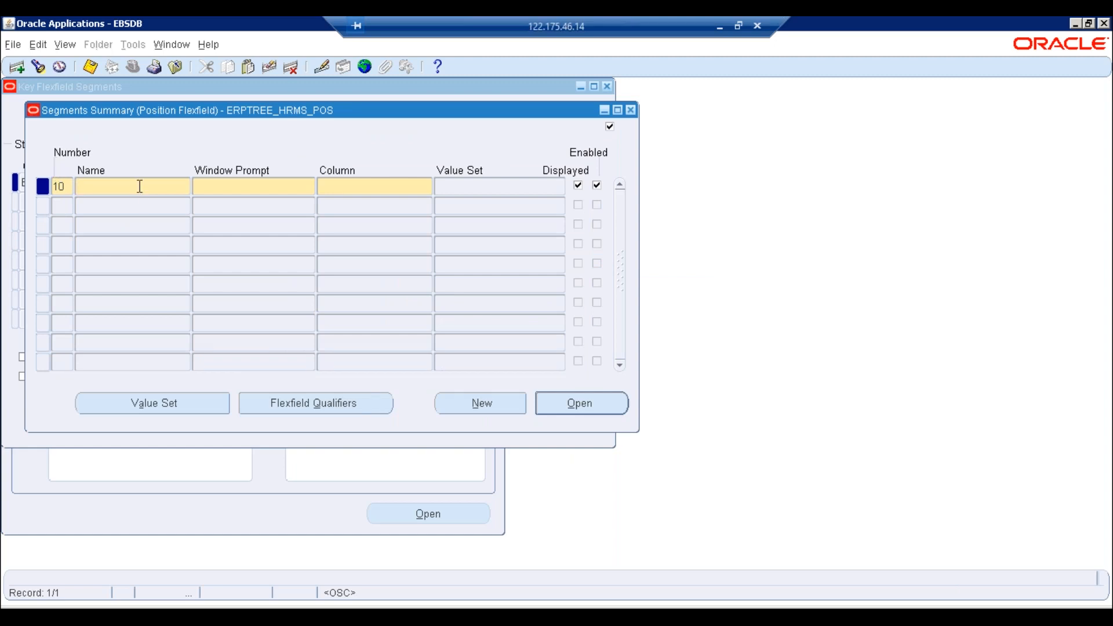
text(Position Name)
key(Tab)
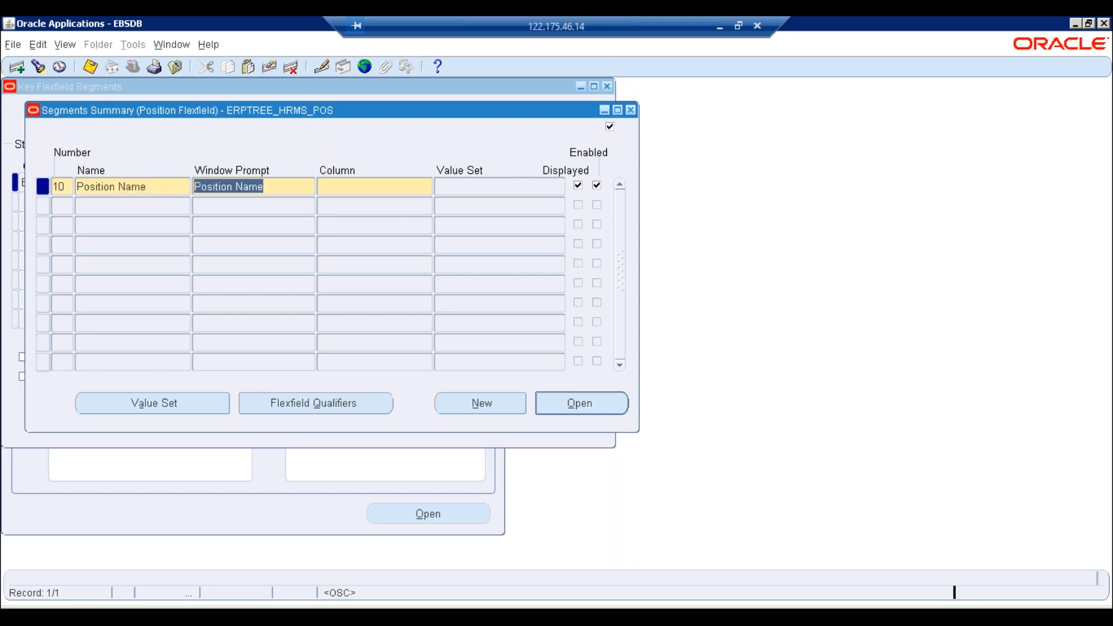
key(Tab)
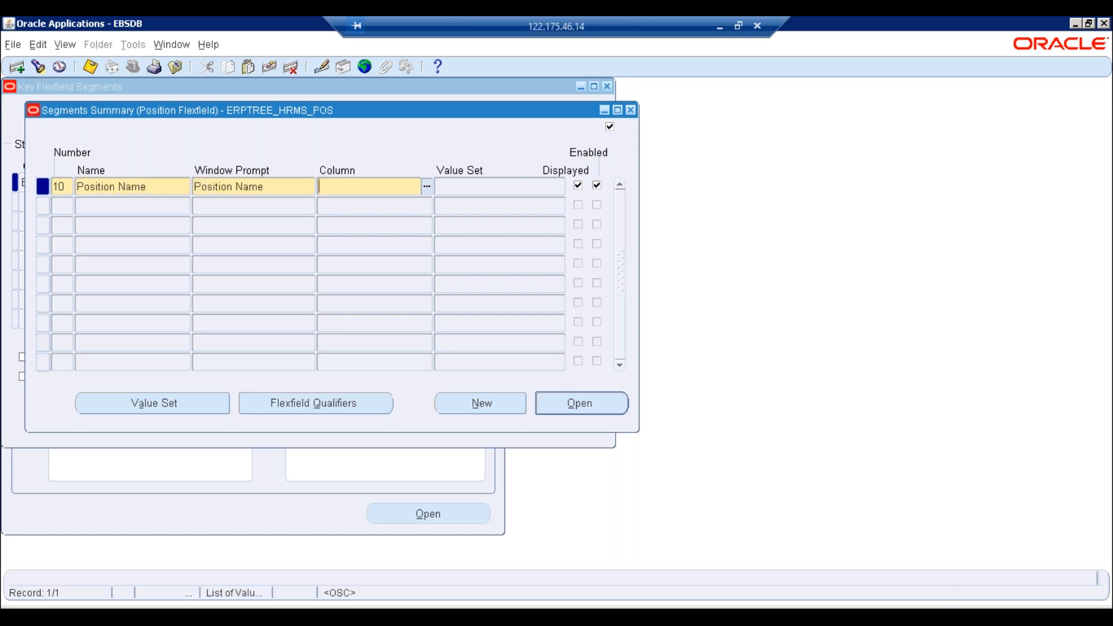
key(ctrl+l)
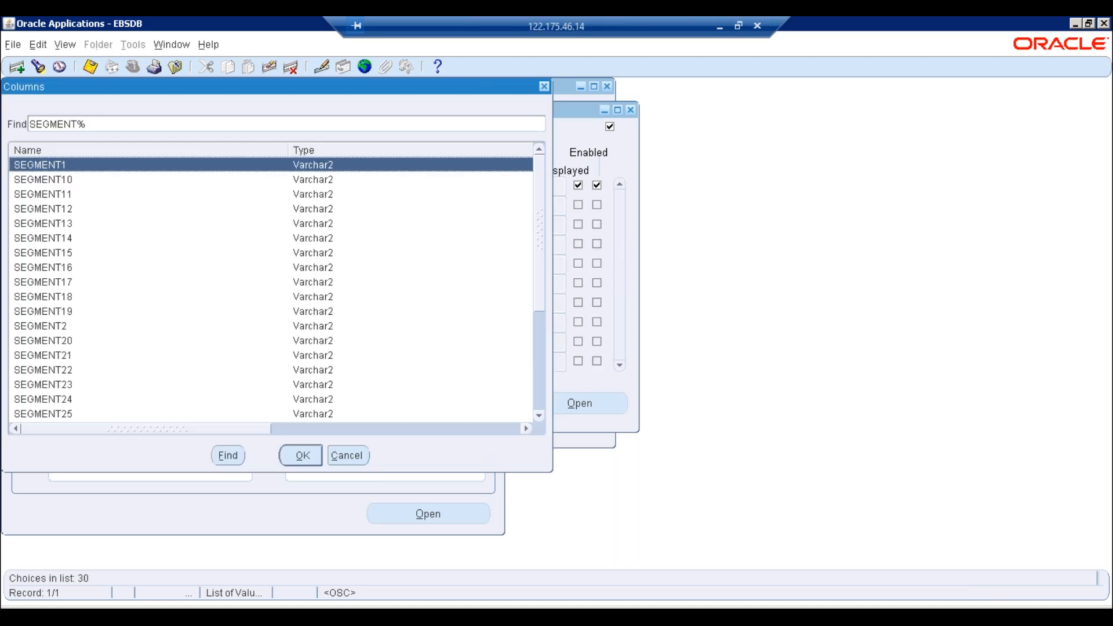
click(300, 456)
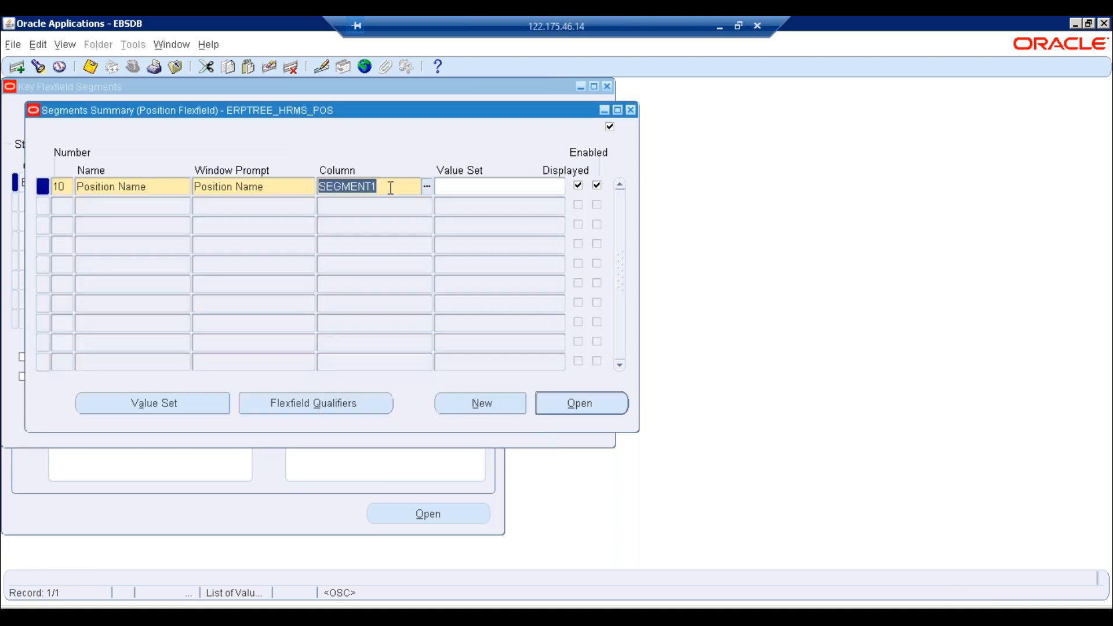
click(476, 181)
Open the Position Name segment's details, save the segment while accepting the display size caution, and close the details.
click(597, 406)
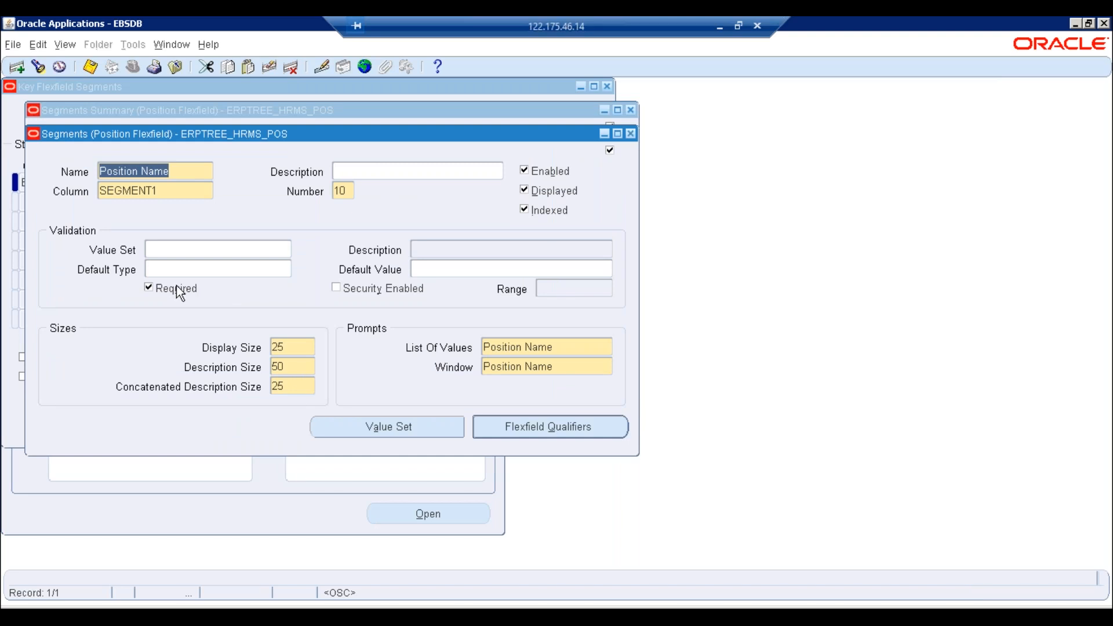
click(90, 66)
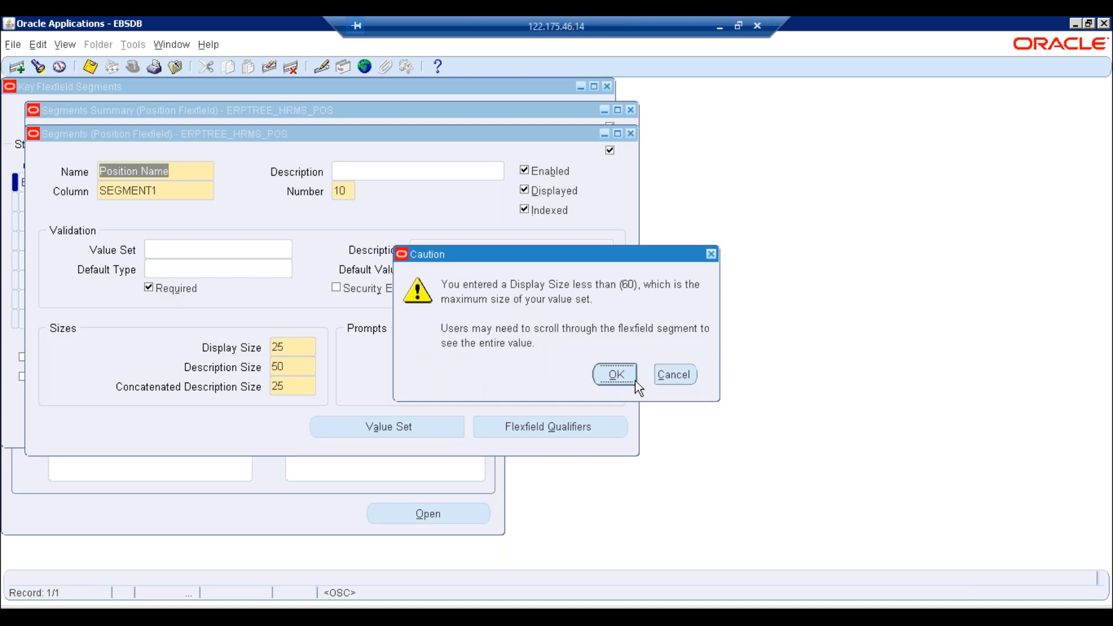
key(Return)
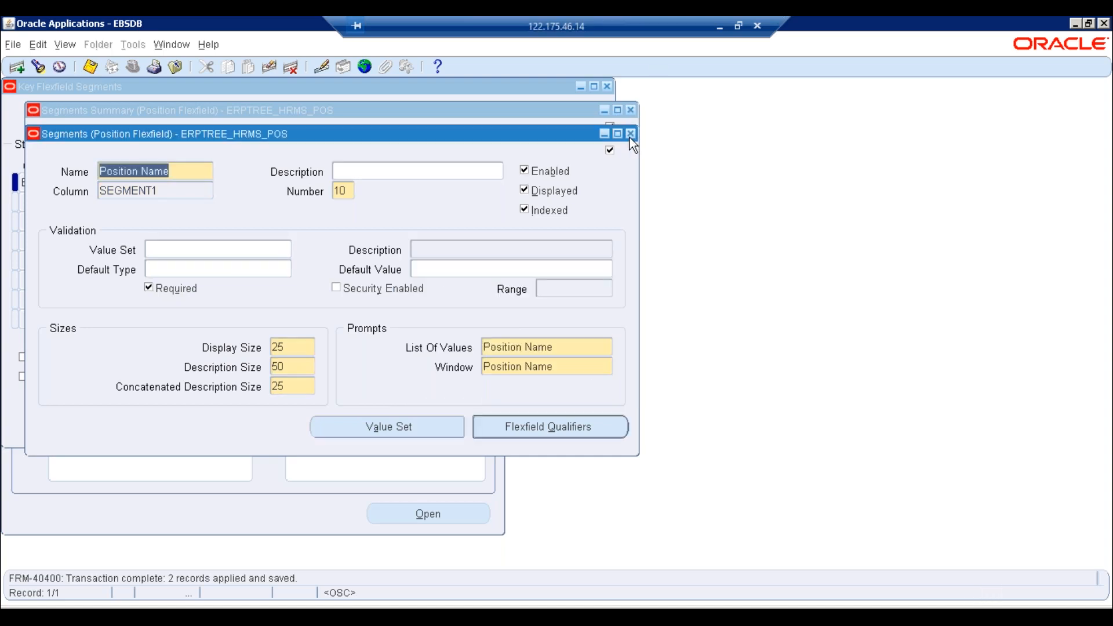
click(631, 133)
Add a second segment with number 20, named Position Number, using the same text as window prompt.
click(67, 206)
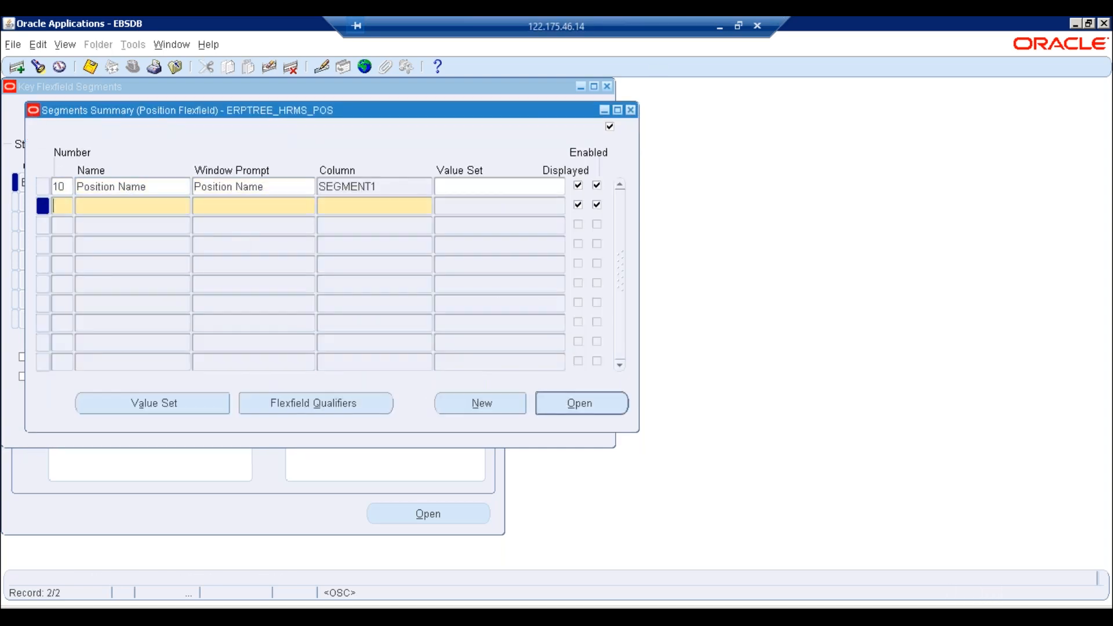
text(20)
key(Tab)
text(Position Number)
key(Tab)
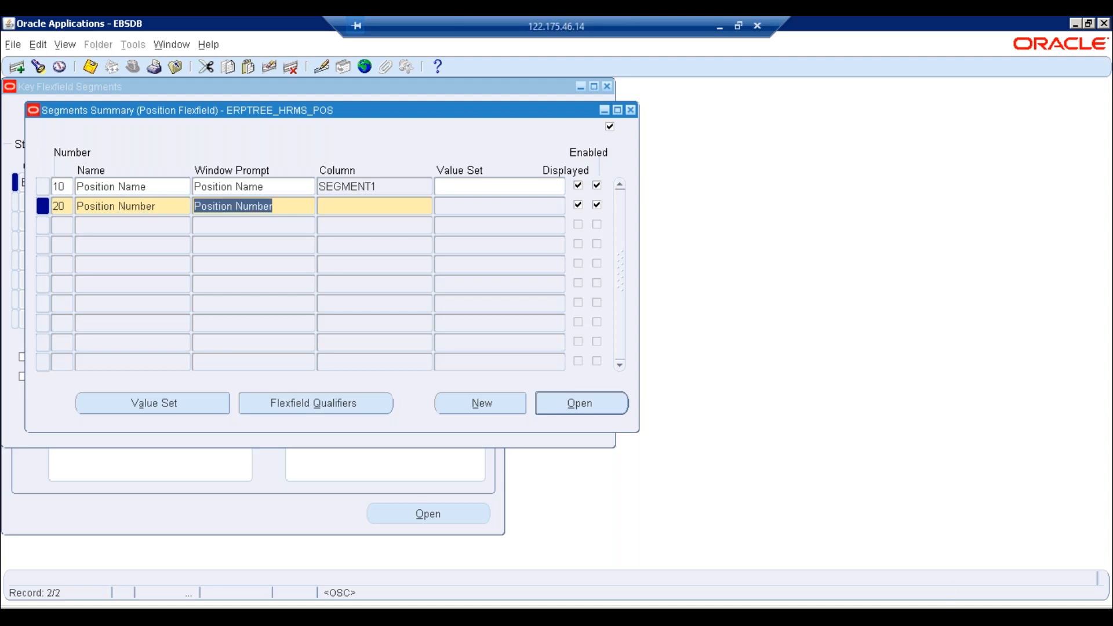
Assign the column SEGMENT2 to the Position Number segment from the list of available columns.
key(Tab)
text(segMENT)
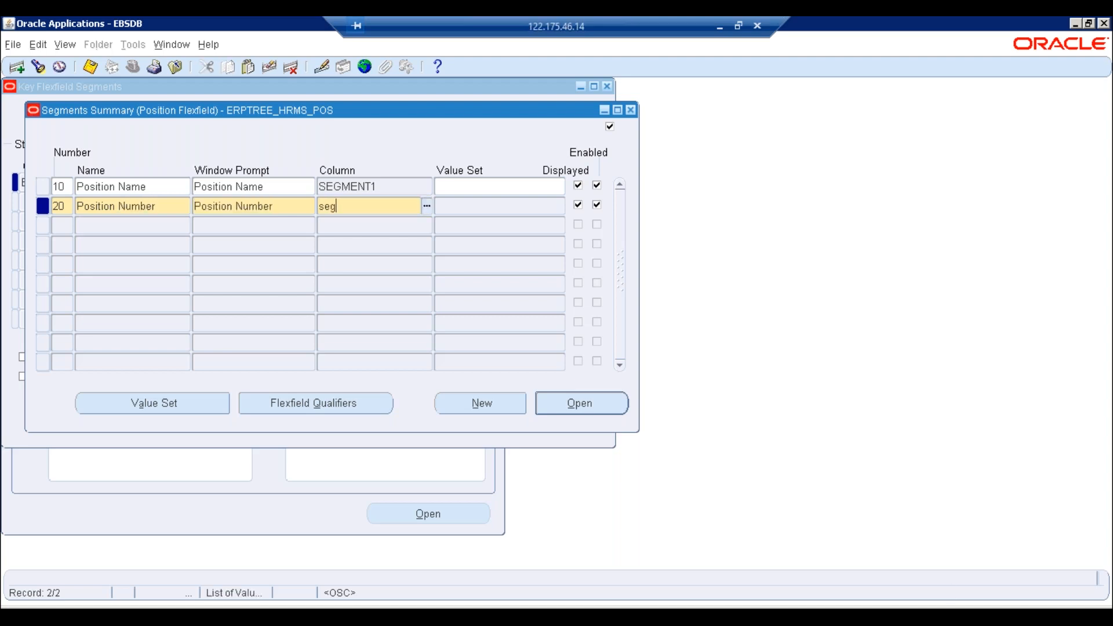
key(Tab)
key(Down)
key(Down)
key(Down)
key(Down)
key(Down)
key(Down)
key(Down)
key(Down)
key(Down)
key(Down)
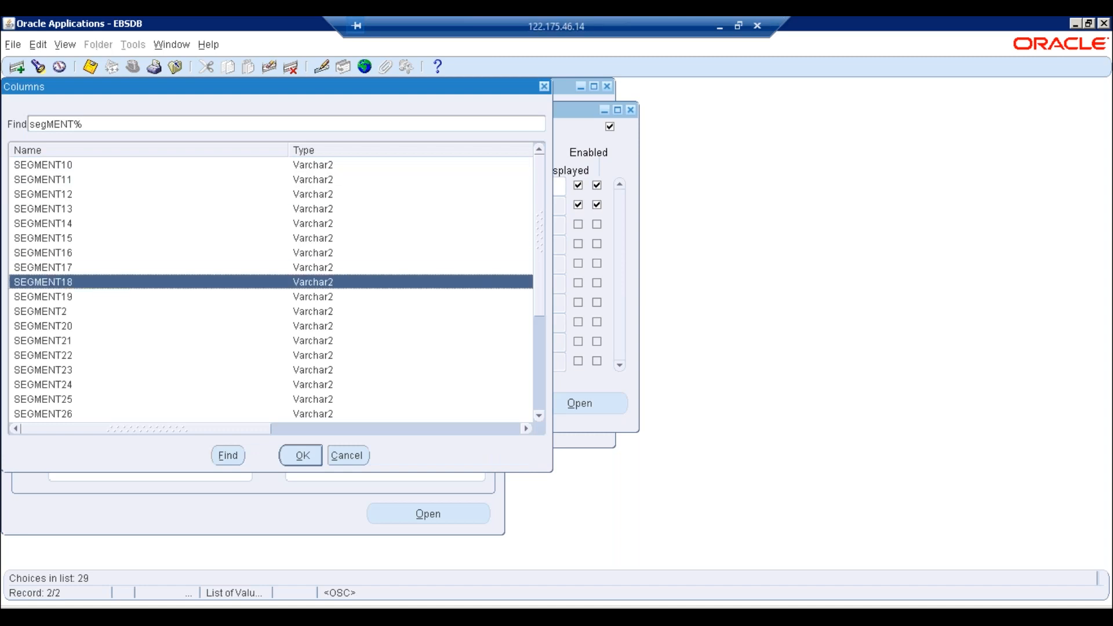
key(Return)
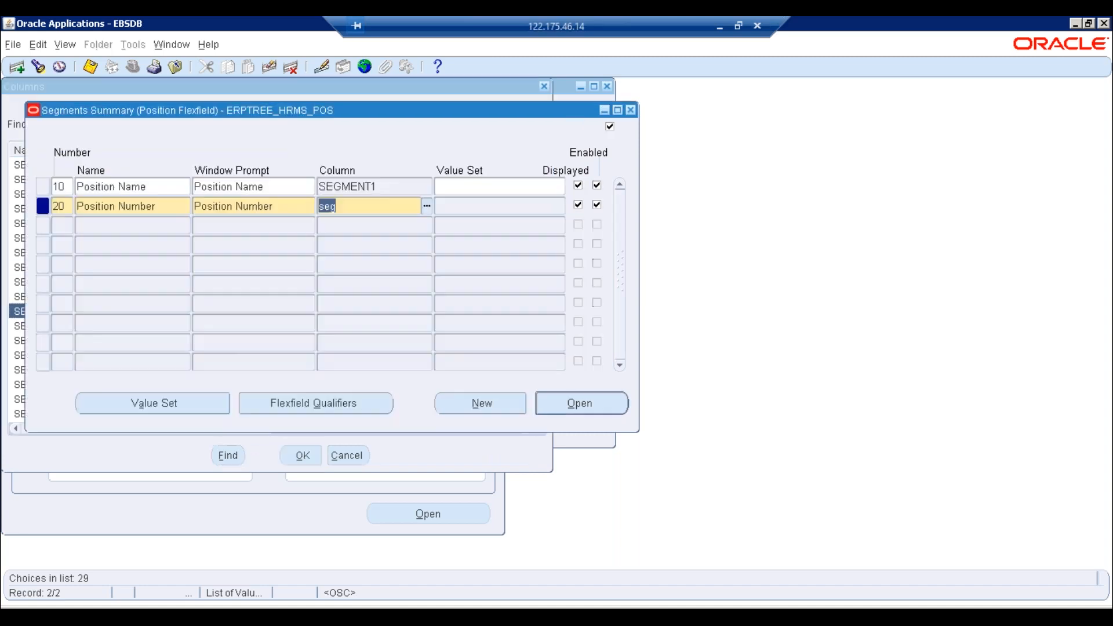
Make the Position Number segment not required in its details, save it, and close the details.
click(560, 413)
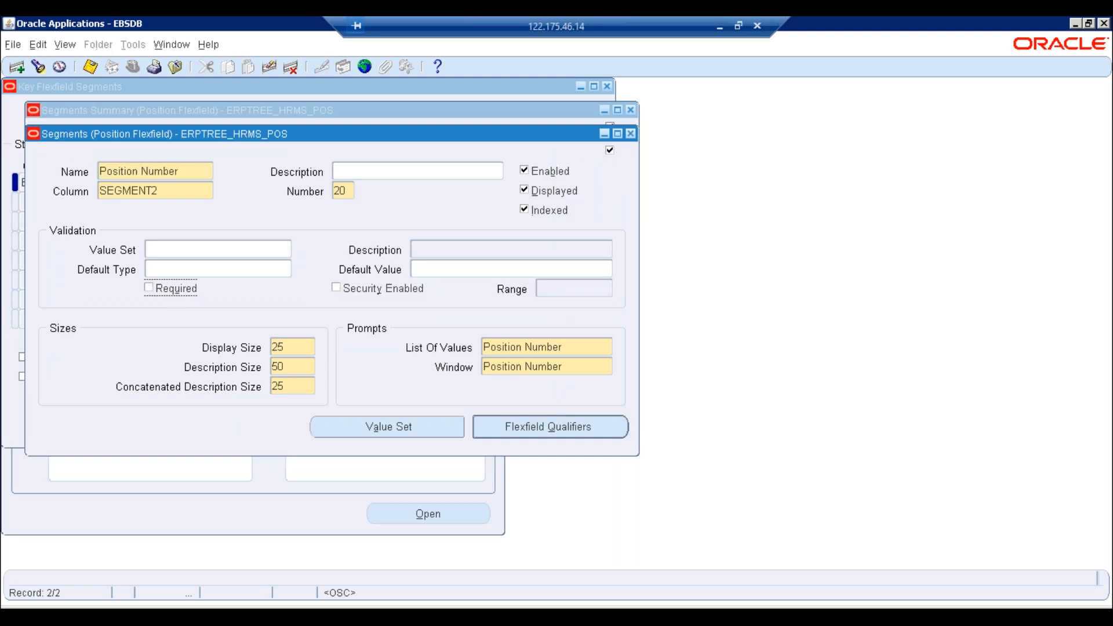
key(Return)
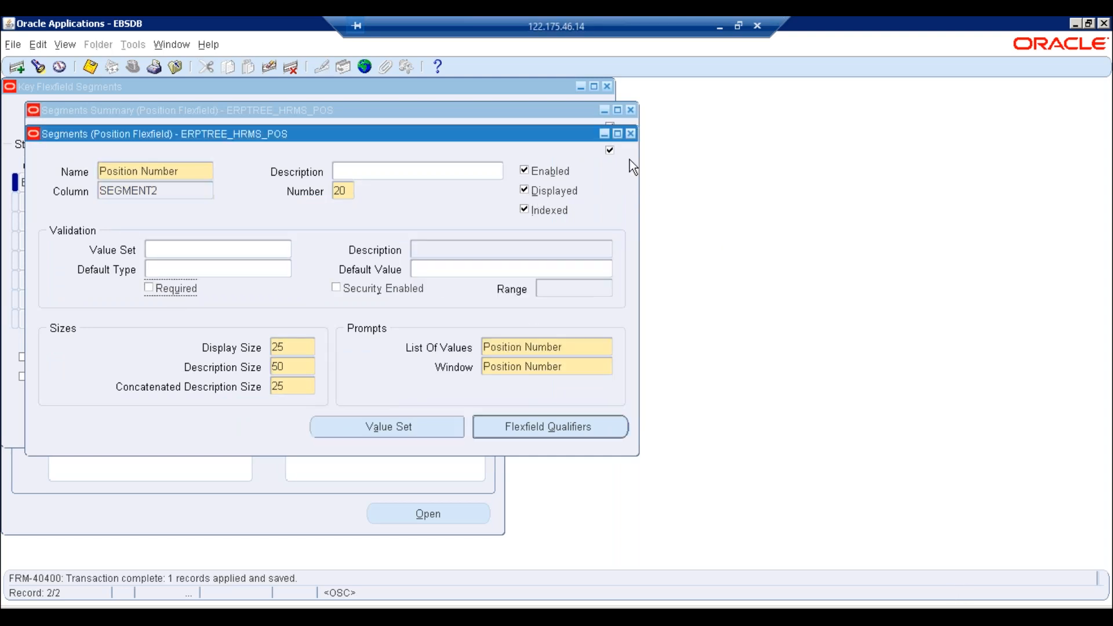
click(632, 133)
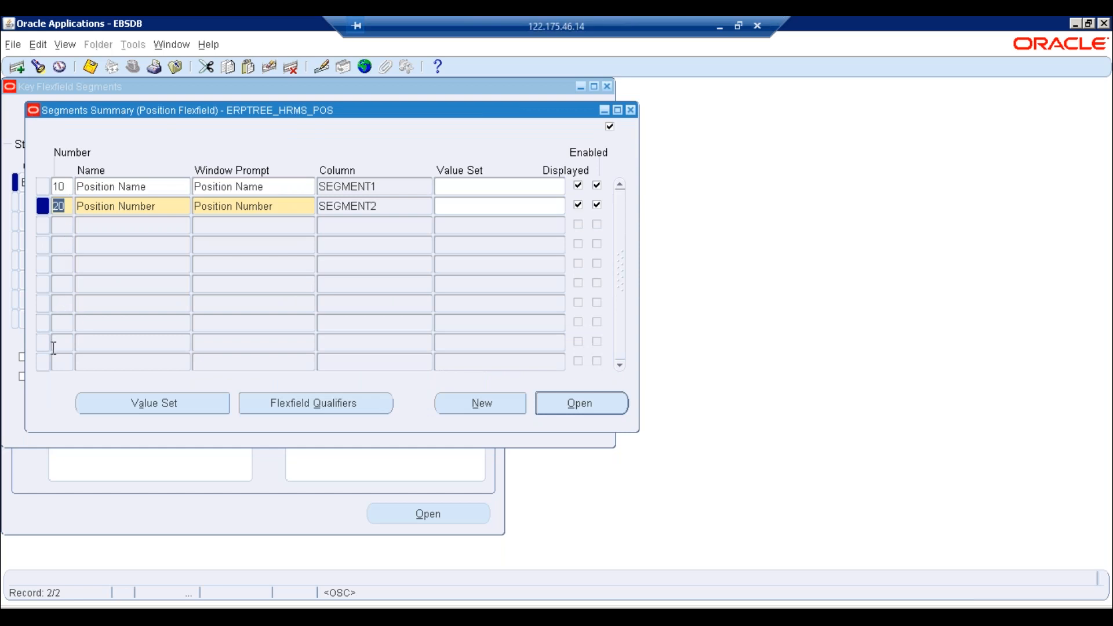
Start a third segment row with number 30 below Position Number and delete the row again.
click(70, 186)
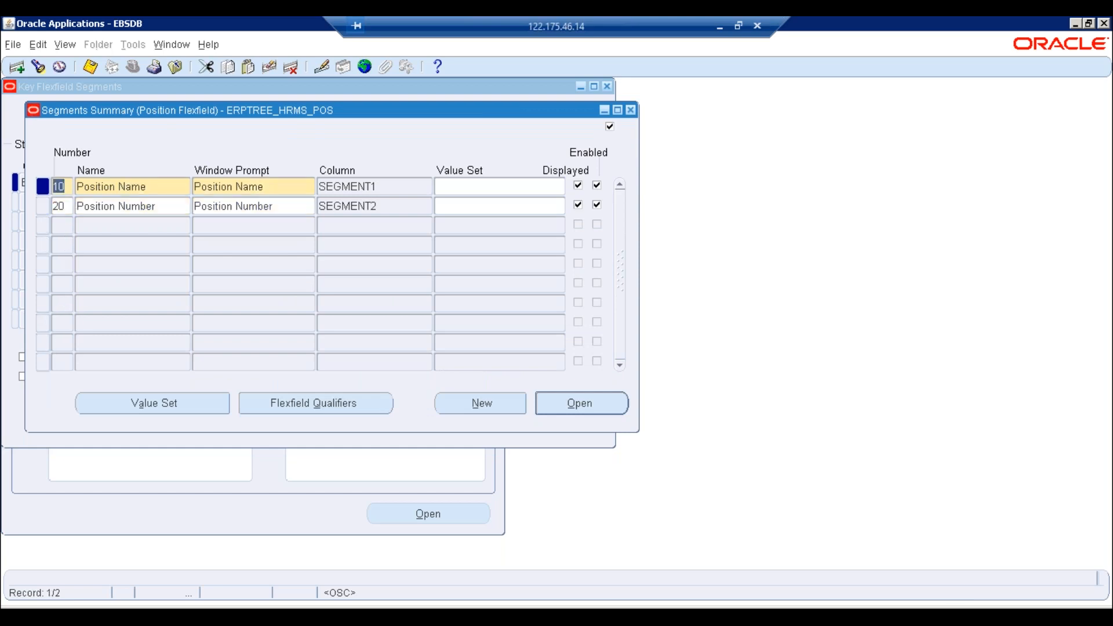
click(70, 207)
click(65, 230)
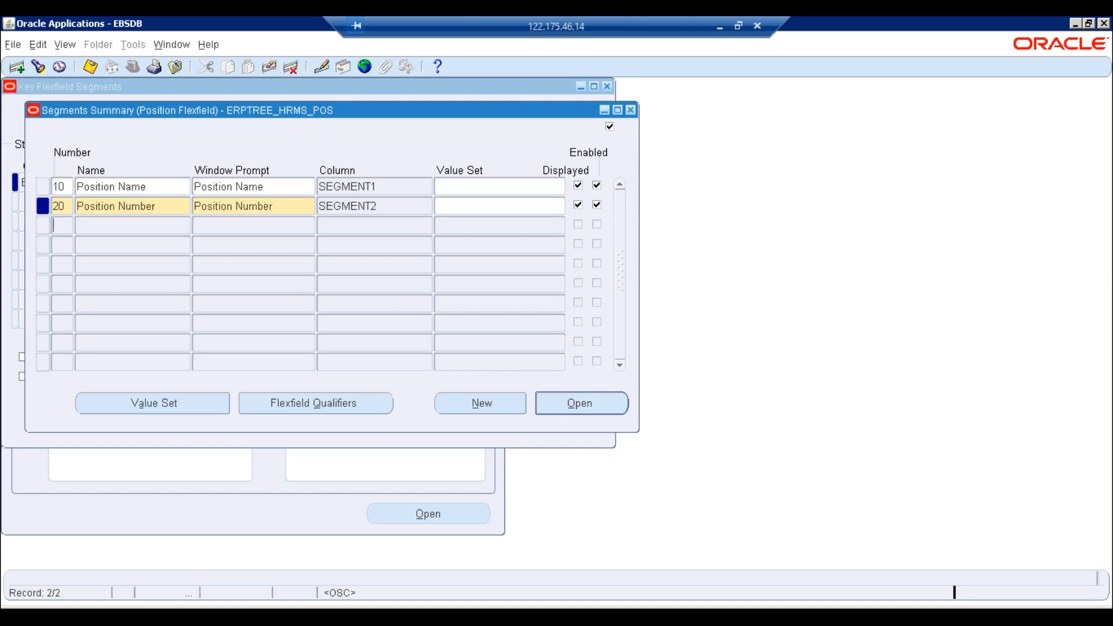
text(30)
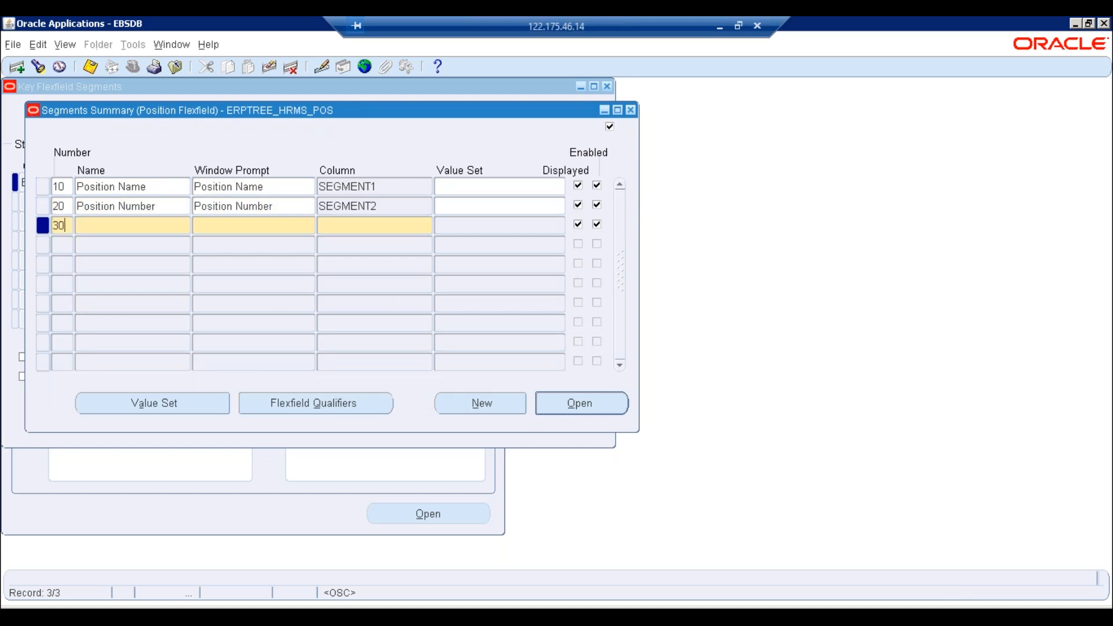
click(269, 67)
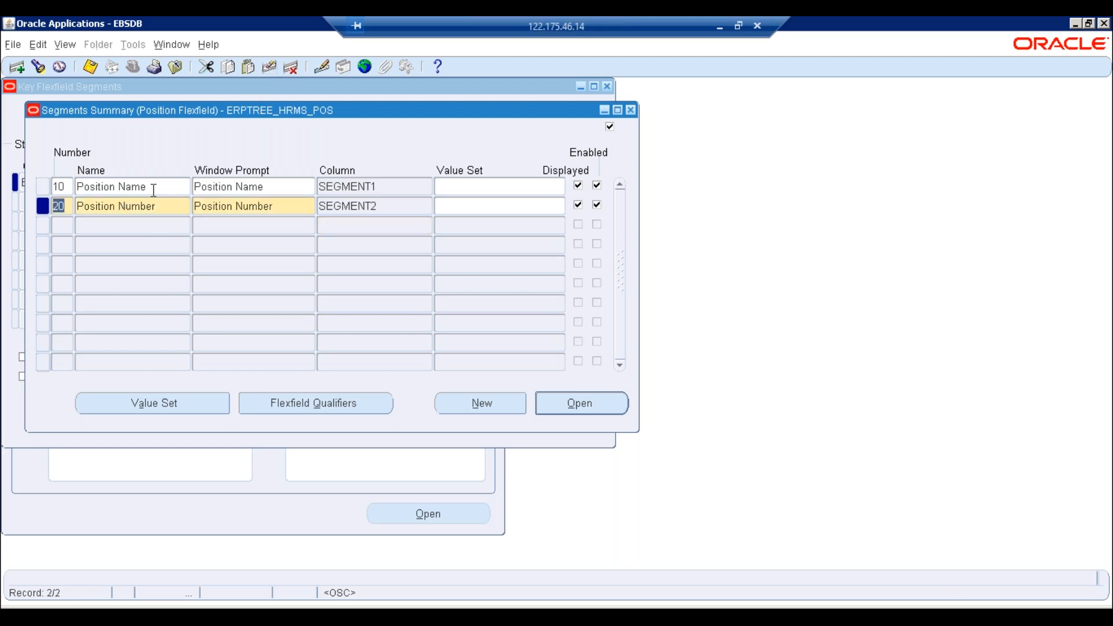
click(393, 207)
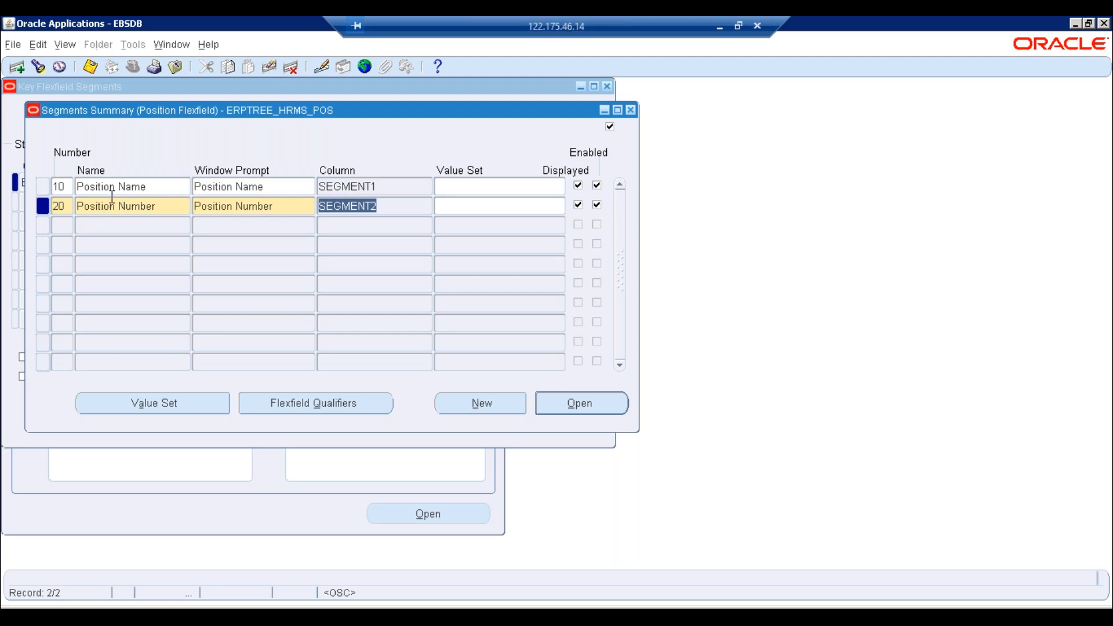
click(158, 190)
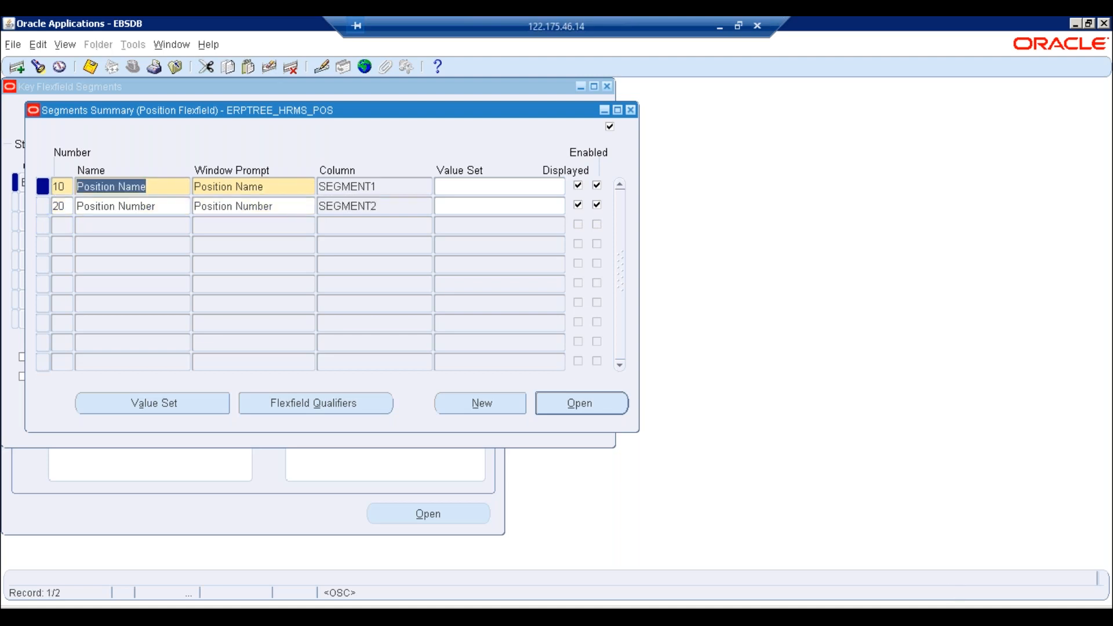
click(164, 211)
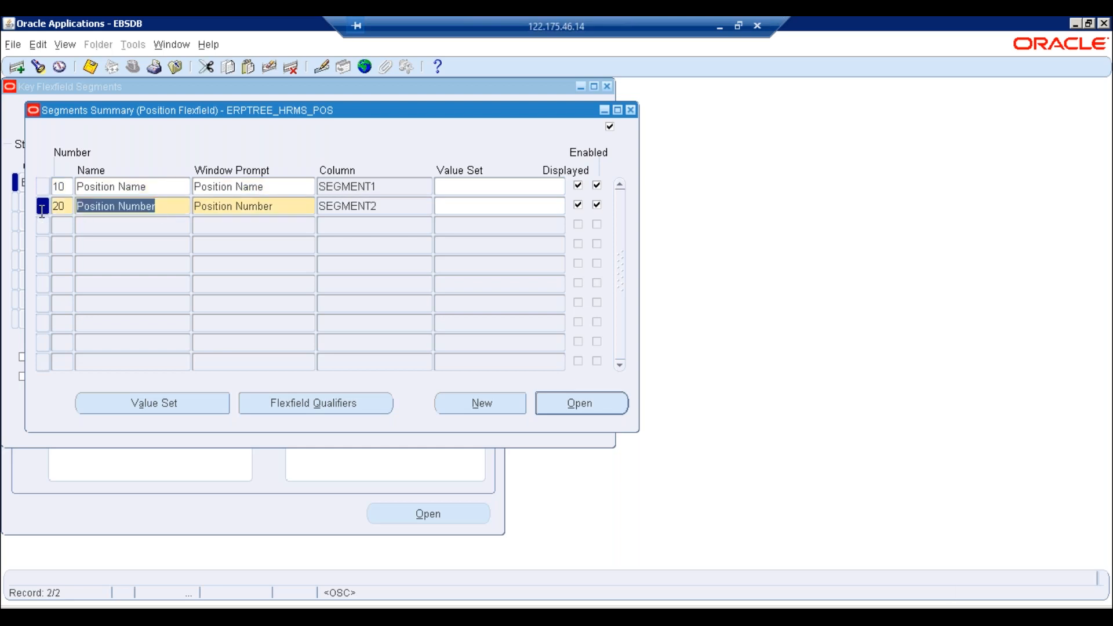
click(62, 190)
click(70, 207)
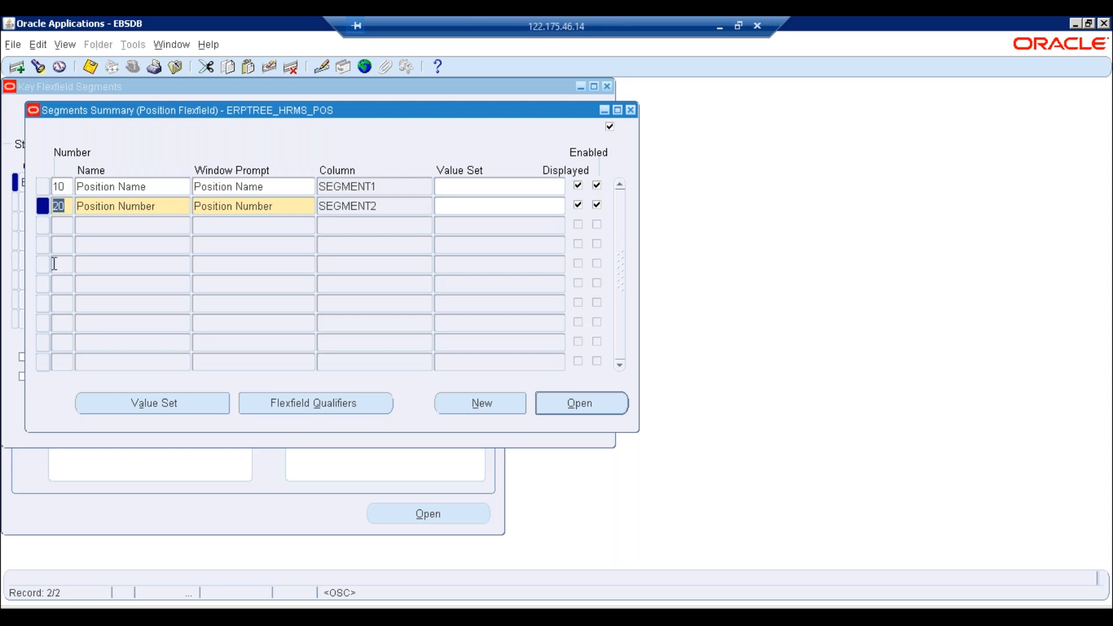
Insert a segment row numbered 15 between Position Name and Position Number and delete it again.
click(258, 187)
key(ctrl+Down)
text(15)
key(Tab)
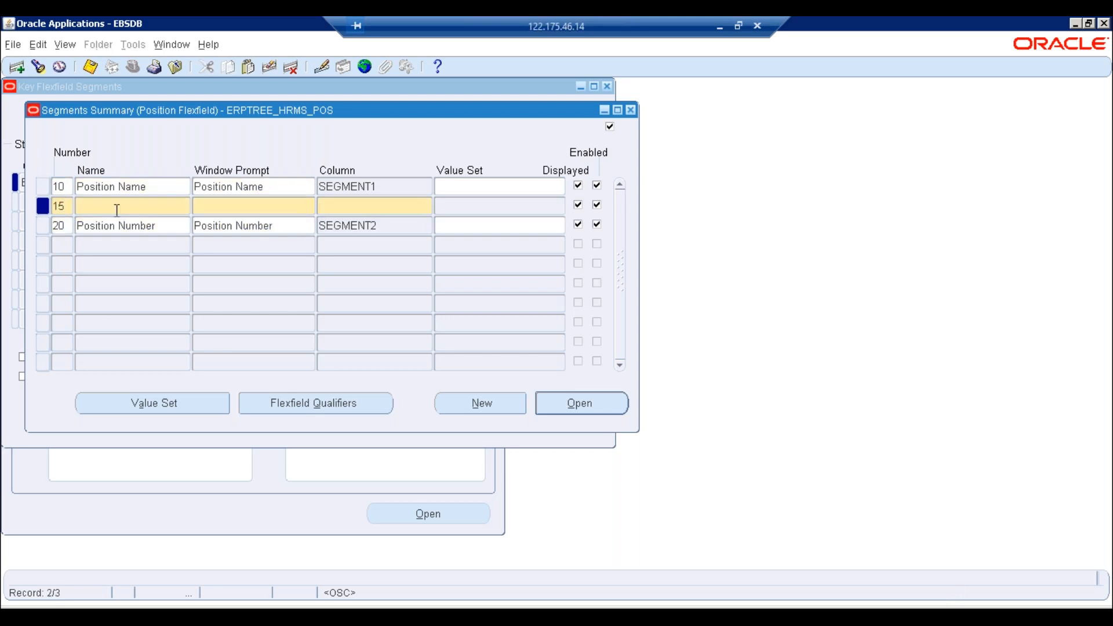
click(272, 66)
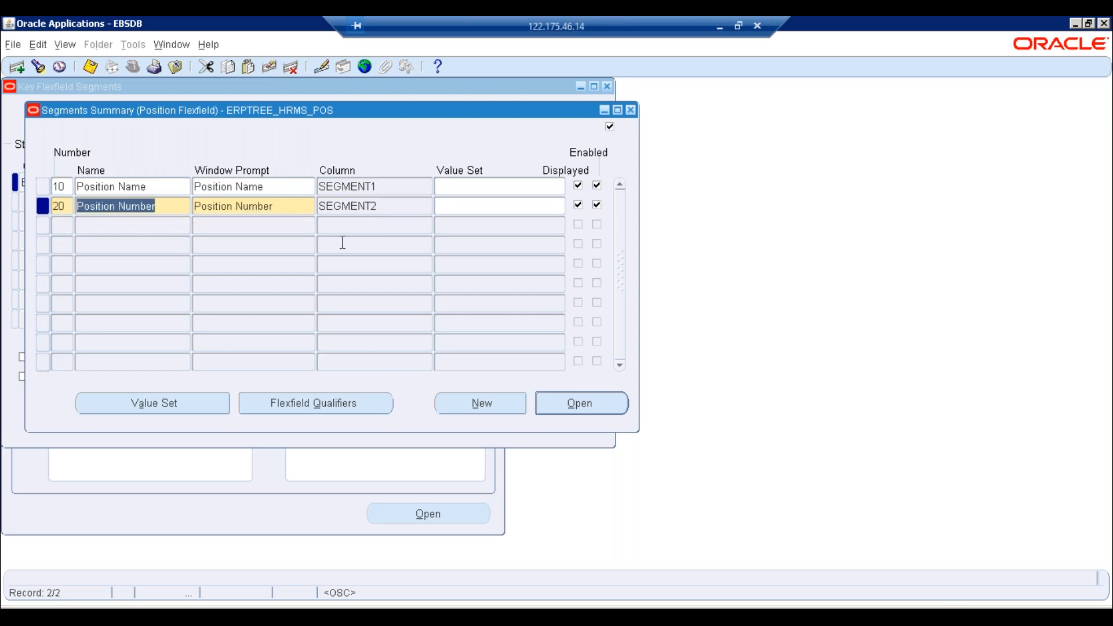
Insert an empty segment row between Position Name and Position Number and remove it again.
key(Down)
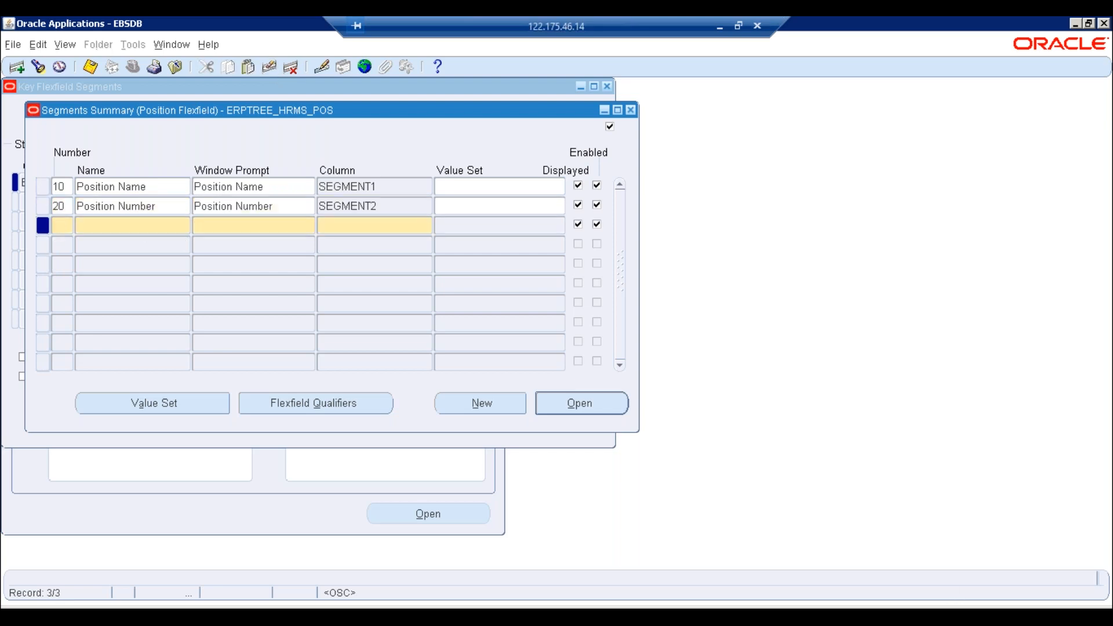
key(Up)
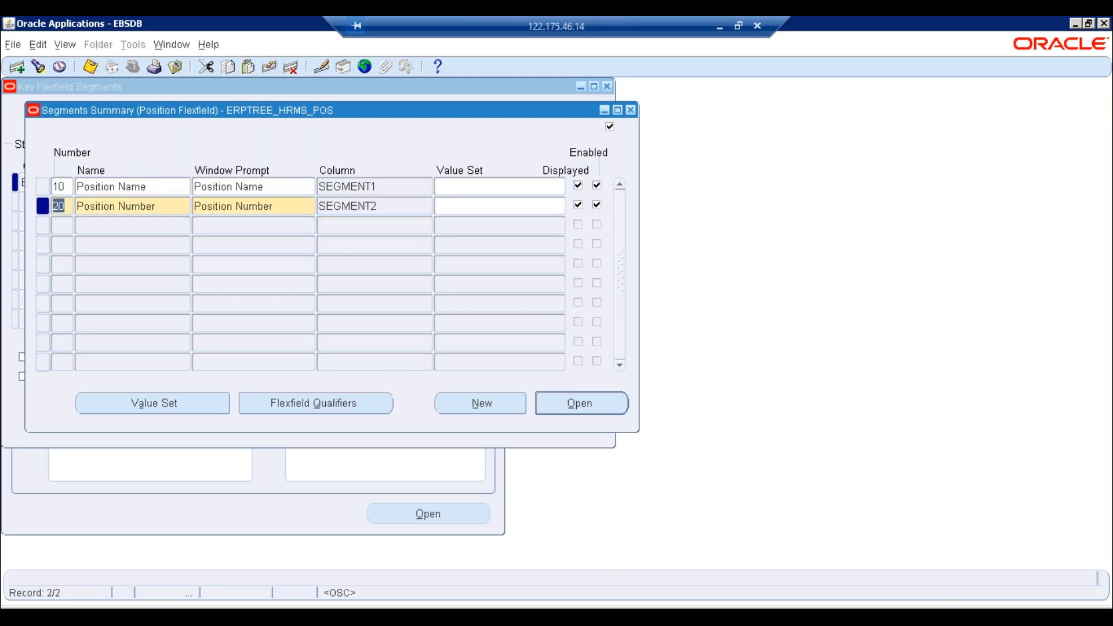
key(Up)
key(ctrl+Down)
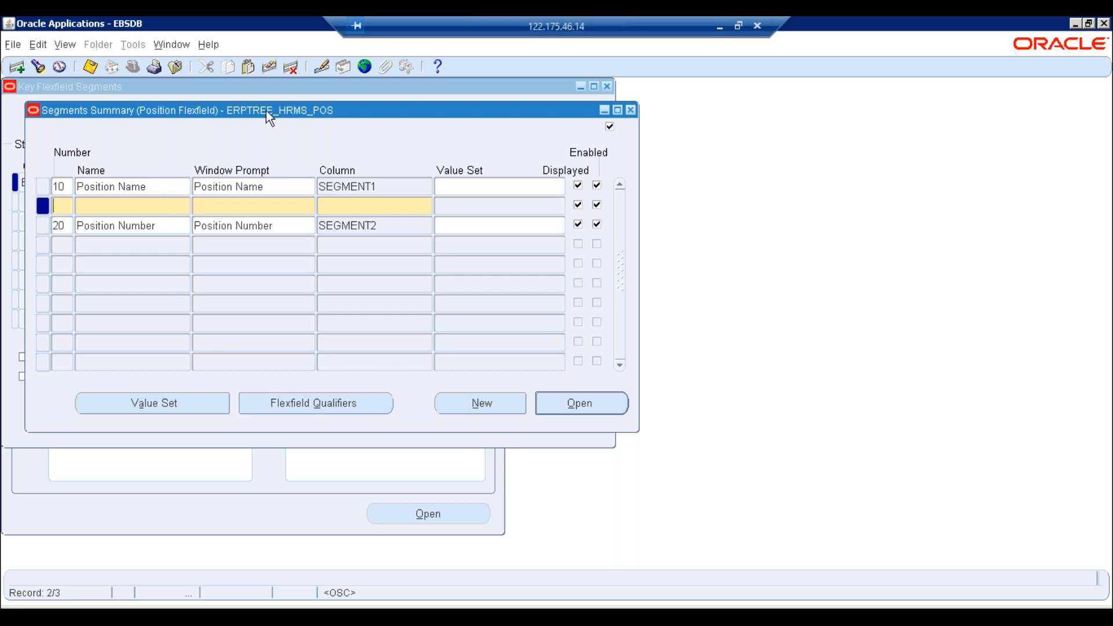
click(269, 66)
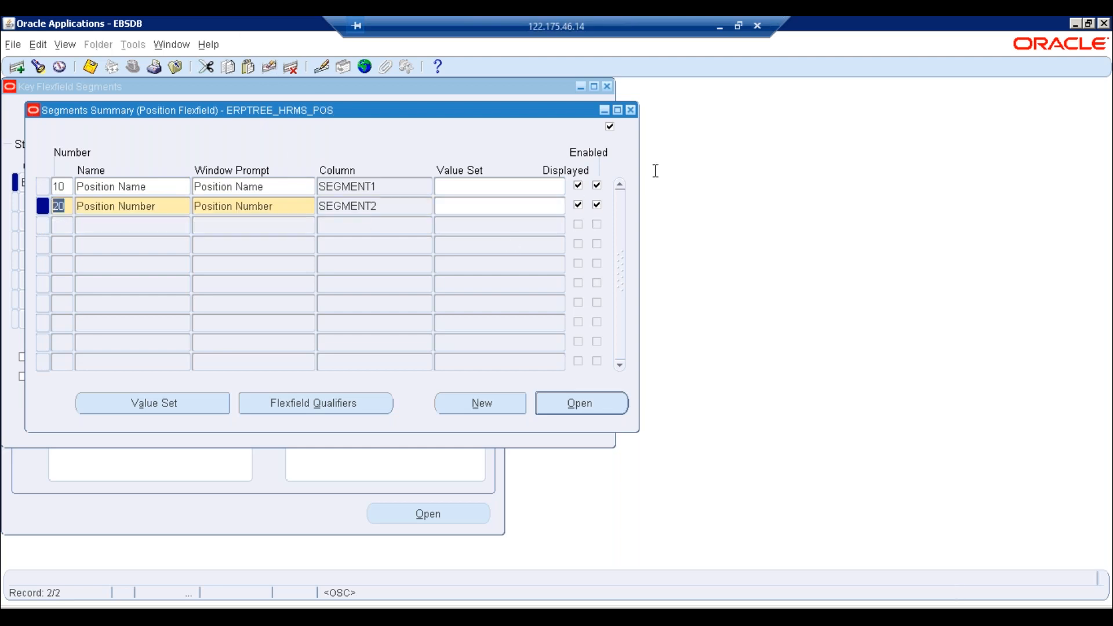
Close the segments summary, freeze the flexfield definition of ERPTREE_HRMS_POS, and compile it, accepting the notes.
click(631, 110)
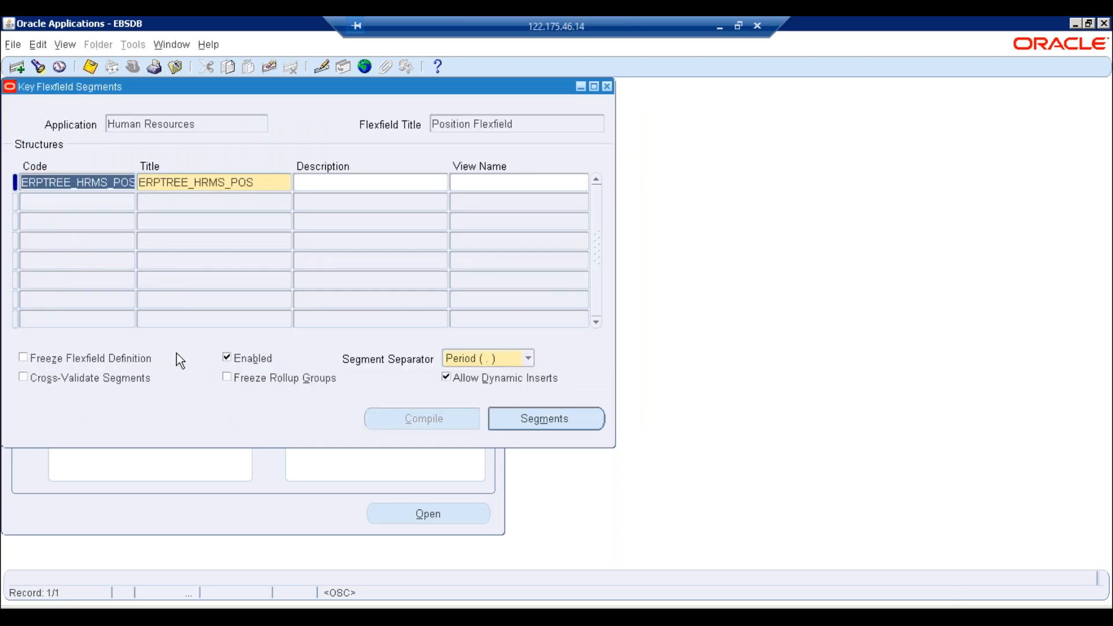
click(85, 361)
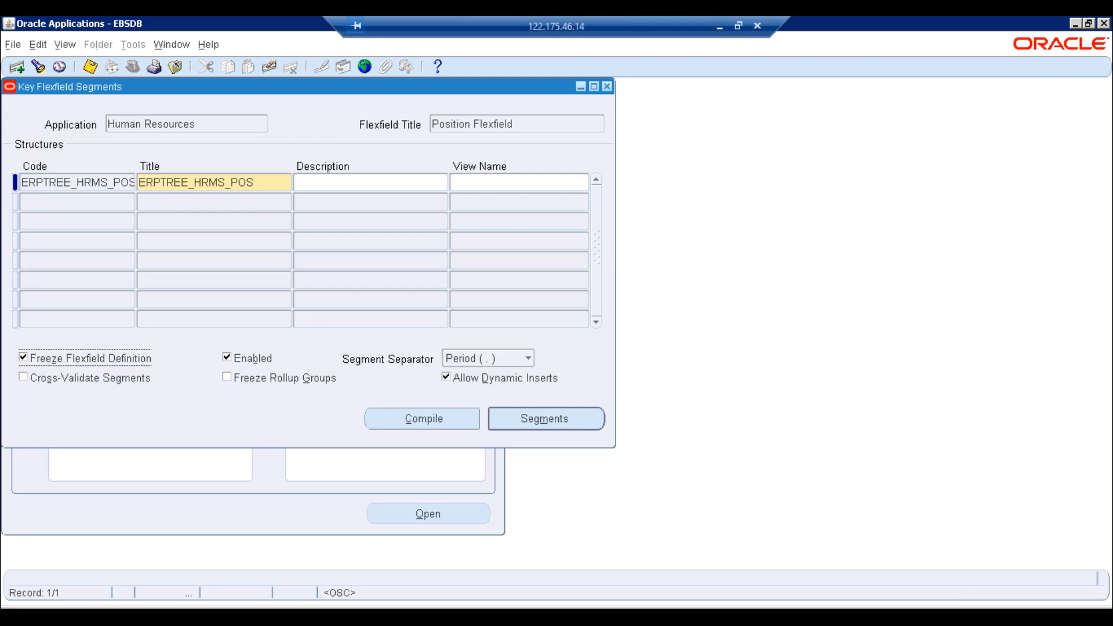
click(418, 423)
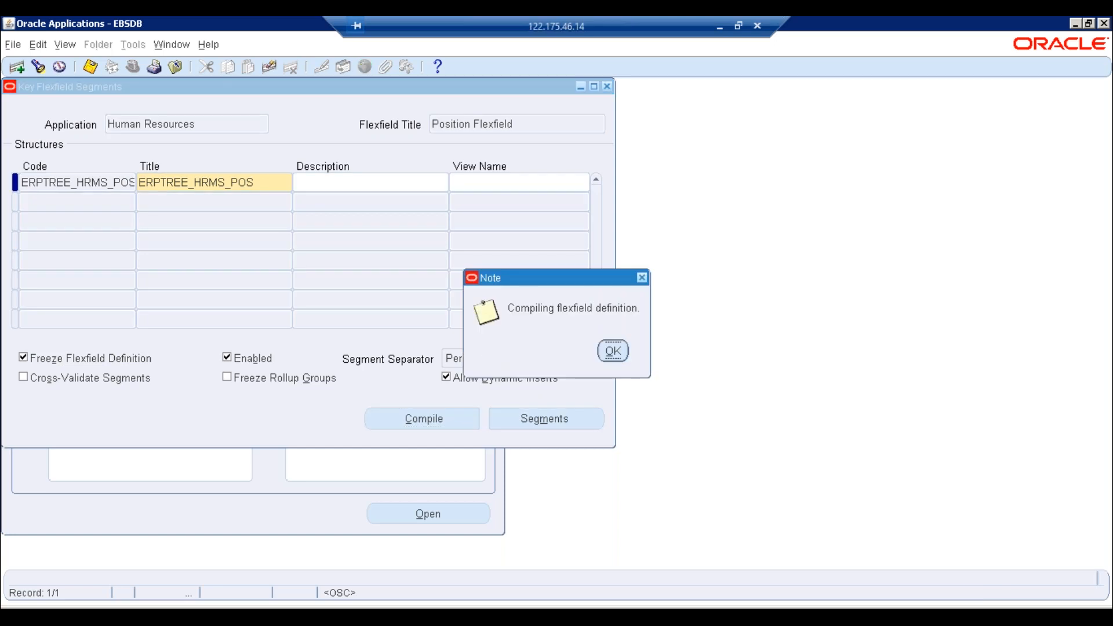
key(Return)
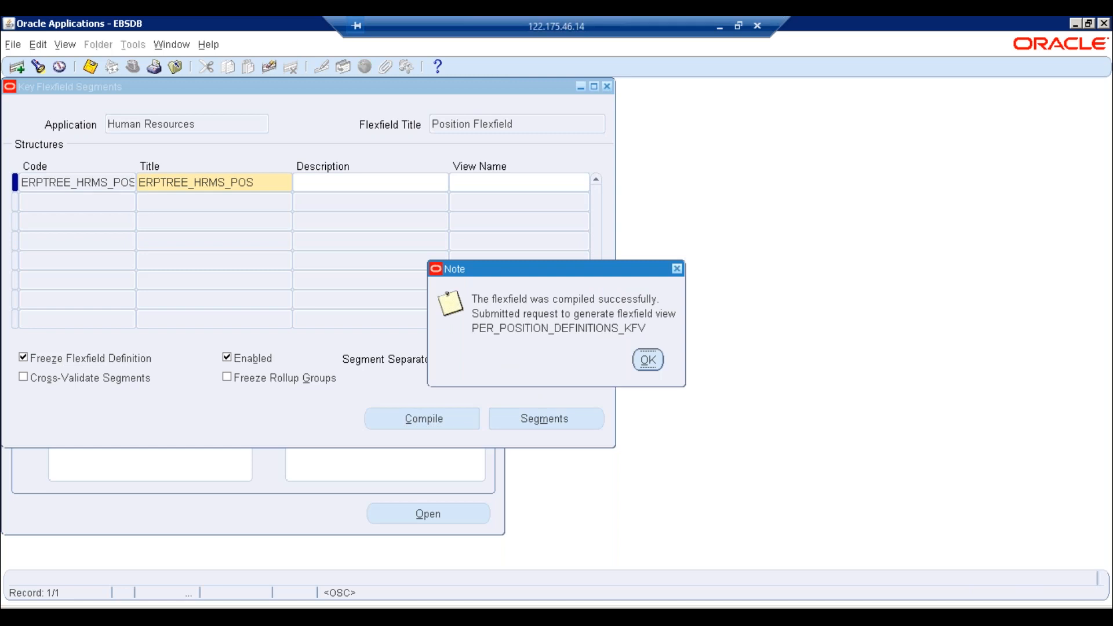
key(Return)
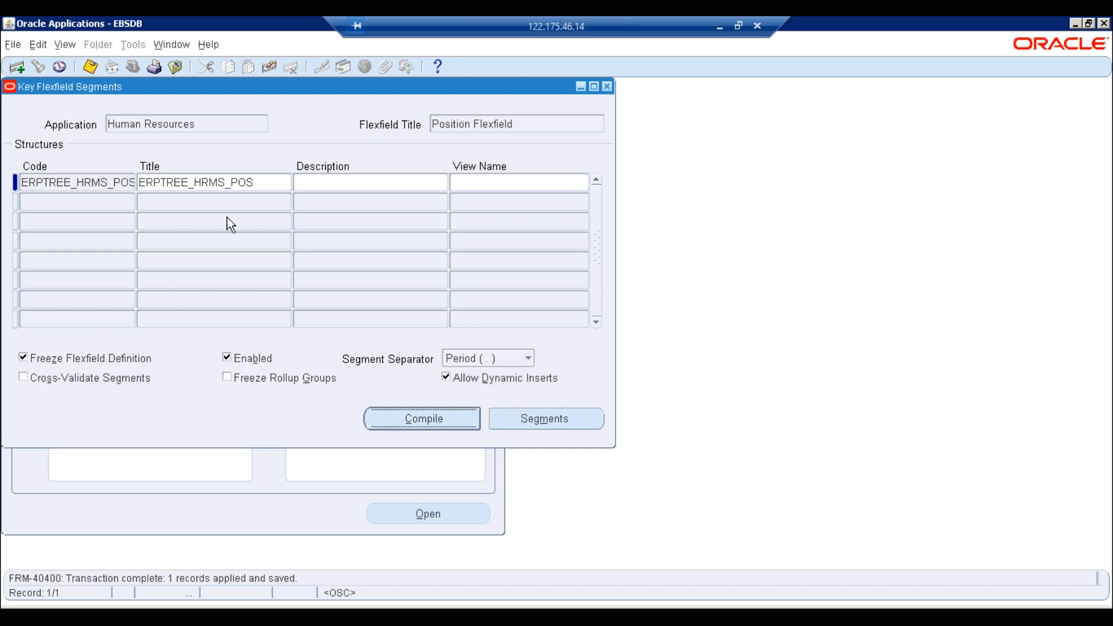
Close the key flexfield segments form and switch to the ERP TREE HRMS Manager responsibility.
click(607, 87)
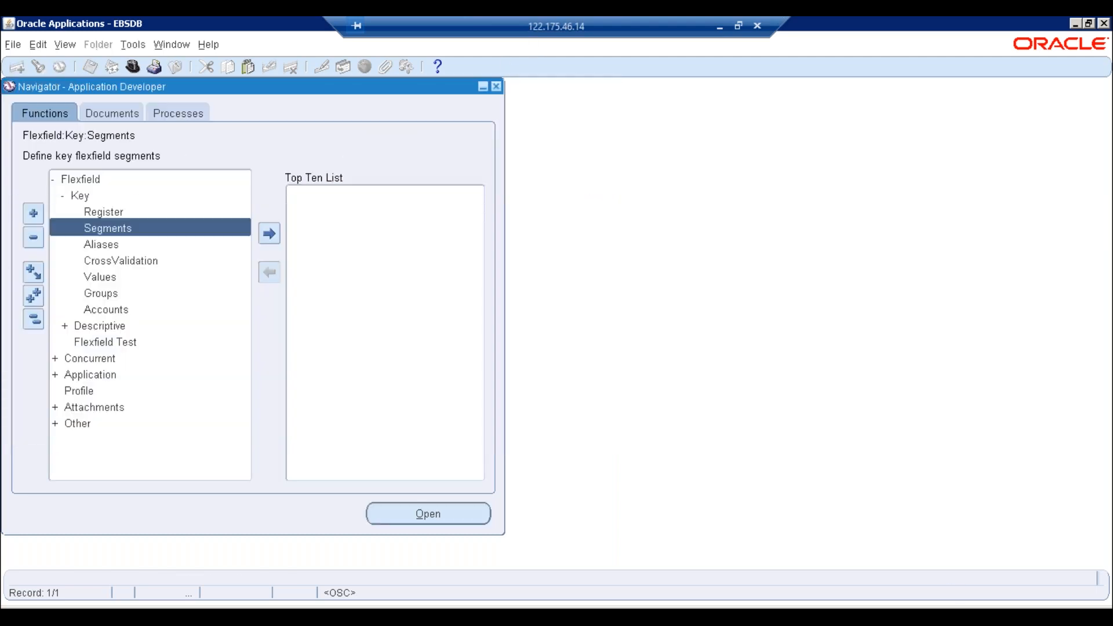
click(32, 322)
click(133, 66)
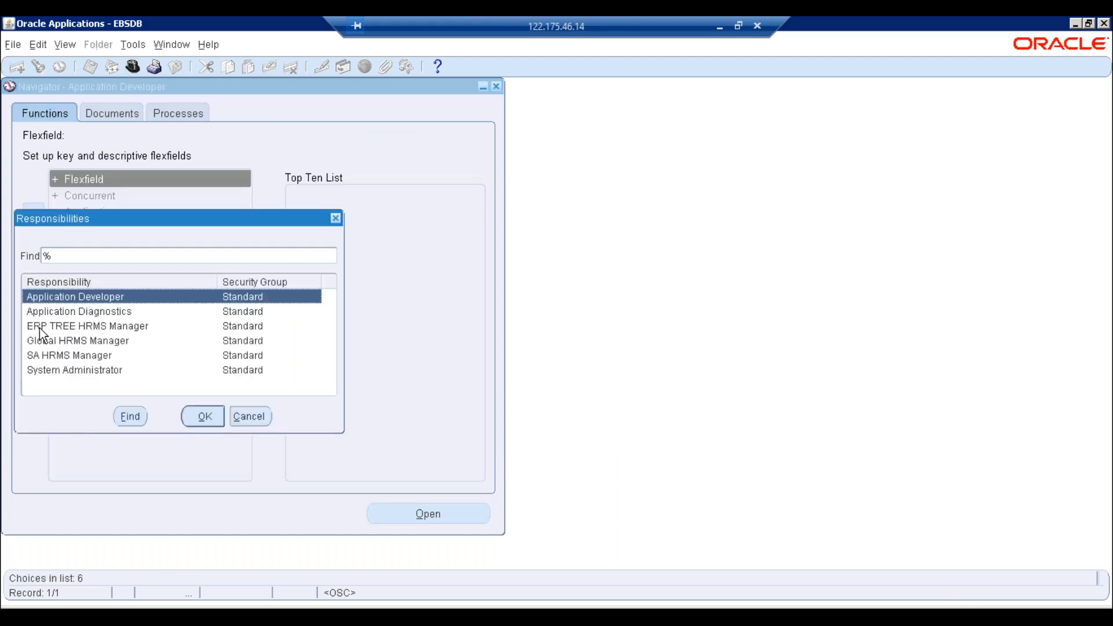
double_click(40, 328)
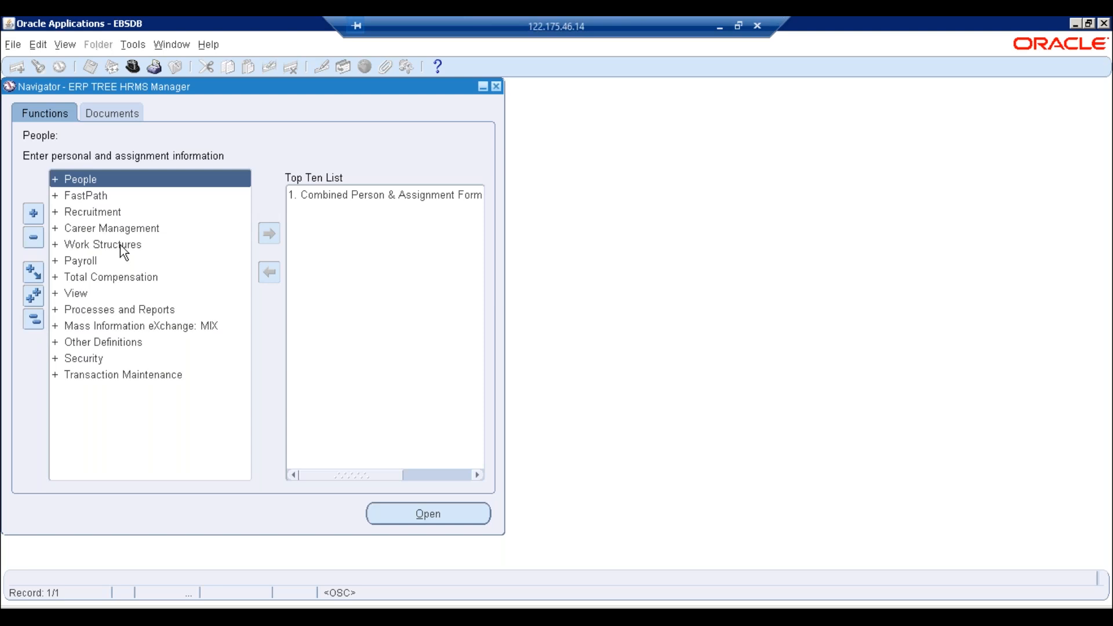
Open the Work Structures position description form, keep the current effective date, and start a new position.
double_click(123, 251)
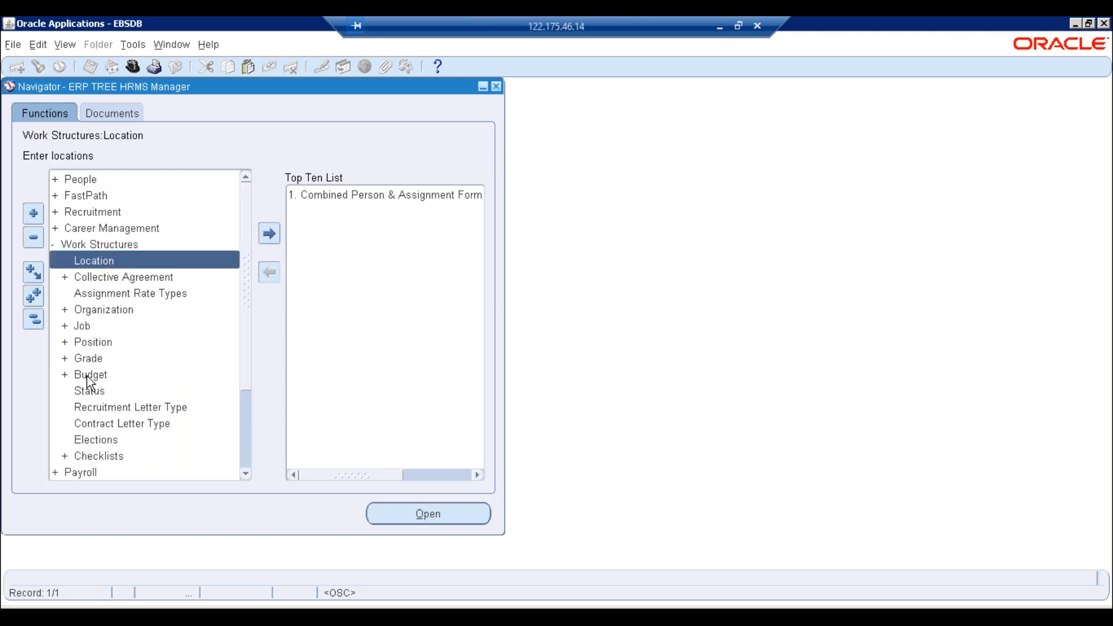
double_click(94, 344)
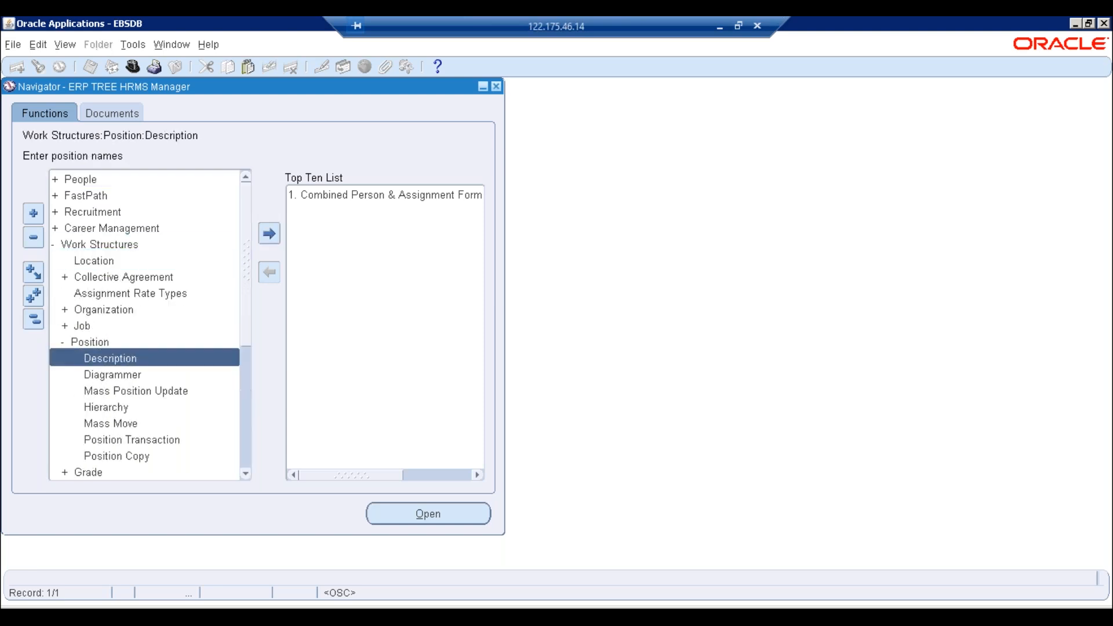
double_click(109, 364)
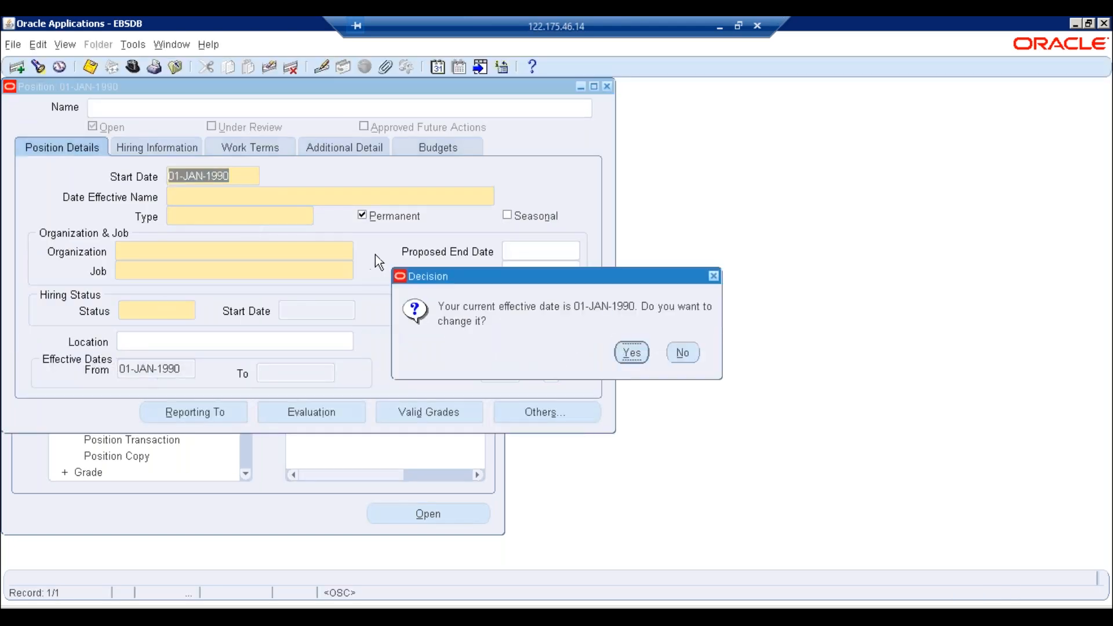
click(682, 352)
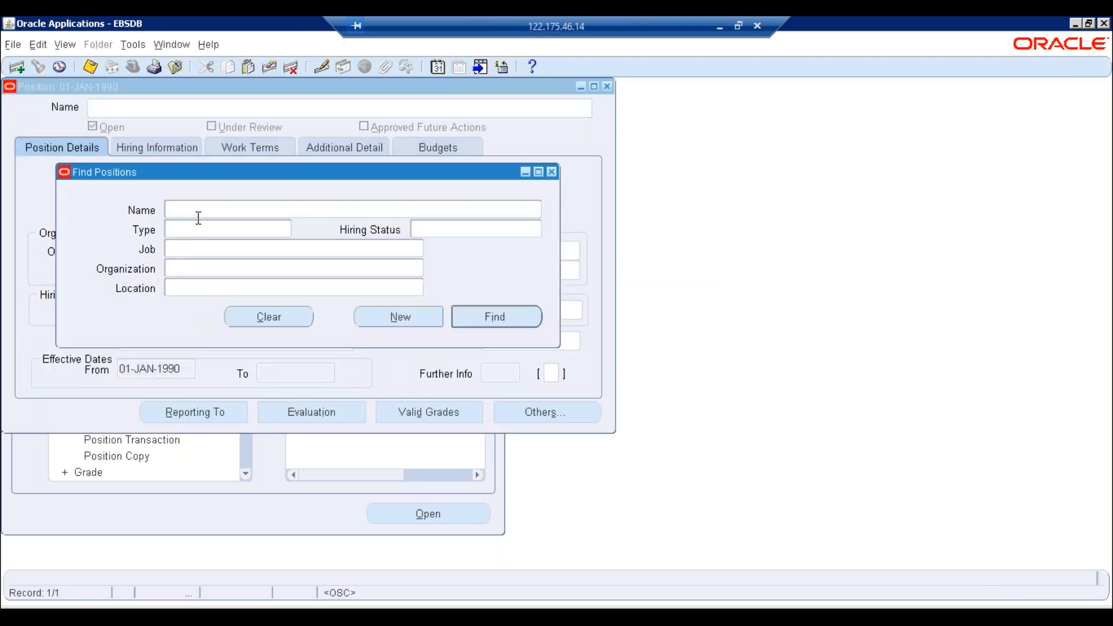
click(420, 328)
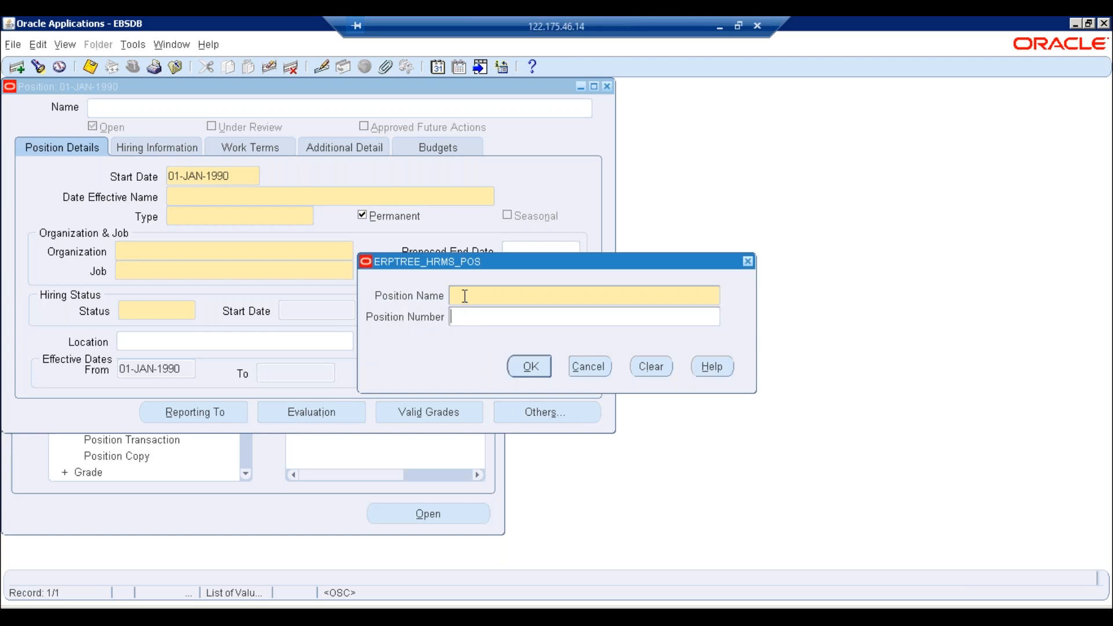
Enter I.T Manager as the position name and 001 as the position number for the new position.
text(M)
key(BackSpace)
text(M)
key(BackSpace)
text(I.T Man)
text(ager)
key(Tab)
text(001)
key(Return)
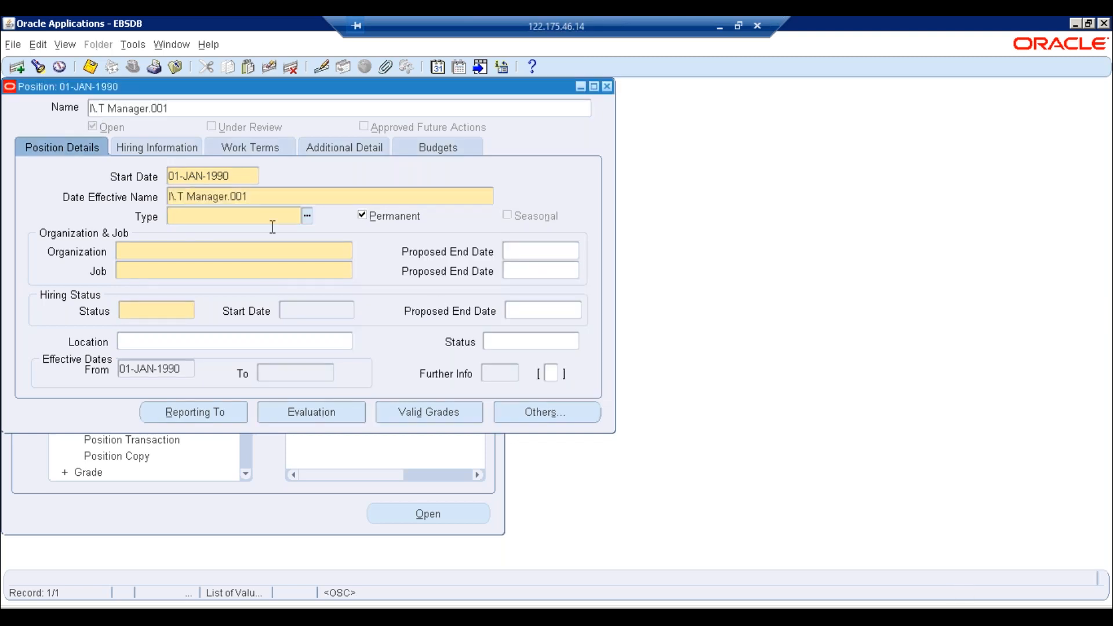
Set the position type to None and the organization to I.T. Department.
key(ctrl+l)
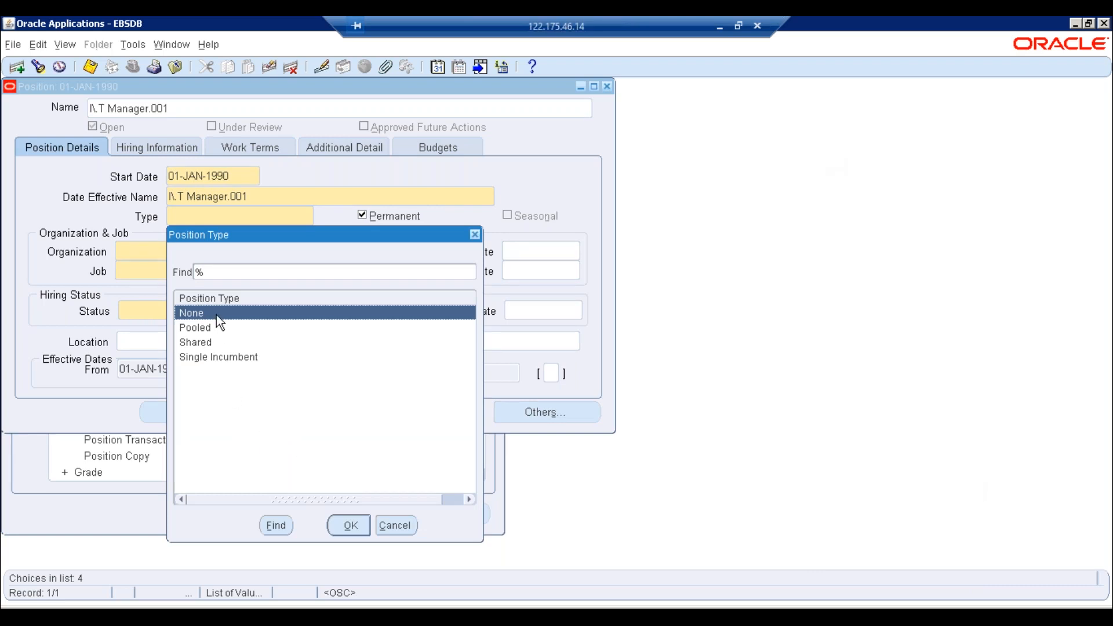
click(352, 527)
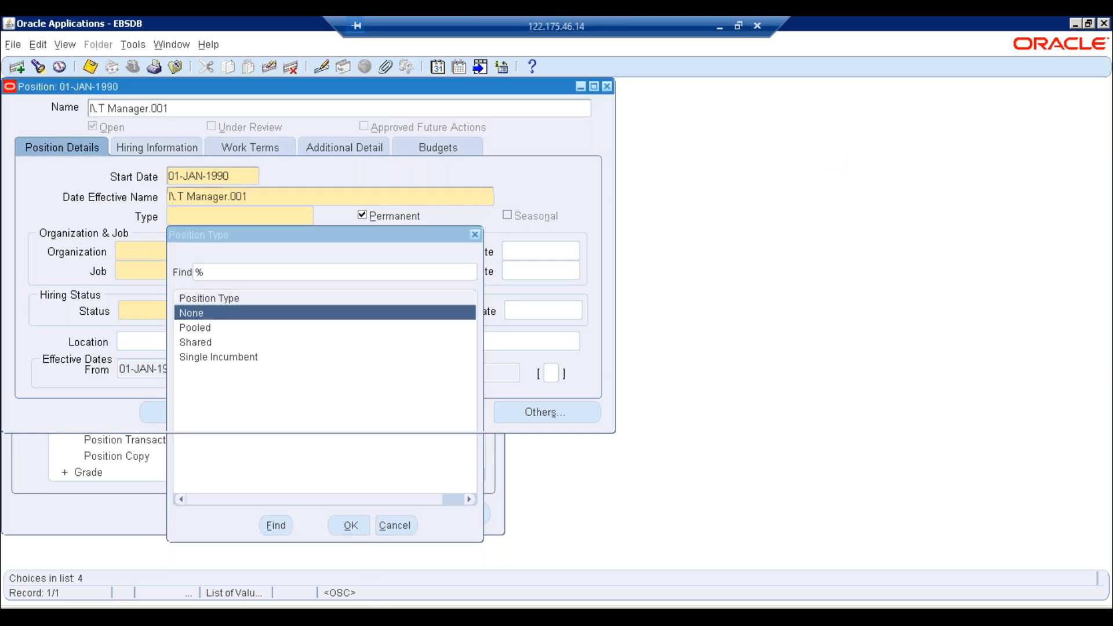
key(Tab)
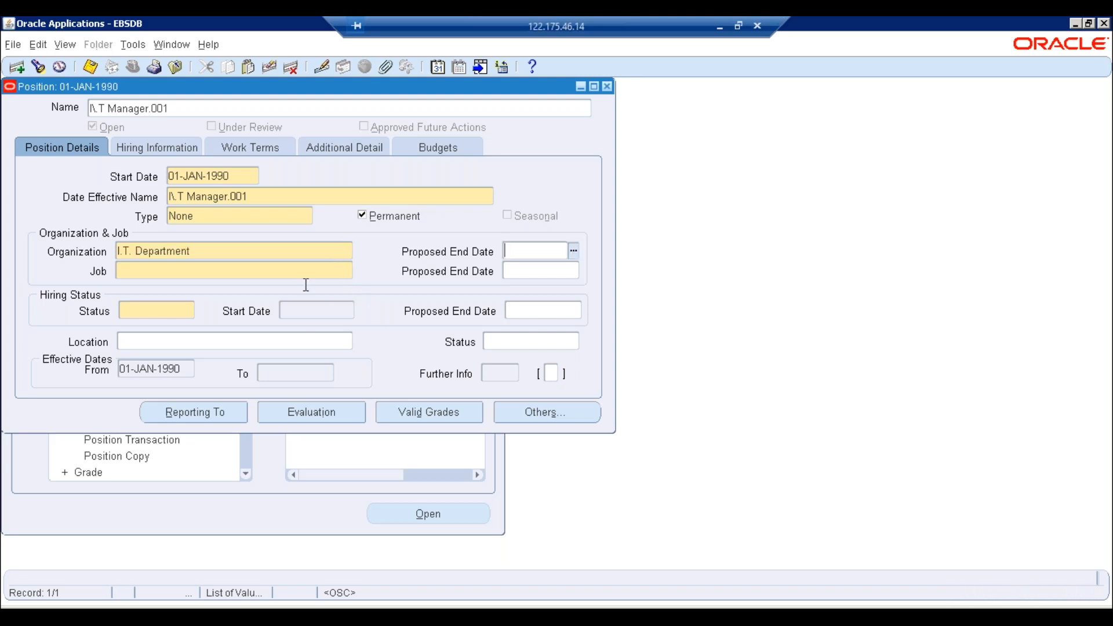
Review the organizations available for the I.T Manager position and close the list without changing the selection.
click(260, 260)
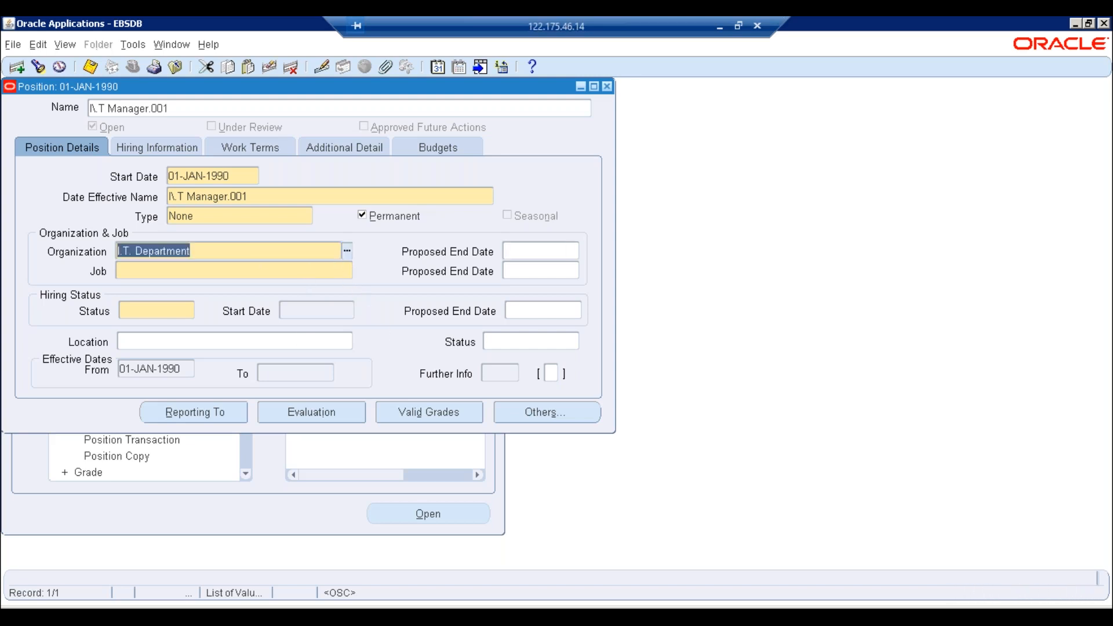
click(347, 248)
text(%)
key(Return)
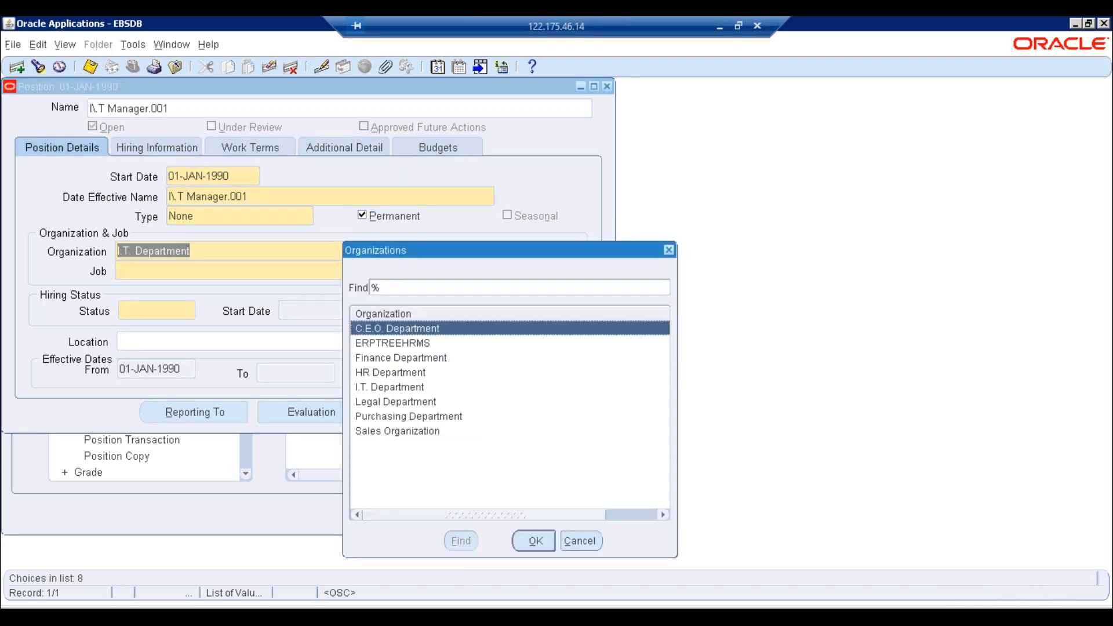
click(381, 388)
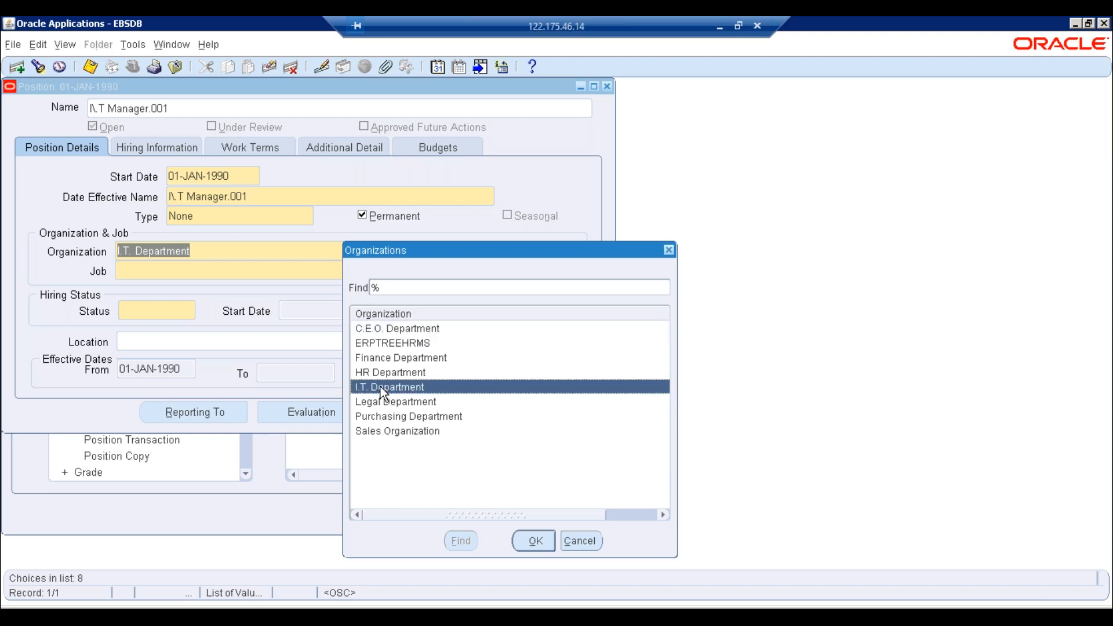
click(387, 358)
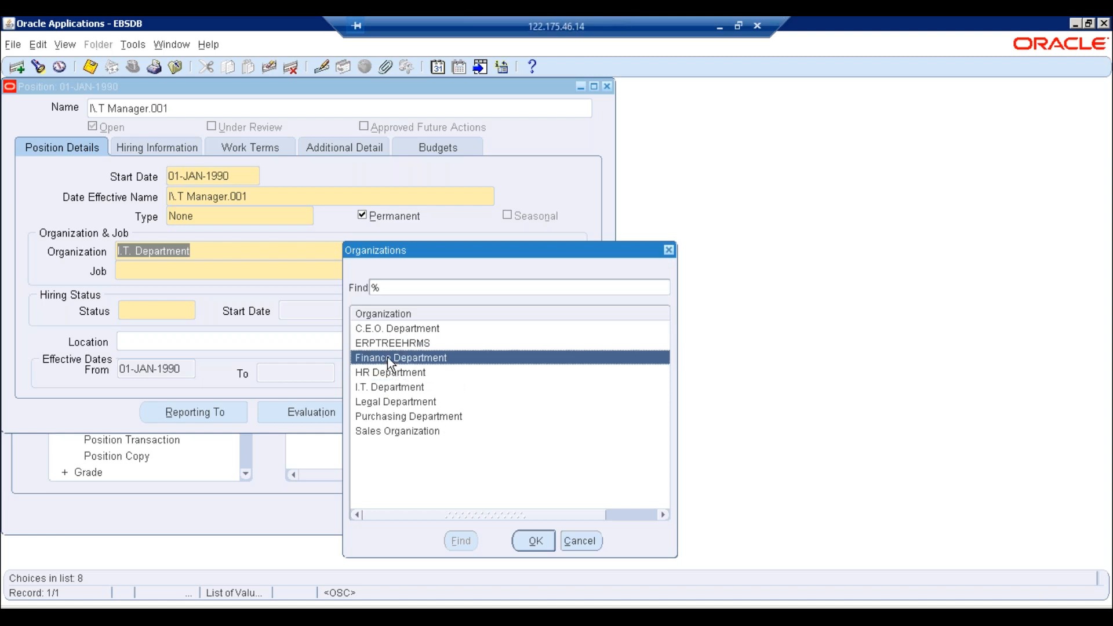
click(580, 540)
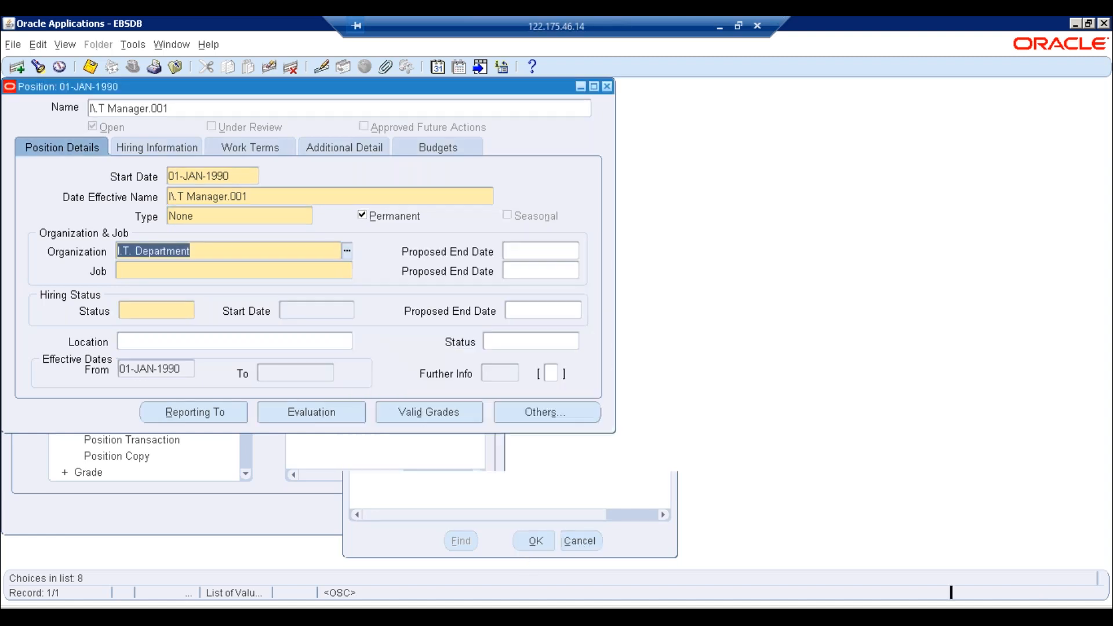
Set the job of the I.T Manager position to Manager from the full list of jobs.
click(214, 274)
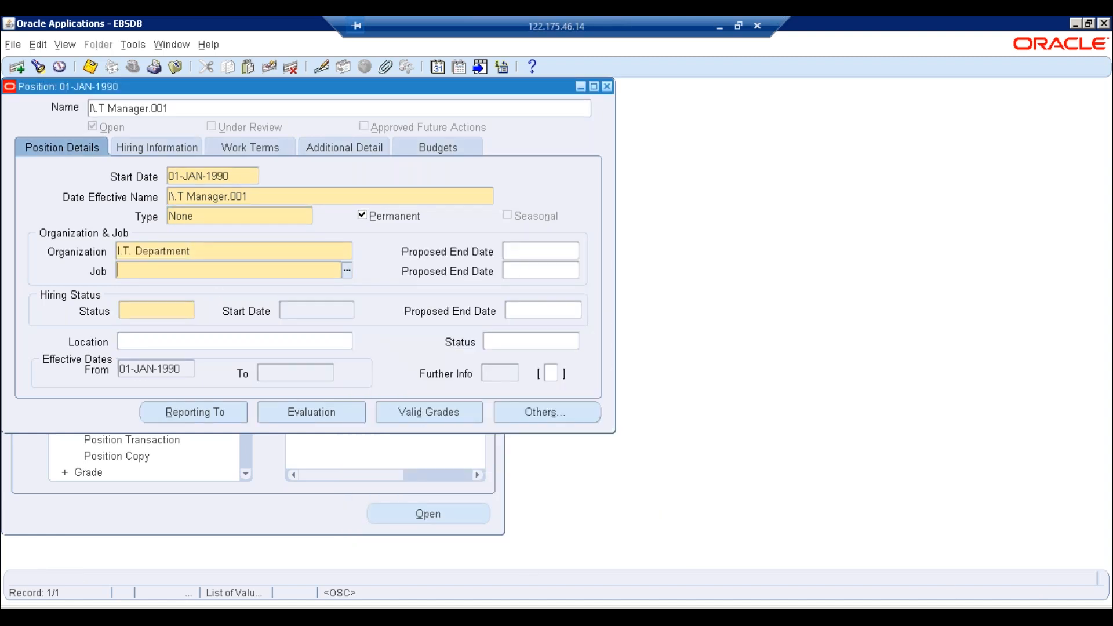
key(ctrl+l)
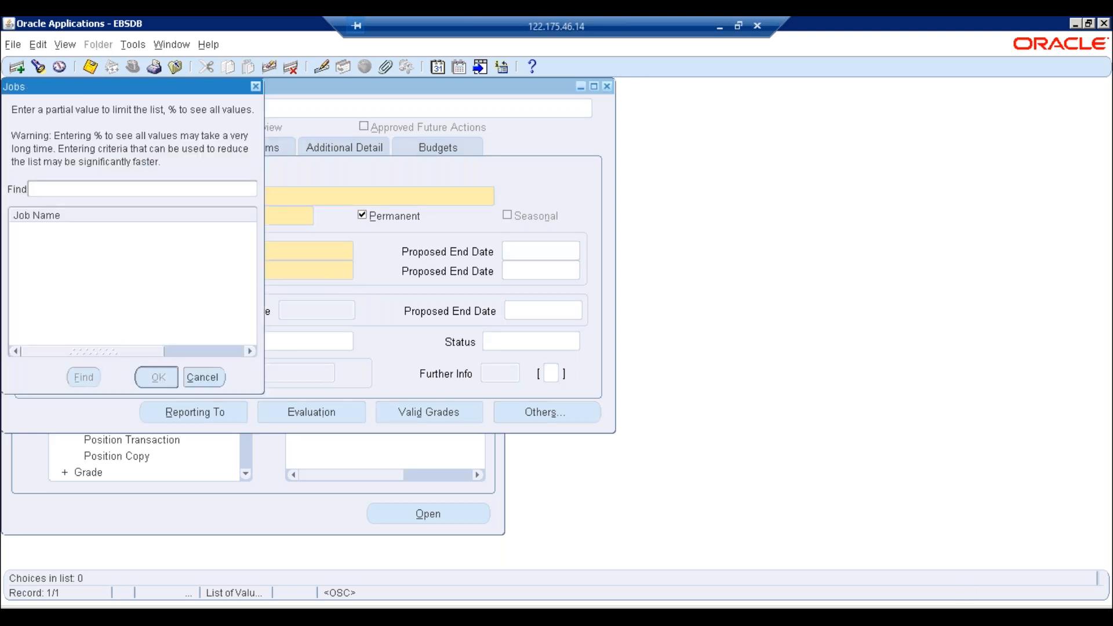
text(%)
key(Return)
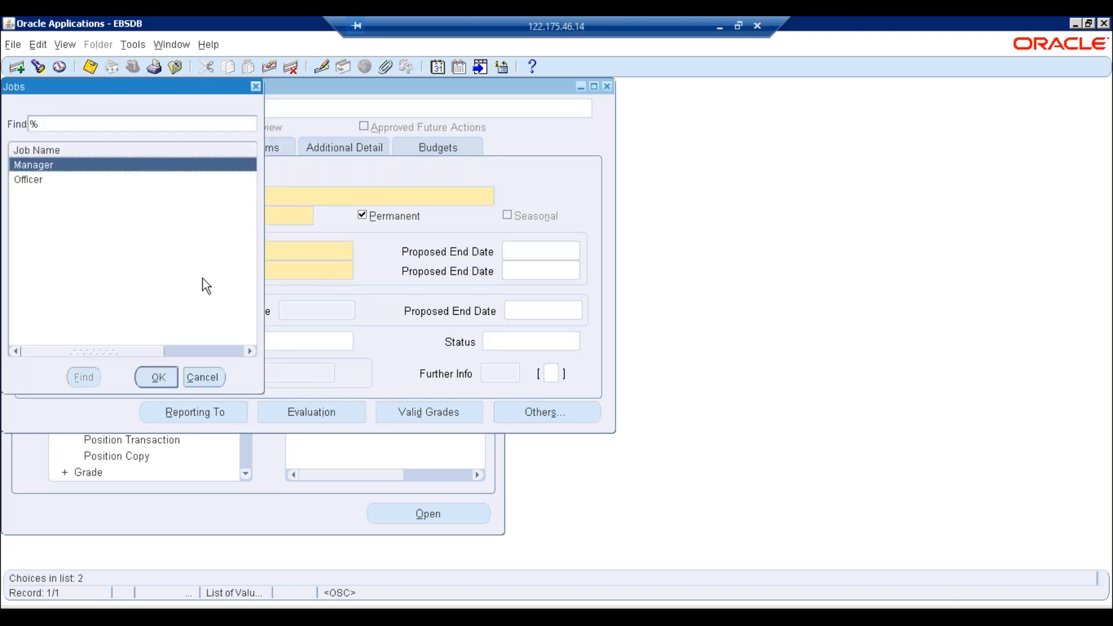
click(158, 377)
key(Tab)
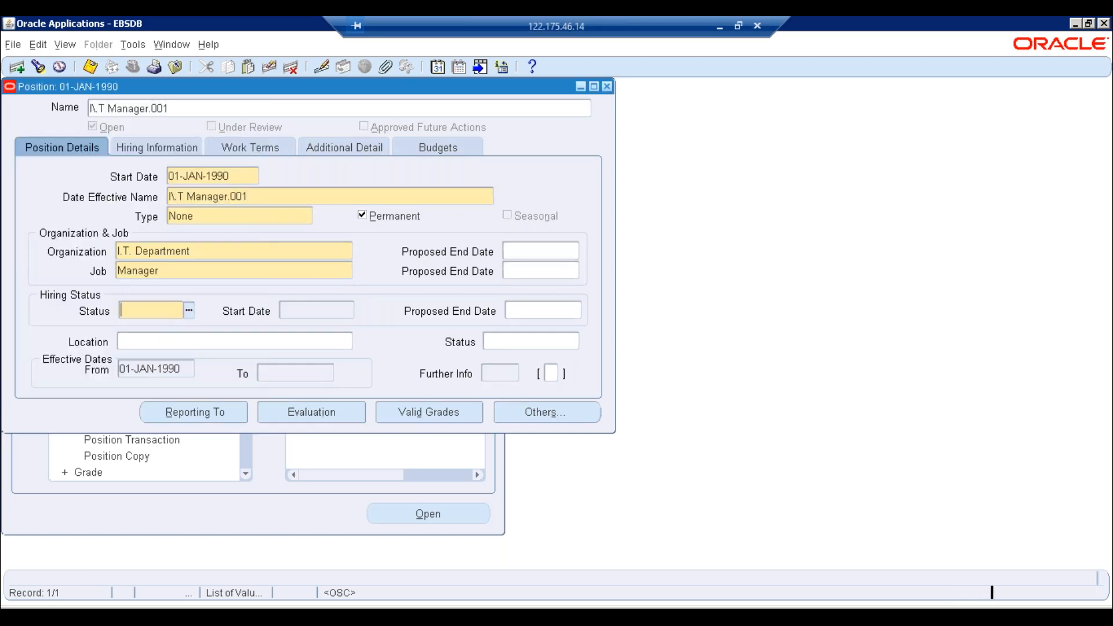
Set the hiring status of the I.T Manager position to Active and save the record.
key(ctrl+l)
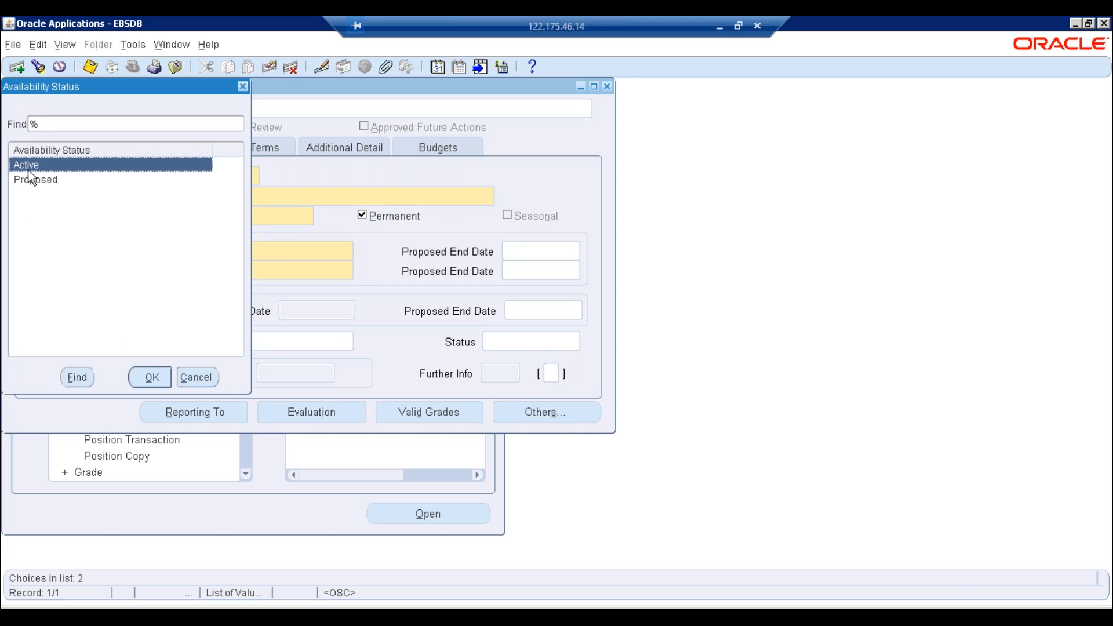
drag(67, 91, 518, 221)
click(498, 316)
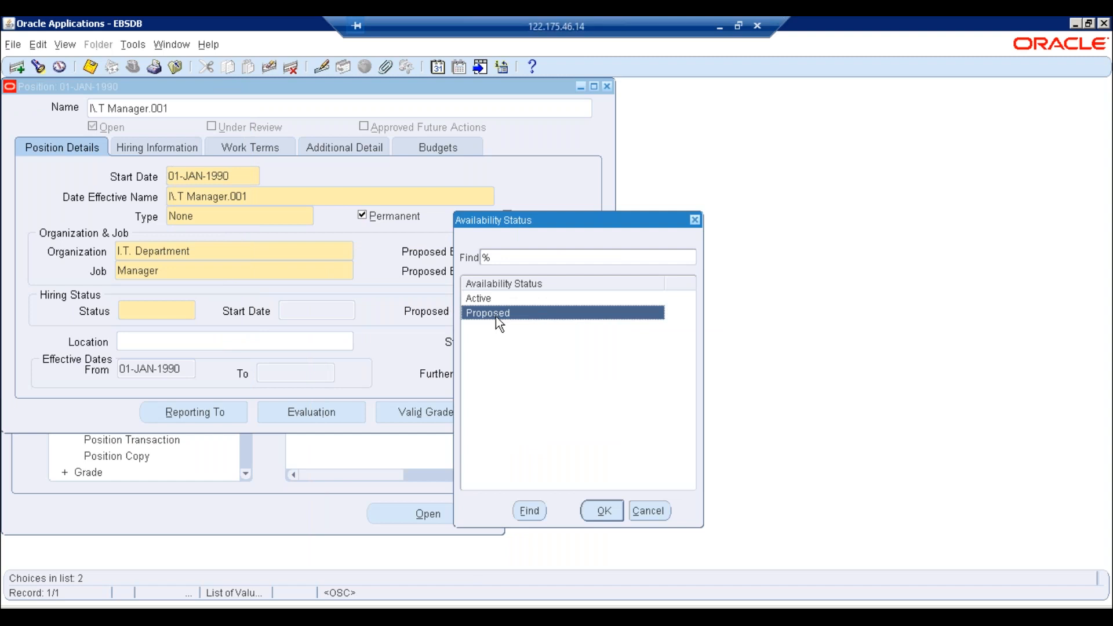
key(Up)
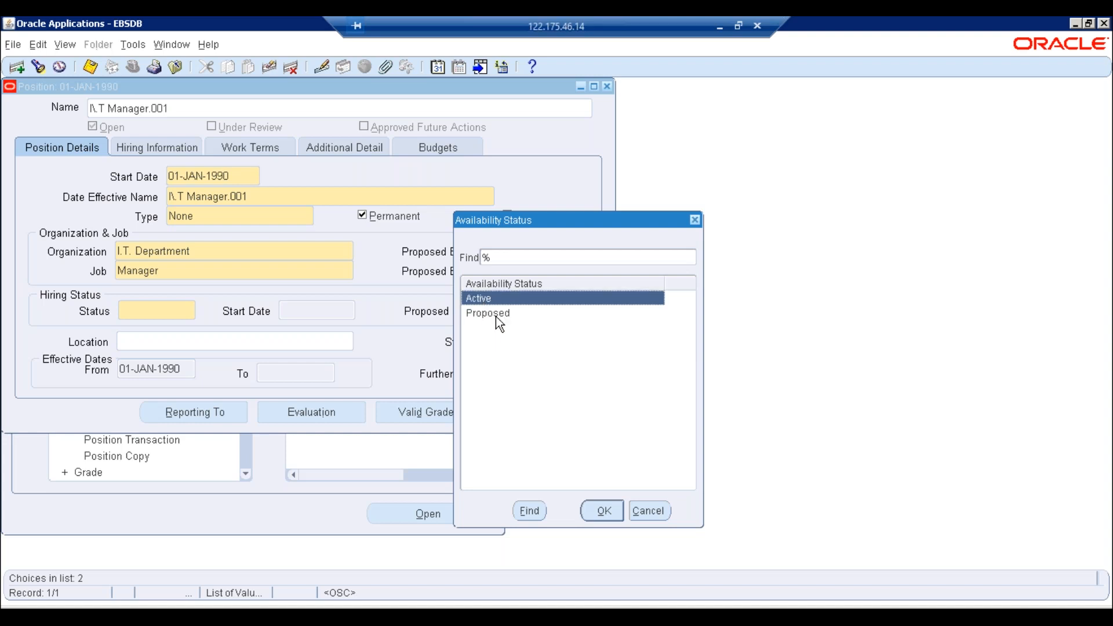
key(Return)
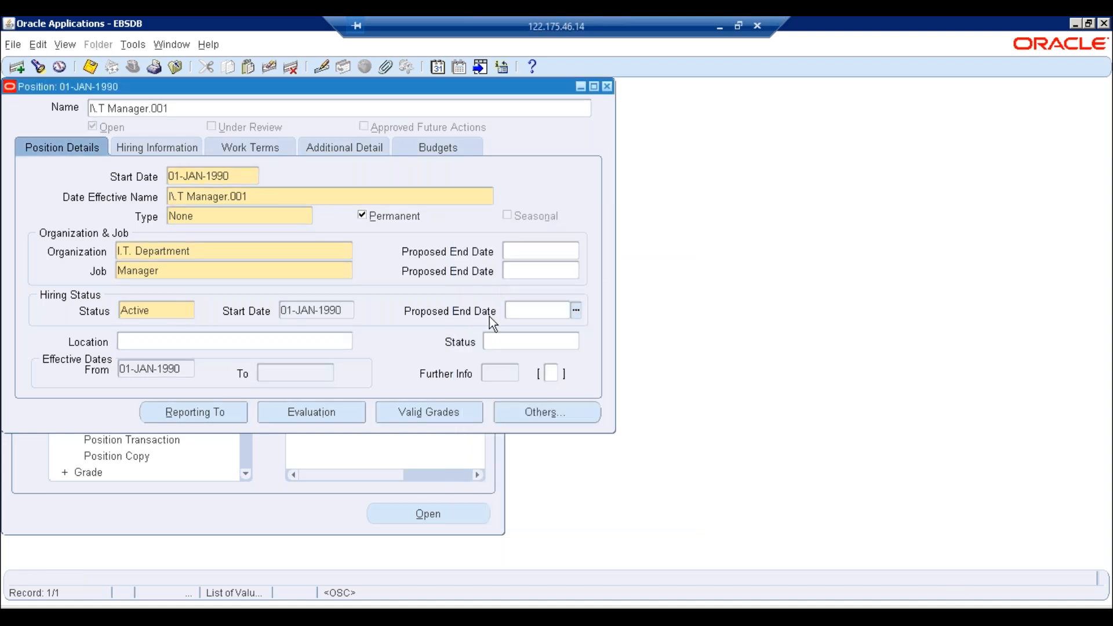
click(91, 67)
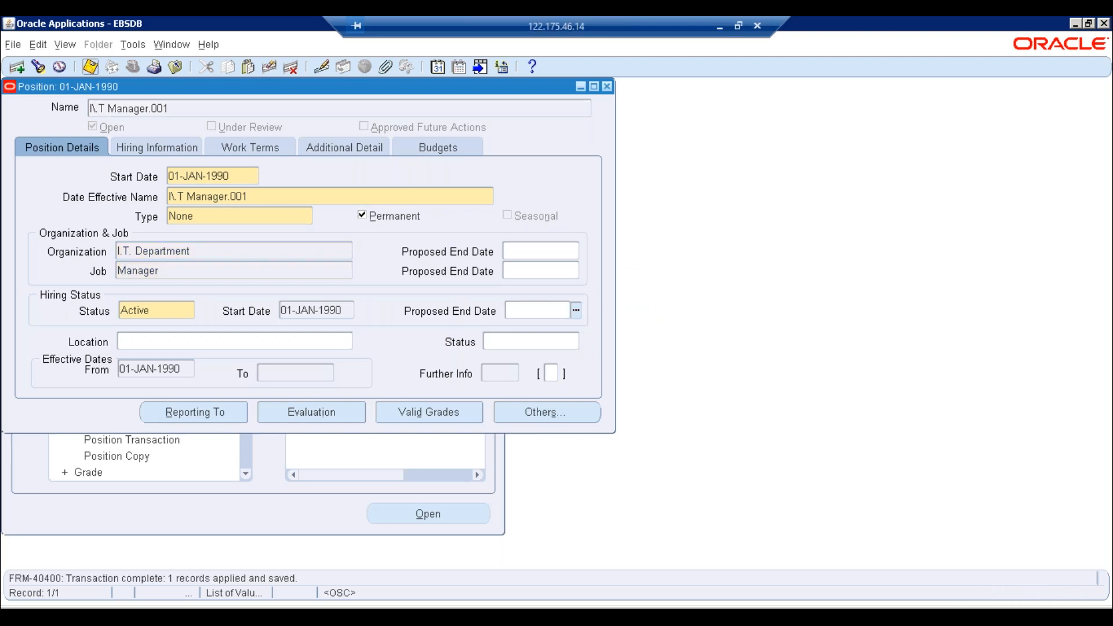
click(258, 195)
click(601, 365)
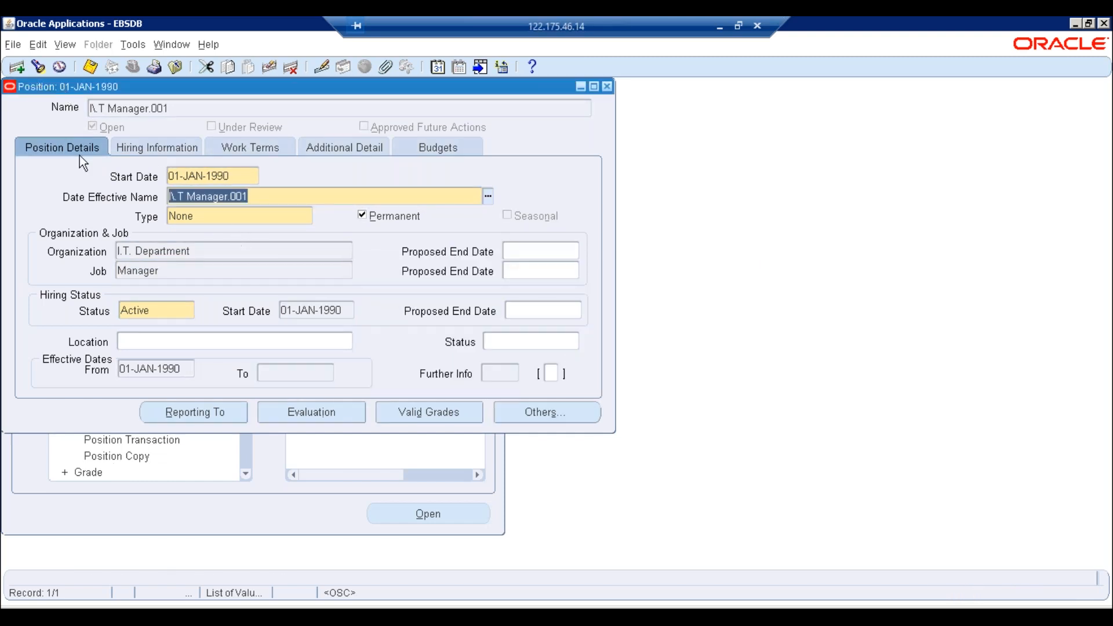
Start a new position record with Finance Manager as the position name and 001 as the position number.
click(17, 67)
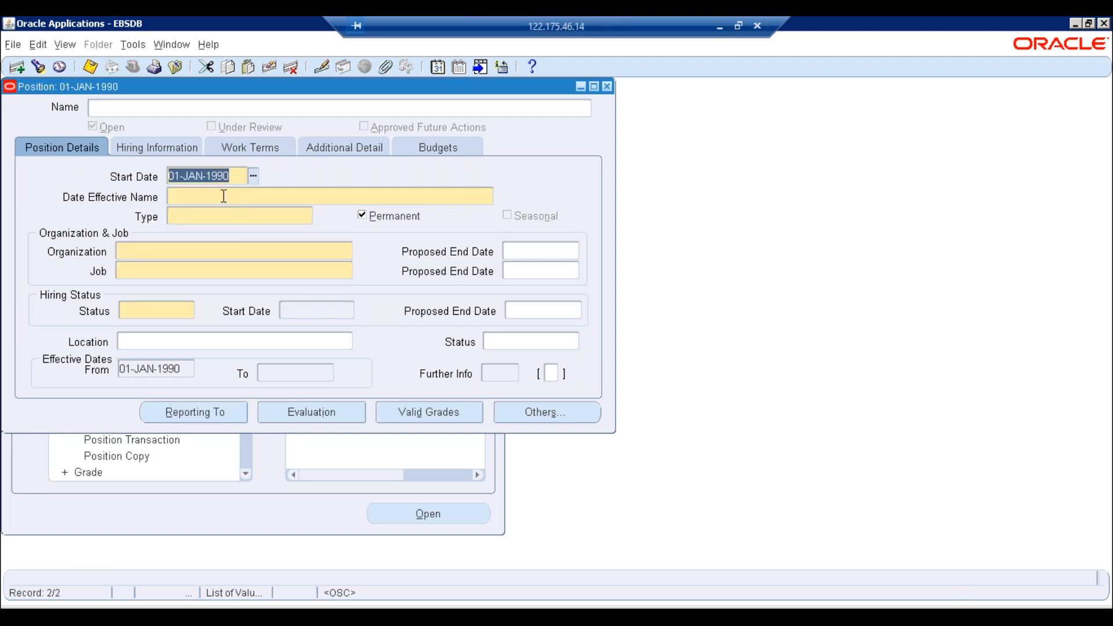
click(235, 196)
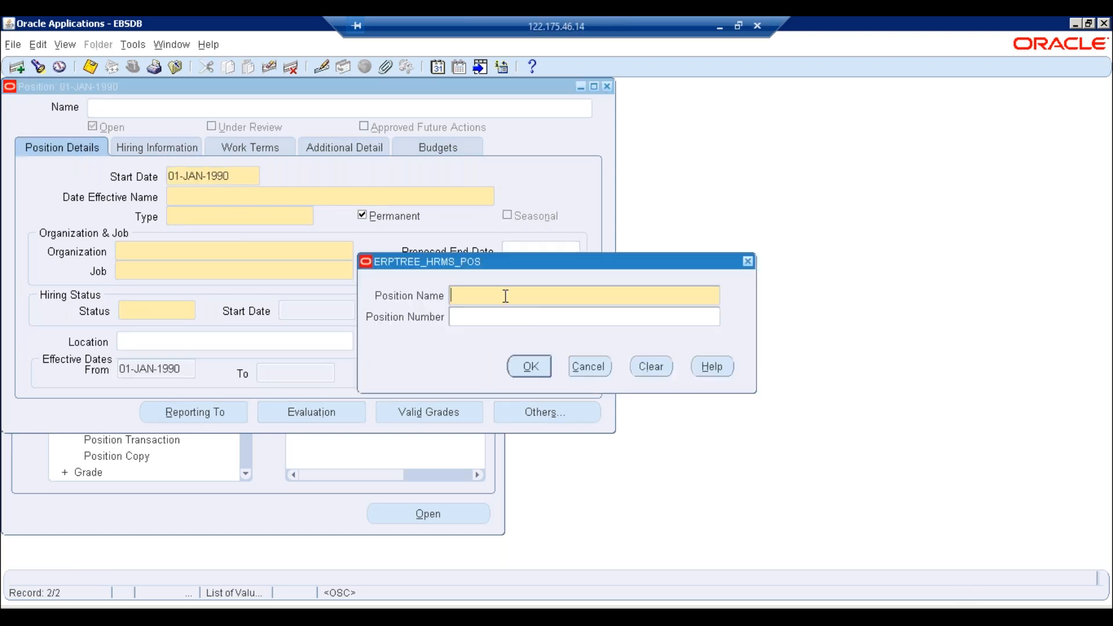
text(Finance Manager)
key(Tab)
text(001)
key(Tab)
key(Return)
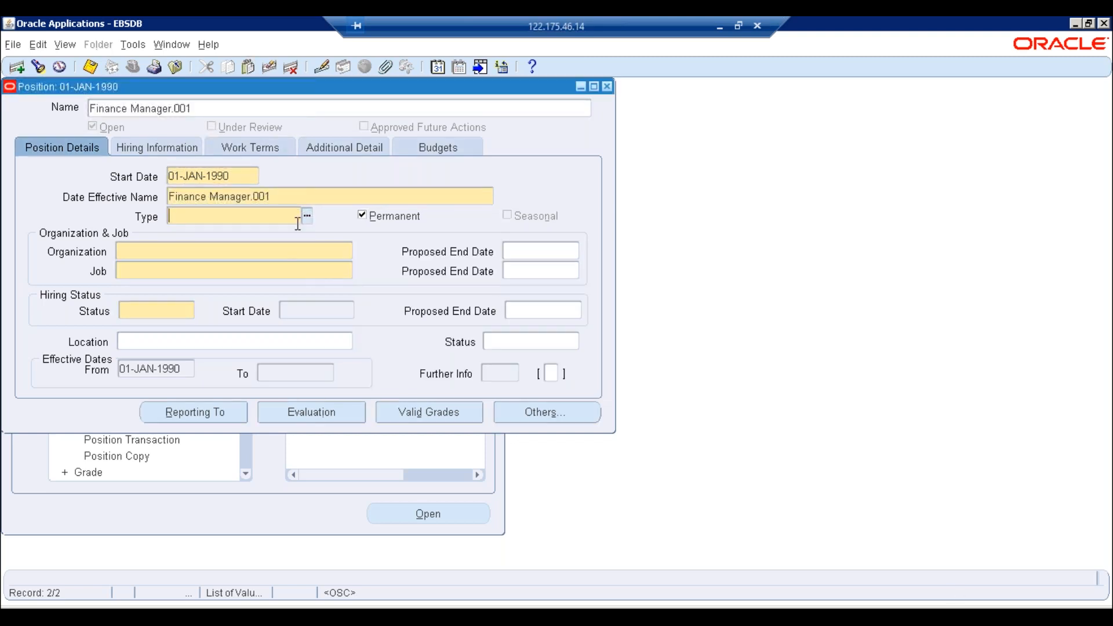
Set the Finance Manager position's type to None and its organization to Finance Department.
key(ctrl+l)
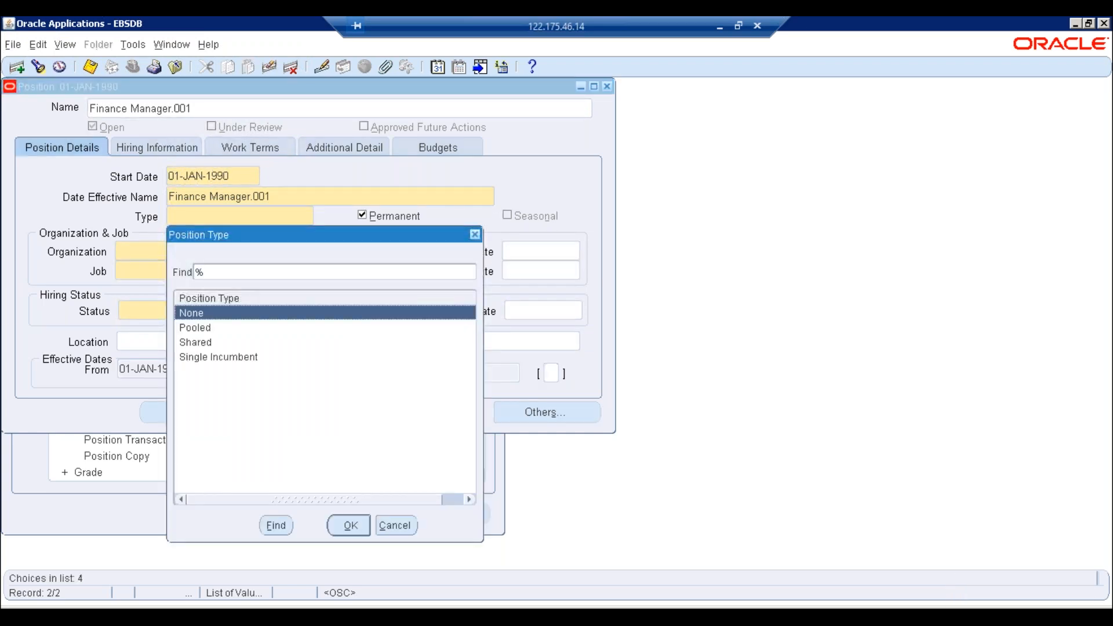
key(Return)
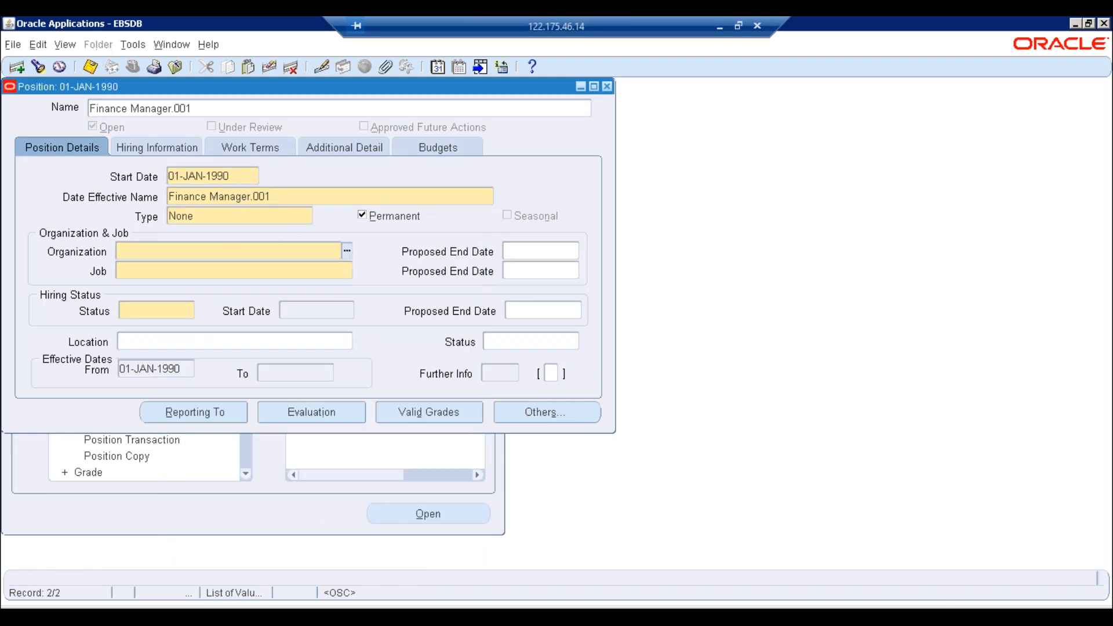
click(347, 251)
text(%)
key(Return)
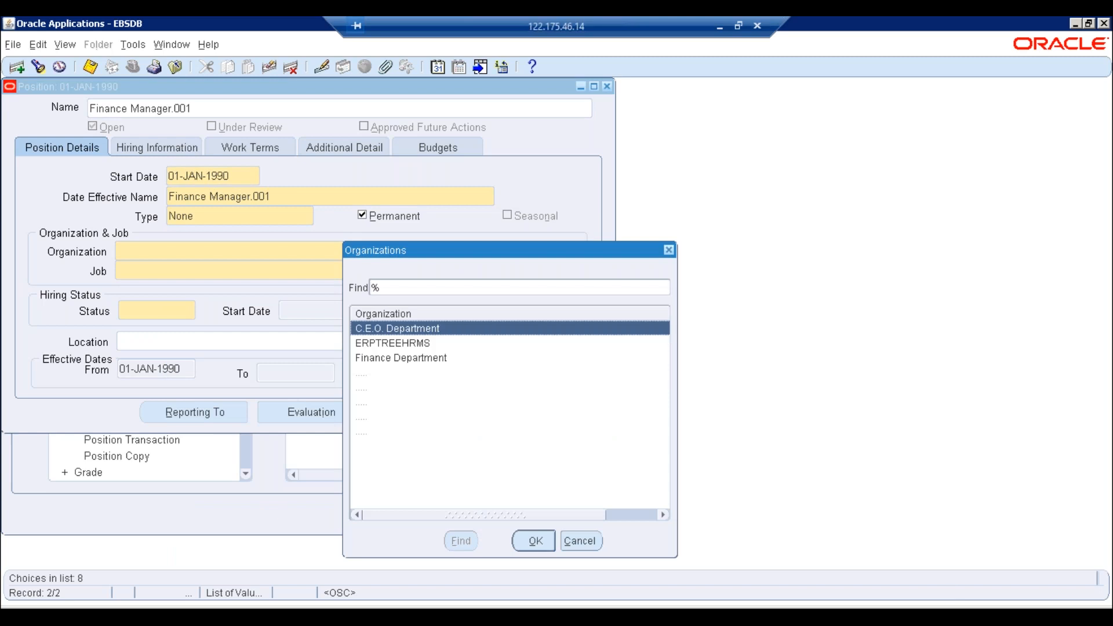
key(Down)
key(Down)
key(Down)
key(Up)
key(Return)
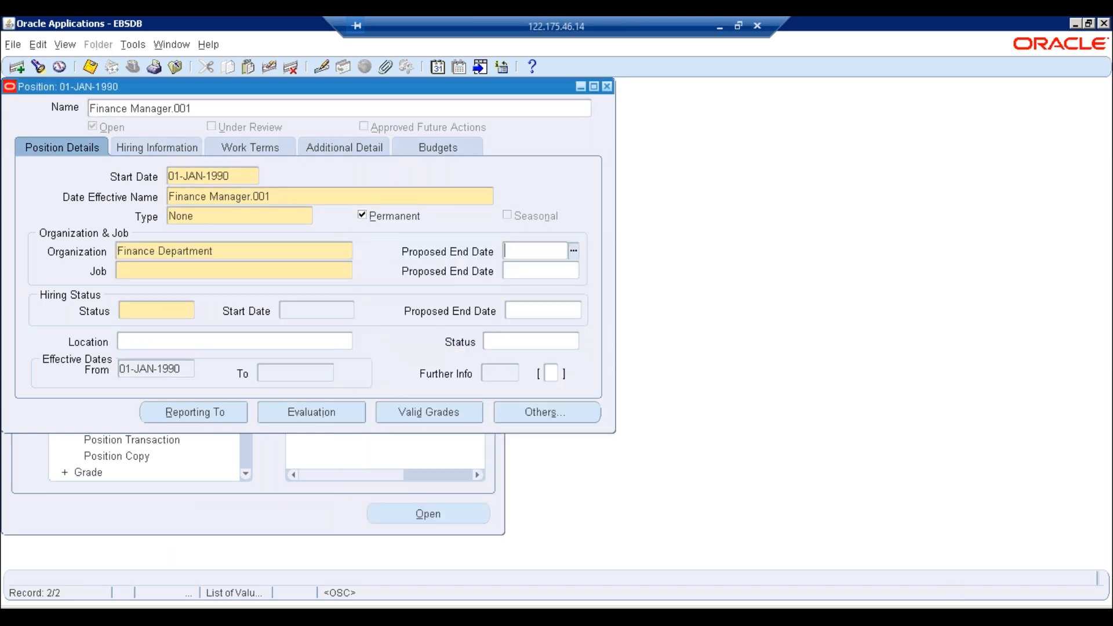
Set the Finance Manager position's job to Manager and its hiring status to Active, and save the record.
key(Tab)
text(Manager)
key(Tab)
click(149, 311)
text(A)
key(Tab)
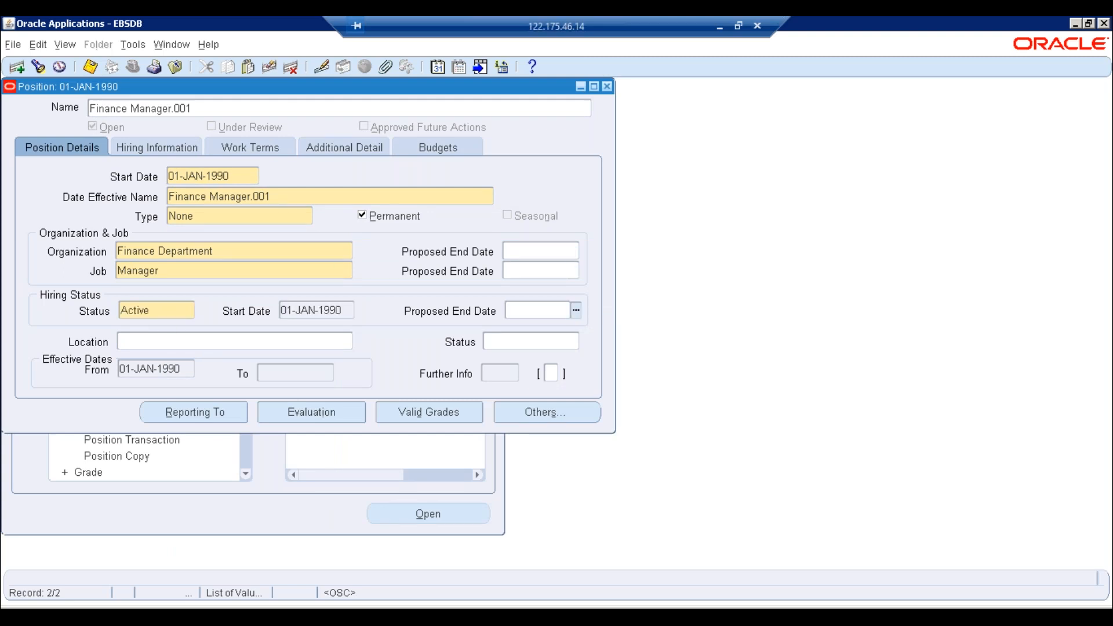
key(ctrl+s)
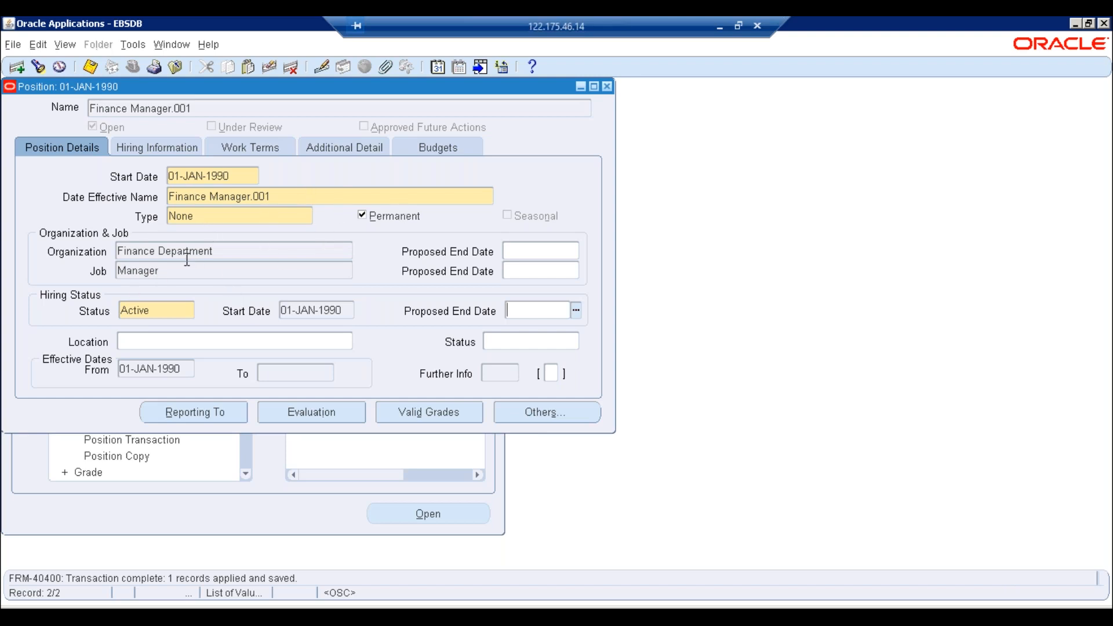
Check the saved position's organization and job, and switch to Notepad to compare them with the job and position lists.
click(258, 221)
key(Tab)
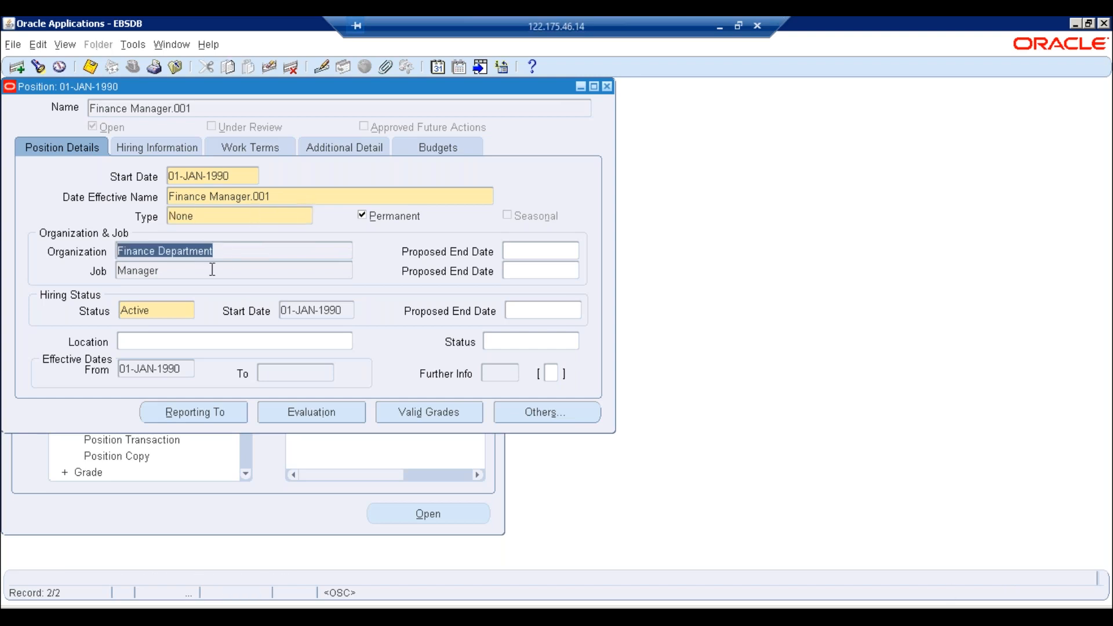
key(Tab)
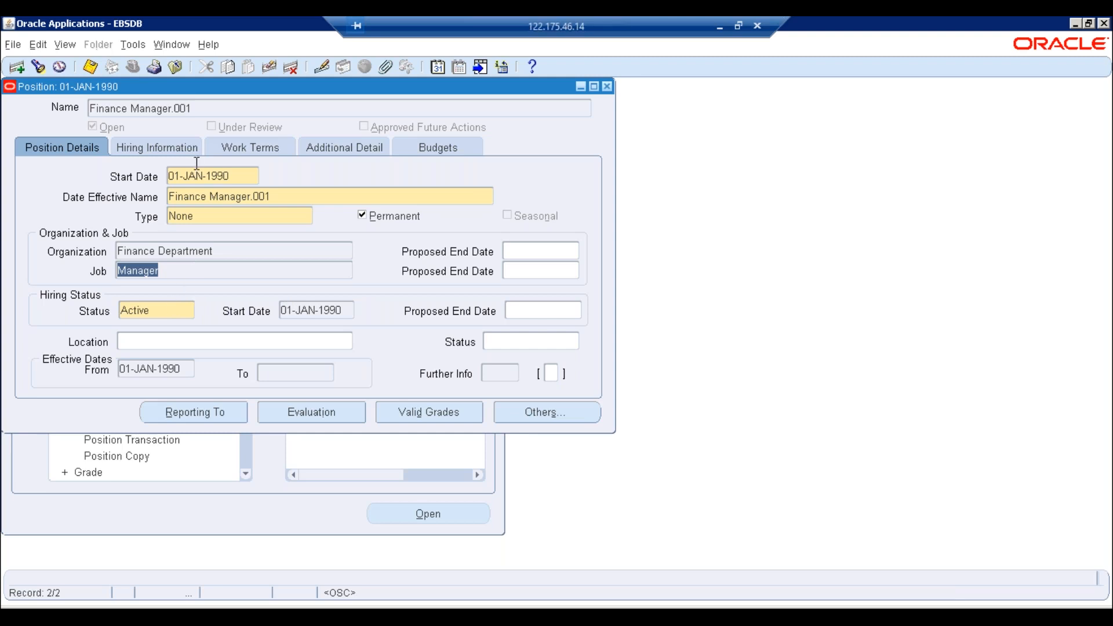
key(alt+Tab)
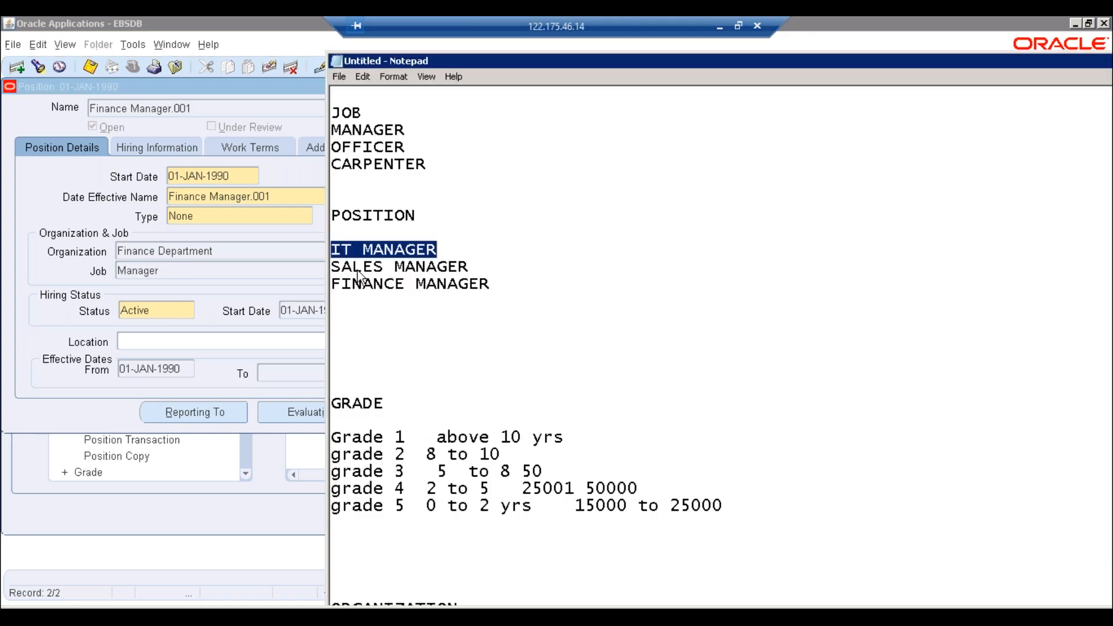
click(348, 99)
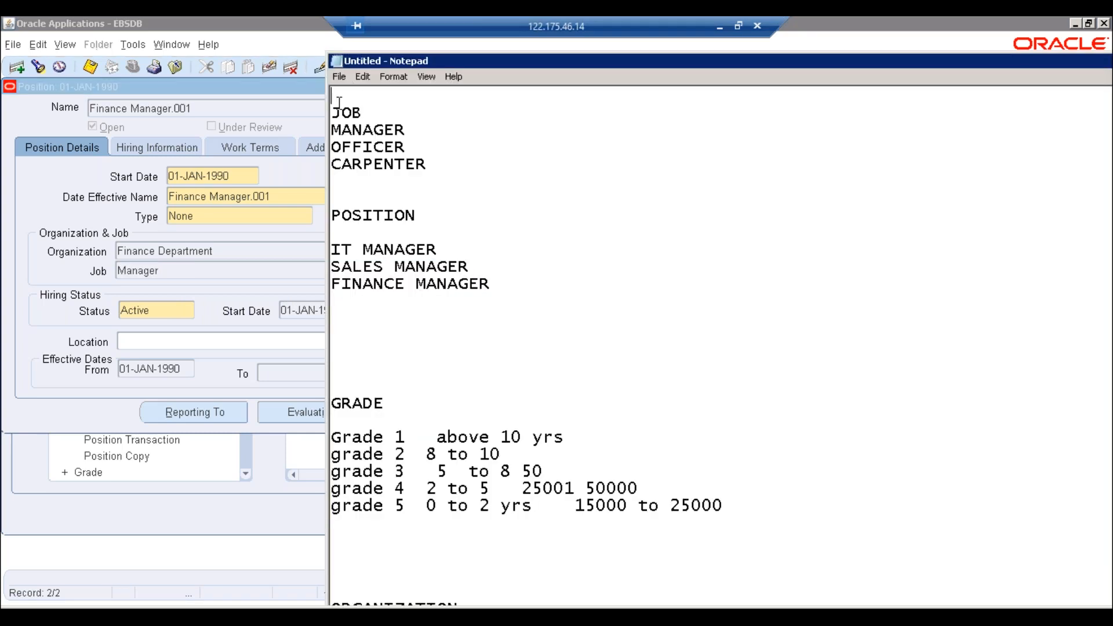
drag(334, 107, 463, 176)
drag(499, 284, 336, 205)
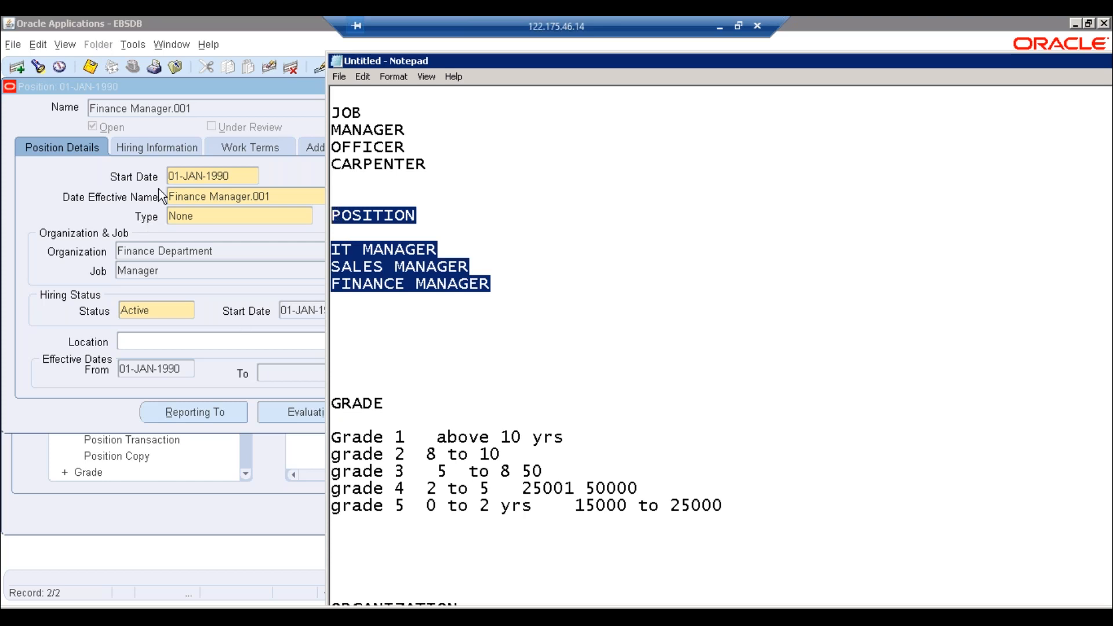
Return to the Oracle position form and inspect the Finance Manager position's name and number segments without changing them.
click(234, 205)
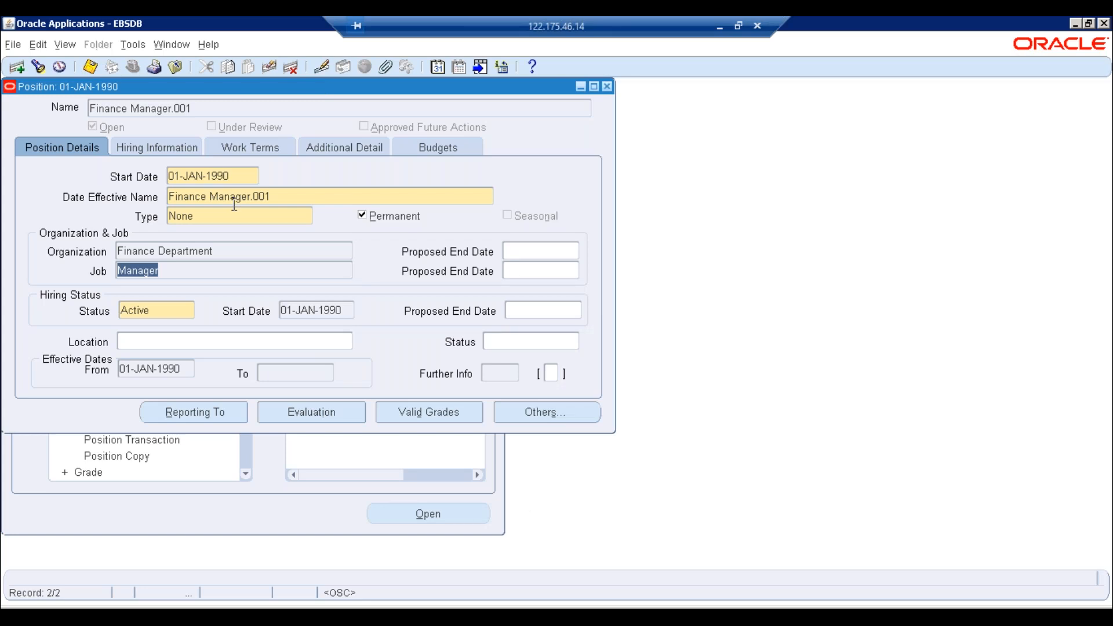
click(234, 197)
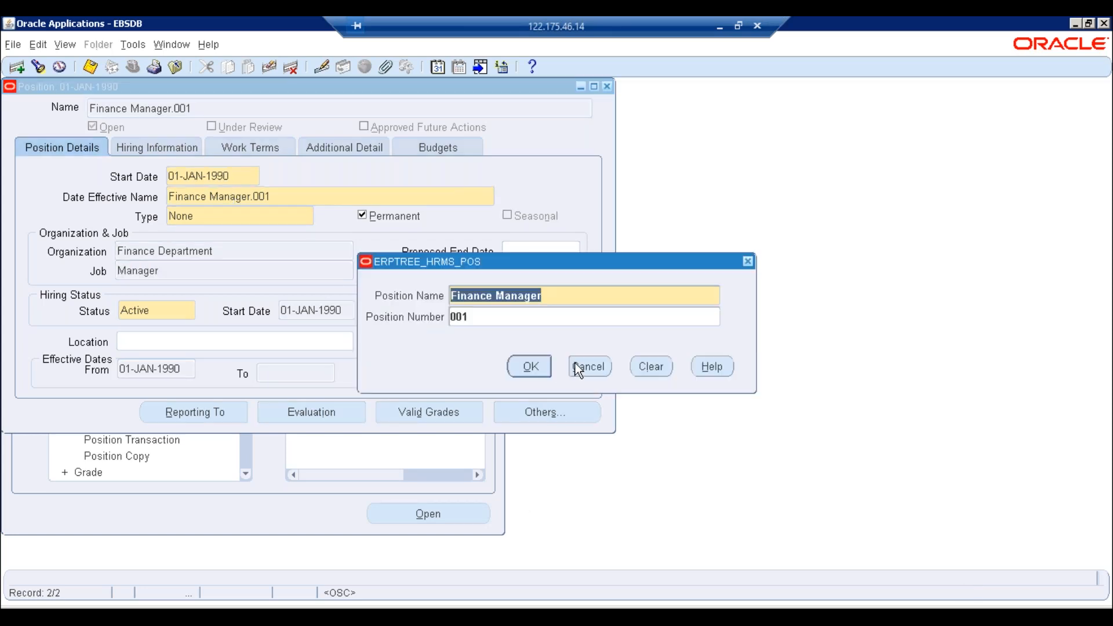
click(575, 364)
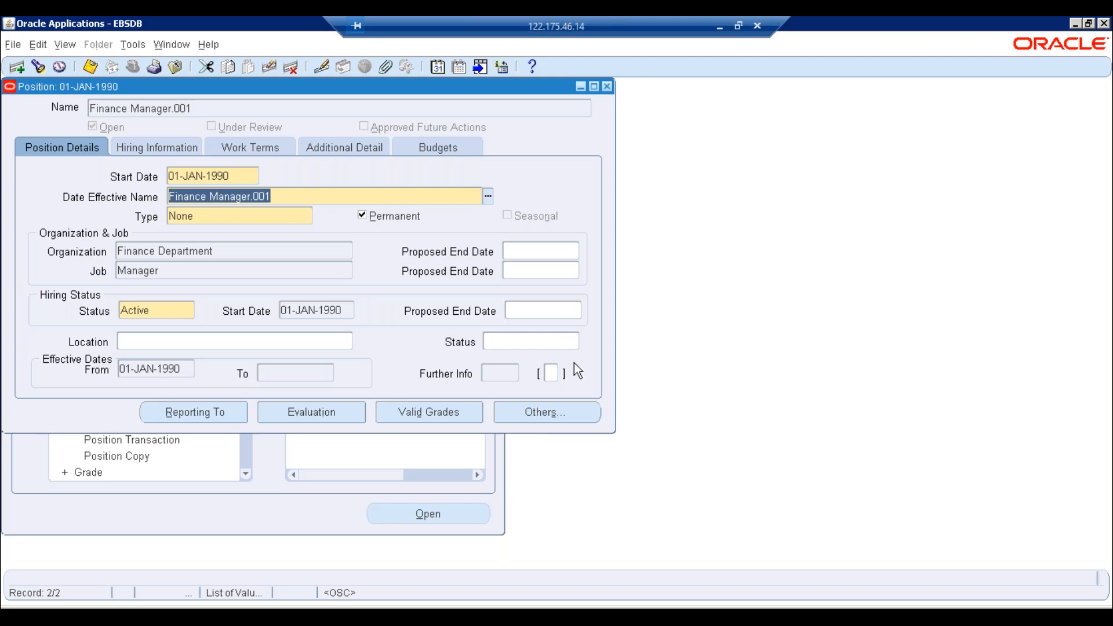
Start a blank position record, look up all available jobs, and close the position form without choosing one.
click(16, 66)
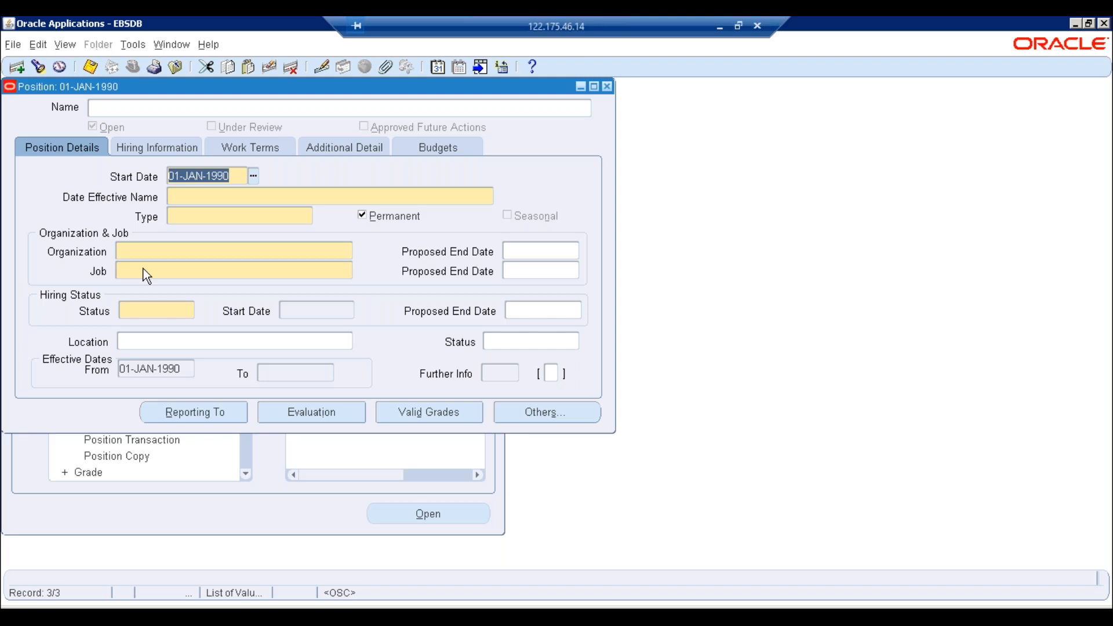
click(144, 269)
click(214, 192)
click(590, 367)
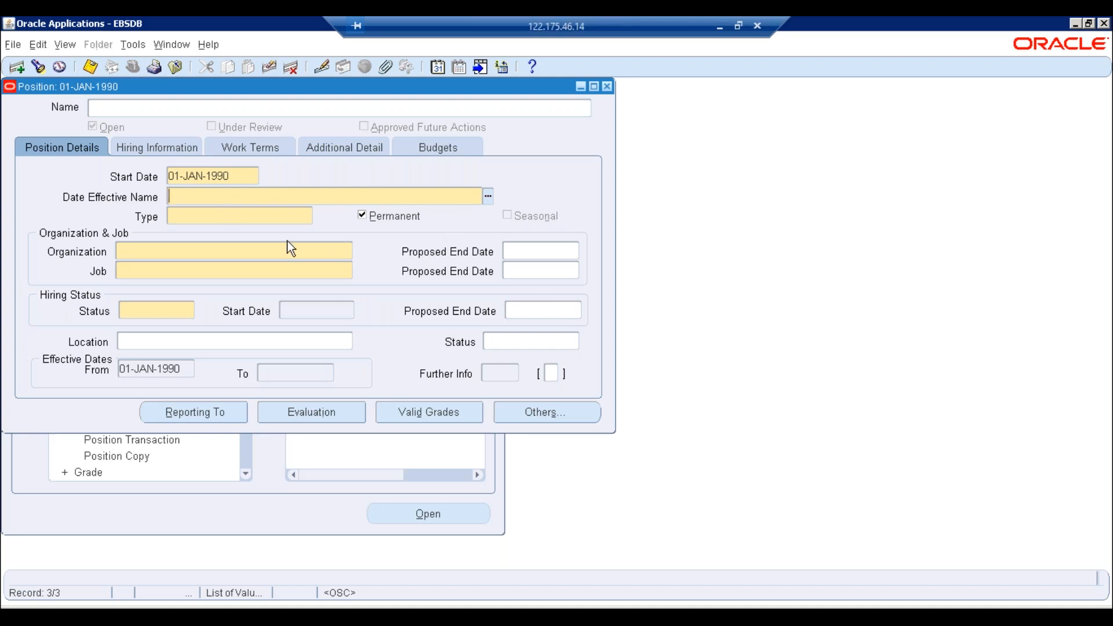
click(190, 255)
click(168, 272)
click(346, 271)
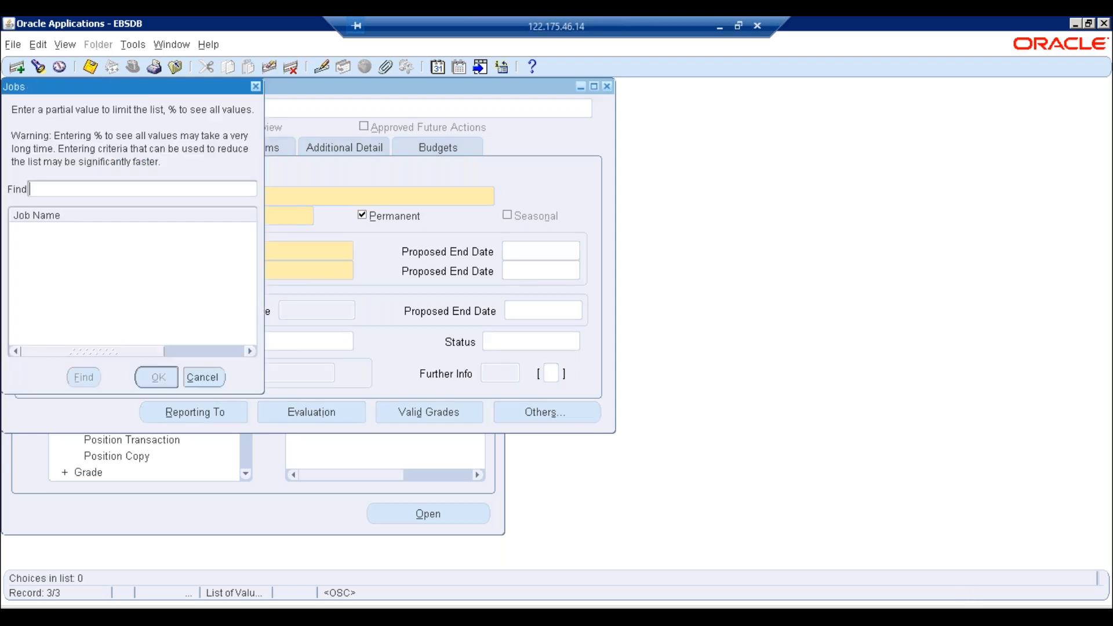
text(%)
key(Return)
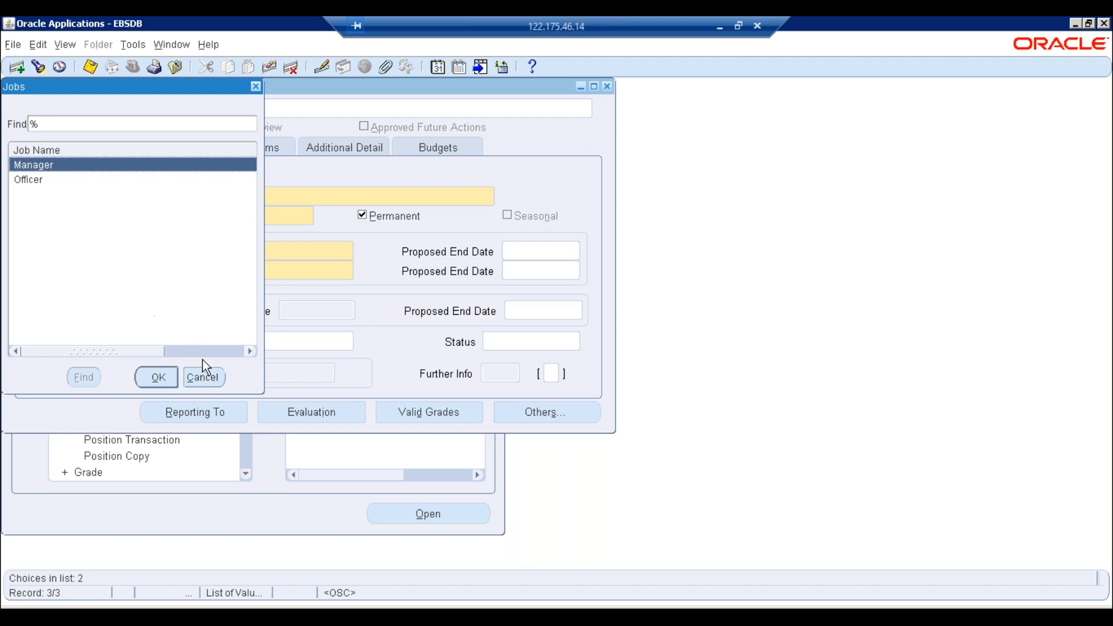
click(204, 376)
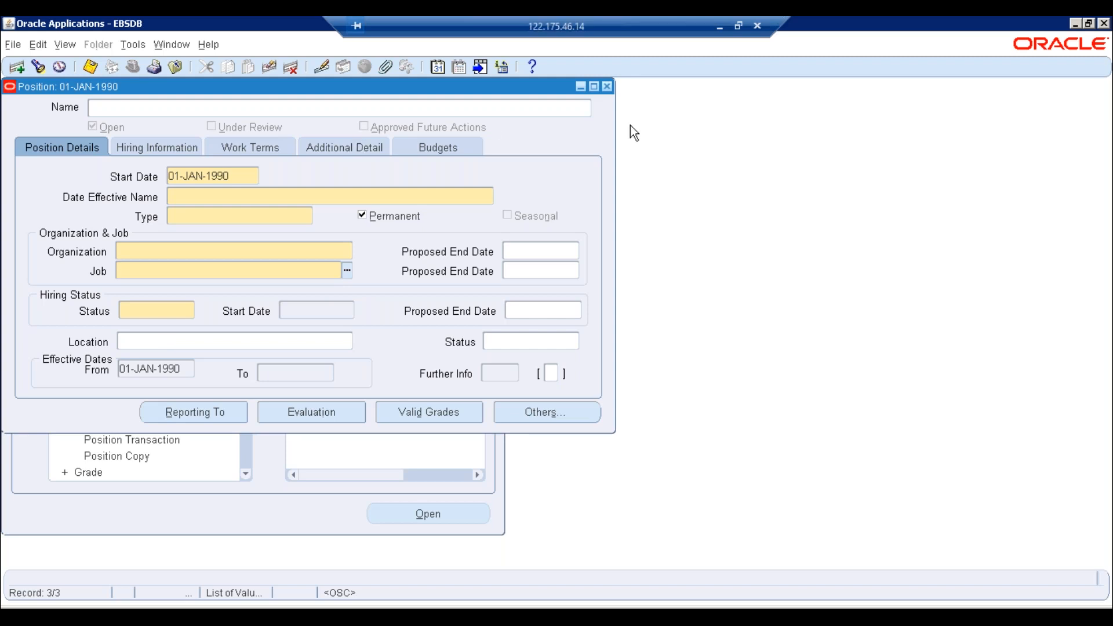
click(607, 86)
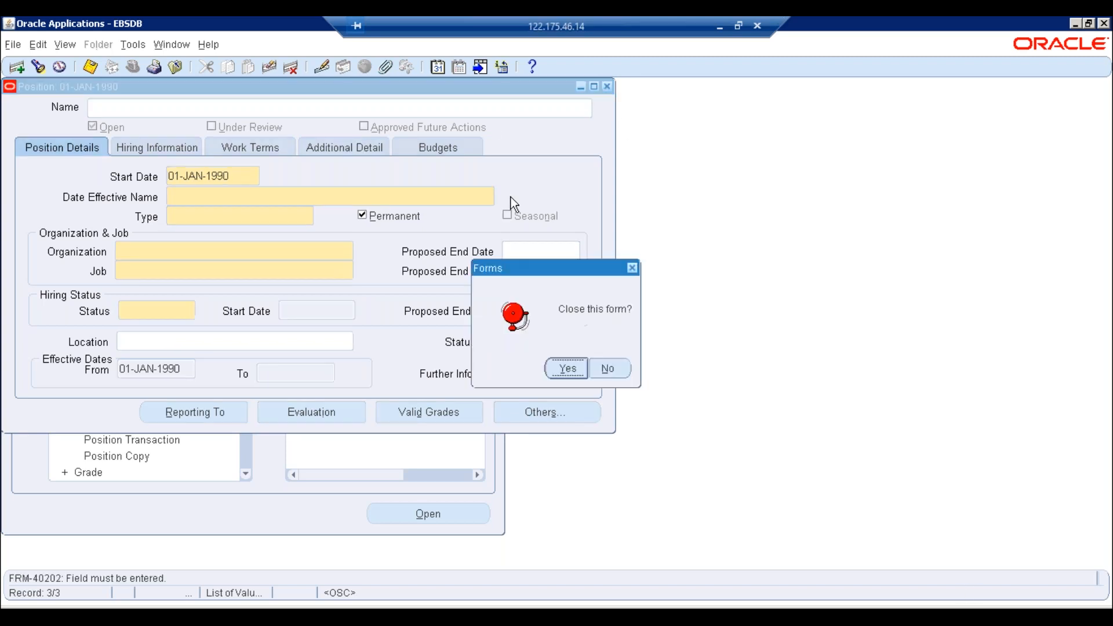
click(581, 369)
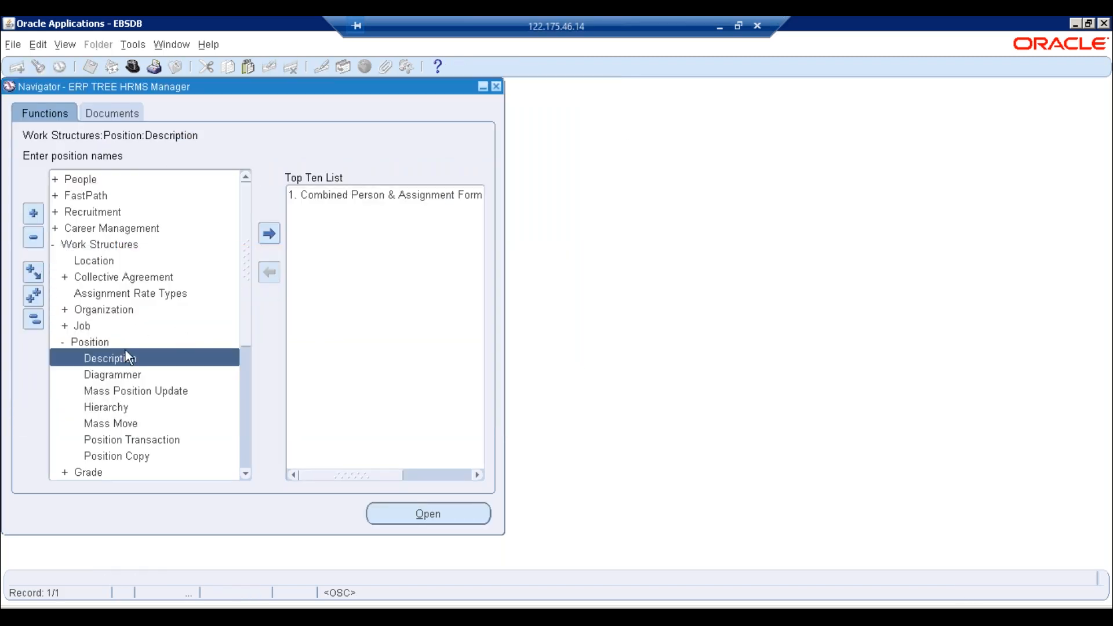
Create a job named C.E.O in the job descriptions, save it, and close the job form.
double_click(94, 325)
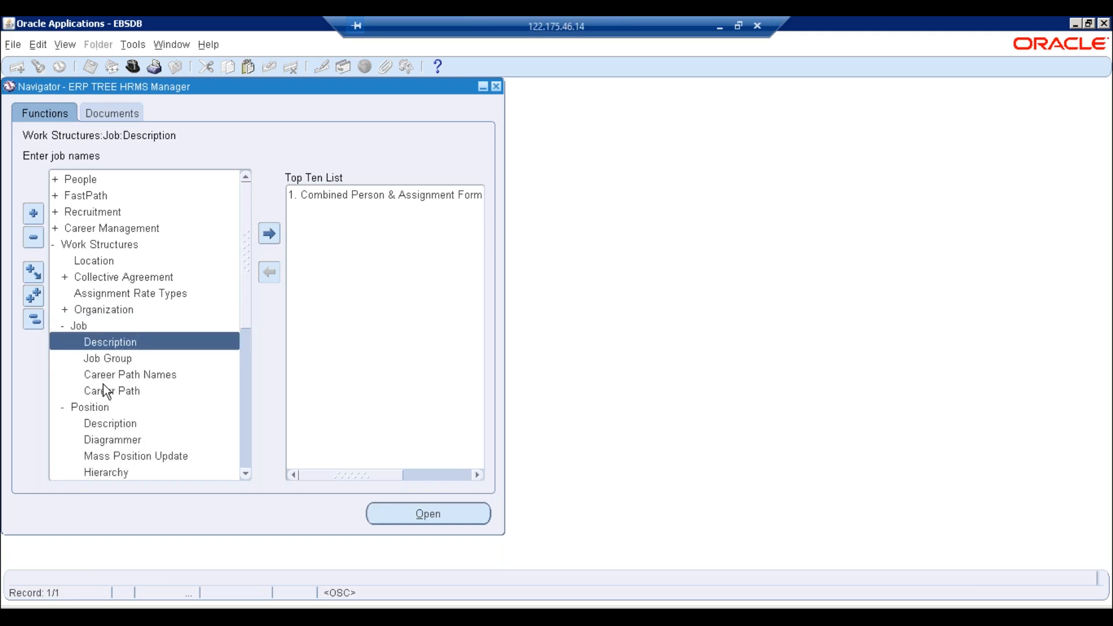
double_click(109, 344)
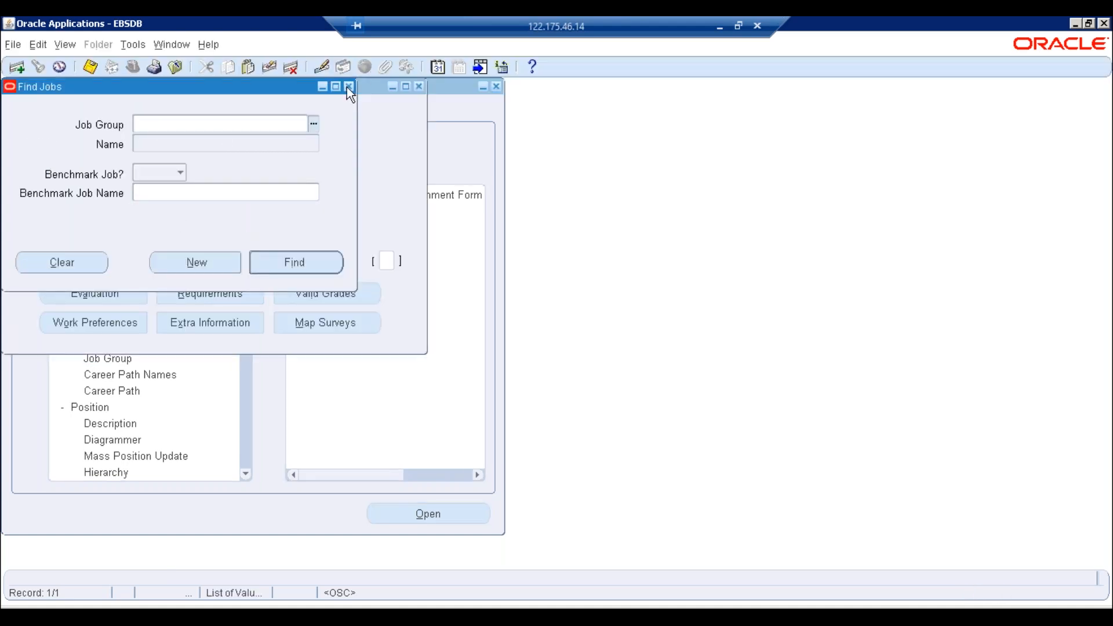
click(196, 262)
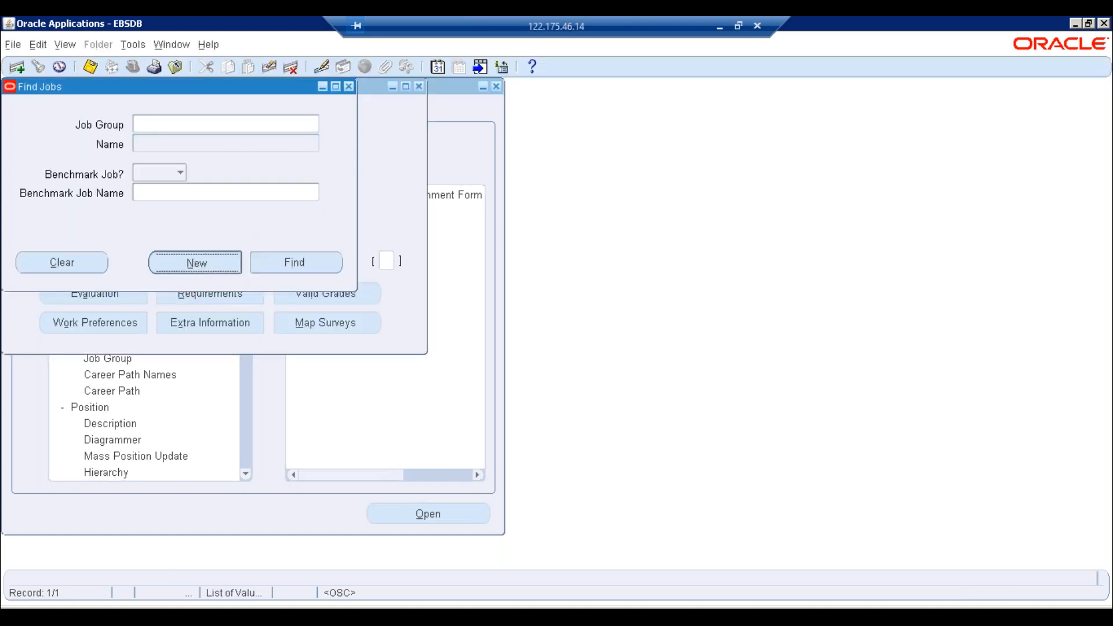
click(252, 145)
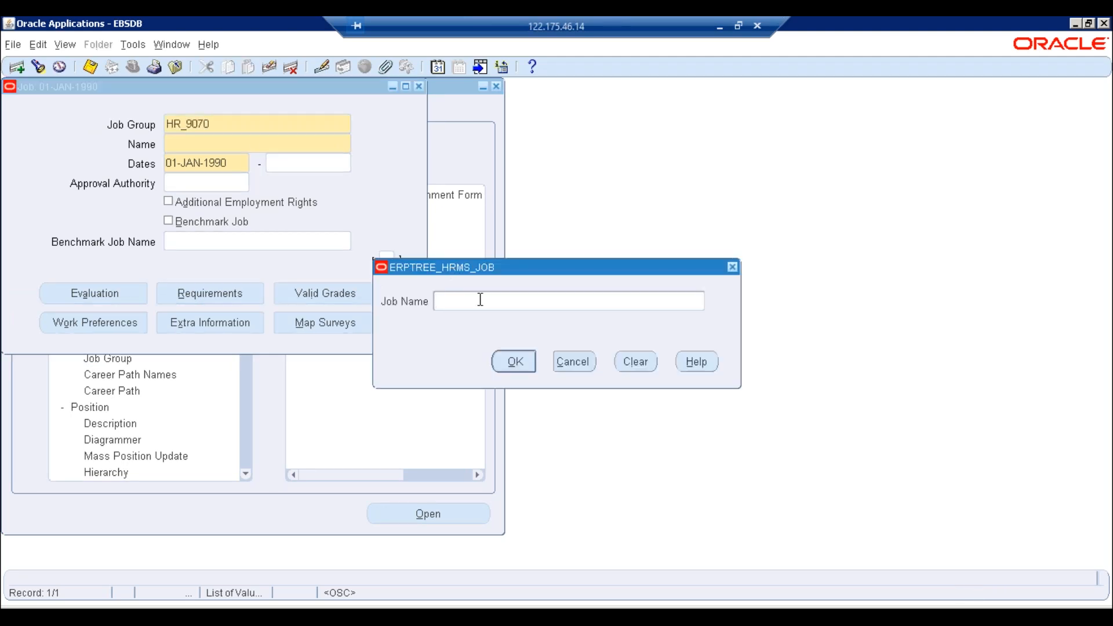
text(C.E.O)
key(Return)
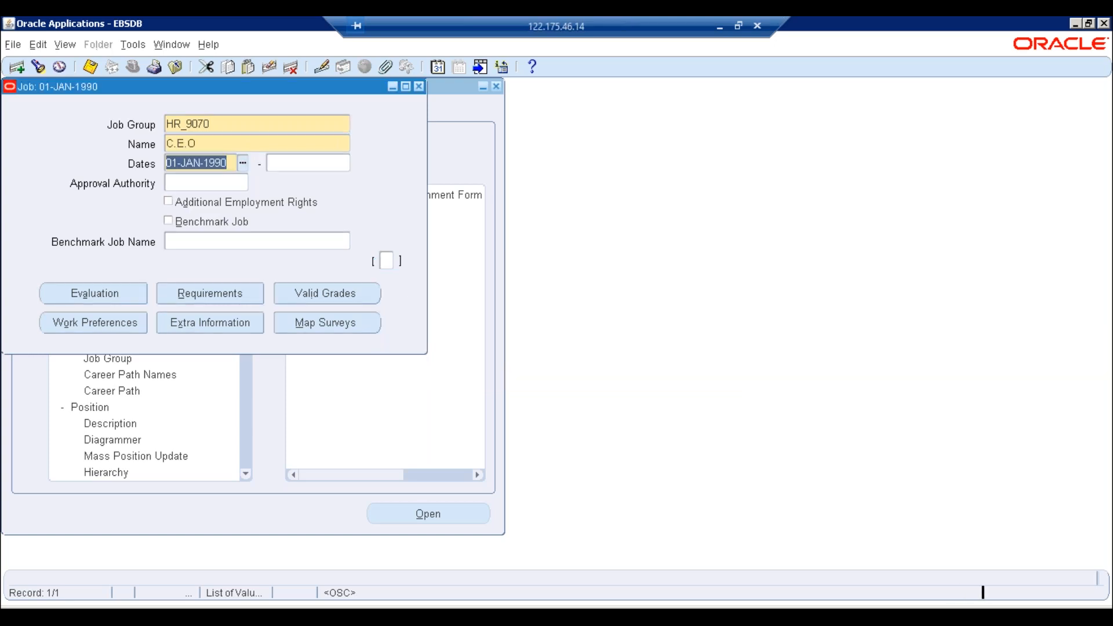
key(ctrl+s)
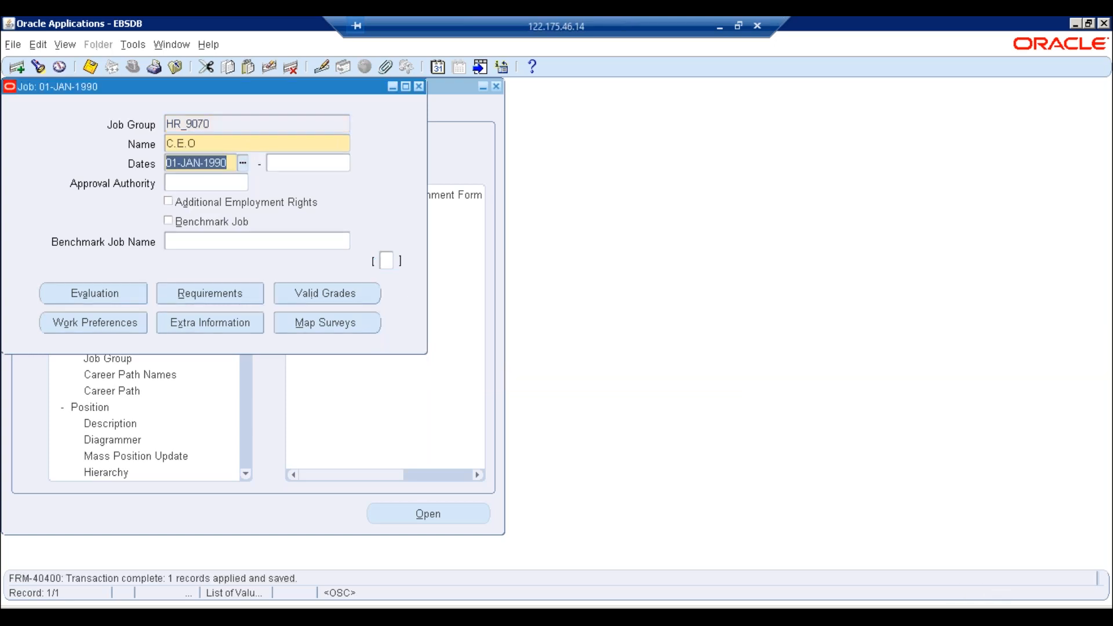
click(418, 87)
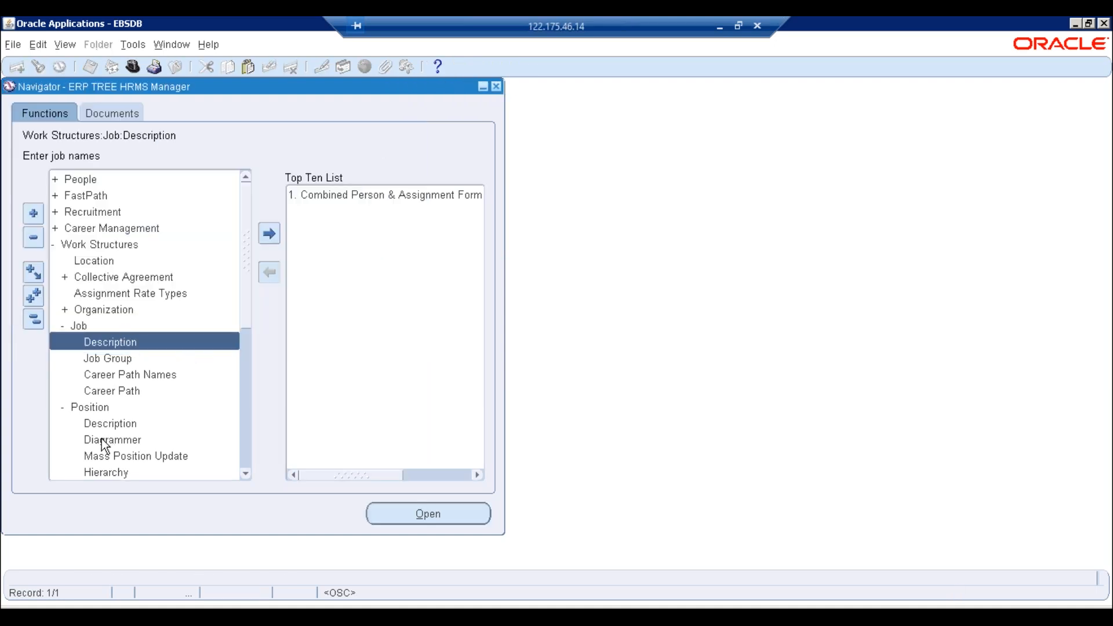
Open the position description form with the effective date kept at 01-JAN-1990, and name the new position C.E.O without a position number.
double_click(116, 425)
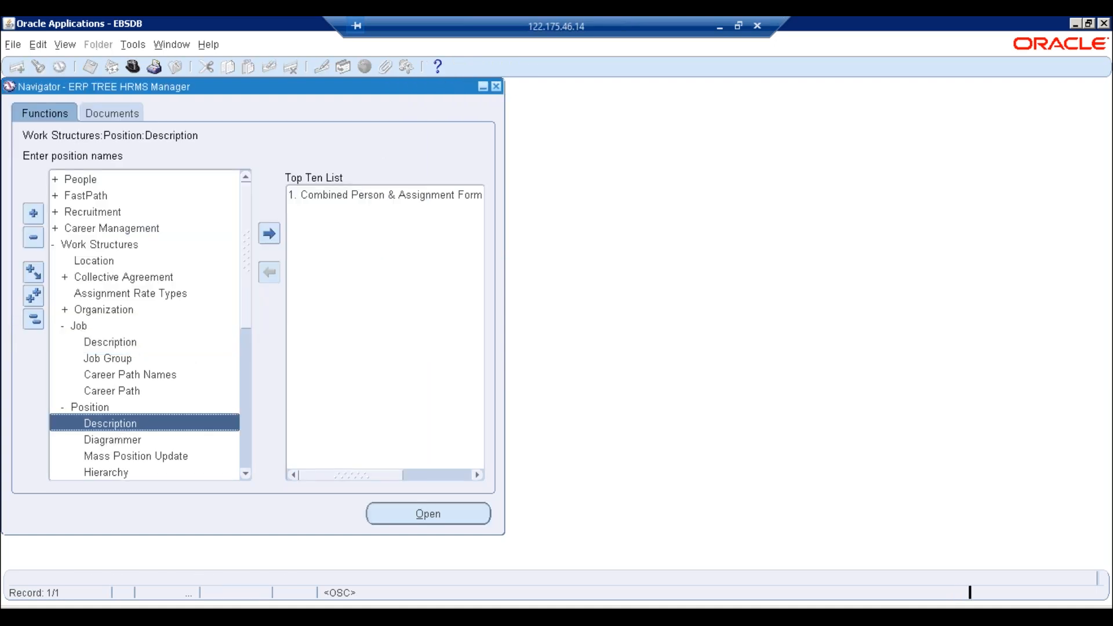
click(684, 354)
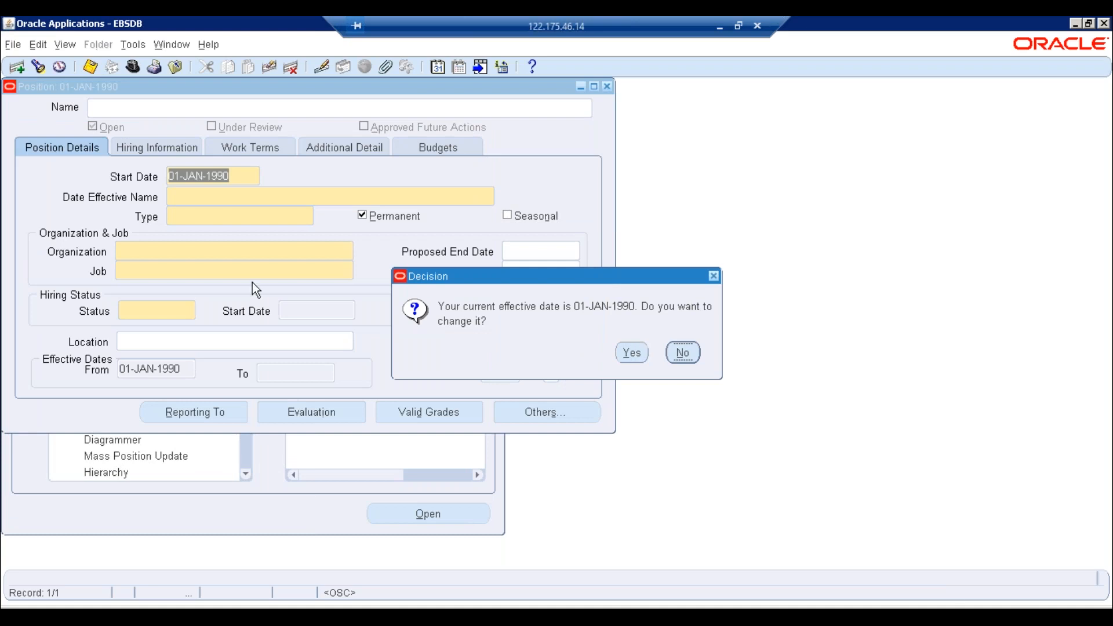
click(398, 316)
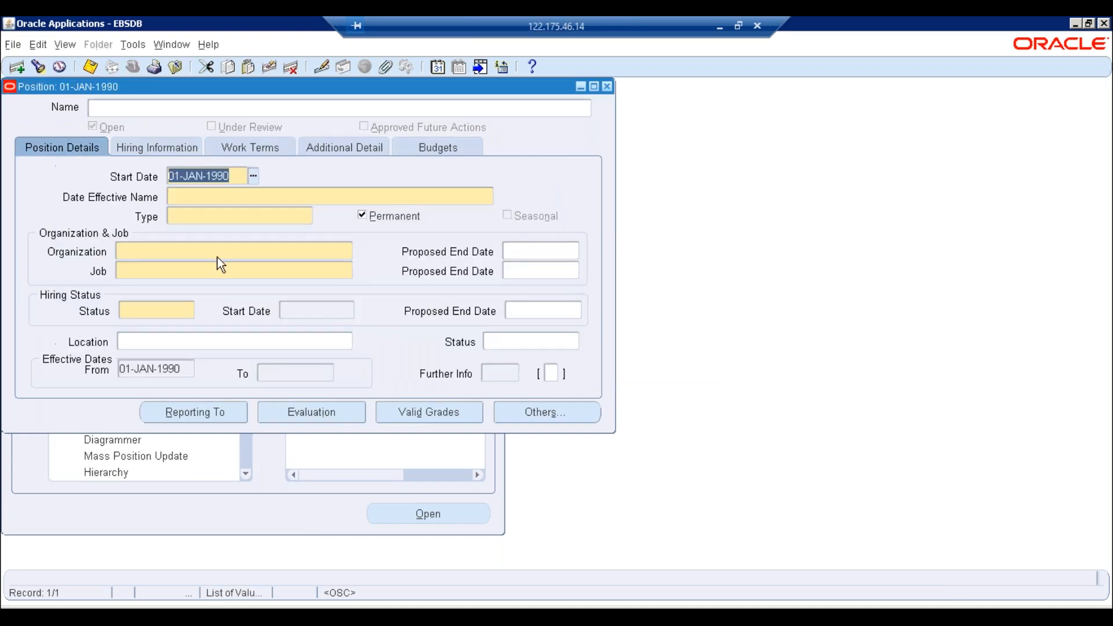
click(208, 196)
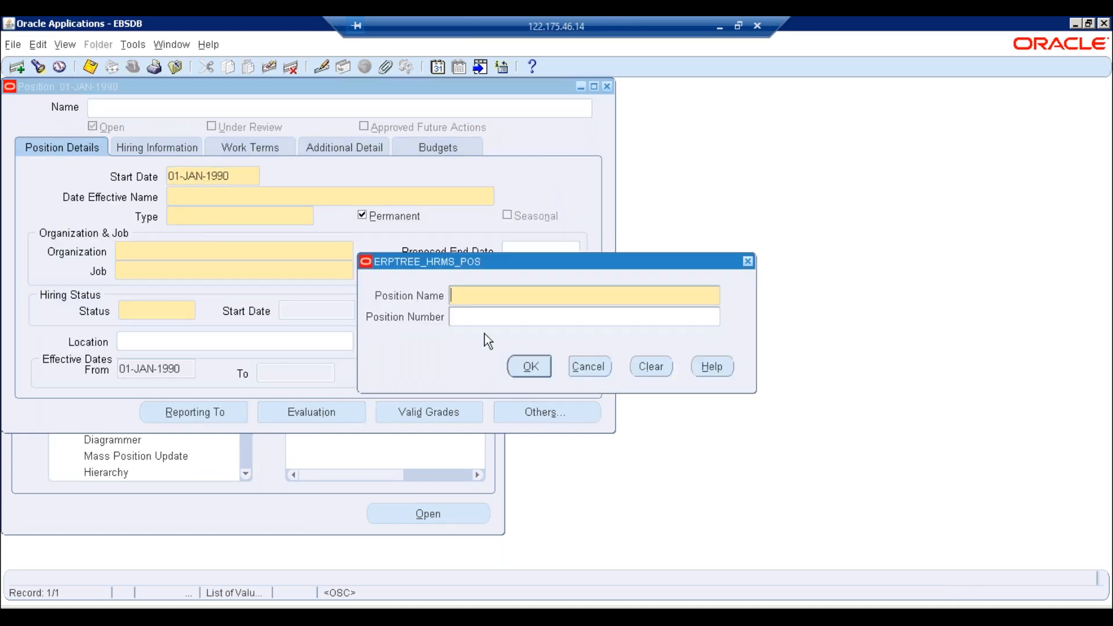
text(C.E.O)
key(Return)
Compare the available position types and set the C.E.O position's type to Single Incumbent.
click(307, 216)
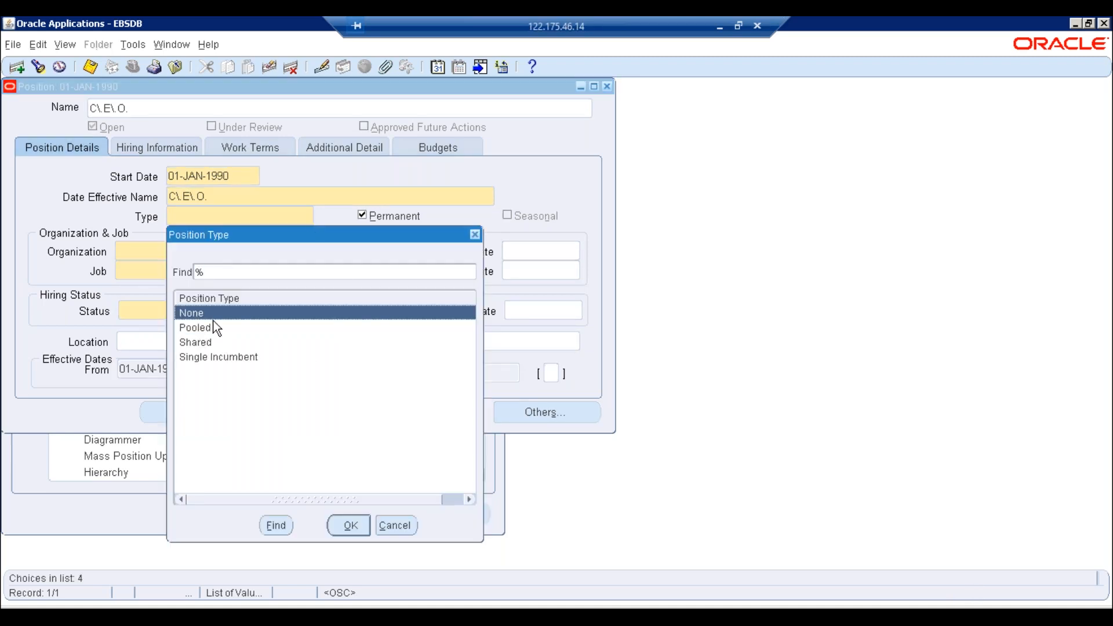
click(214, 327)
click(213, 341)
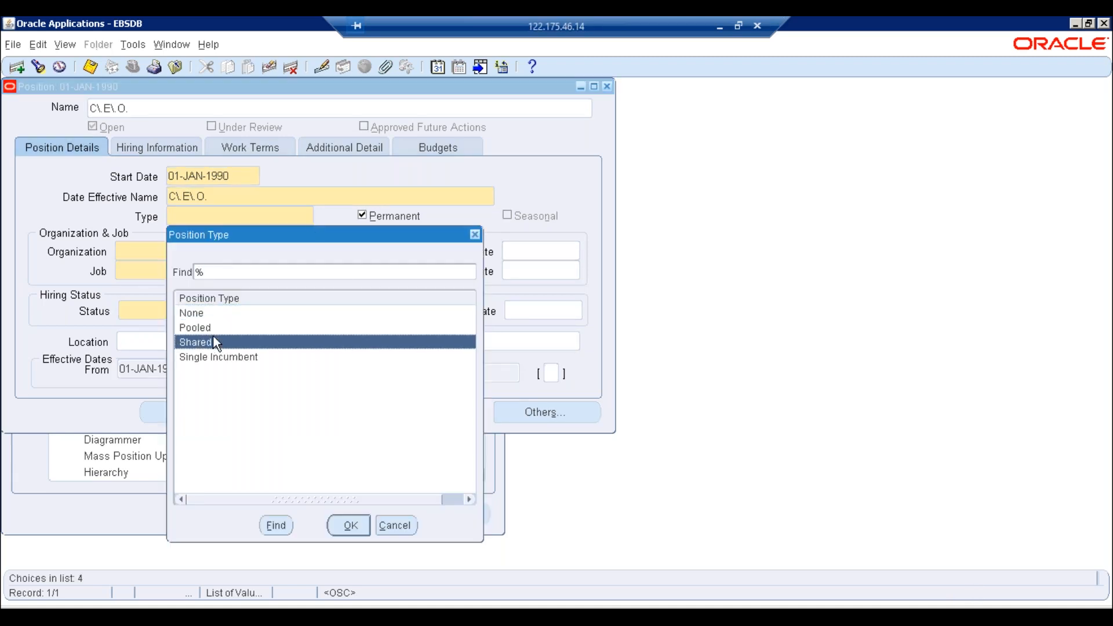
click(231, 355)
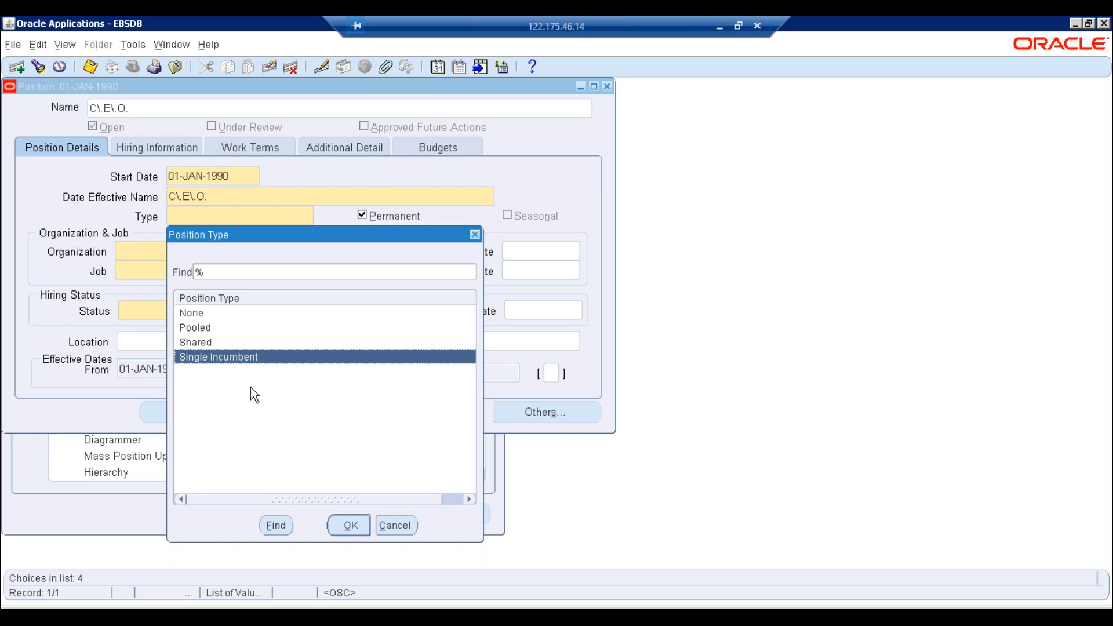
click(351, 525)
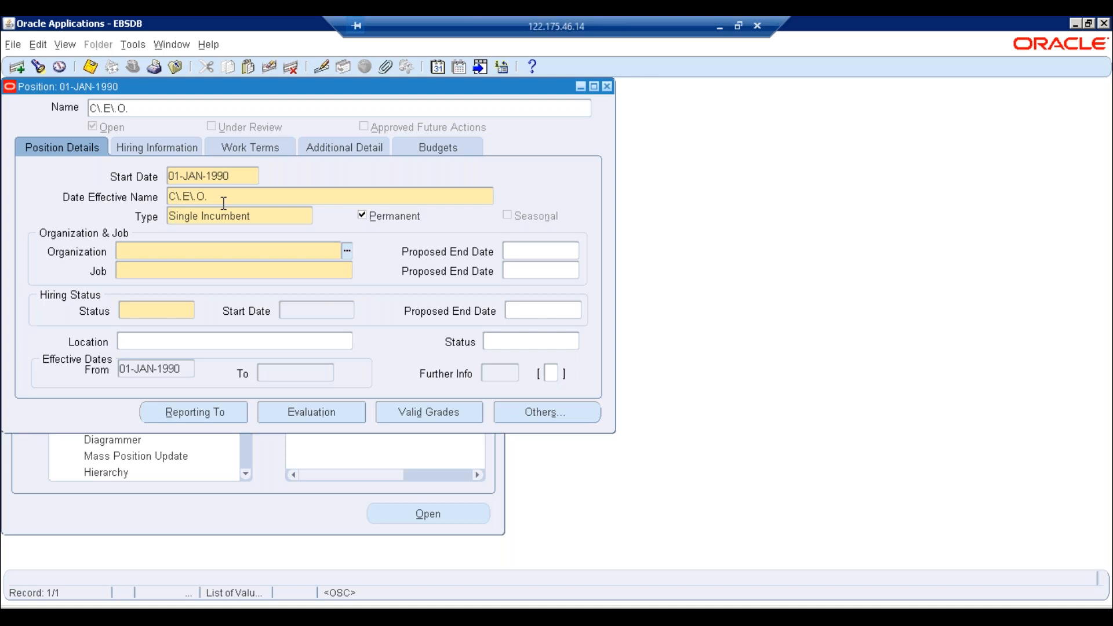
Set the C.E.O position's organization to C.E.O. Department from the full organization list.
click(347, 251)
text(%)
key(Return)
key(Return)
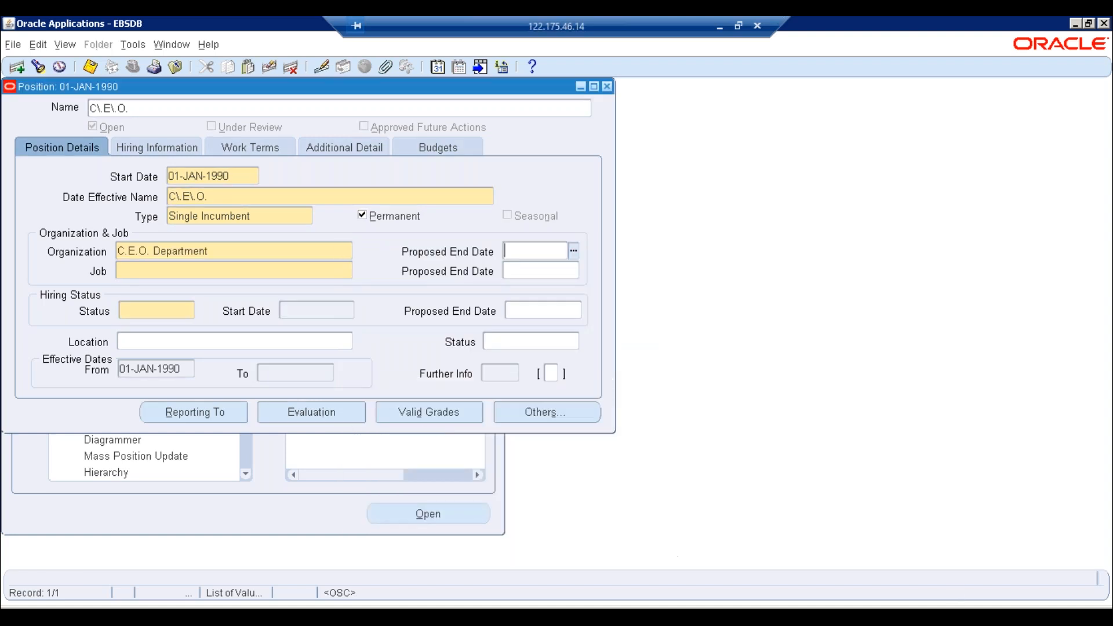
Set the position's job to C.E.O and its hiring status to Active, and try to save the record.
click(332, 270)
text(C.E.O)
key(Tab)
click(156, 311)
text(A)
key(Tab)
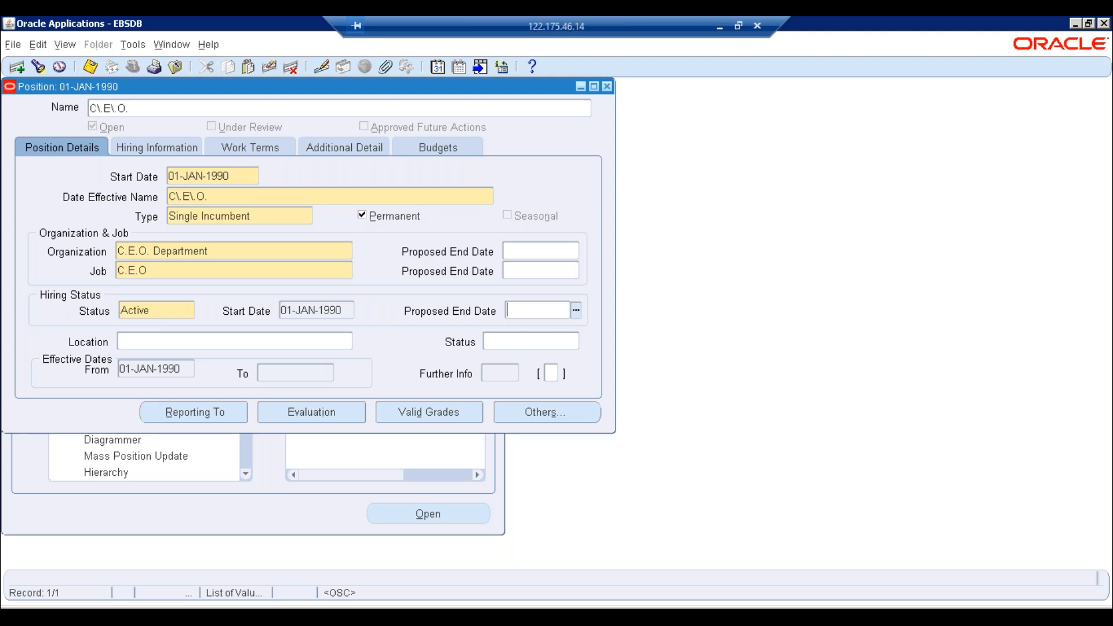
key(ctrl+s)
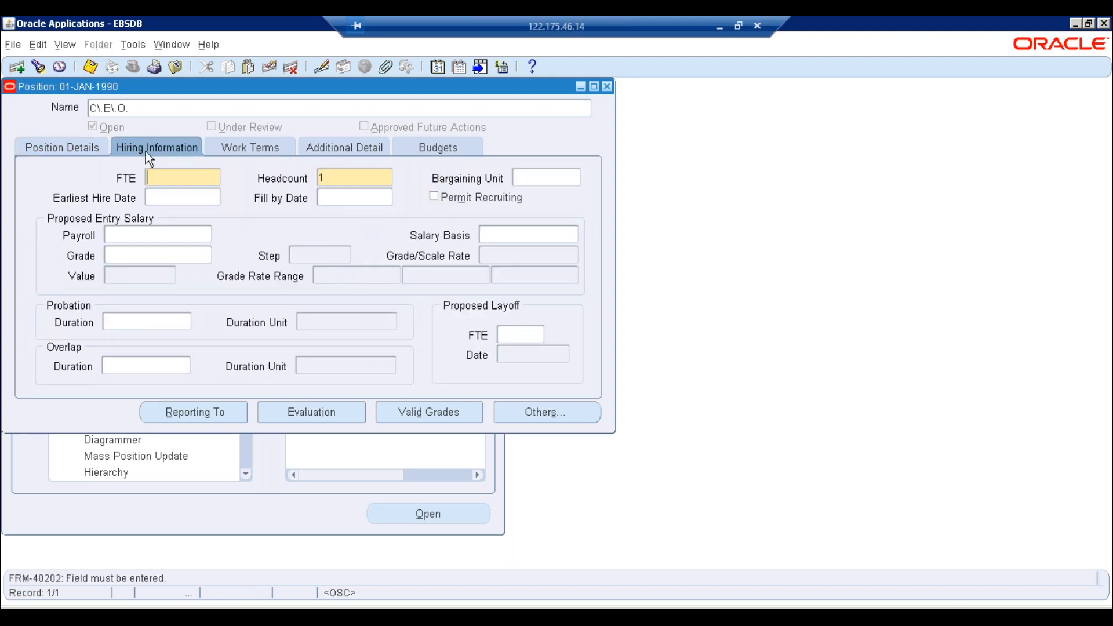
Set the FTE to 1 in the C.E.O position's hiring information and save the position.
key(Tab)
click(218, 176)
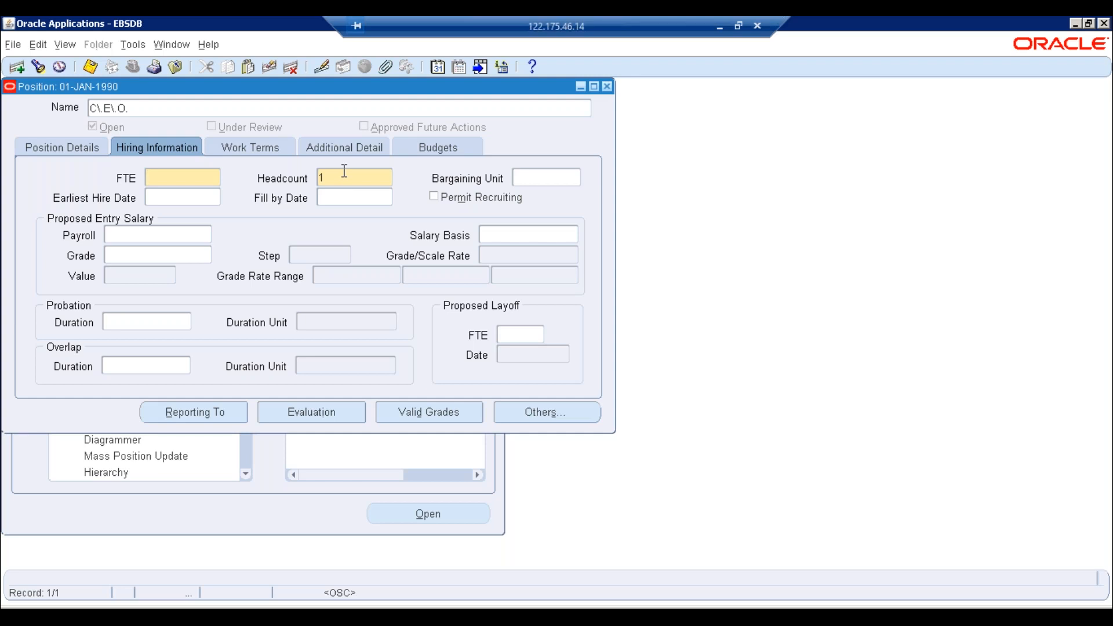
key(Tab)
key(shift+Tab)
text(1)
key(ctrl+s)
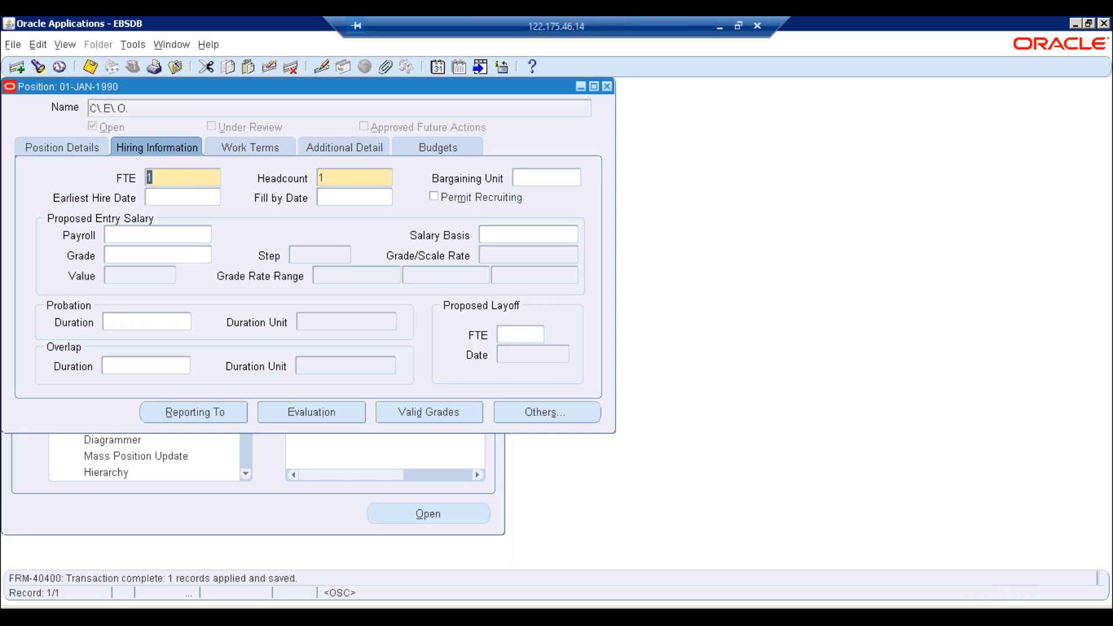
Review the saved C.E.O position's hiring information, work terms, additional detail, budgets and position details, including its type.
click(152, 235)
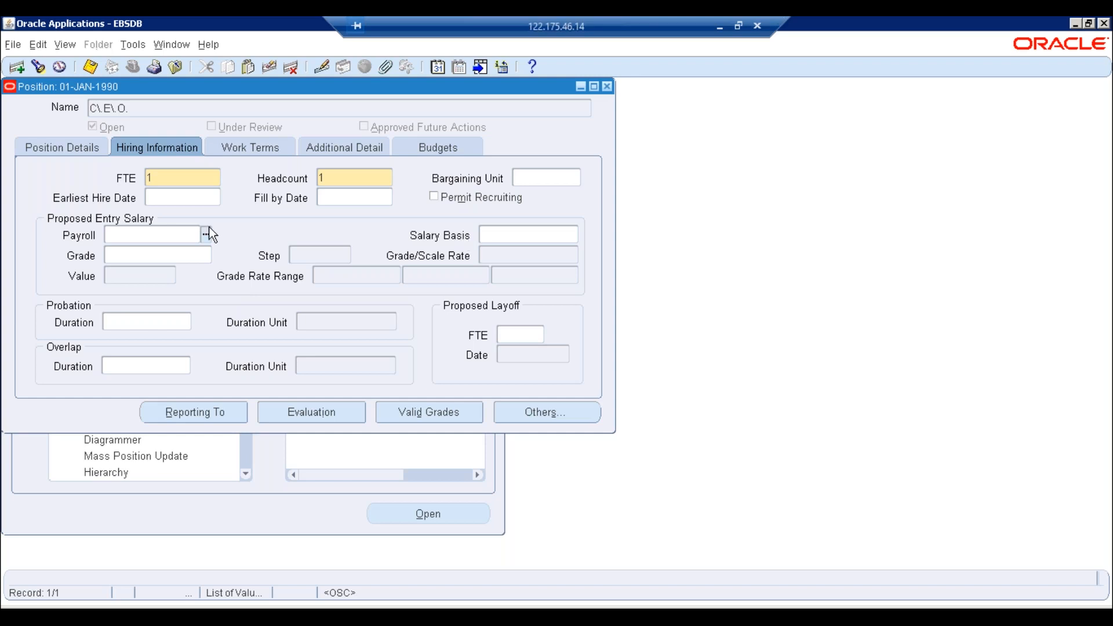
click(250, 146)
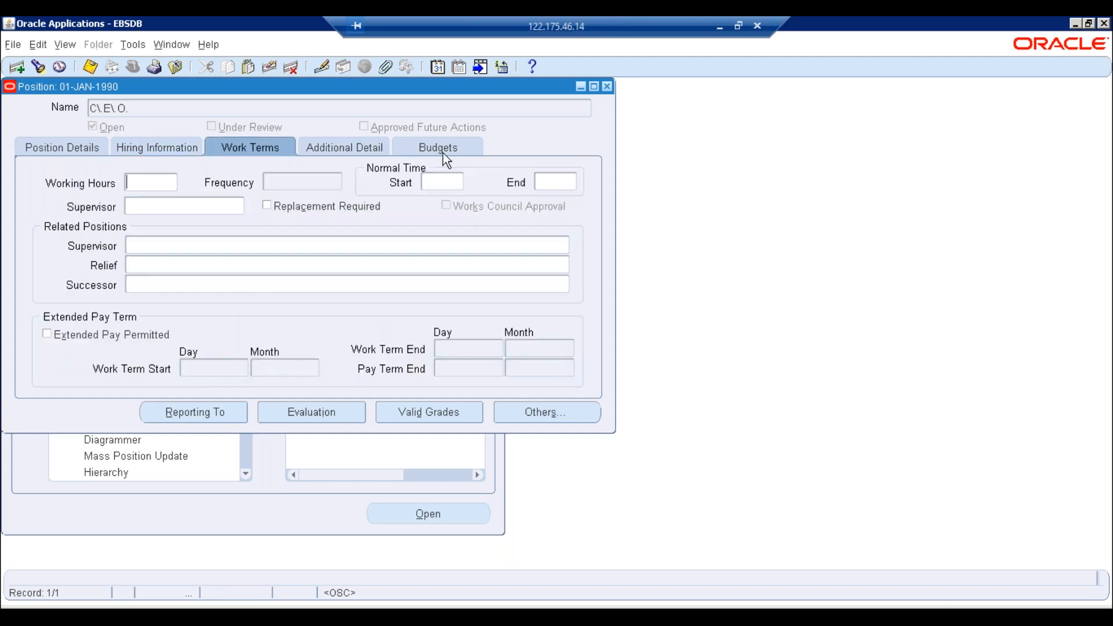
click(349, 152)
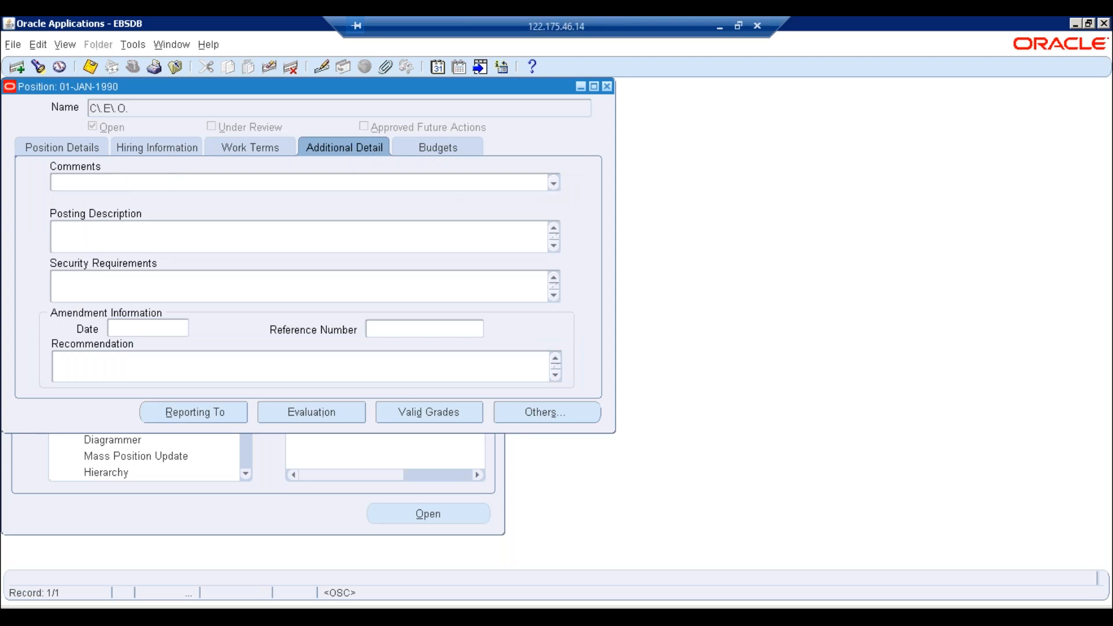
click(438, 147)
click(69, 147)
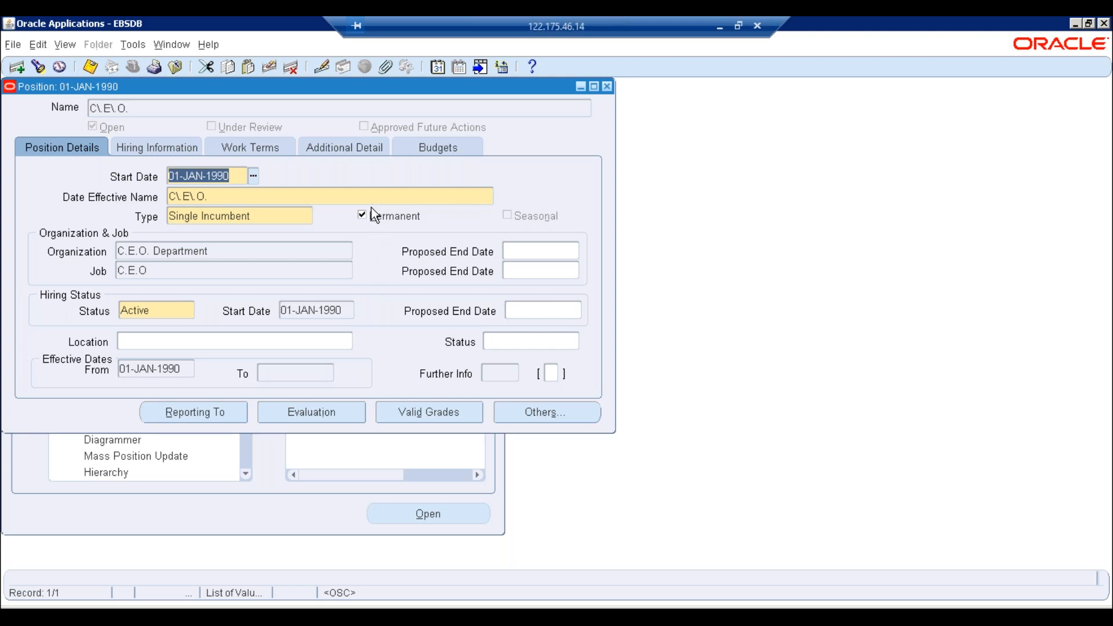
click(161, 151)
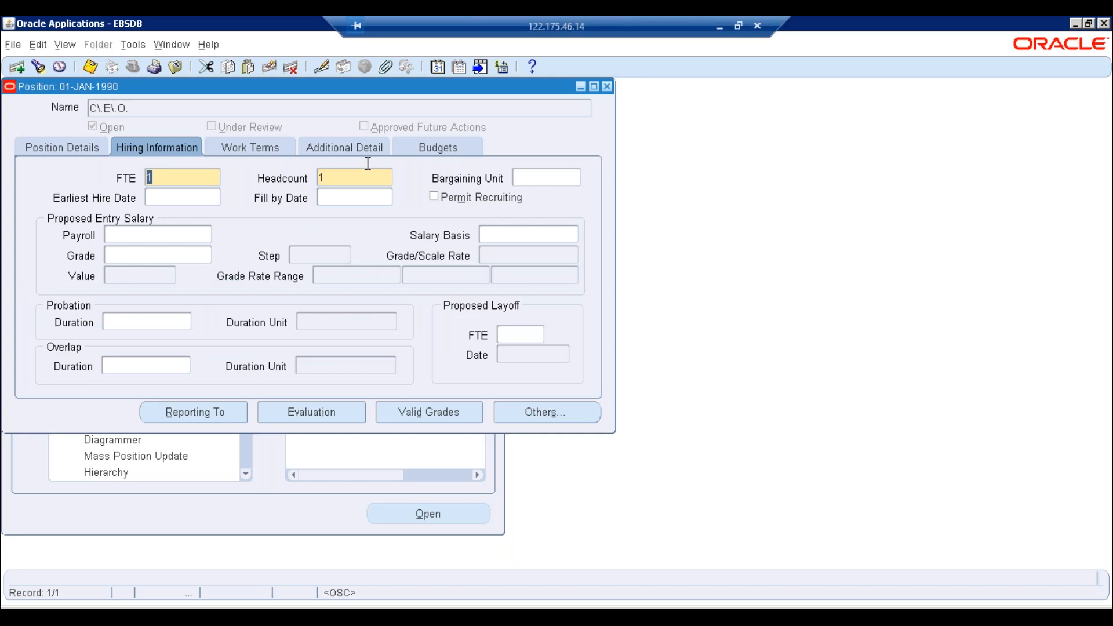
click(35, 151)
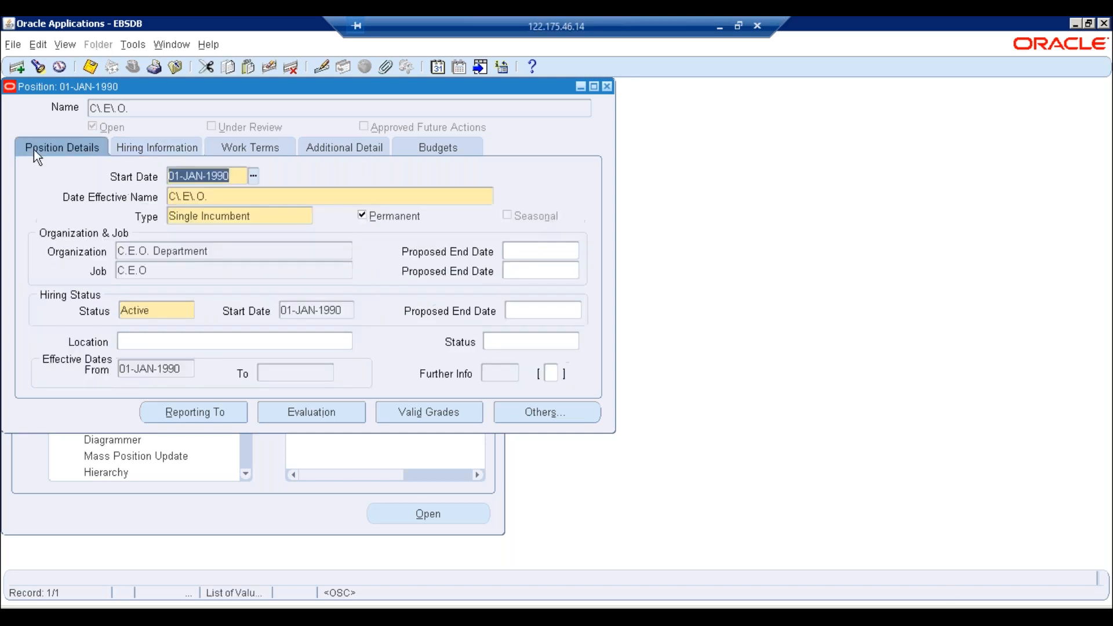
click(93, 66)
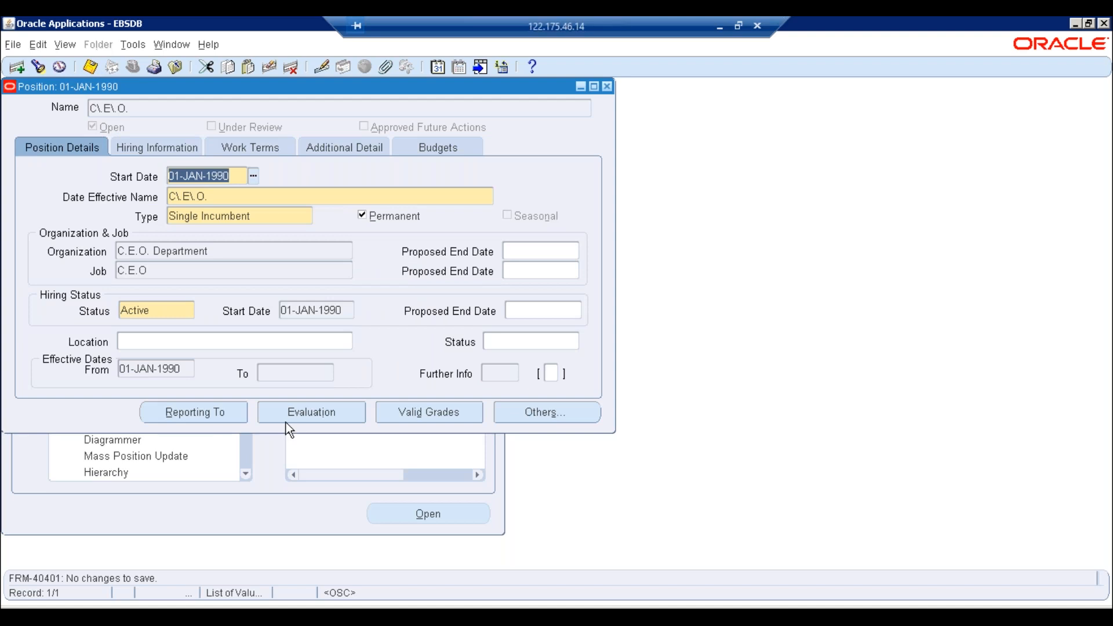
click(247, 217)
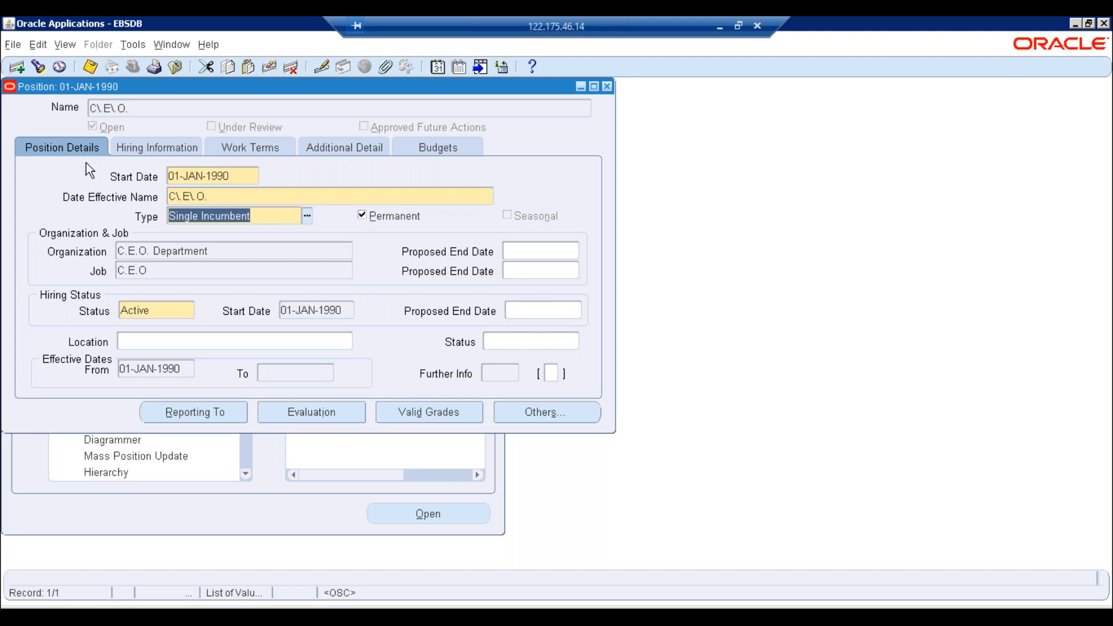
Start a new position record and name it Purchasing officer with position number 001.
click(231, 194)
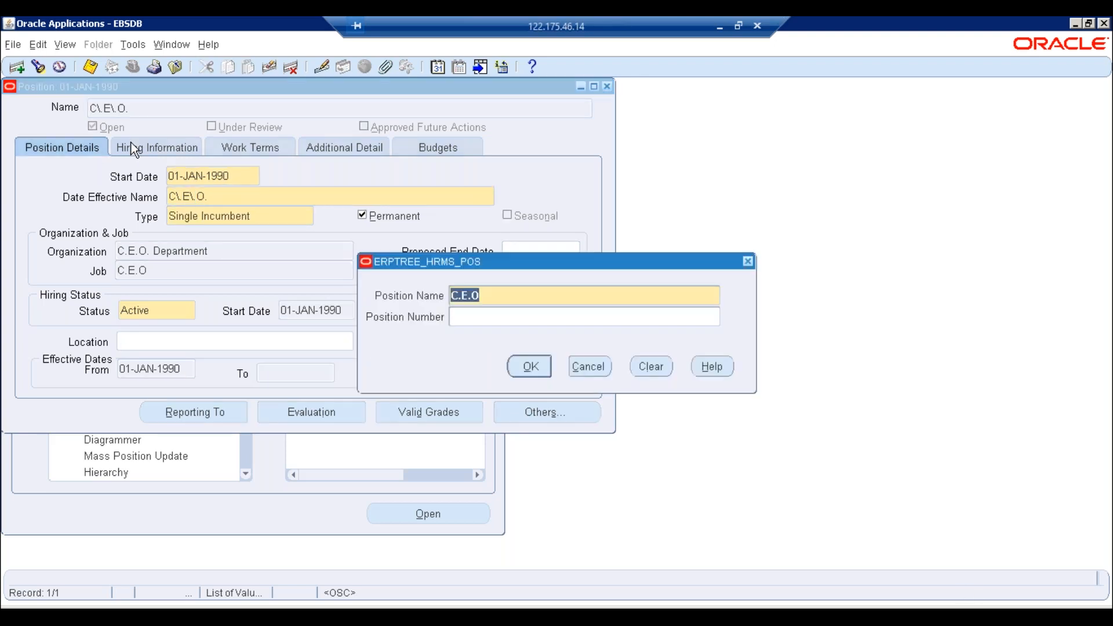
click(581, 359)
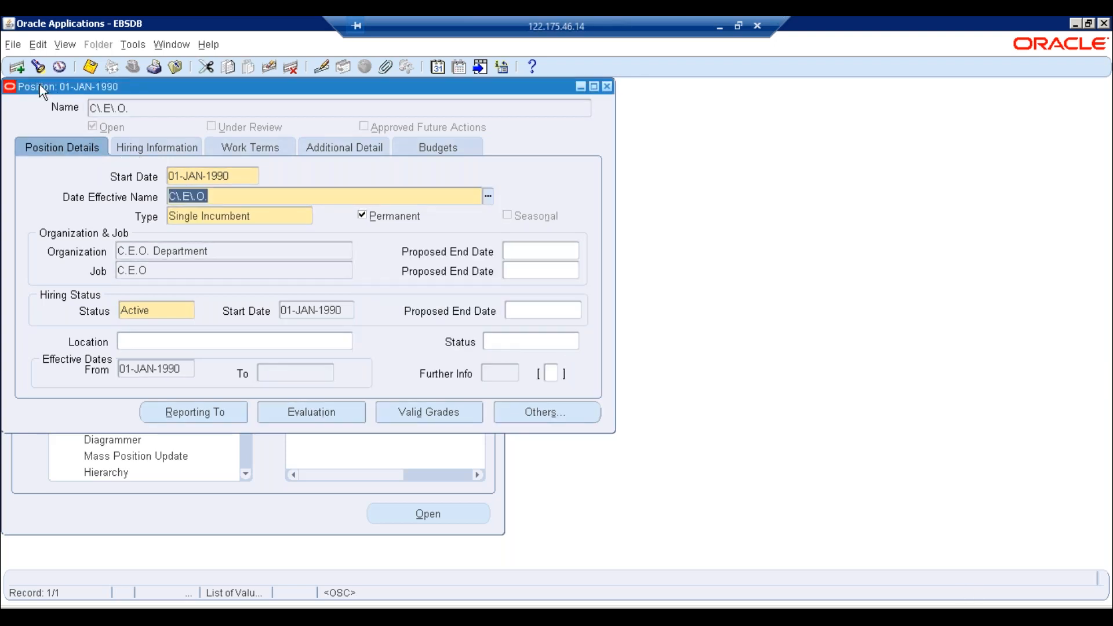
click(17, 67)
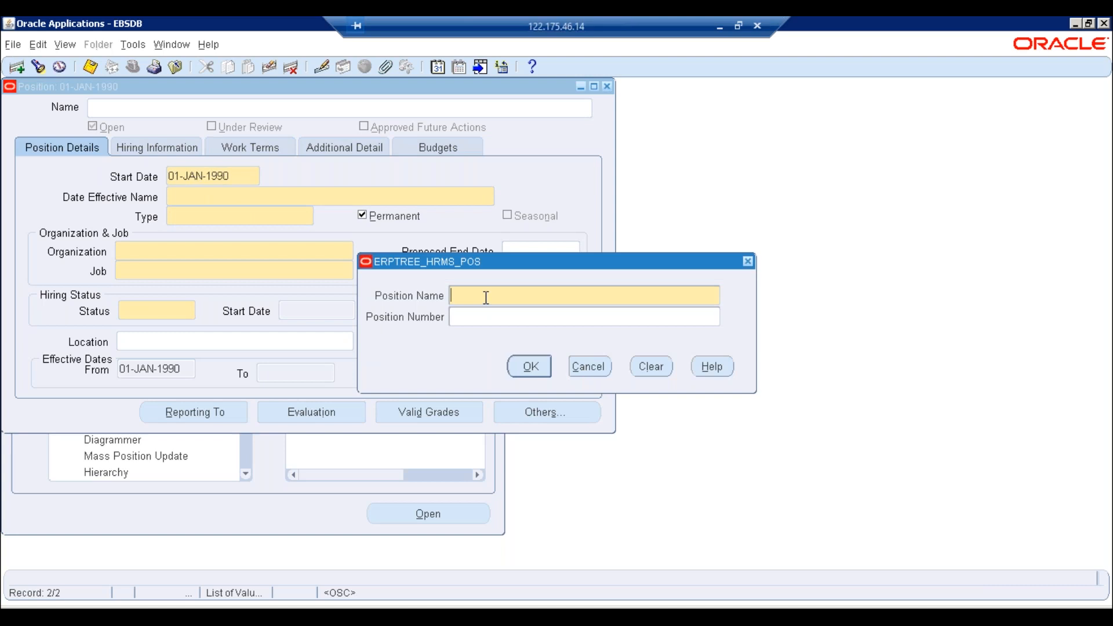
text(Purchas)
key(BackSpace)
key(BackSpace)
text(asing off)
text(r)
key(Tab)
text(001)
key(Return)
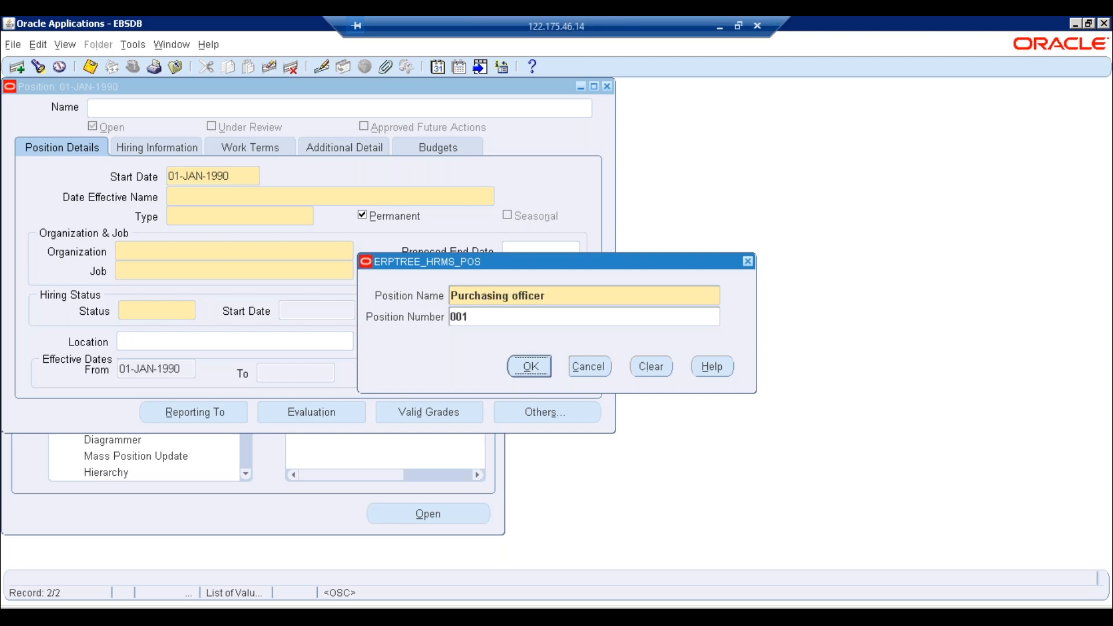
Set the Purchasing officer position's type to Pooled and its organization to Purchasing Department.
click(307, 216)
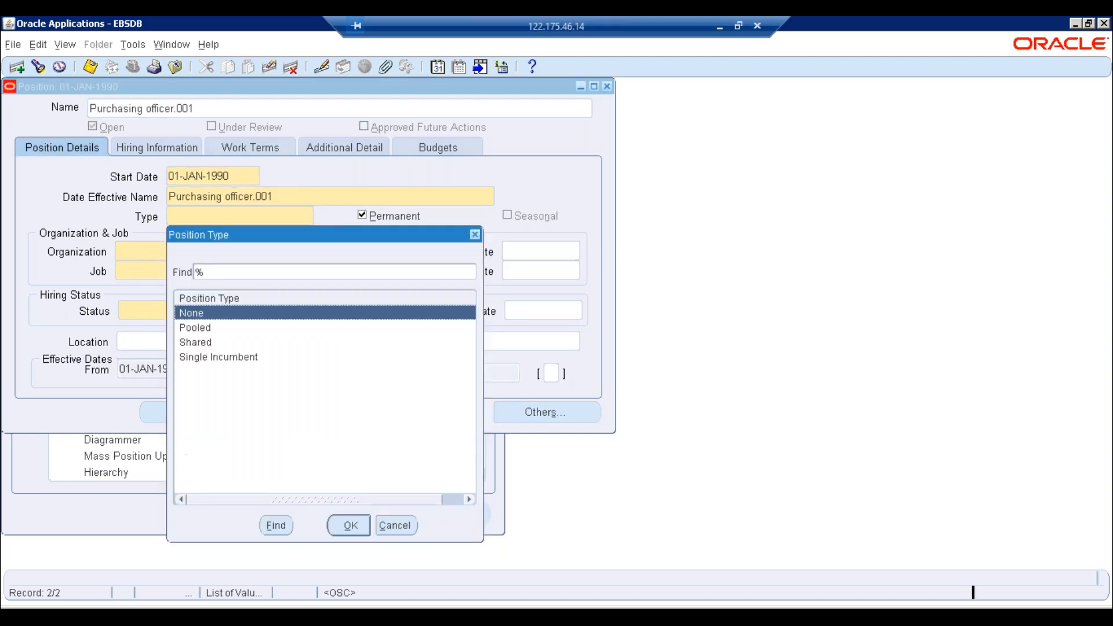
double_click(196, 327)
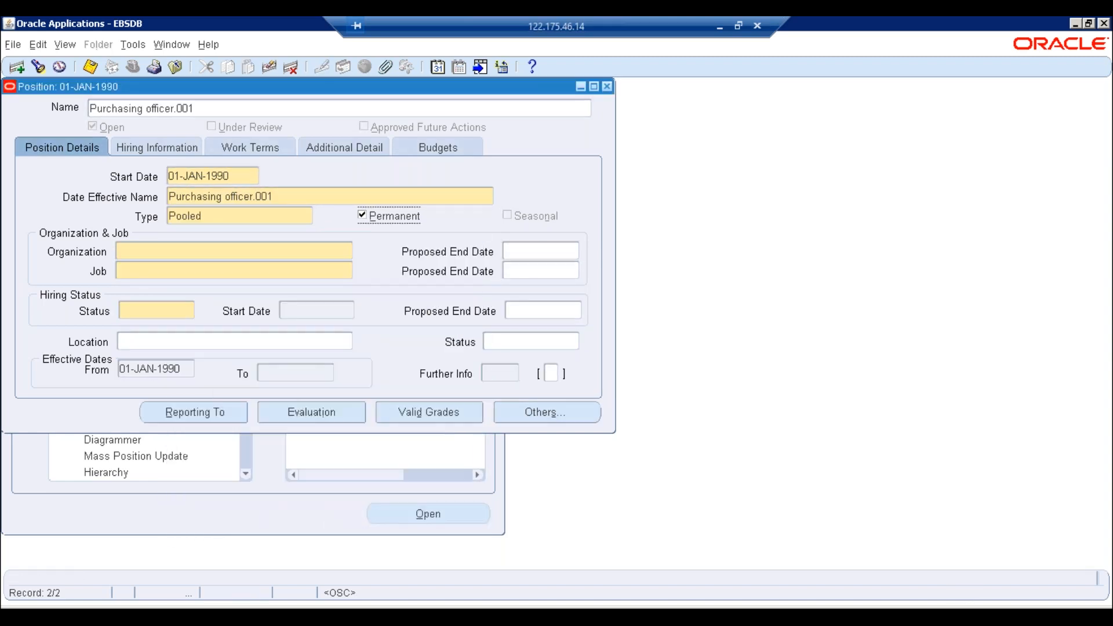
click(147, 252)
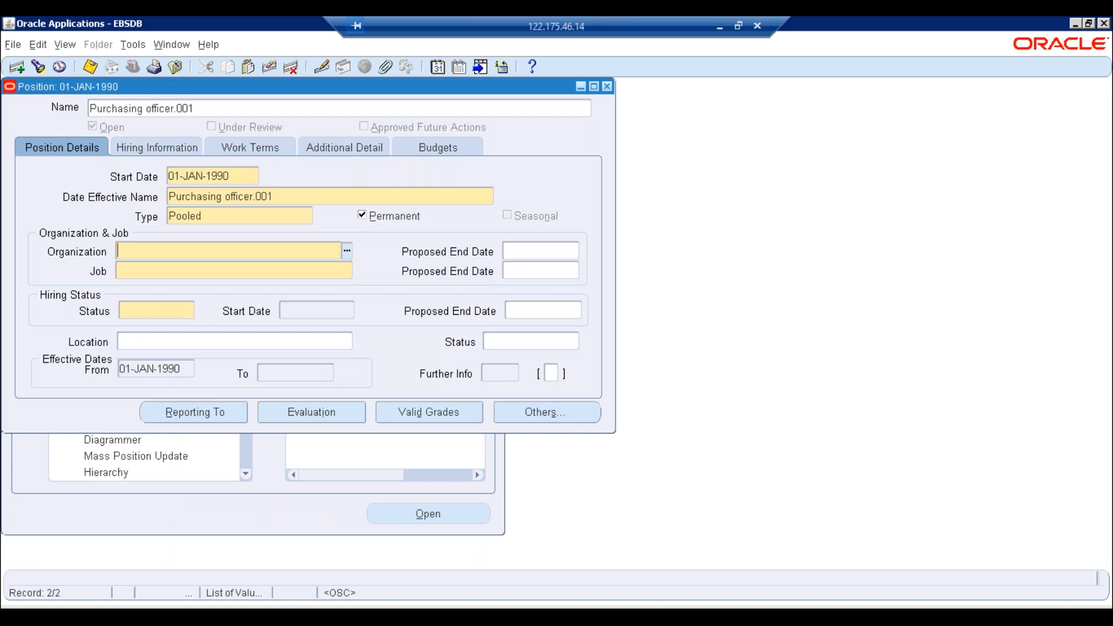
text(pur)
key(Tab)
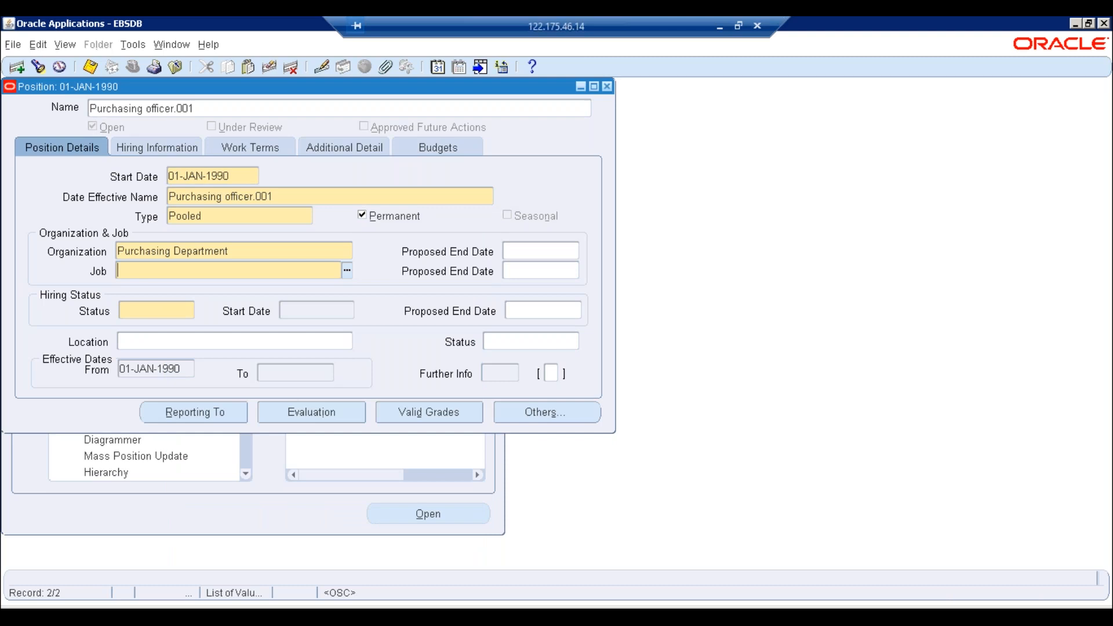
Set the Purchasing officer position's job to Officer and its hiring status to Active.
text(of)
key(Tab)
click(152, 313)
text(a)
key(Tab)
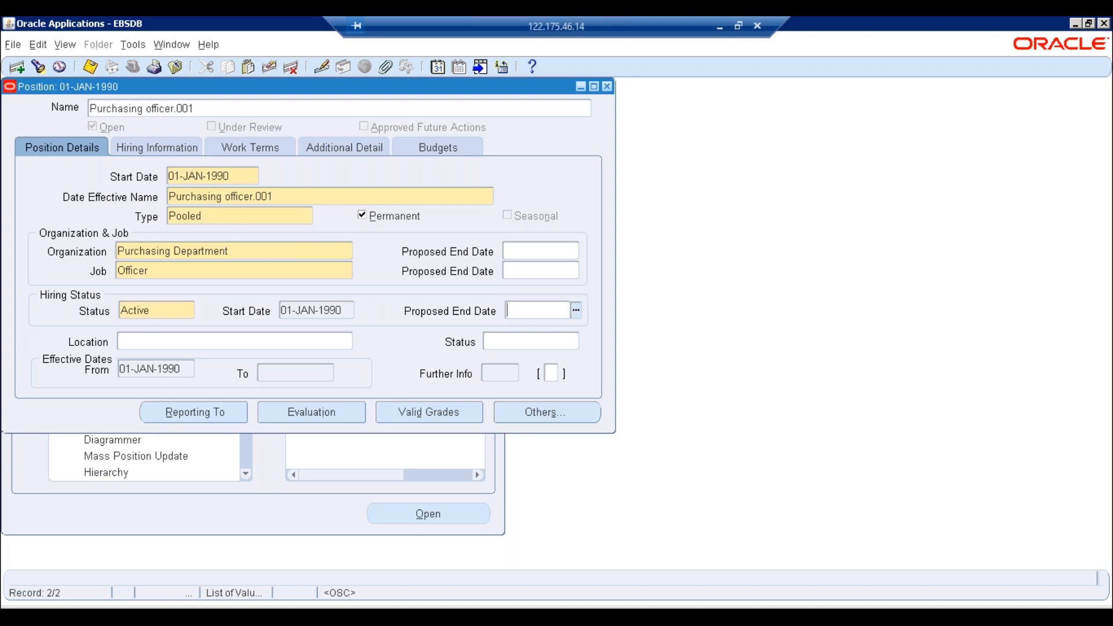
click(239, 217)
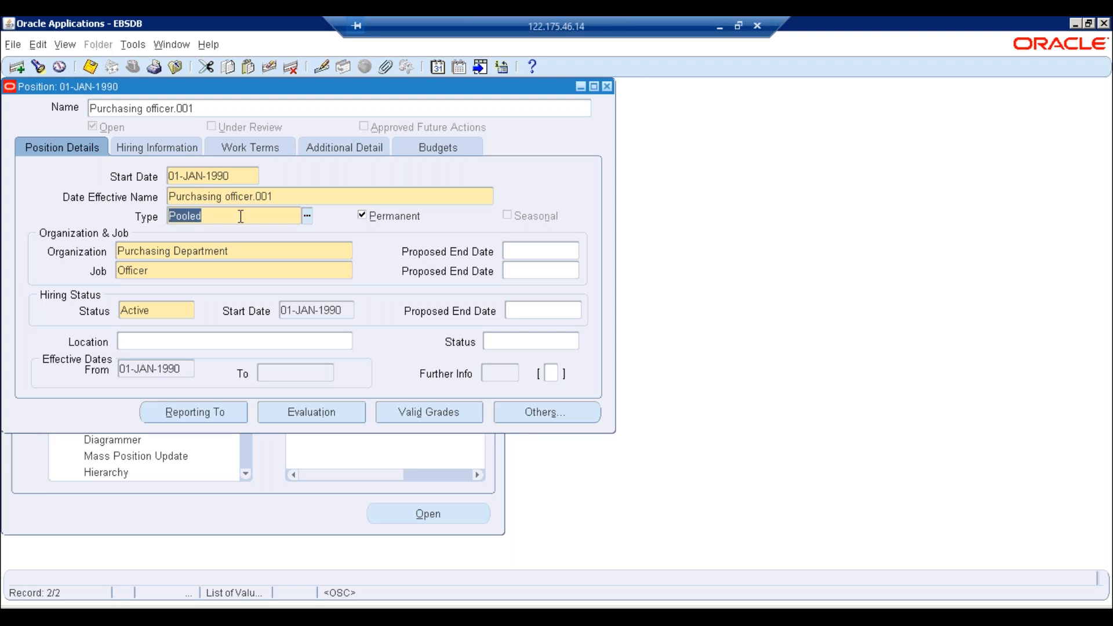
Switch to the Notepad notes and start a list of position types with None below the FINANCE MANAGER line.
click(295, 606)
click(520, 518)
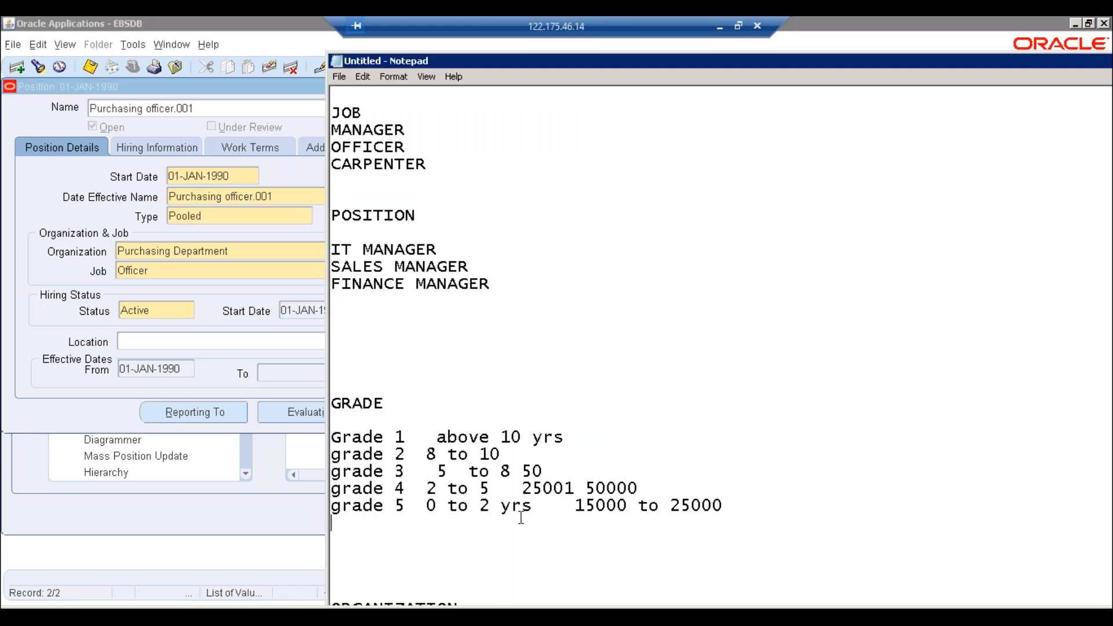
drag(850, 64, 786, 29)
click(337, 276)
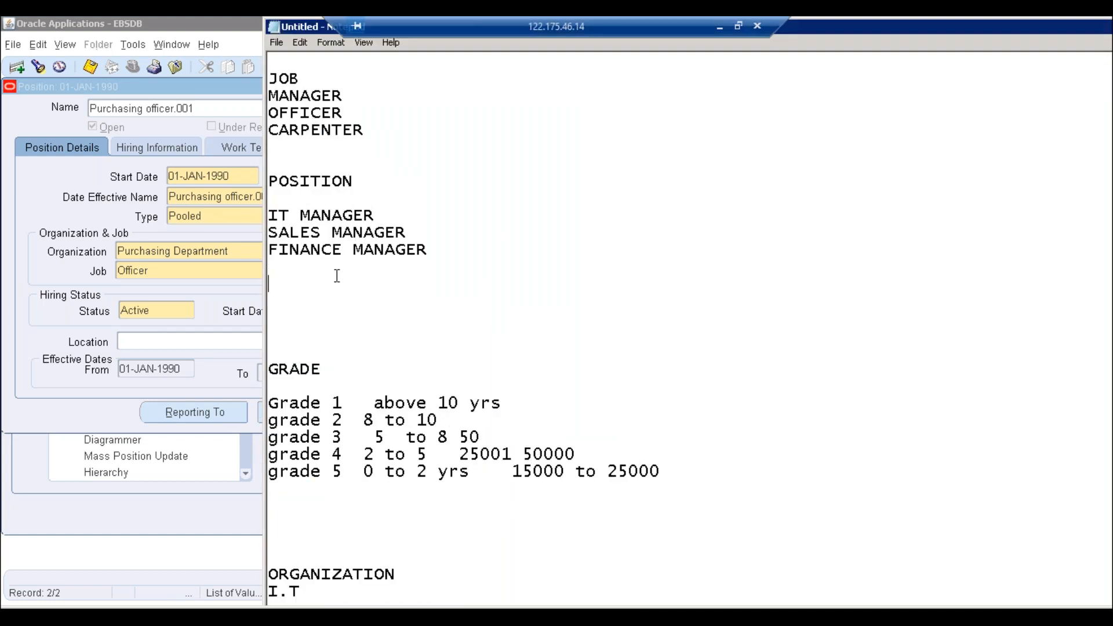
key(Return)
text(non)
key(BackSpace)
key(BackSpace)
key(BackSpace)
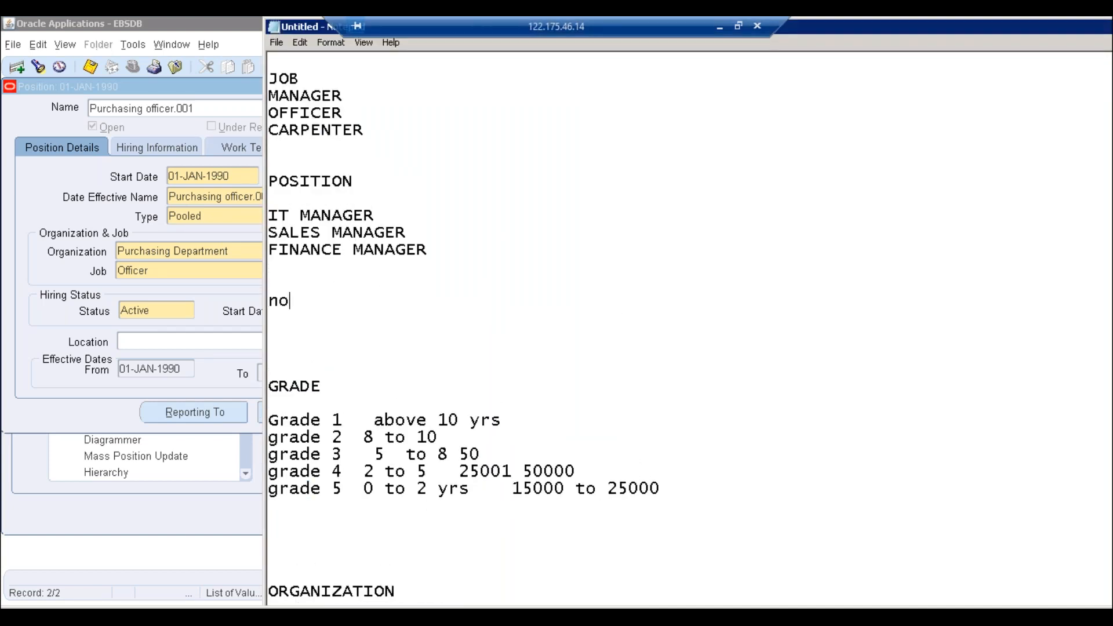
text(None)
key(Return)
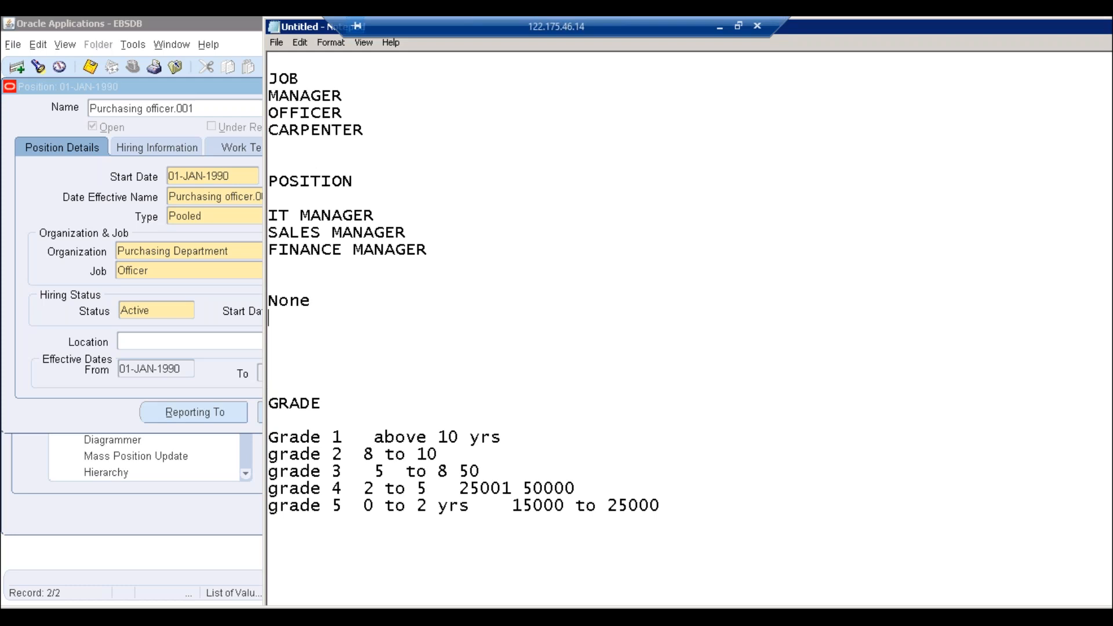
Add single incumbent, pooled and shared on separate lines under None in the notes.
text(single incu)
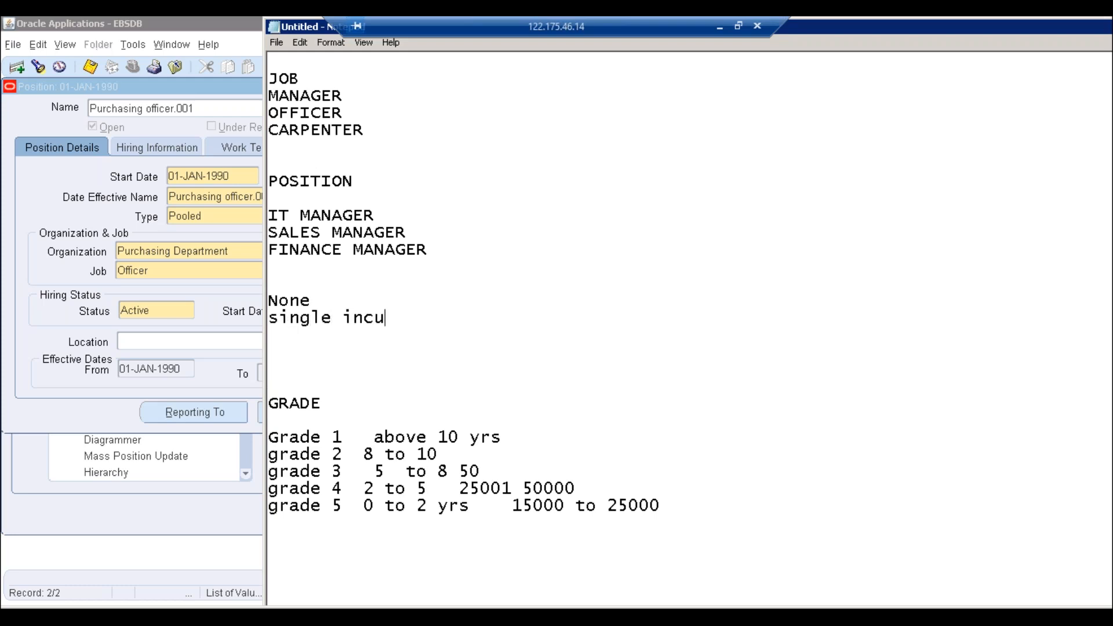
text(mbent)
key(Return)
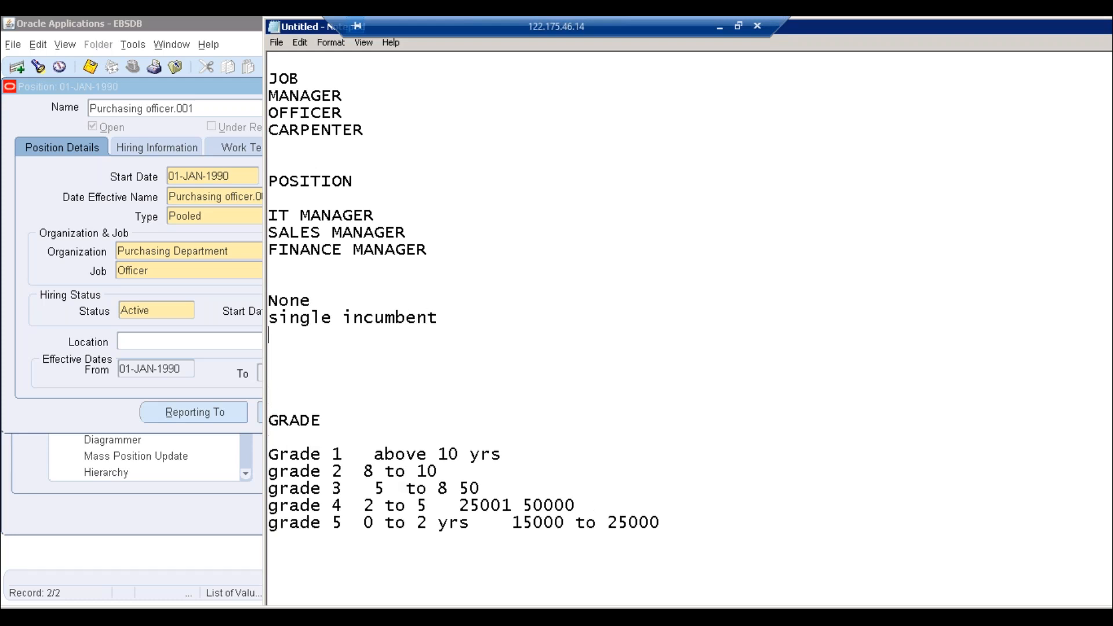
text(pooled)
key(Return)
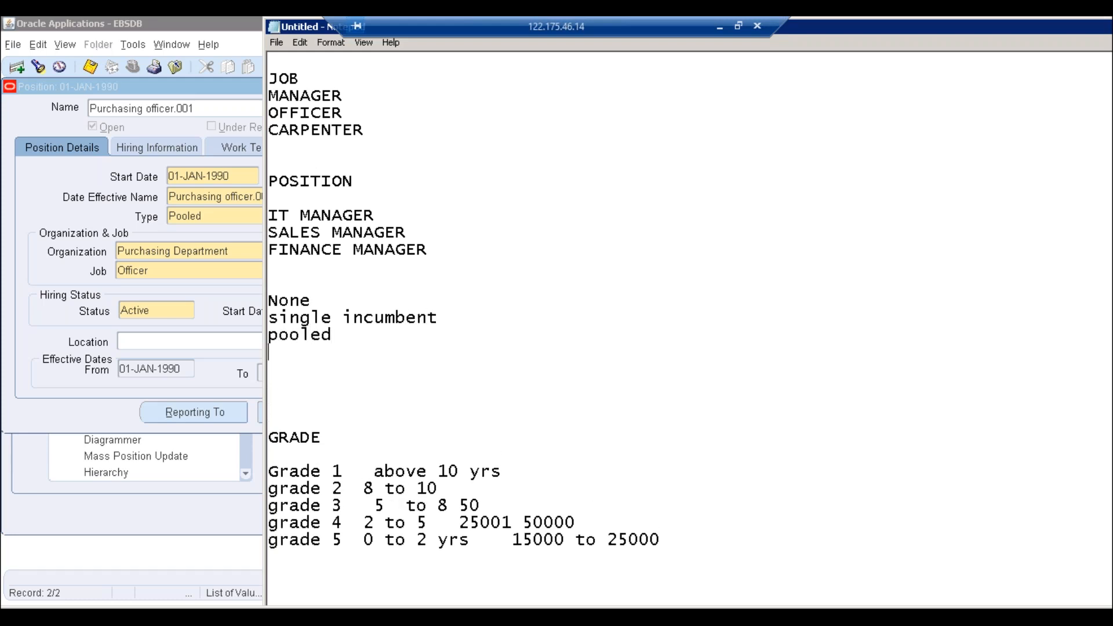
text(shared)
Highlight the None entry and the single incumbent entry in turn in the position type list.
click(332, 318)
key(Up)
key(Down)
key(Up)
key(shift+Home)
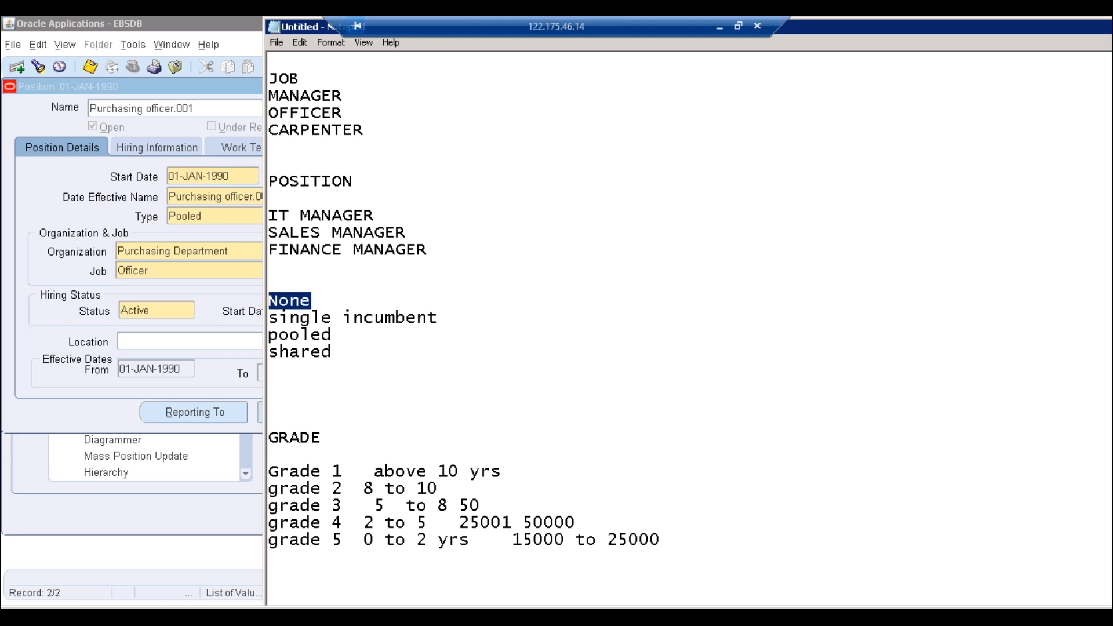
key(Down)
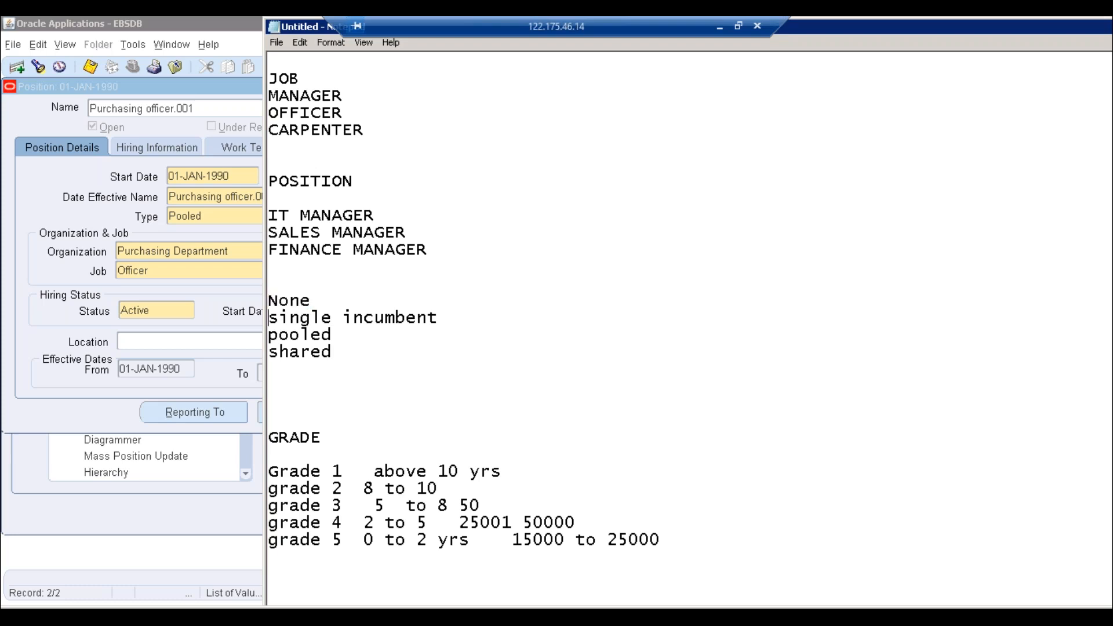
key(shift+End)
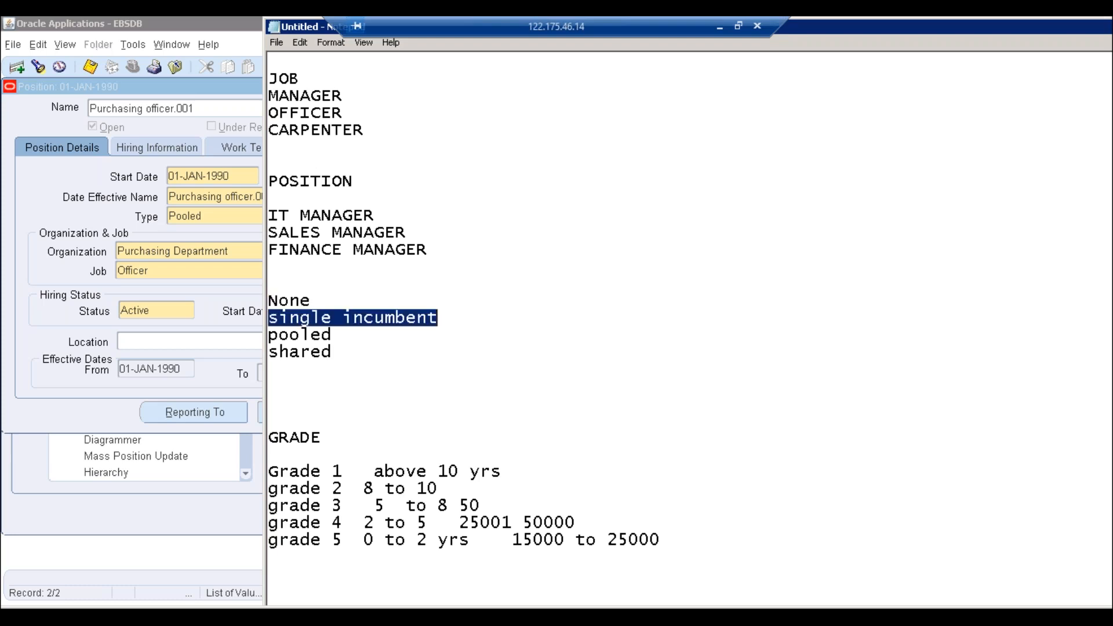
key(Right)
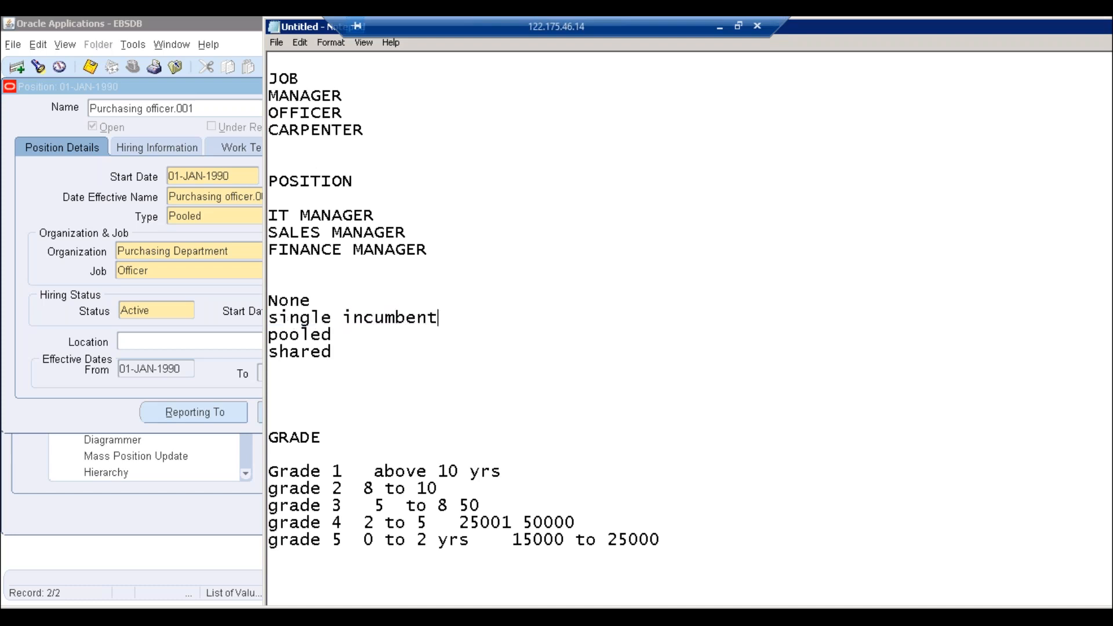
Insert a blank line before pooled and another before shared in the position type list, and highlight the pooled entry.
key(Return)
key(Down)
key(Down)
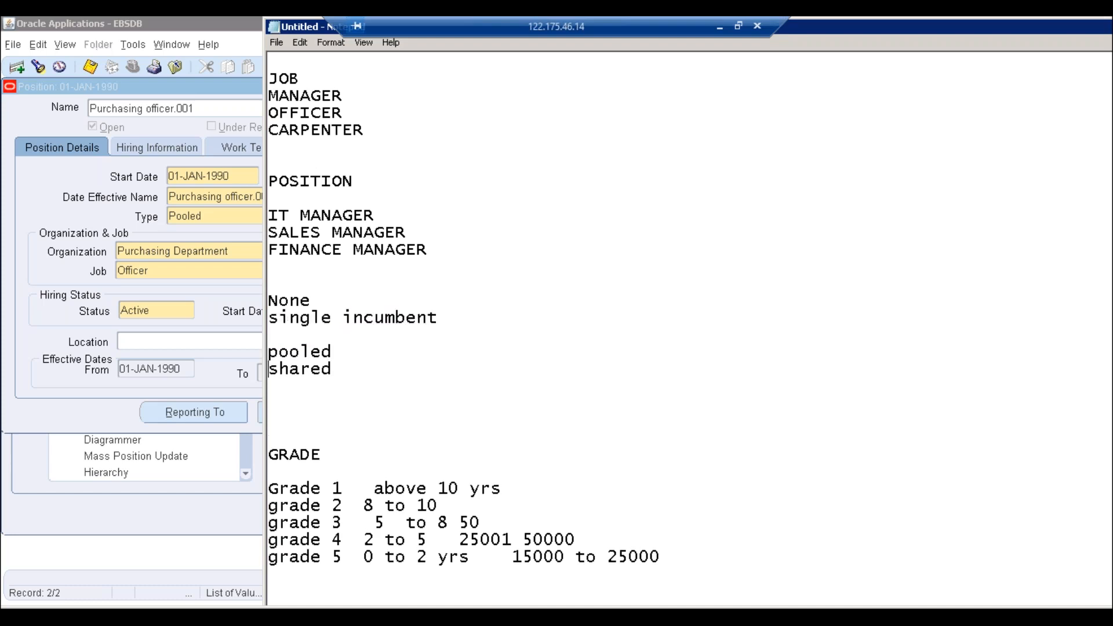
key(Return)
key(Up)
key(Up)
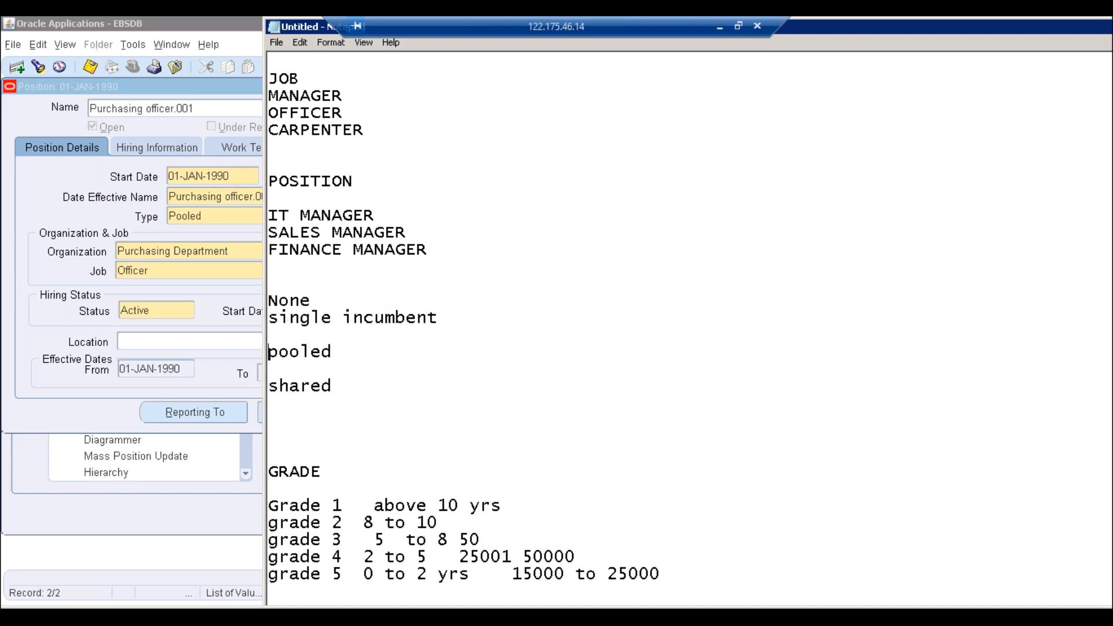
key(shift+End)
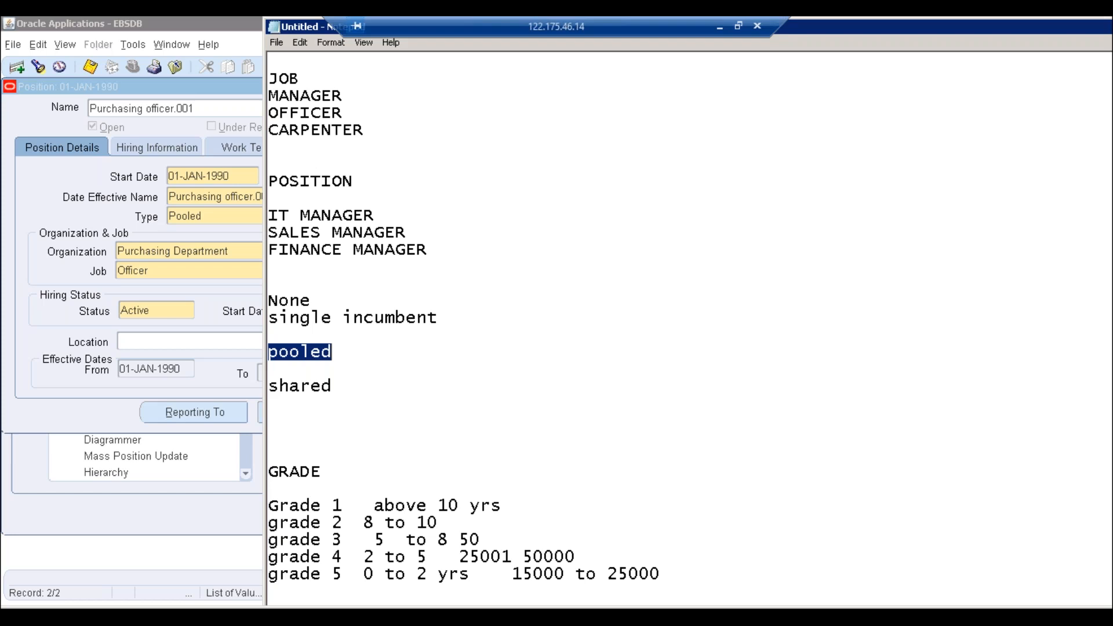
click(269, 386)
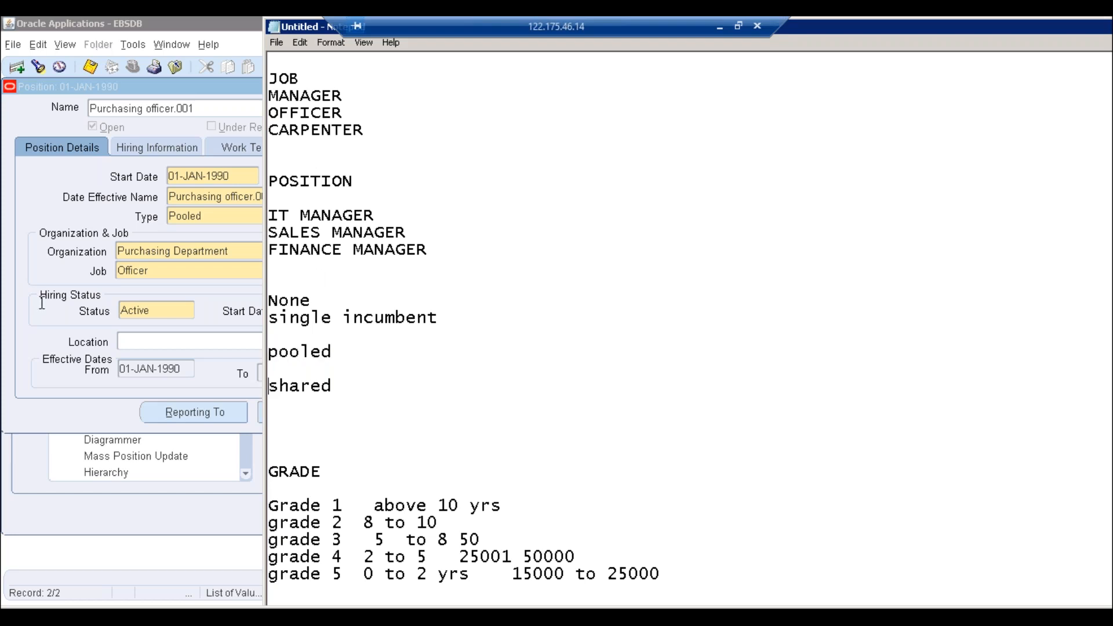
Return to the Oracle Applications position form, check the Purchasing officer's name, job, status and type, and save the position.
click(213, 250)
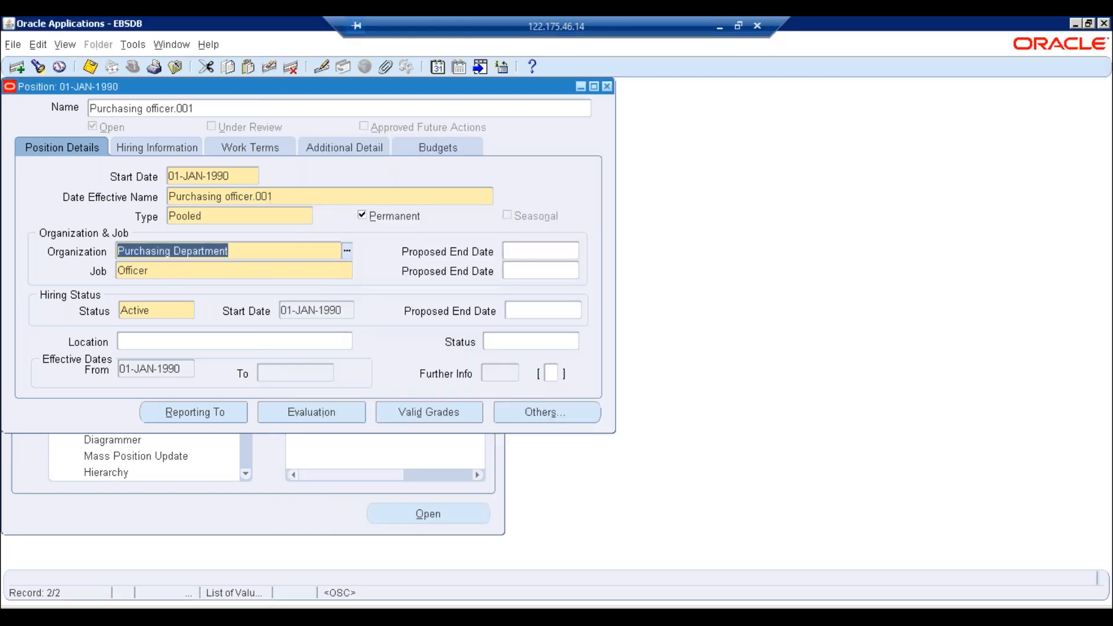
click(283, 203)
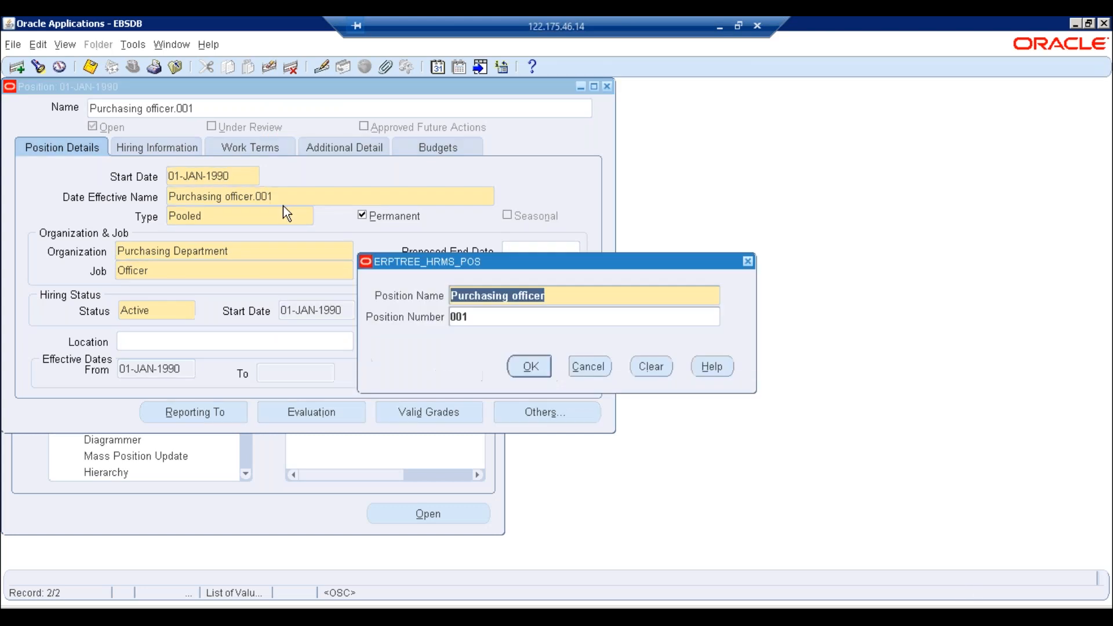
click(530, 369)
click(246, 272)
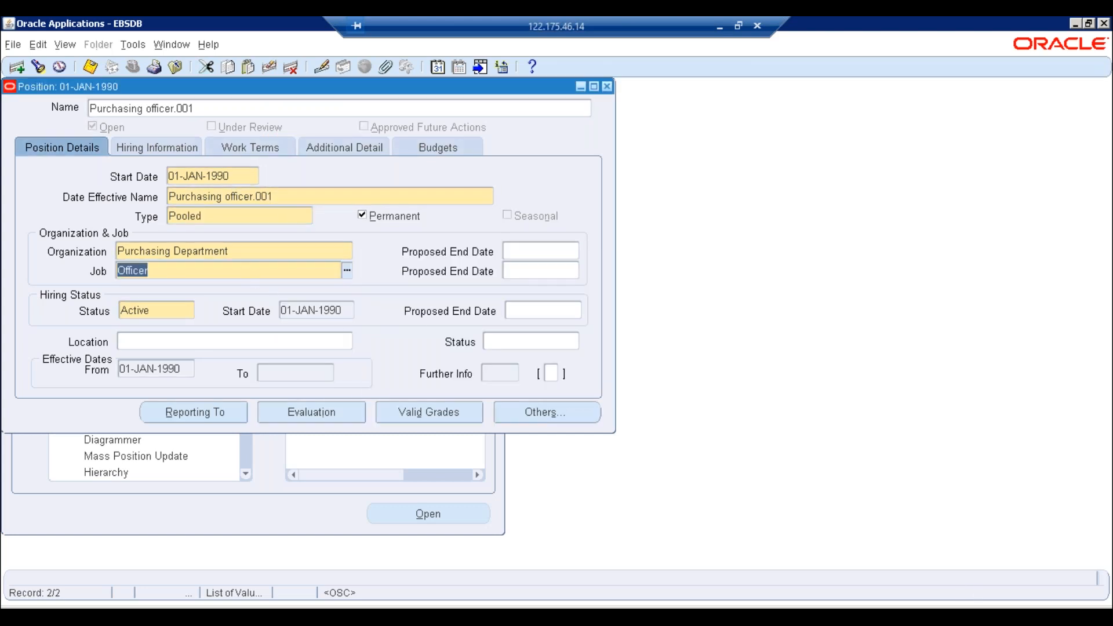
key(Tab)
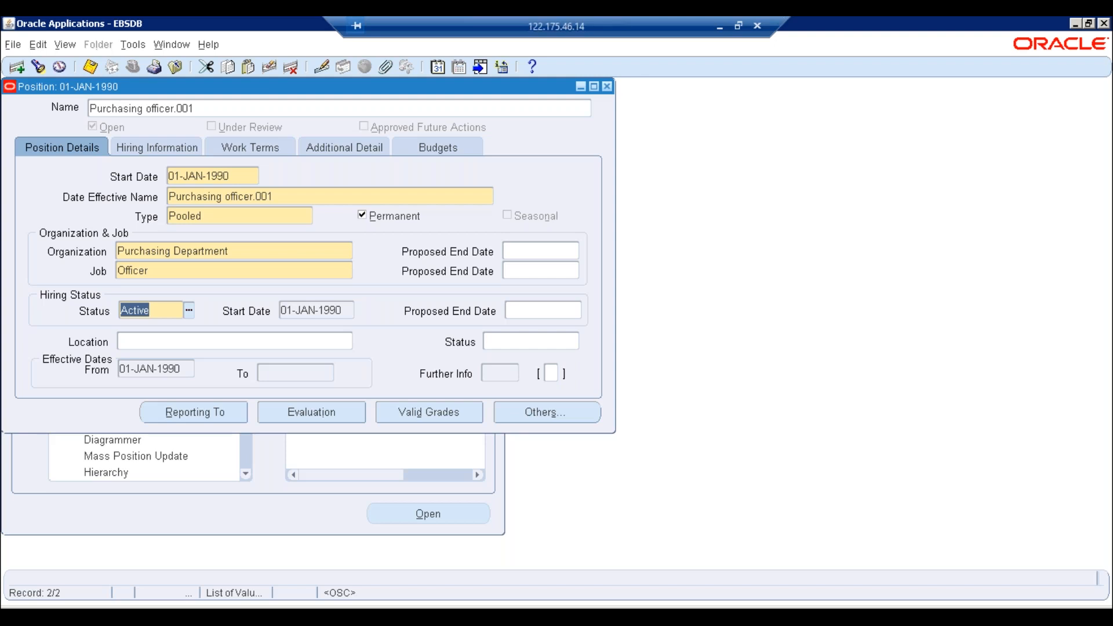
click(234, 215)
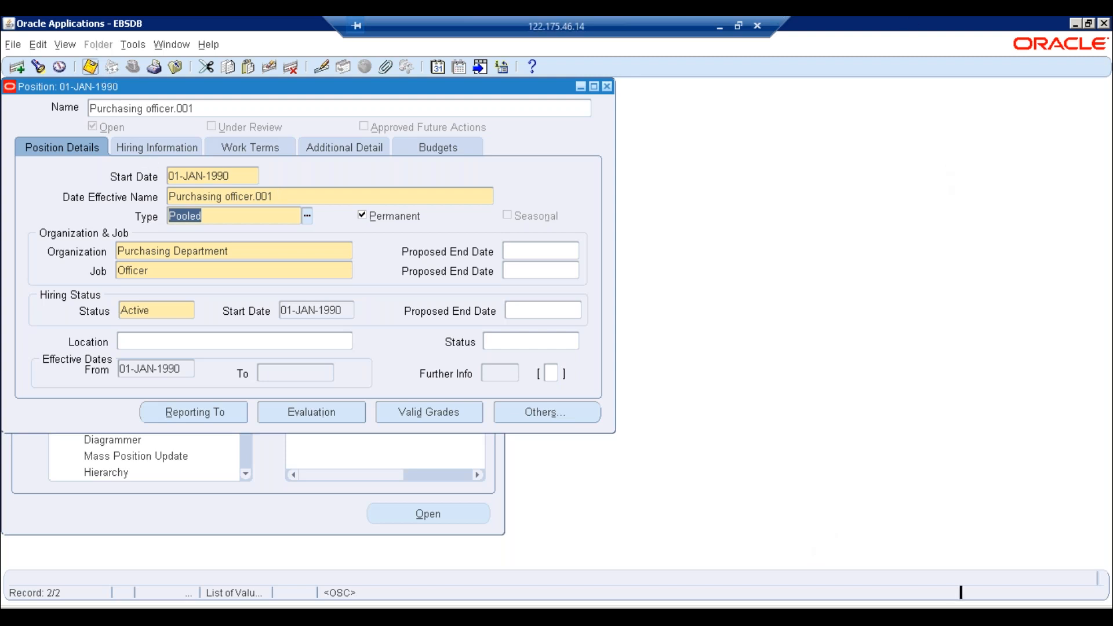
click(89, 66)
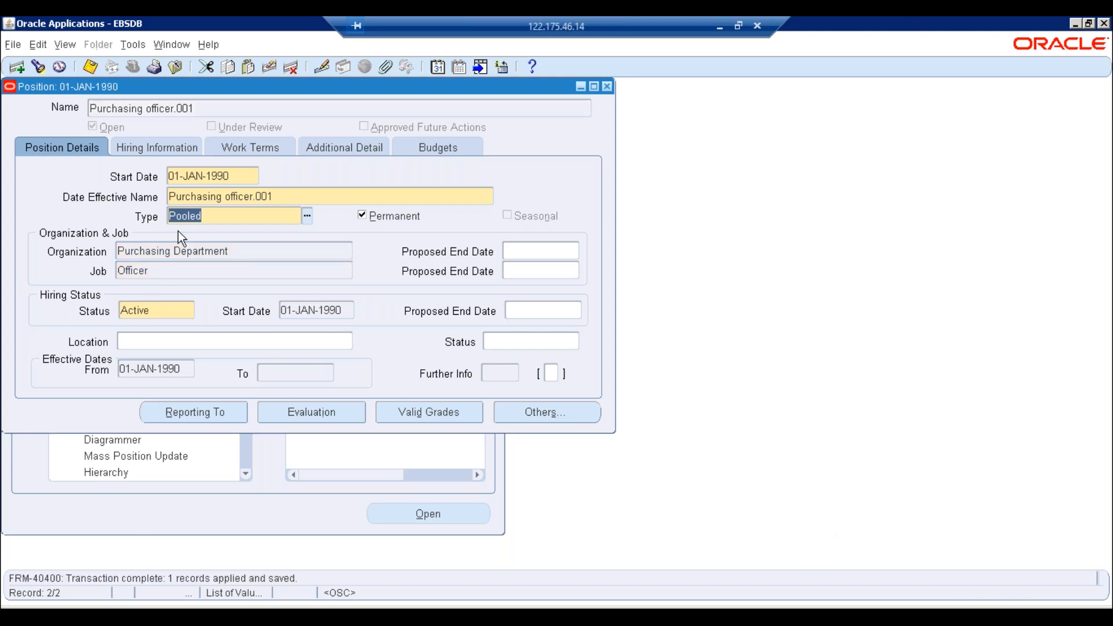
Set the Purchasing officer position's headcount to 5 in the hiring information as a correction and save it.
click(168, 151)
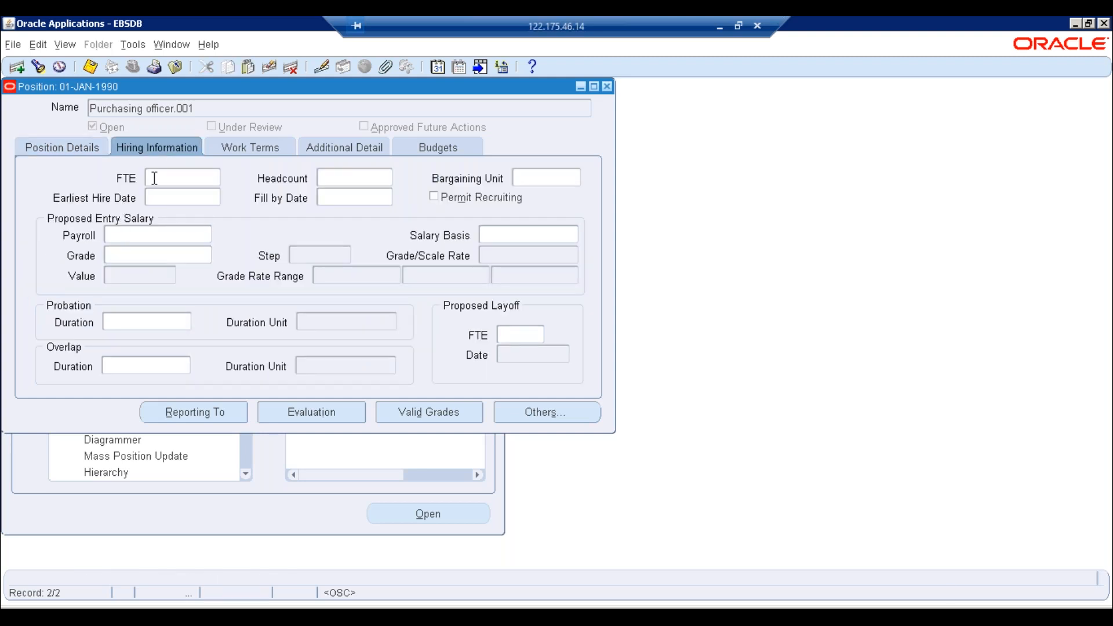
click(351, 183)
text(5)
click(173, 180)
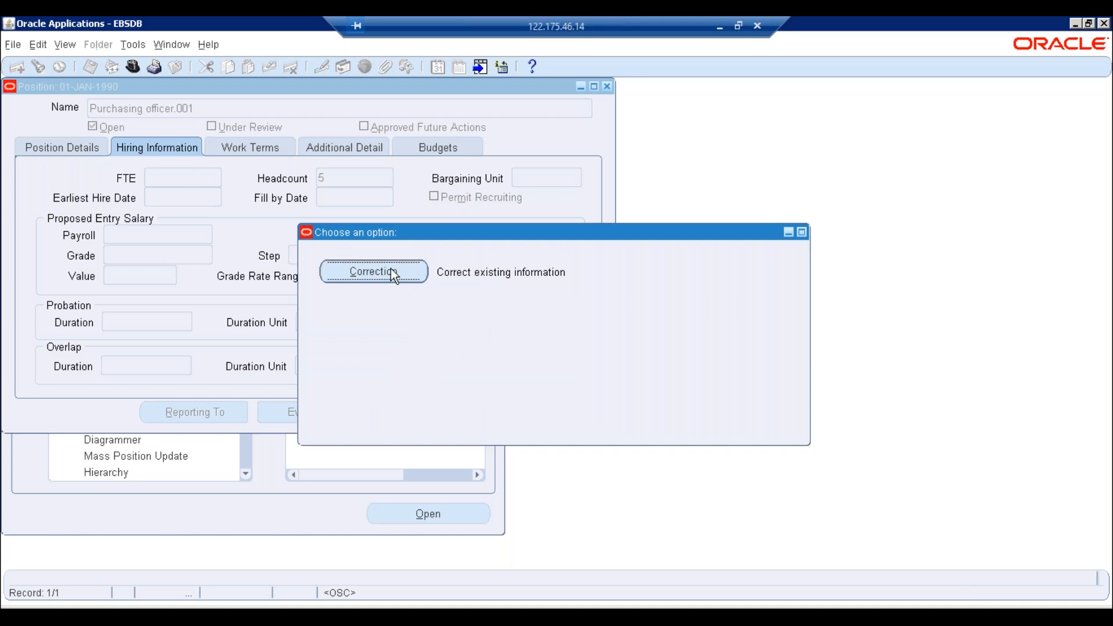
click(391, 270)
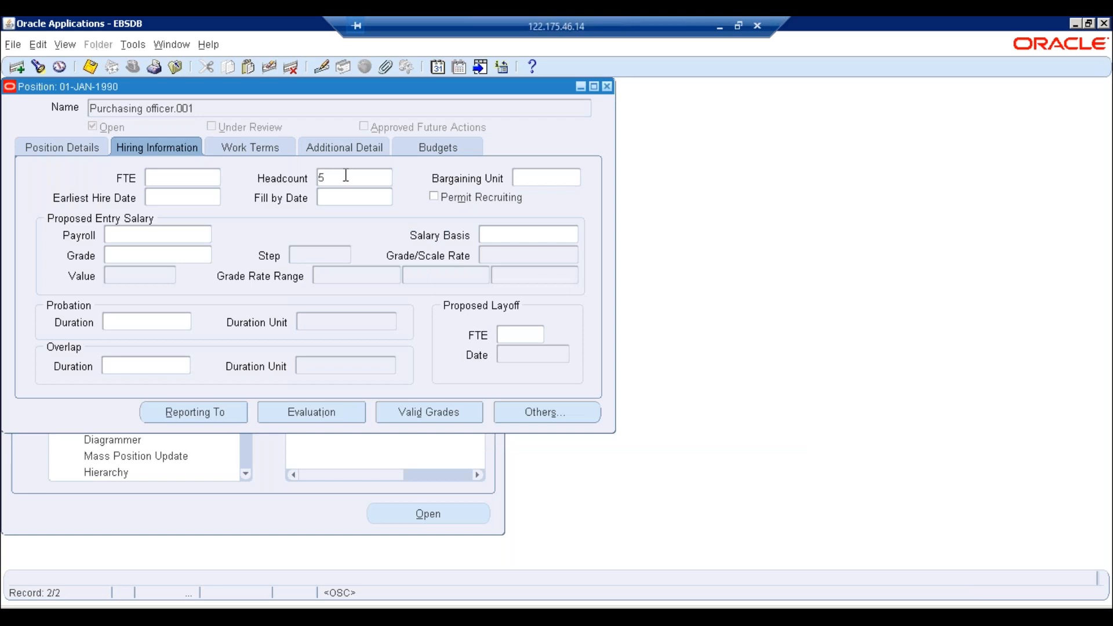
click(90, 67)
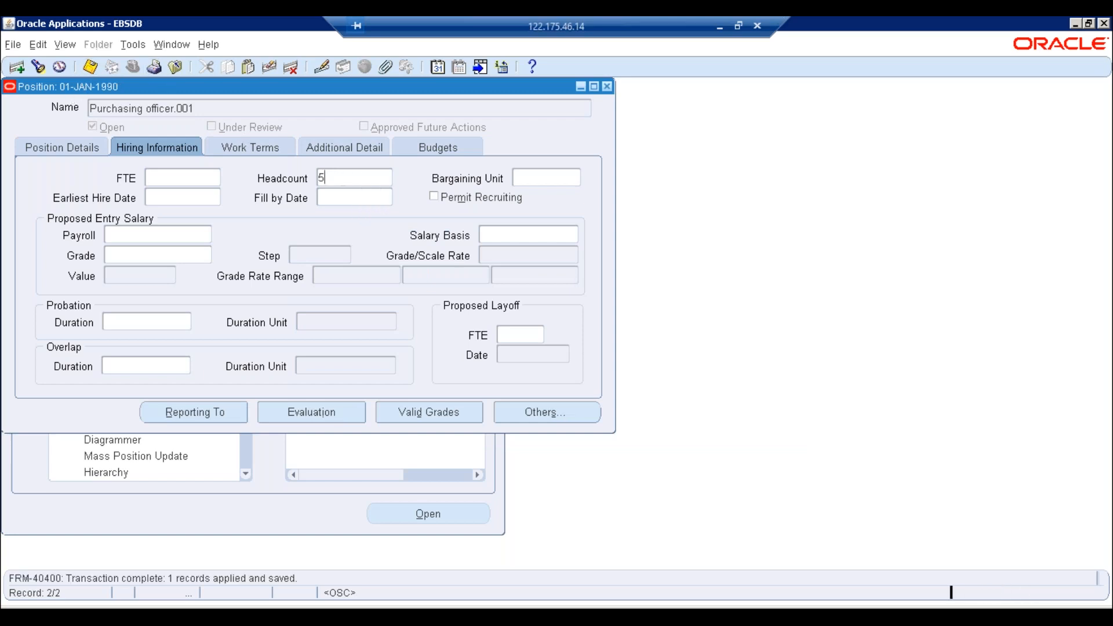
Set the Purchasing officer position's headcount to 10 in the hiring information and save it as a correction.
double_click(321, 178)
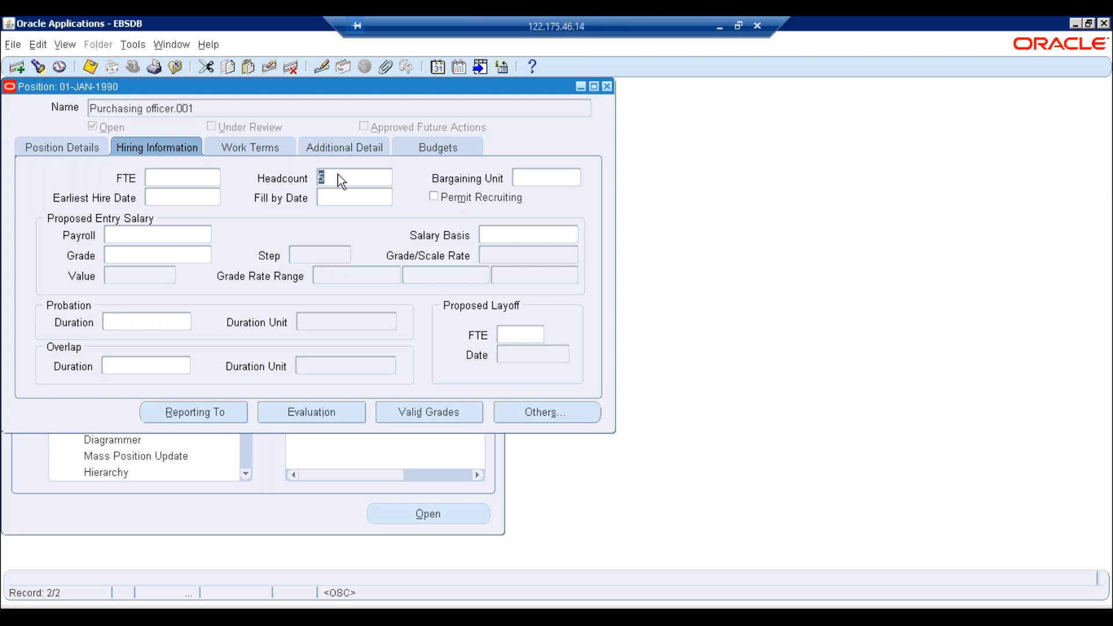
click(89, 67)
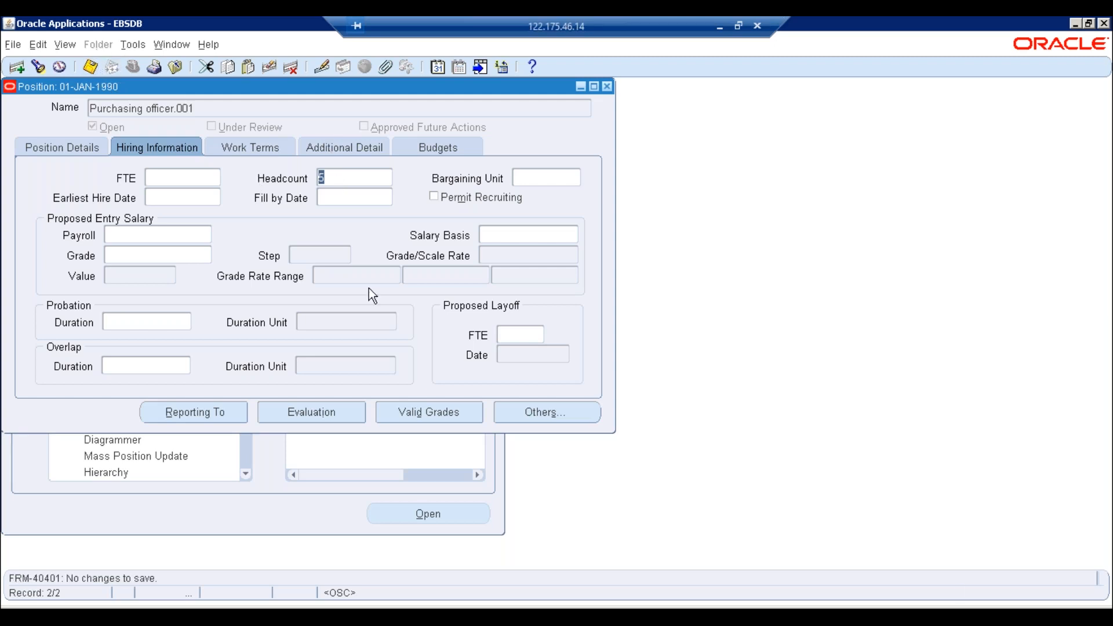
text(10)
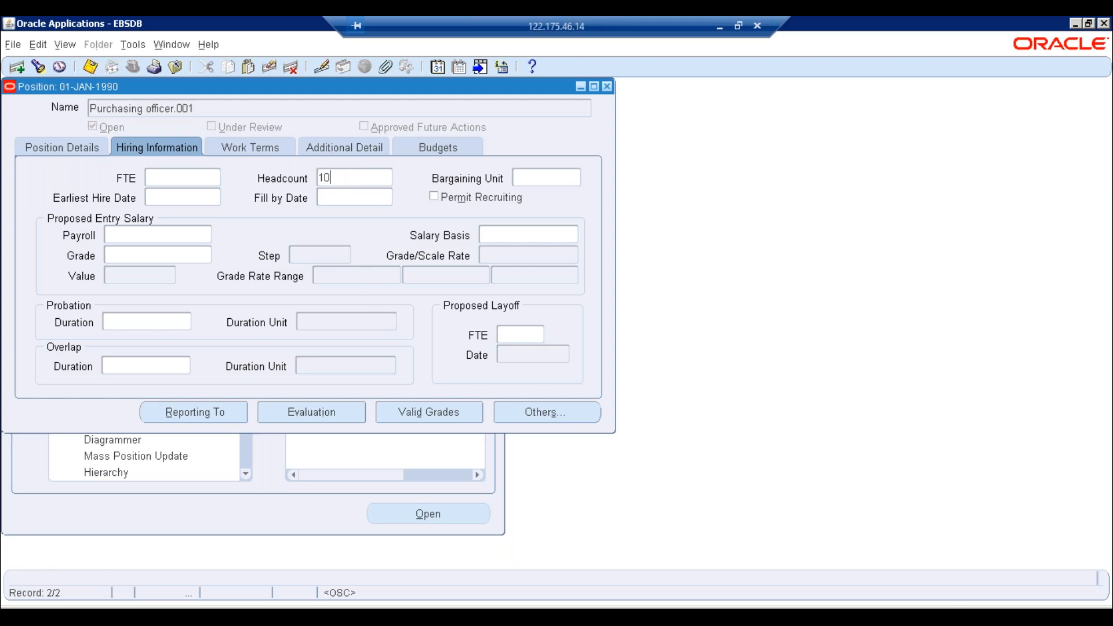
key(ctrl+s)
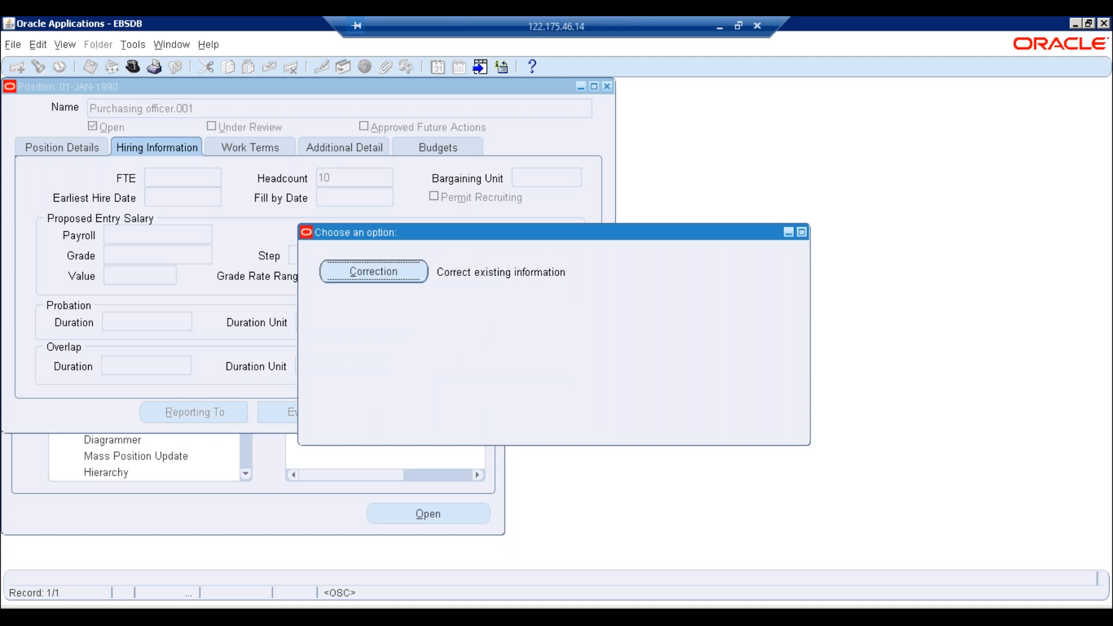
key(Return)
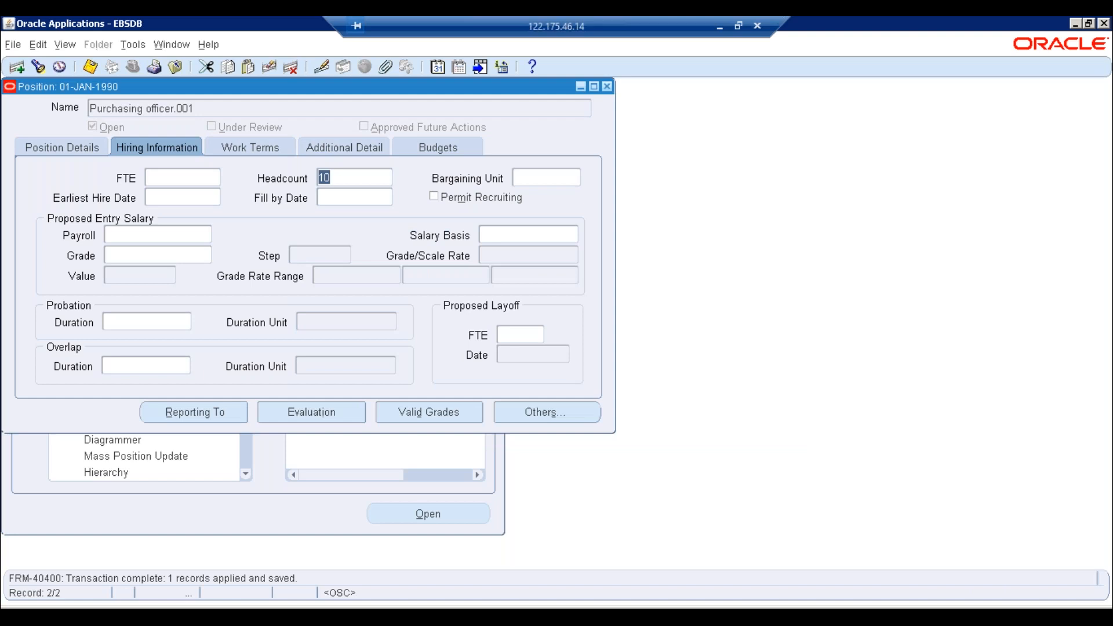
Start a new position from the position details with the name Application Manager, number 001 and type Shared.
click(44, 151)
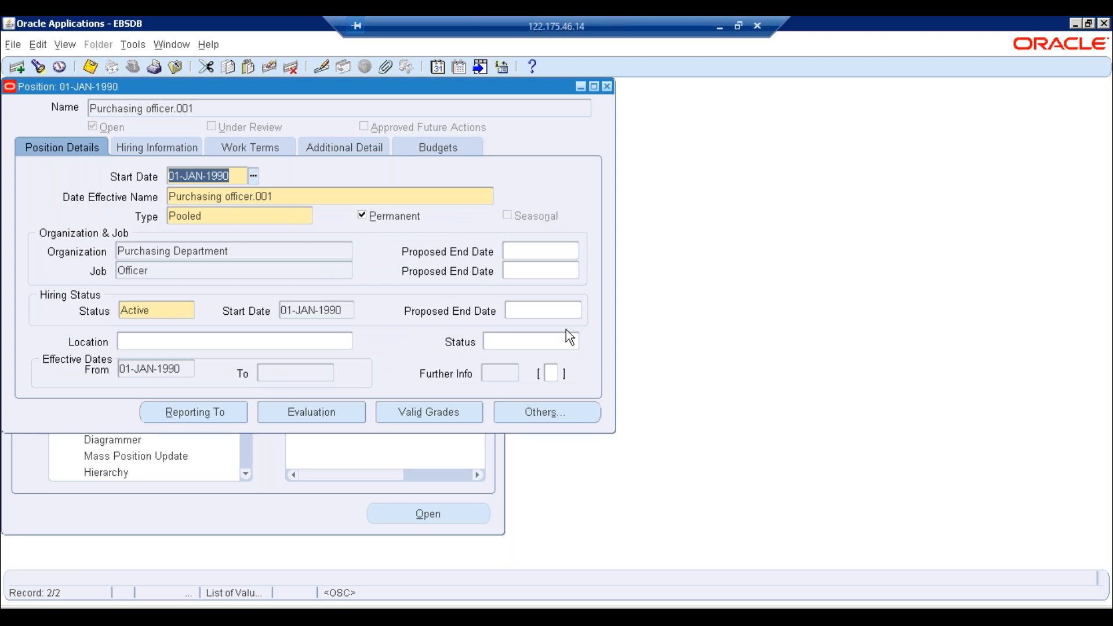
click(17, 67)
click(252, 203)
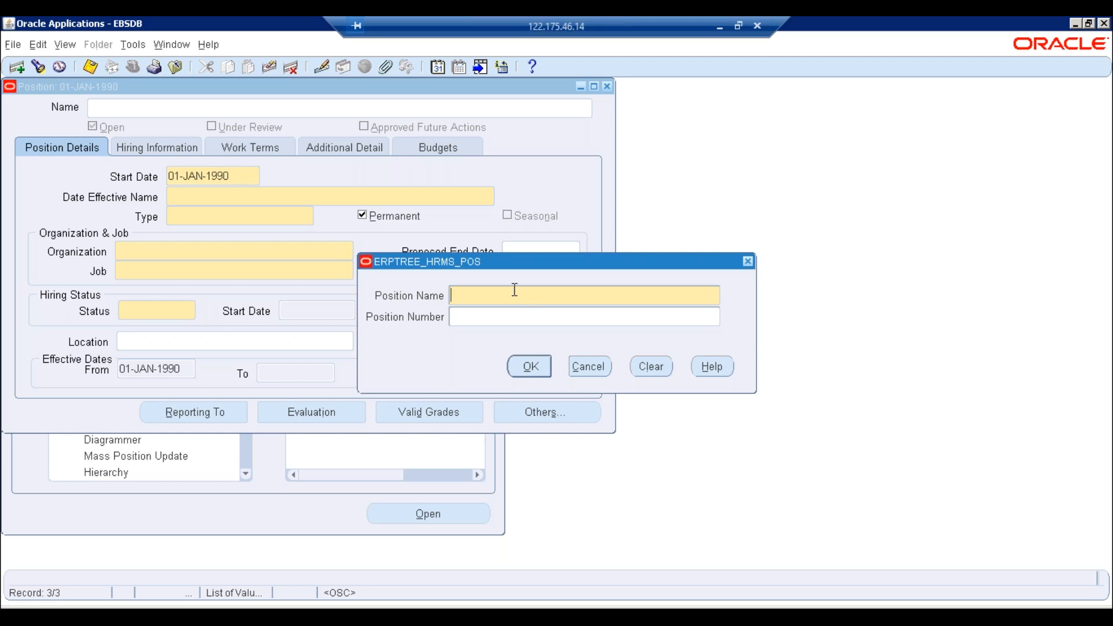
text(Application Manager)
key(Tab)
text(001)
key(Return)
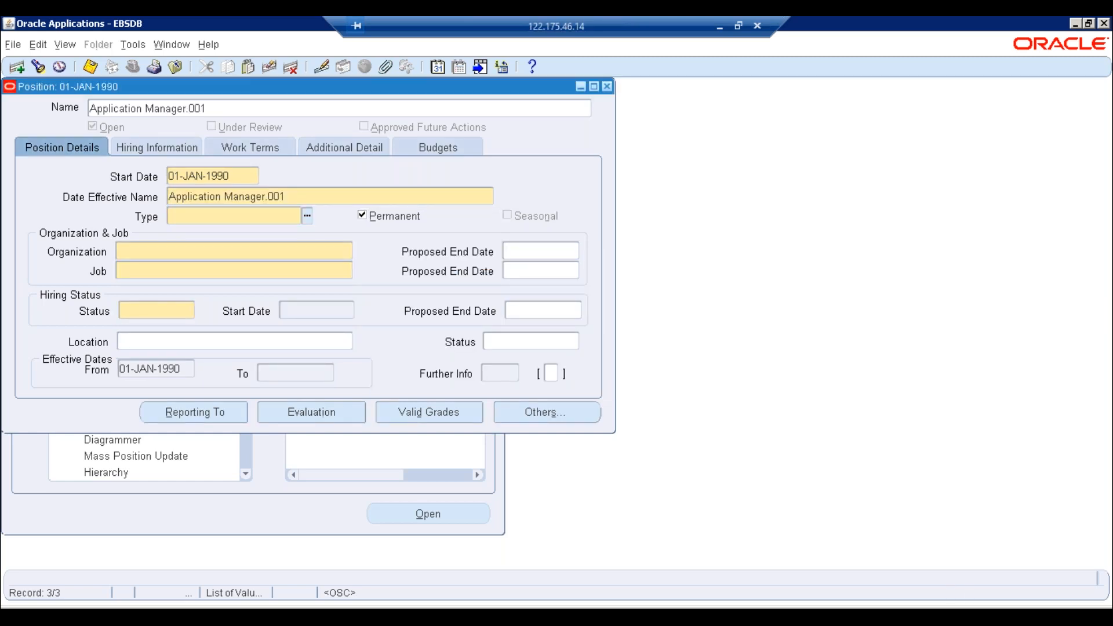
key(ctrl+l)
double_click(186, 342)
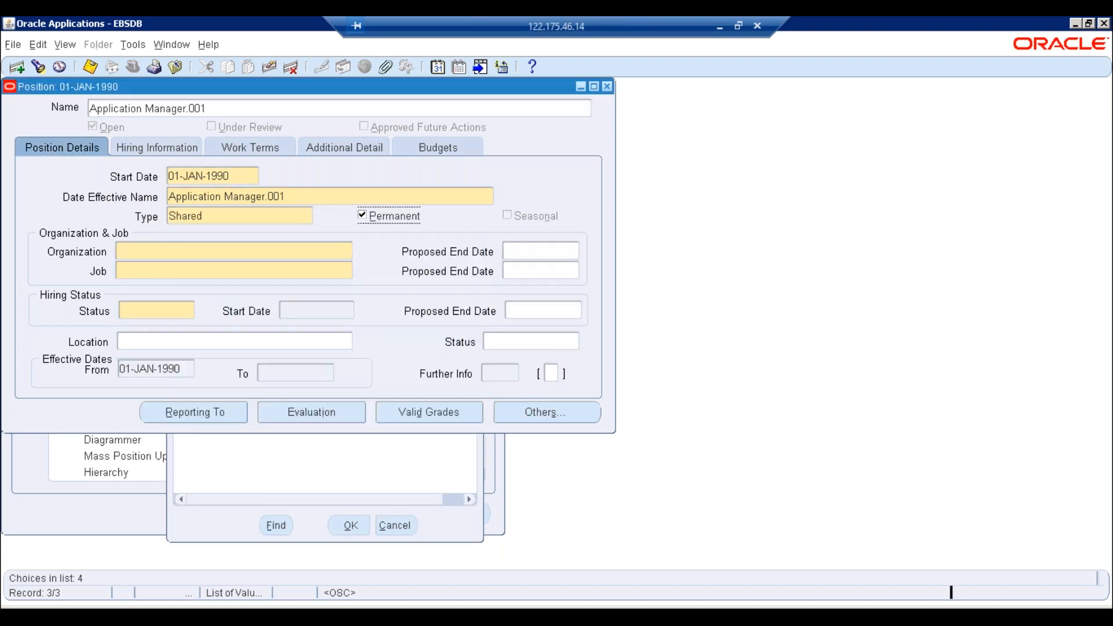
List all organizations for the Application Manager position and assign it to the I.T. Department.
click(194, 257)
click(346, 252)
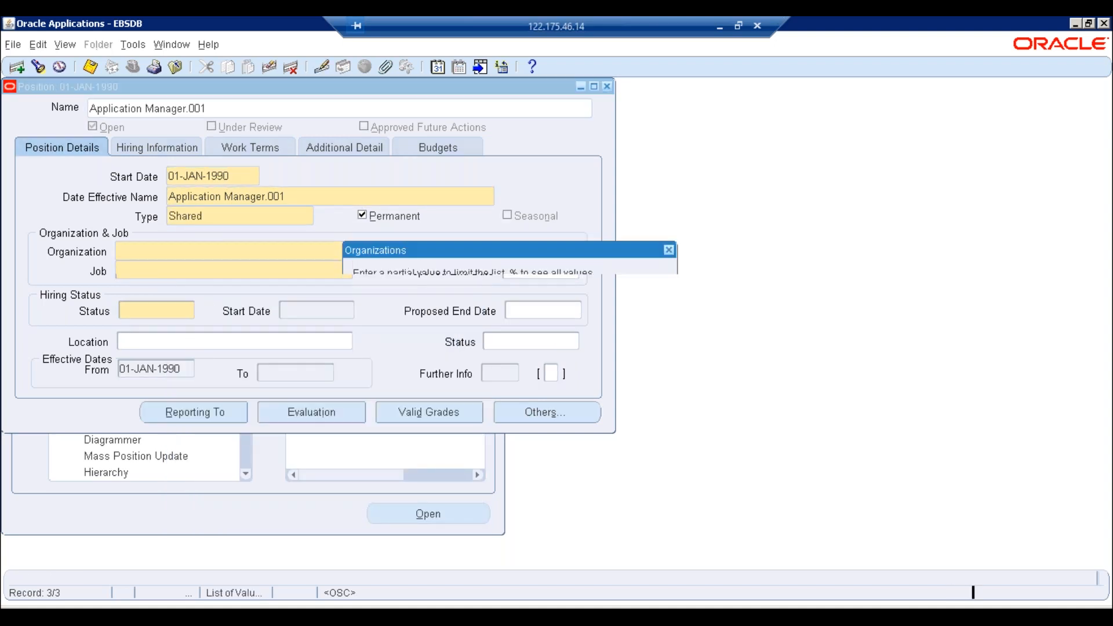
text(%)
key(Return)
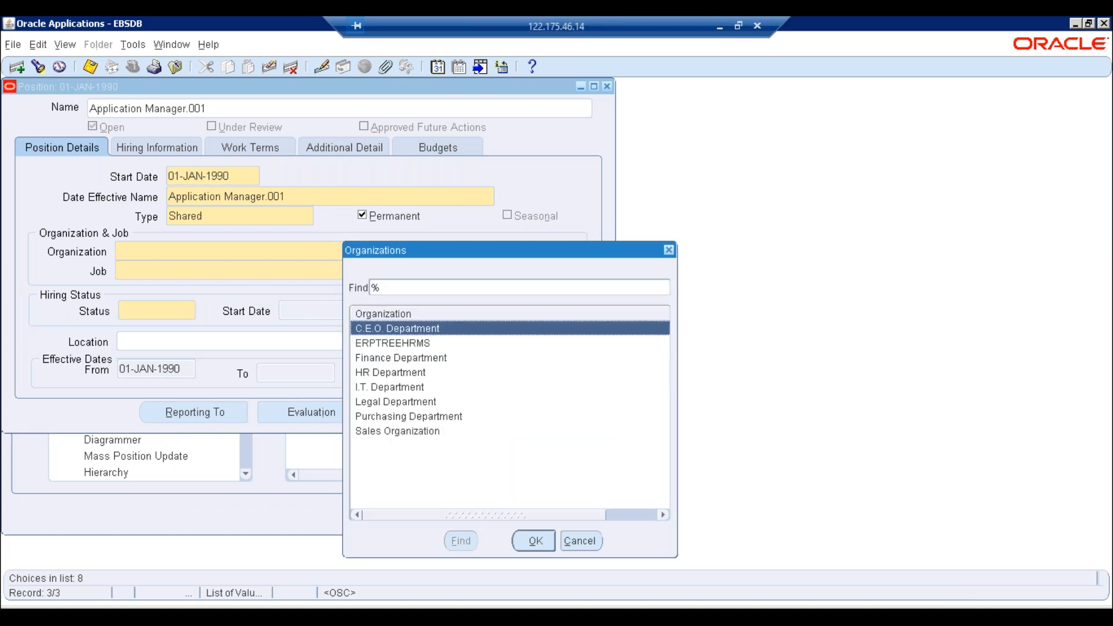
key(Down)
key(Down)
key(Down)
key(Down)
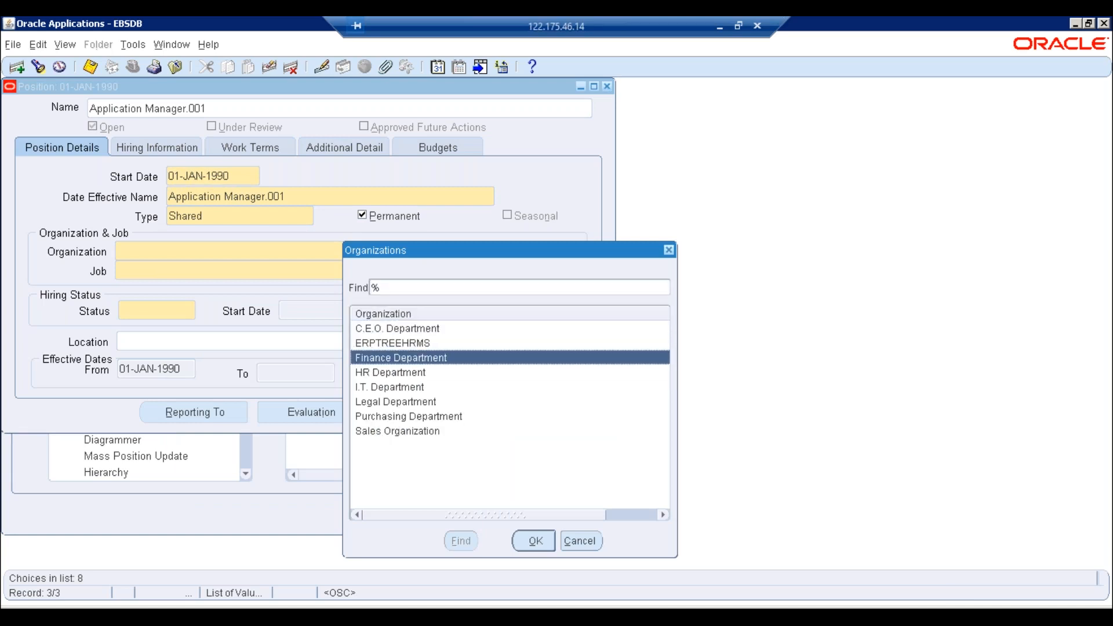
key(Return)
Set the Application Manager position's job to Manager and its hiring status to Active.
click(301, 277)
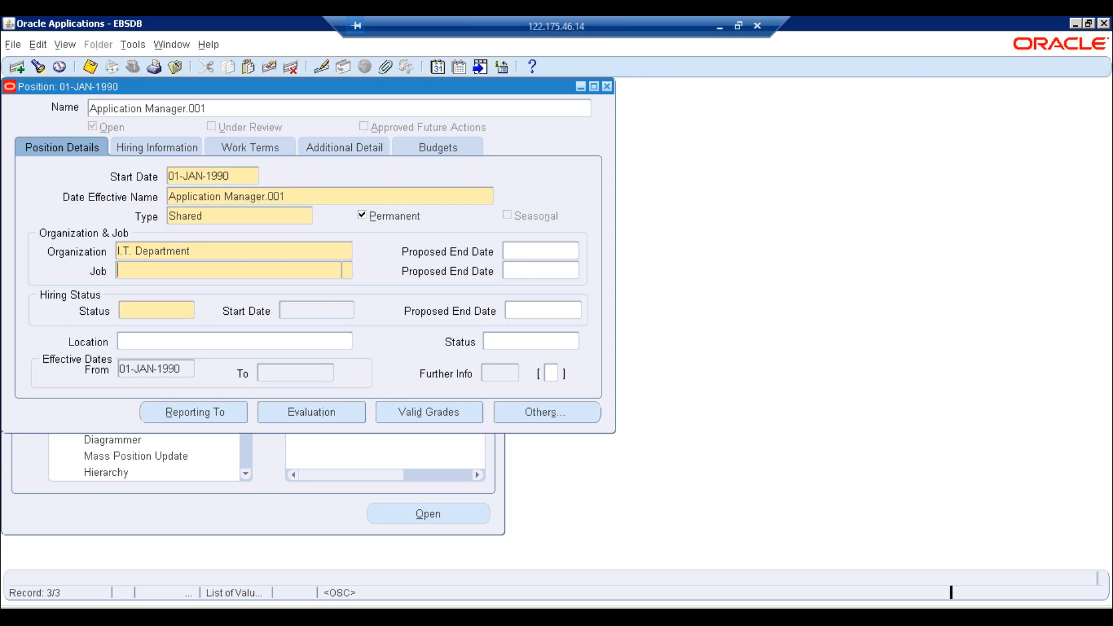
text(man)
key(Tab)
key(Tab)
text(a)
key(Tab)
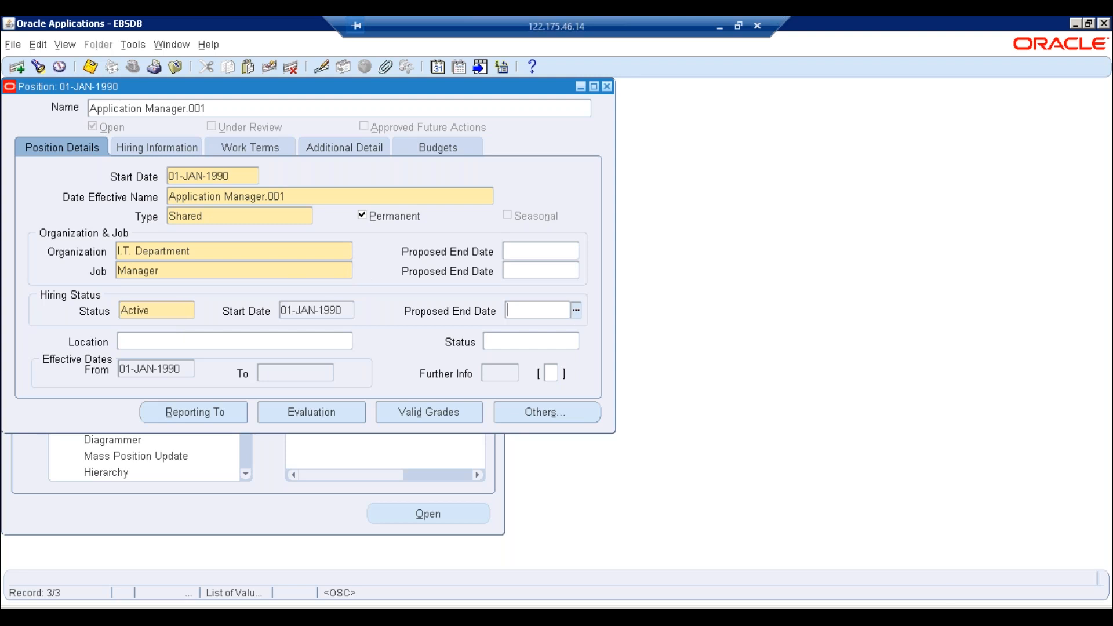
Switch to the Notepad notes and insert several blank lines between the shared entry and the GRADE heading.
click(222, 210)
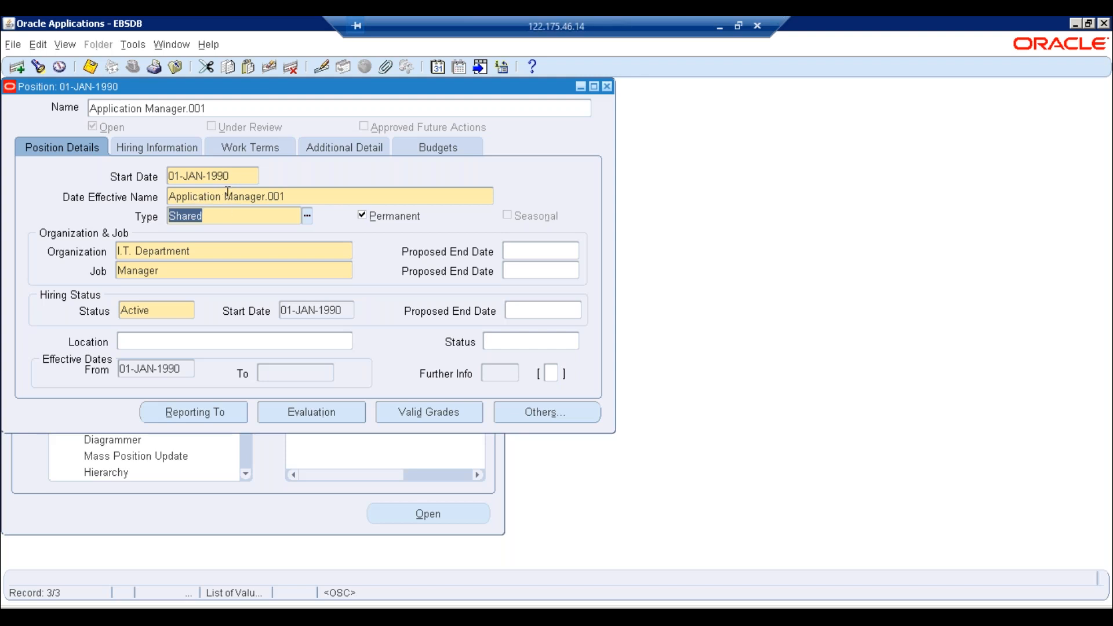
click(353, 616)
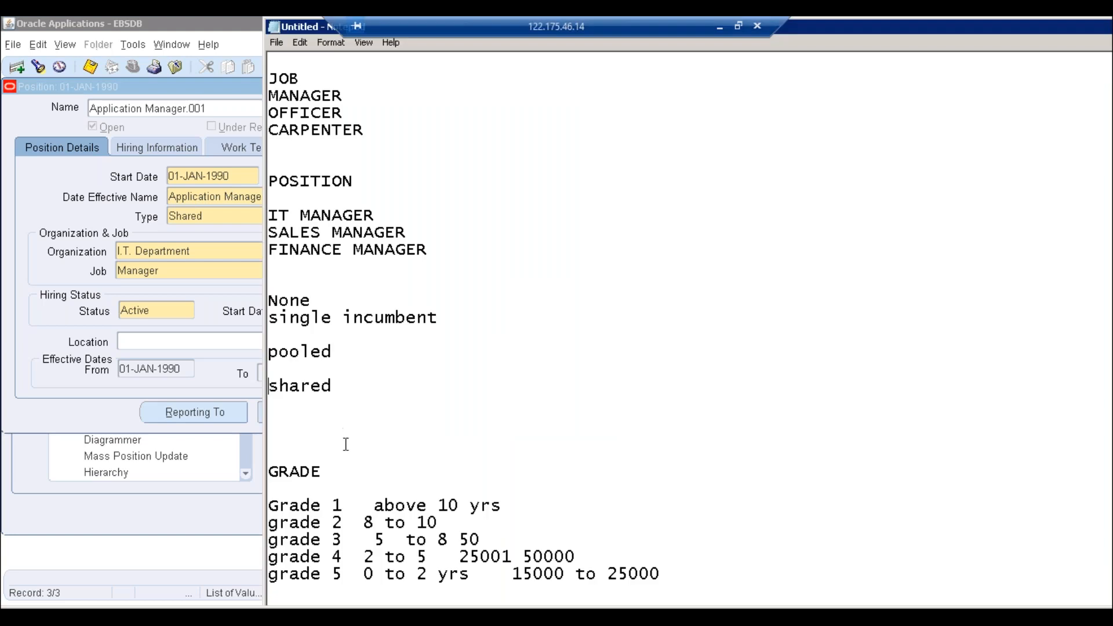
click(302, 448)
key(Return)
key(Return)
key(Return)
key(Return)
key(Return)
key(Return)
key(Return)
key(Return)
key(Up)
key(Up)
key(Up)
key(Up)
key(Up)
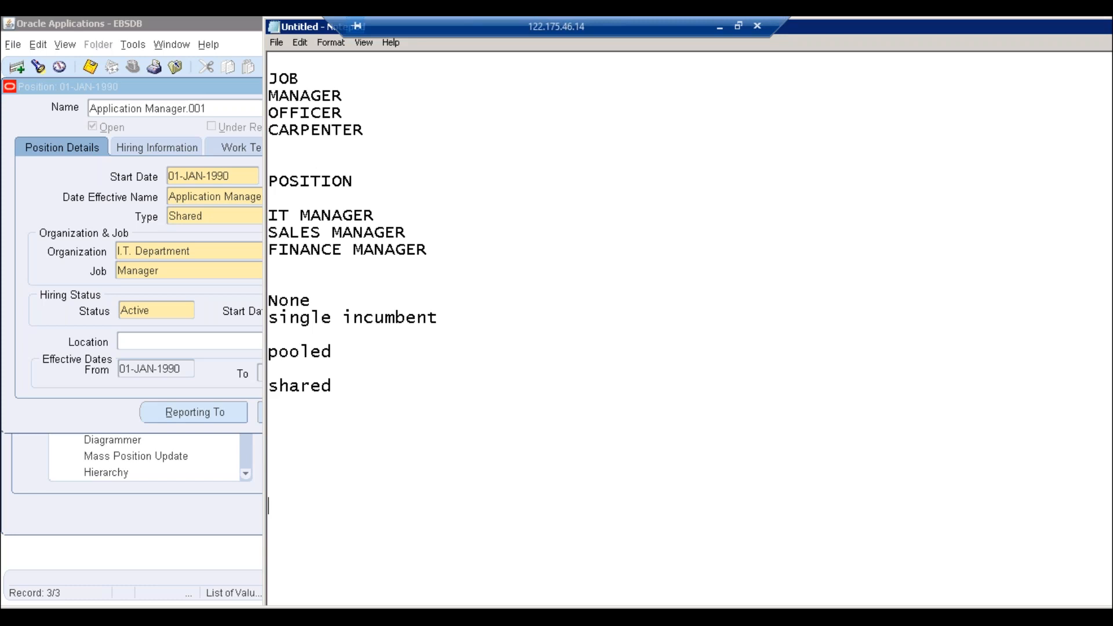
Write "8 hours" below shared, followed by "4 hours in oracle", "2 hours in share point" and "2 hours in sap." on separate lines.
text(8 hours)
key(Return)
key(Return)
text(4 hours in )
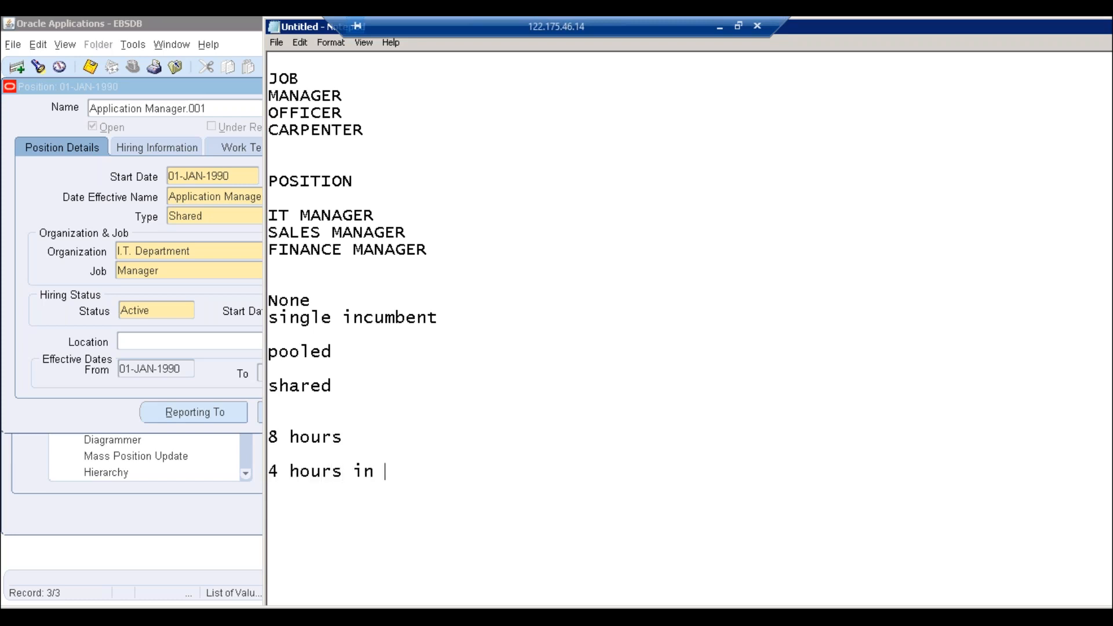
text(oracle)
key(Return)
text(2 hours i)
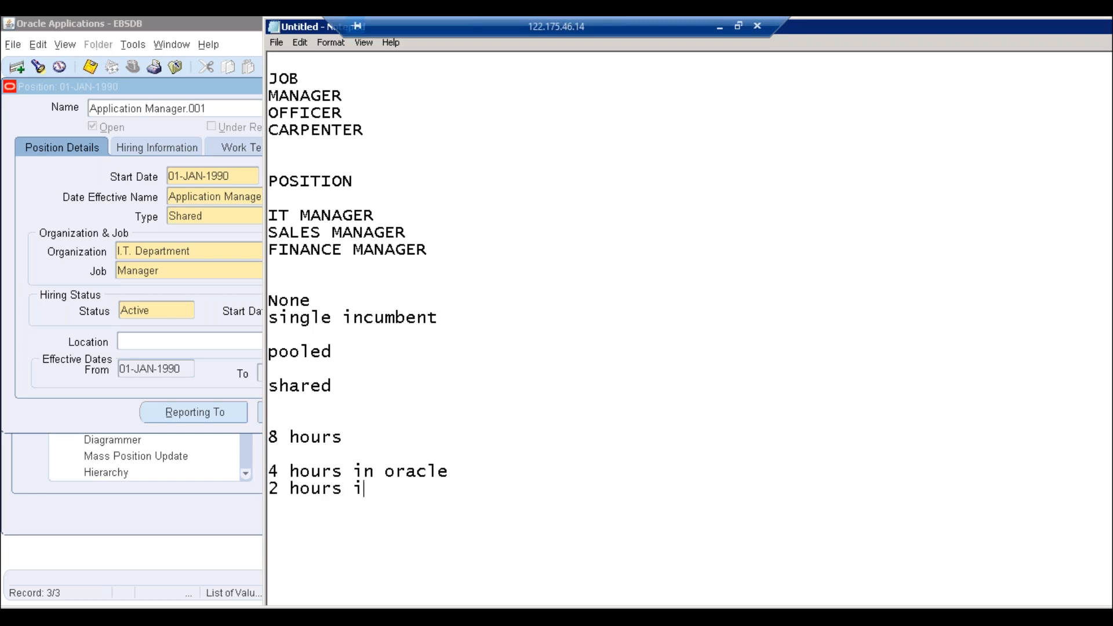
text(n share)
text( point )
text(2 hours in)
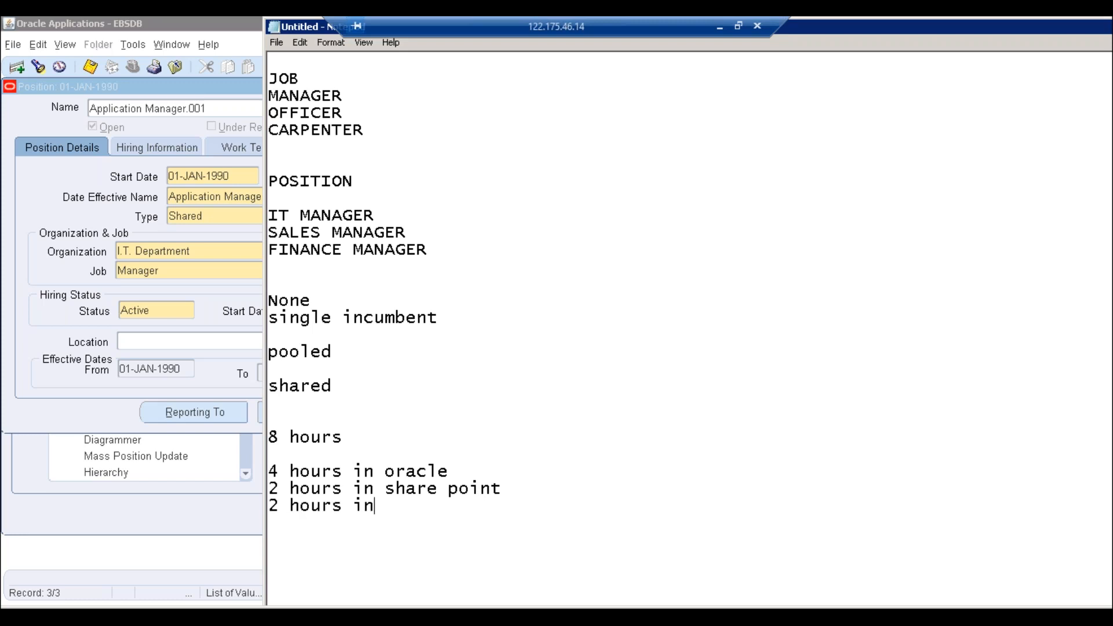
text( sap.)
key(Return)
Highlight the oracle, share point and sap lines together, and return the cursor to the oracle line.
key(Up)
key(Up)
key(Up)
key(shift+Down)
key(shift+Down)
key(shift+Down)
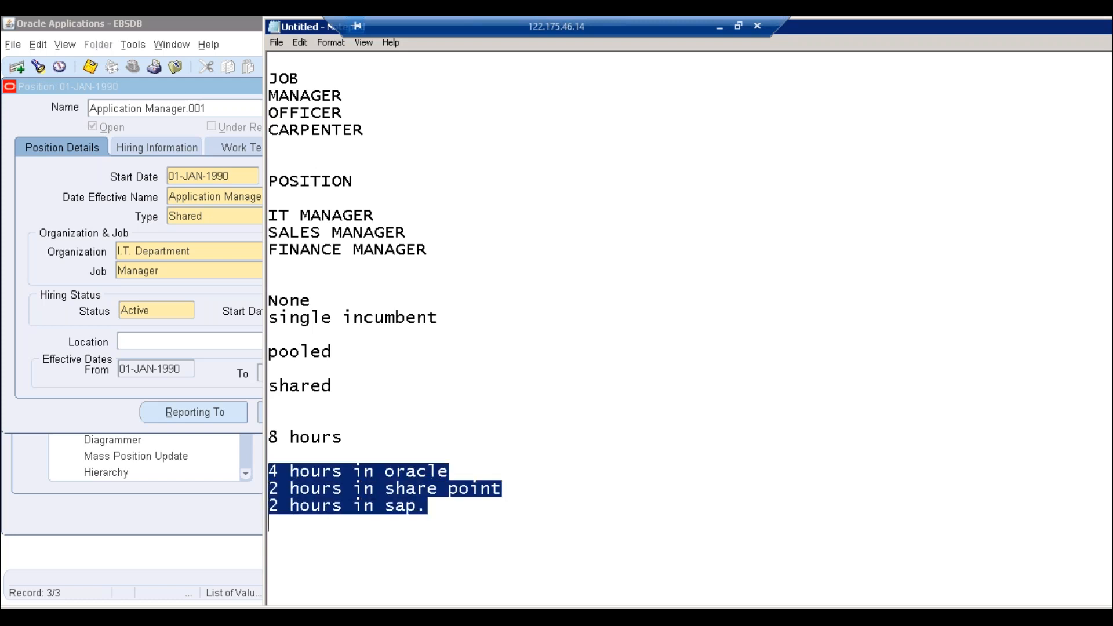
key(Up)
key(Up)
key(Up)
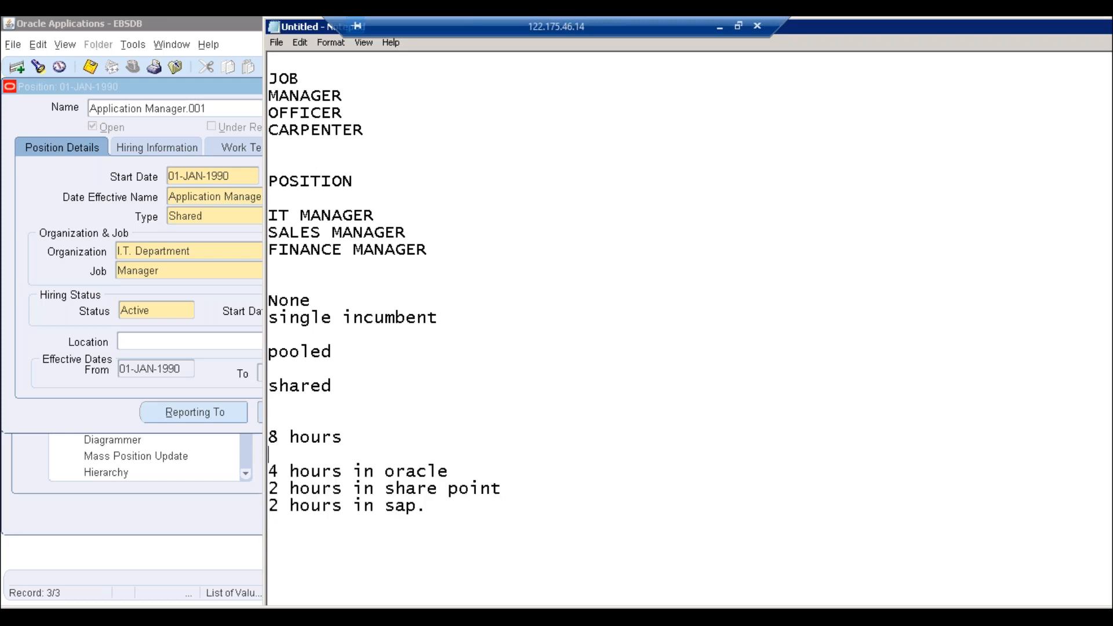
key(Down)
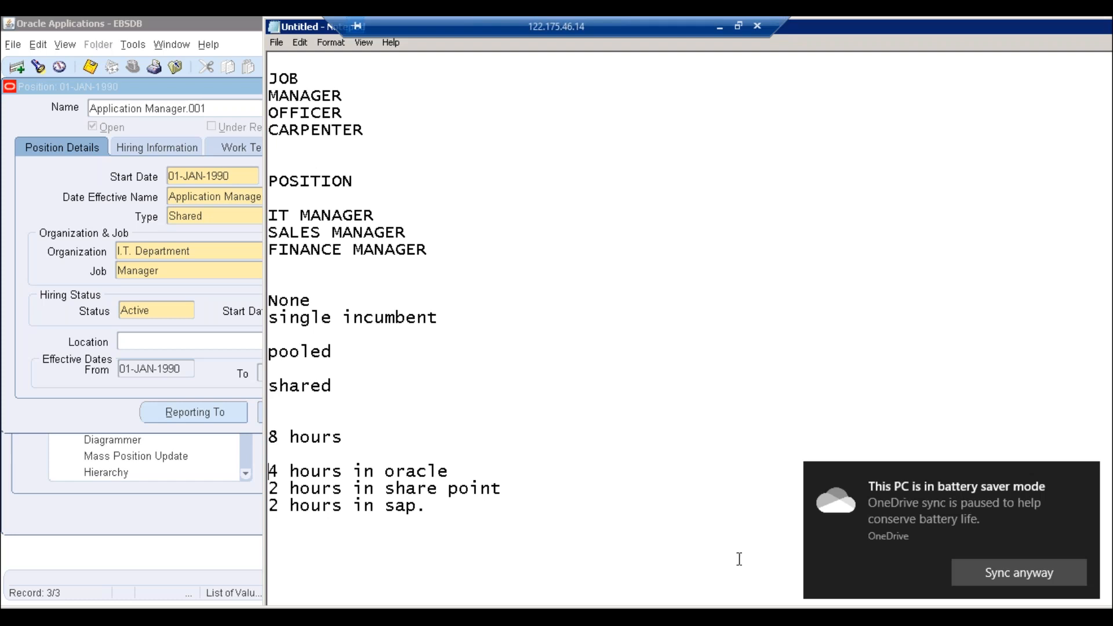
Dismiss the OneDrive notification, return to the Oracle Applications position form, accept the Application Manager name and number, and save the position.
click(1090, 478)
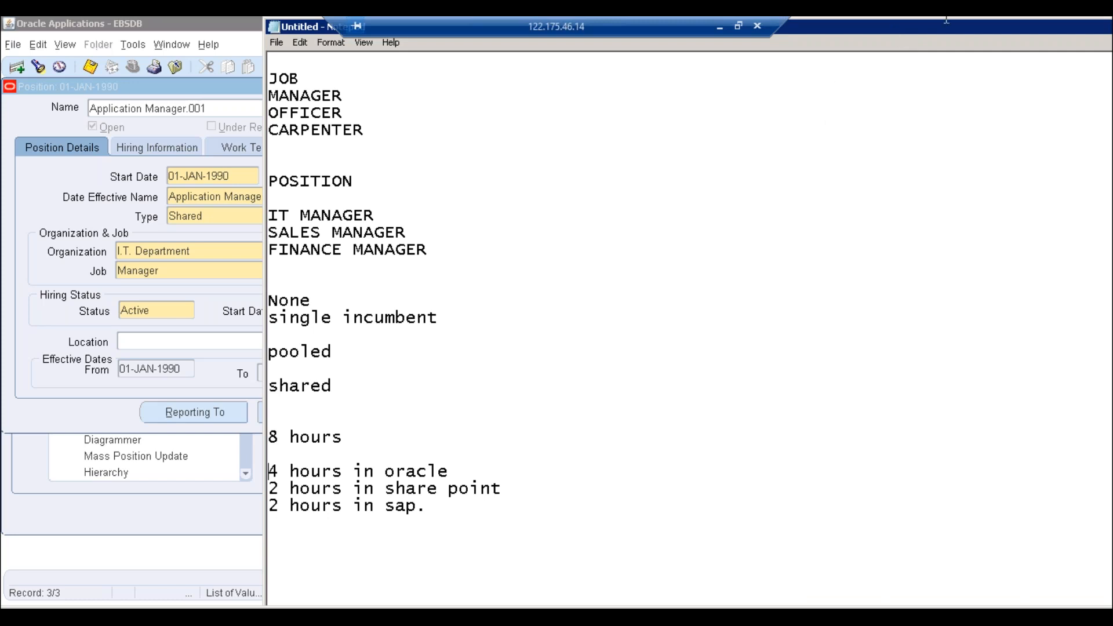
click(739, 26)
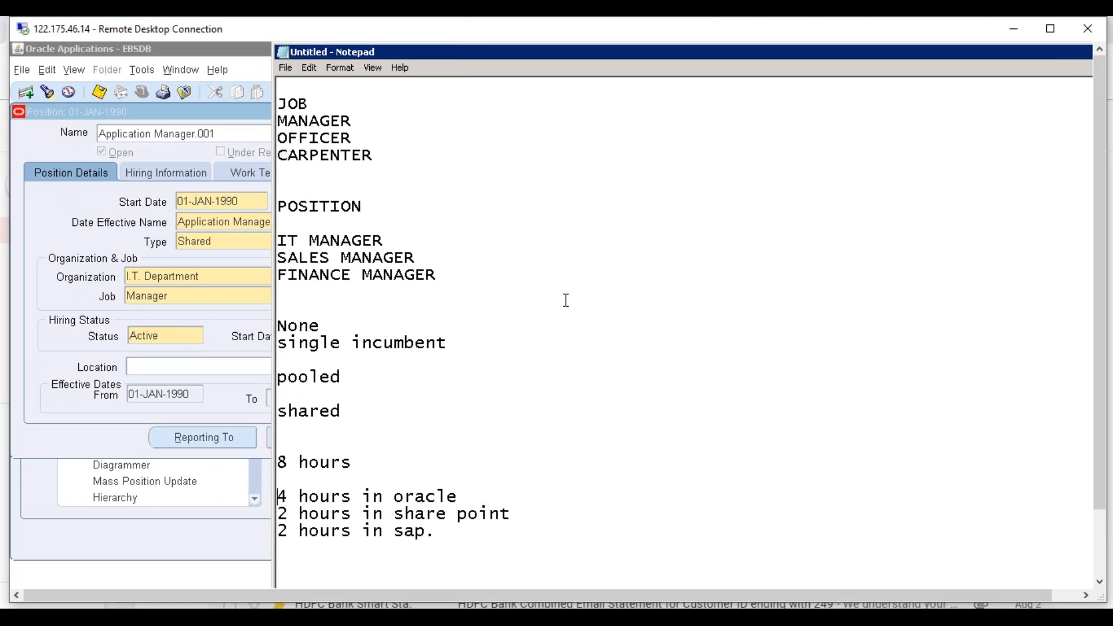
click(268, 228)
click(290, 223)
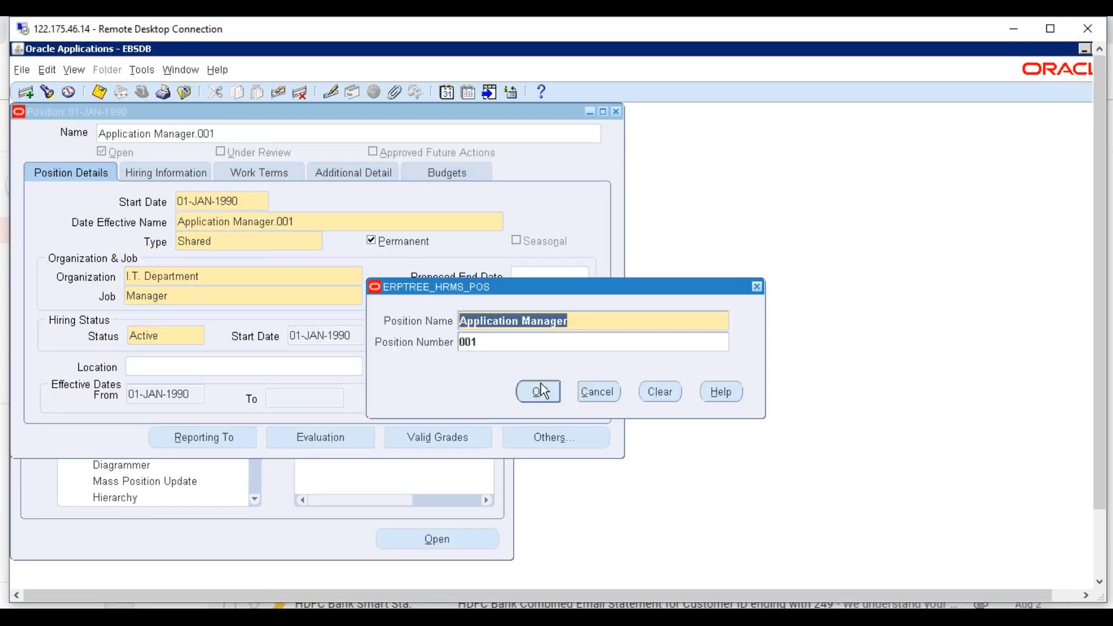
click(539, 391)
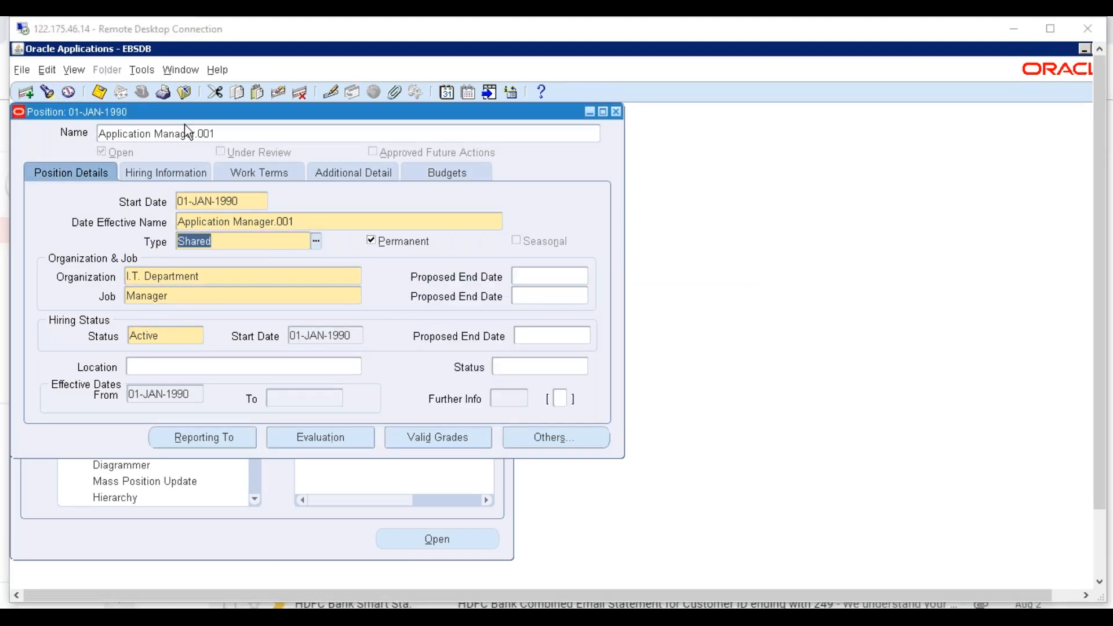
click(102, 94)
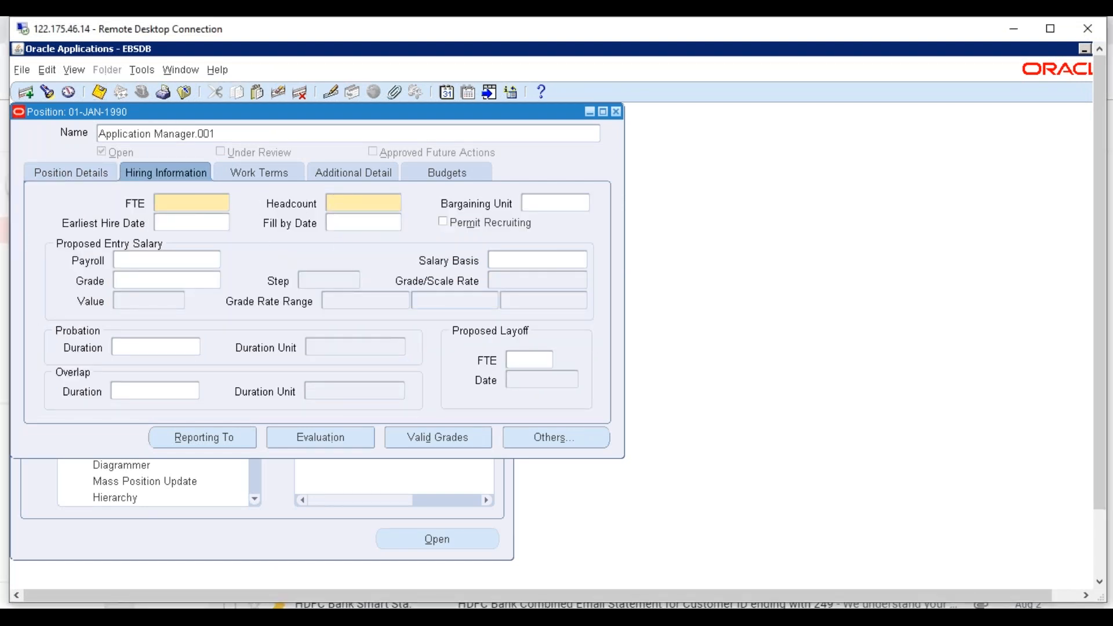
Set both the headcount and the FTE of Application Manager.001 to 3, save the position, and maximize the remote session.
click(355, 211)
text(3)
click(204, 203)
text(3)
click(198, 220)
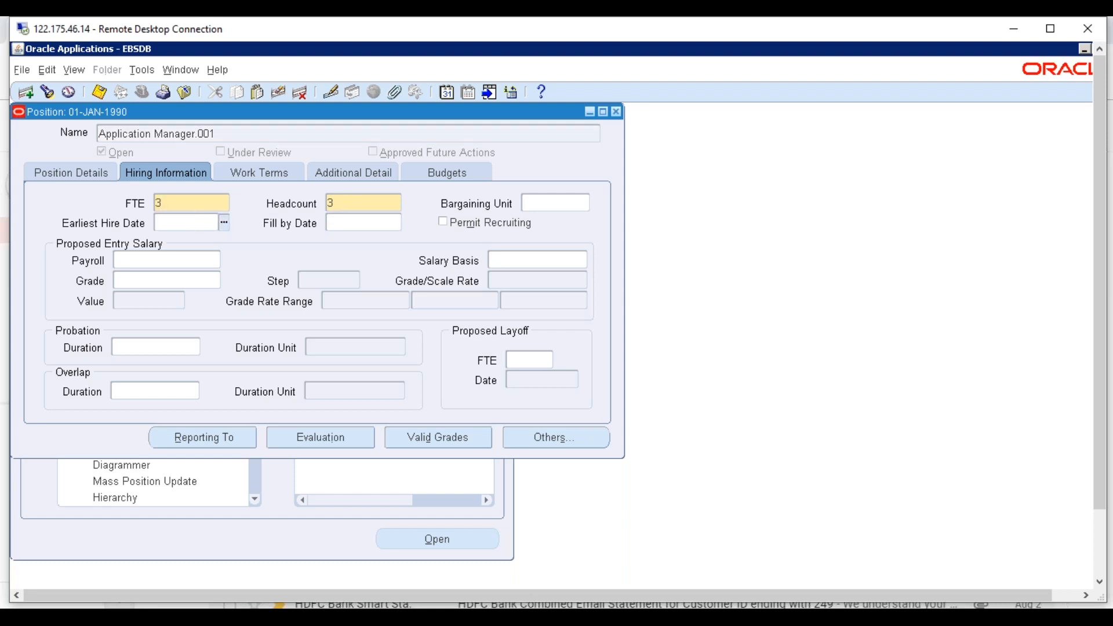
click(1051, 29)
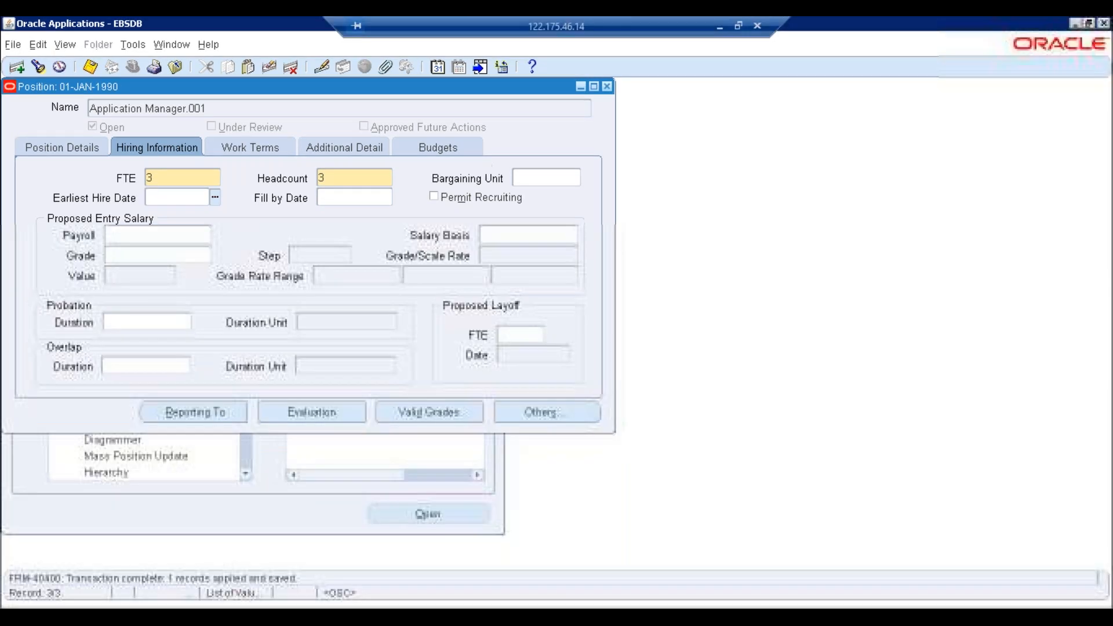
Start another new position from the position details with the name Application Manager, number 002 and type Shared.
click(60, 150)
click(319, 197)
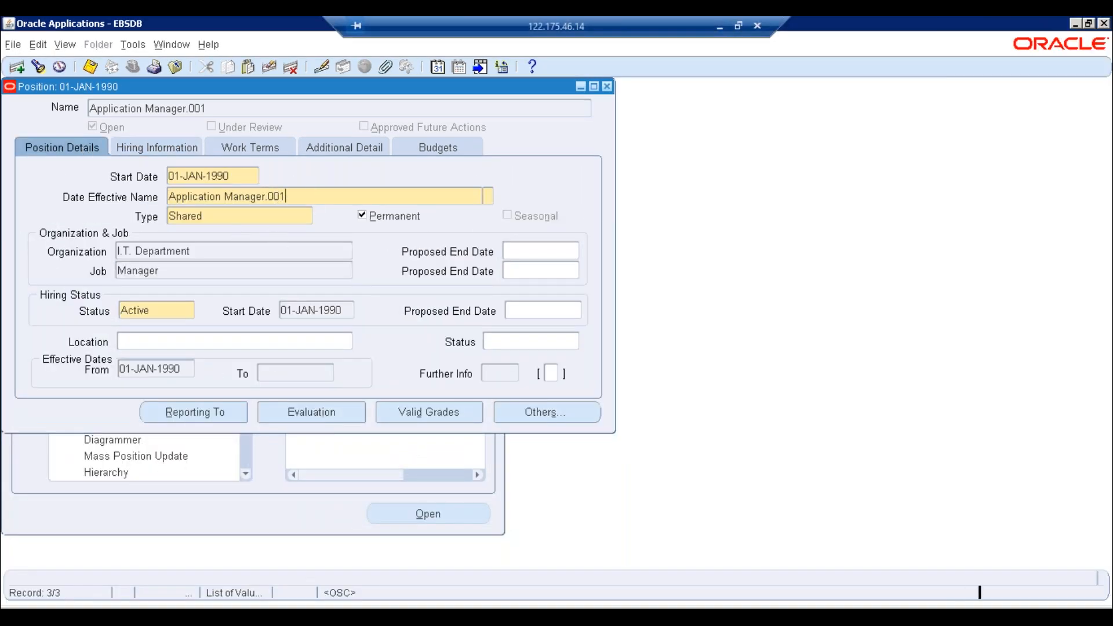
click(589, 365)
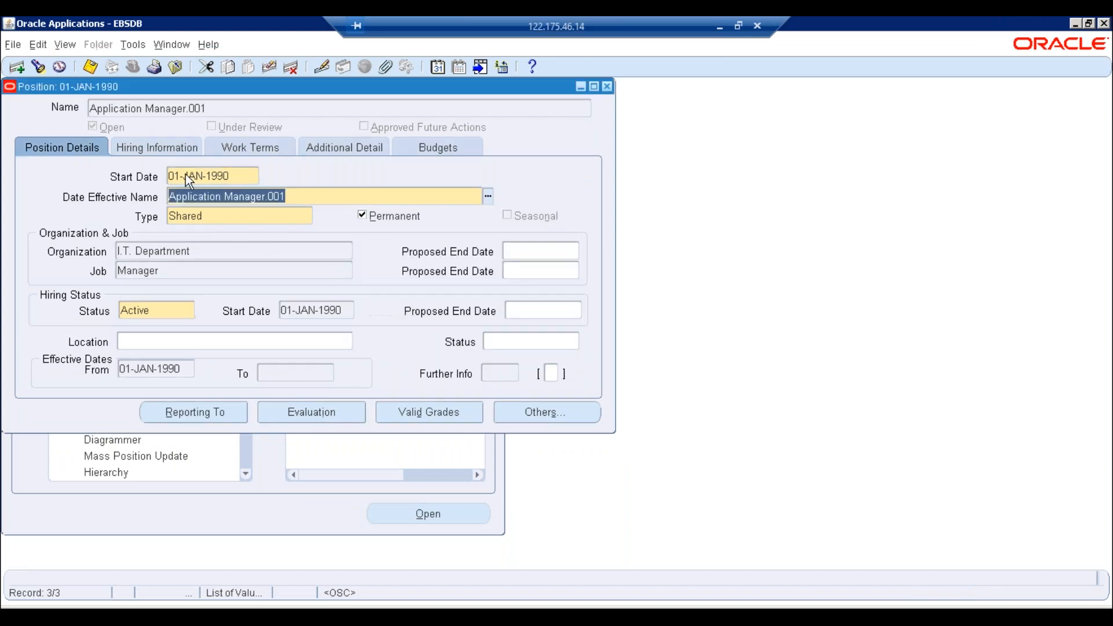
click(17, 67)
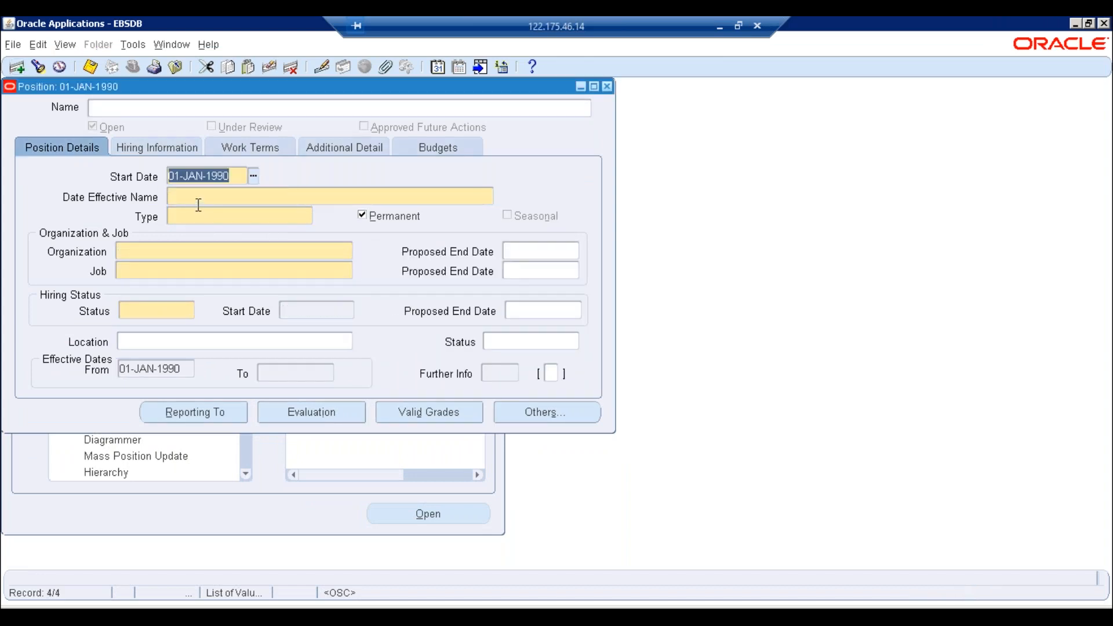
click(197, 199)
text(Application Manager)
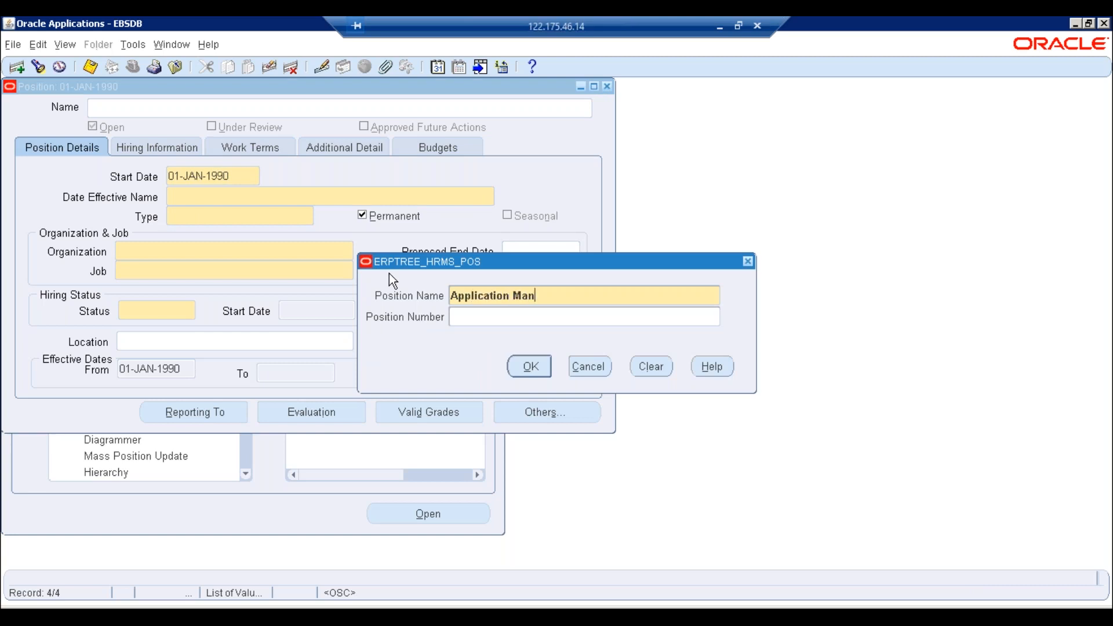
key(Tab)
text(002)
key(Return)
text(sha)
key(Tab)
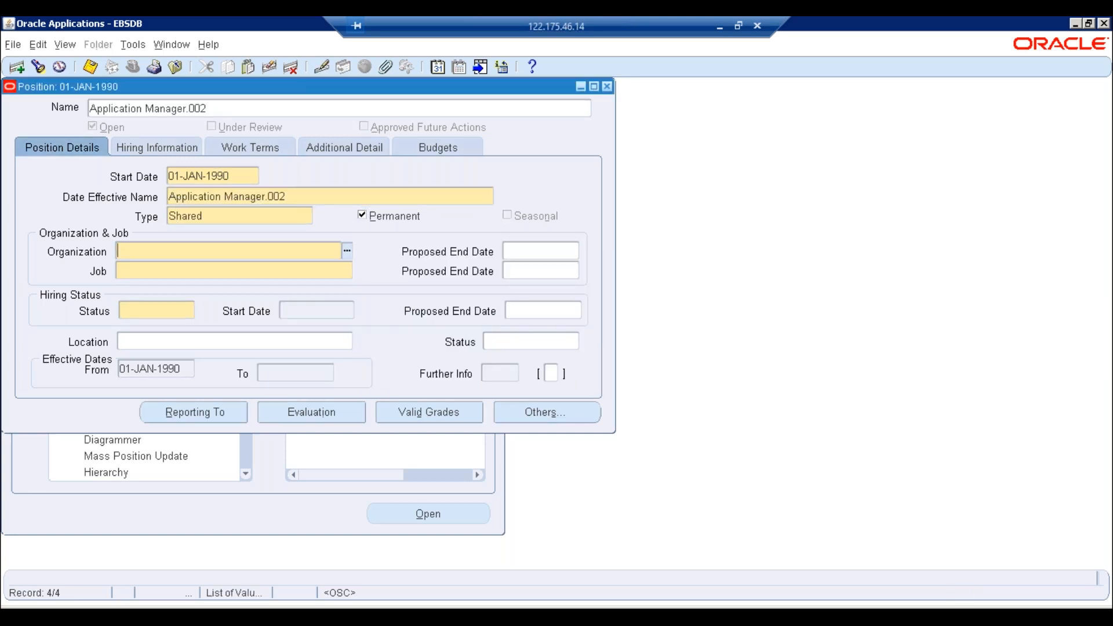
List all organizations and assign I.T. Department as the organization of the new Application Manager.002 position.
key(ctrl+l)
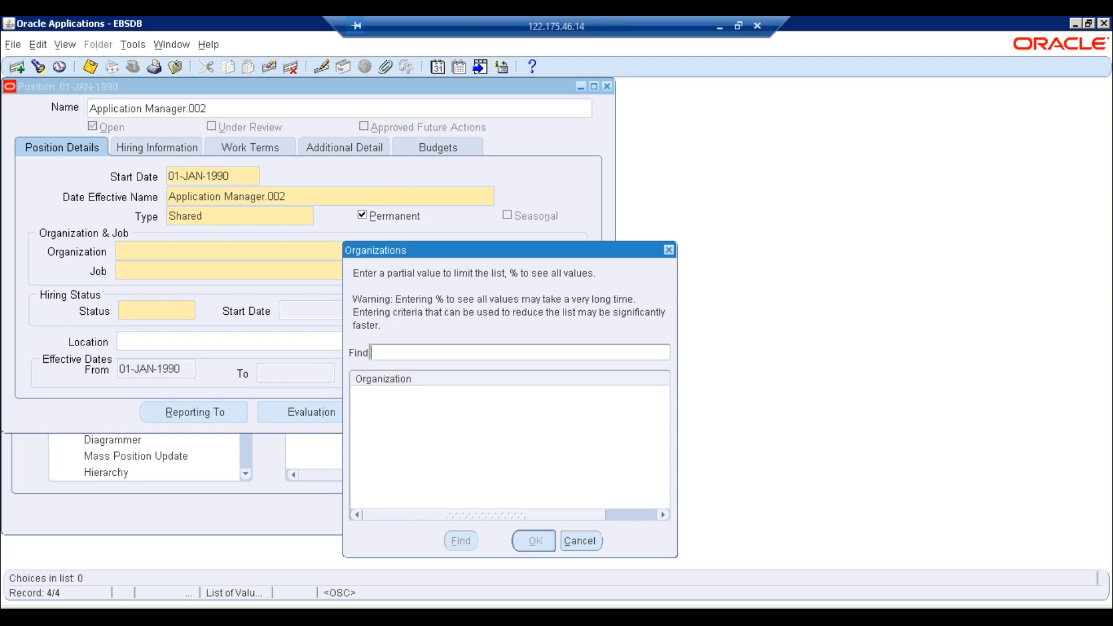
text(i)
key(BackSpace)
text(%)
key(Return)
key(Down)
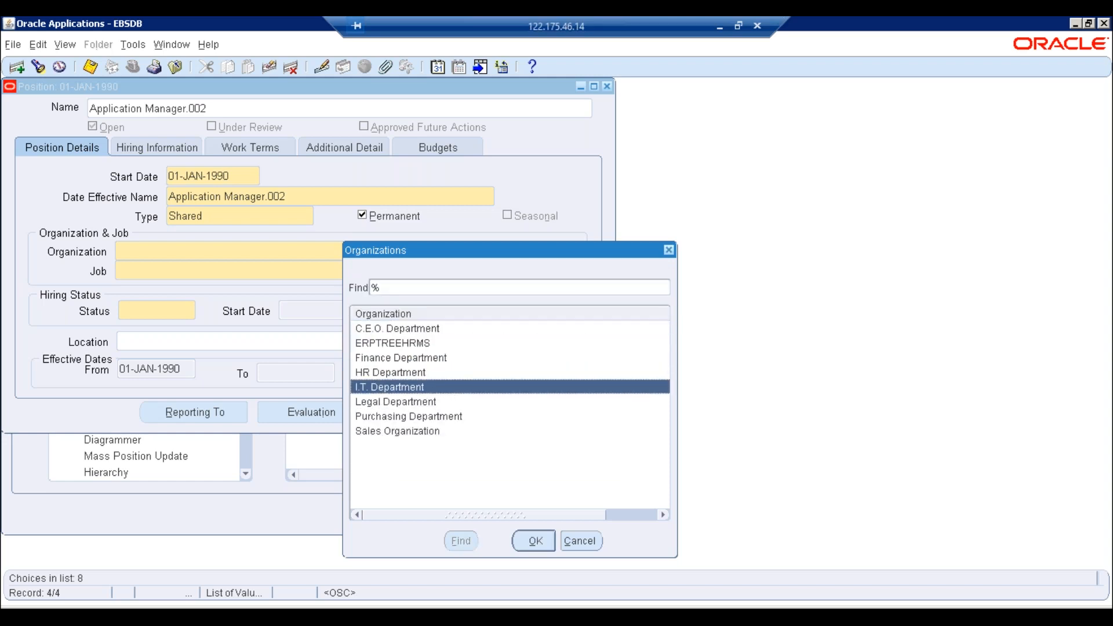
key(Return)
key(Tab)
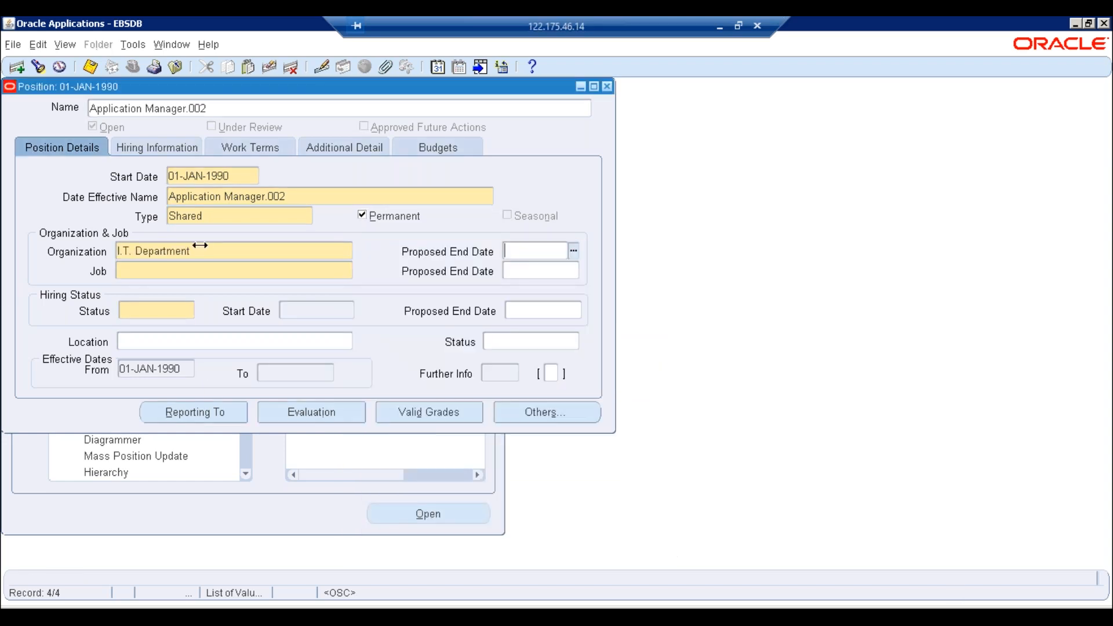
Set the position's job to Manager and its hiring status to Active.
click(216, 265)
text(man)
key(Tab)
click(174, 310)
text(a)
key(Tab)
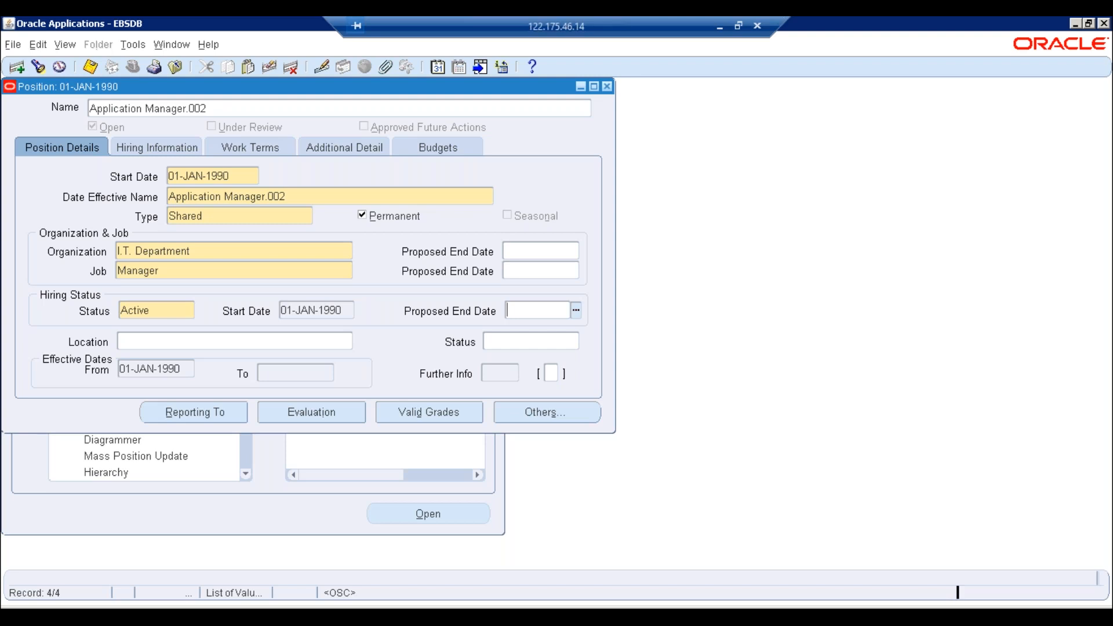
Set both the FTE and the headcount of Application Manager.002 to 2 and save the position.
click(157, 147)
text(2)
key(Tab)
text(2)
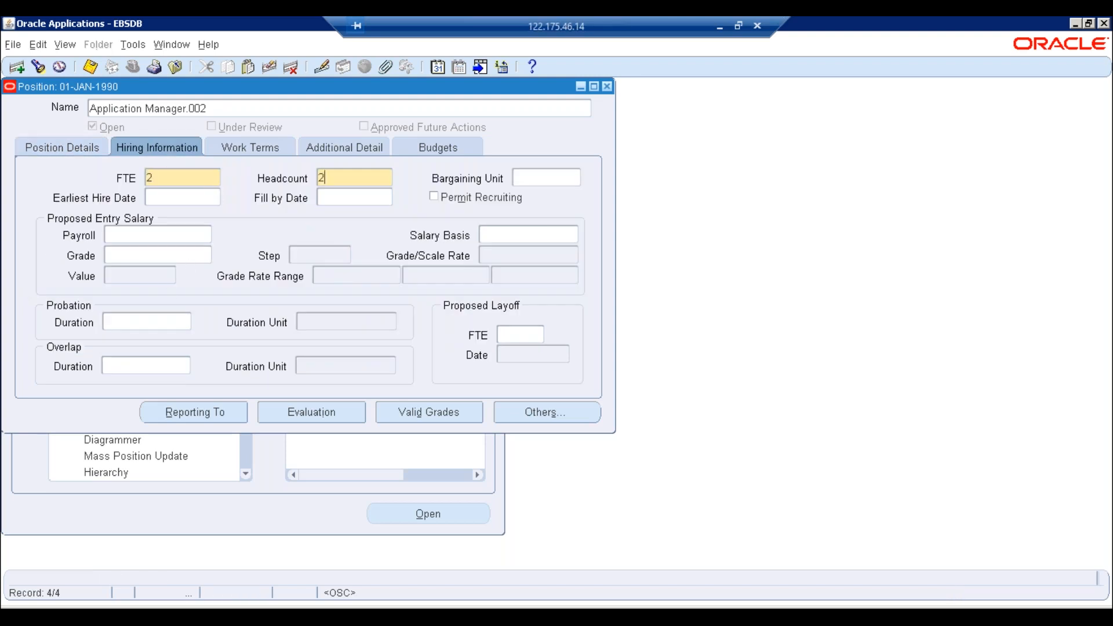
key(ctrl+s)
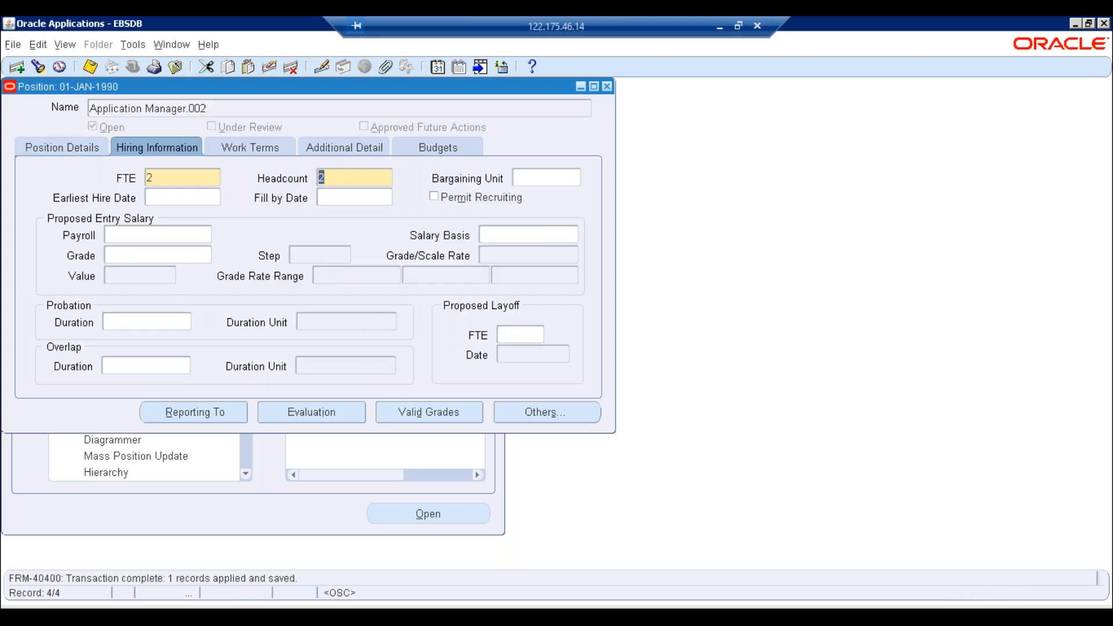
Show the position details again, switch to the Notepad notes, and highlight the words oracle and sap in the hours list.
click(87, 150)
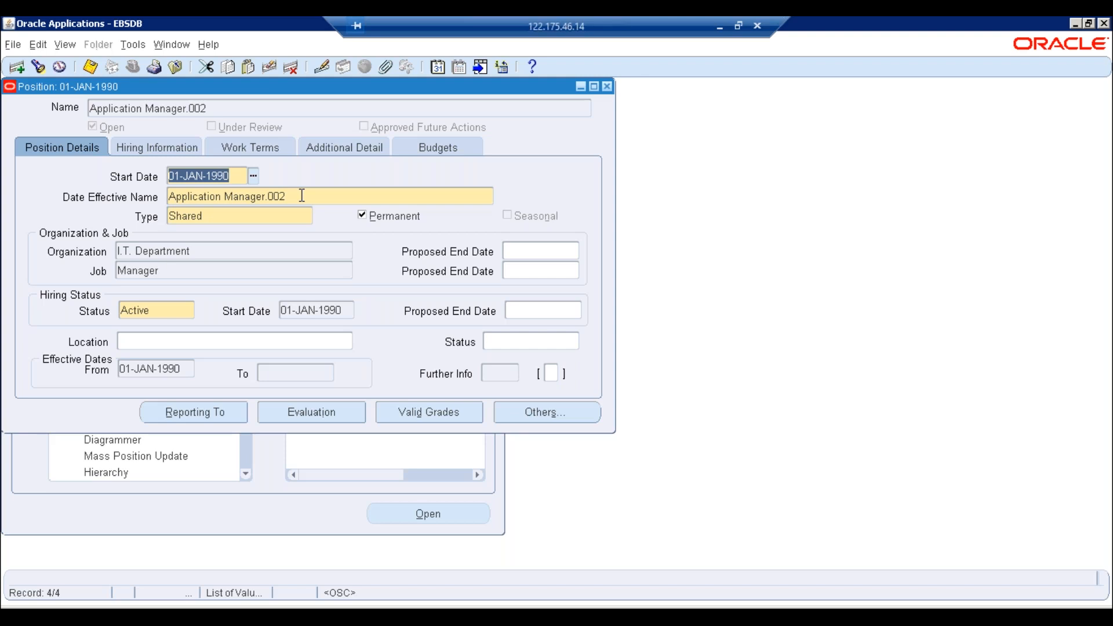
key(alt+Tab)
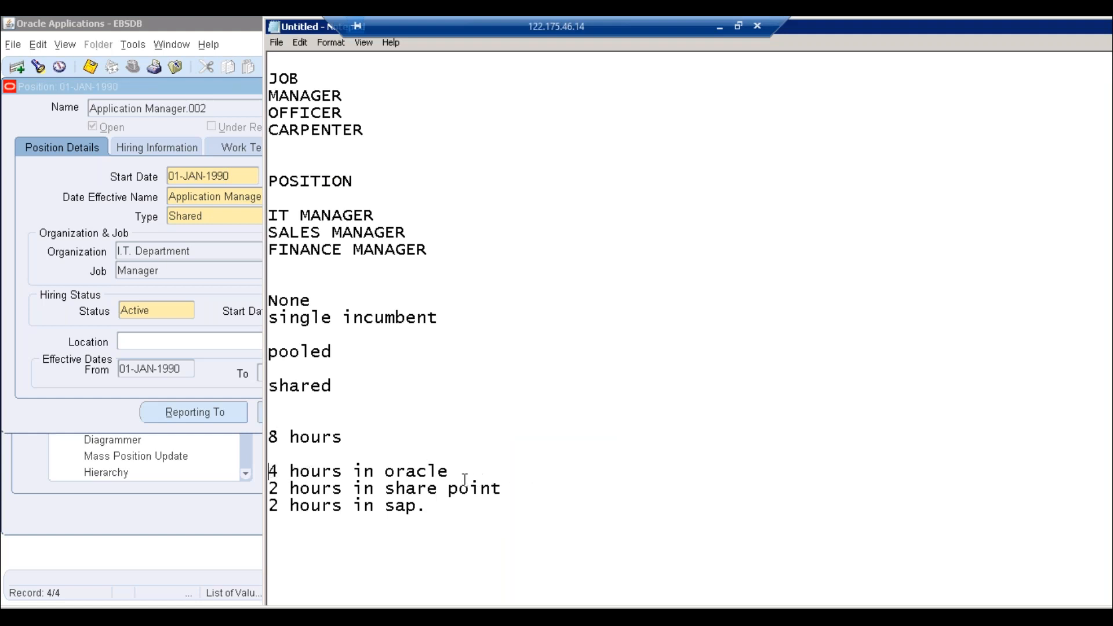
double_click(413, 471)
double_click(427, 505)
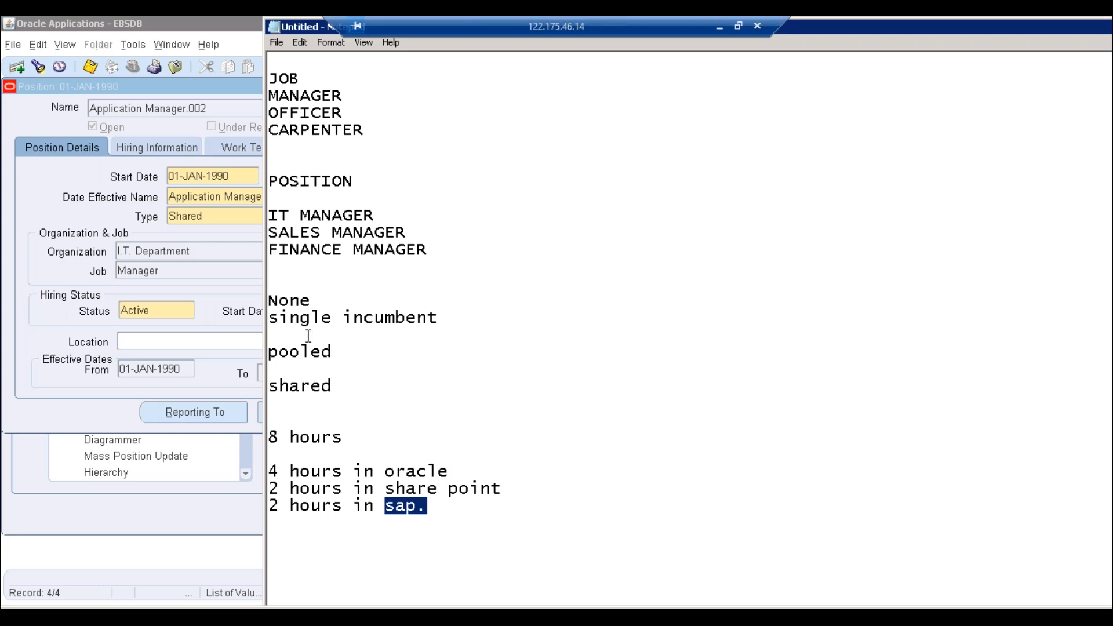
Highlight the position types from single incumbent to shared, and insert a blank line after None in the notes.
drag(275, 321, 349, 400)
click(349, 400)
click(322, 298)
key(Return)
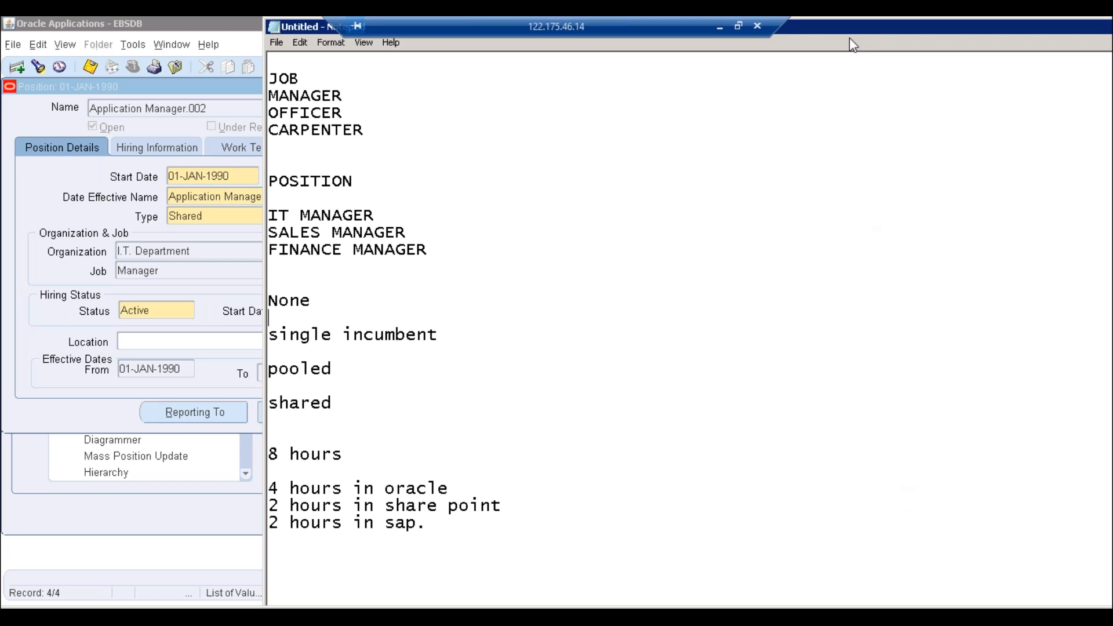
Highlight the whole single incumbent line in the notes.
click(442, 335)
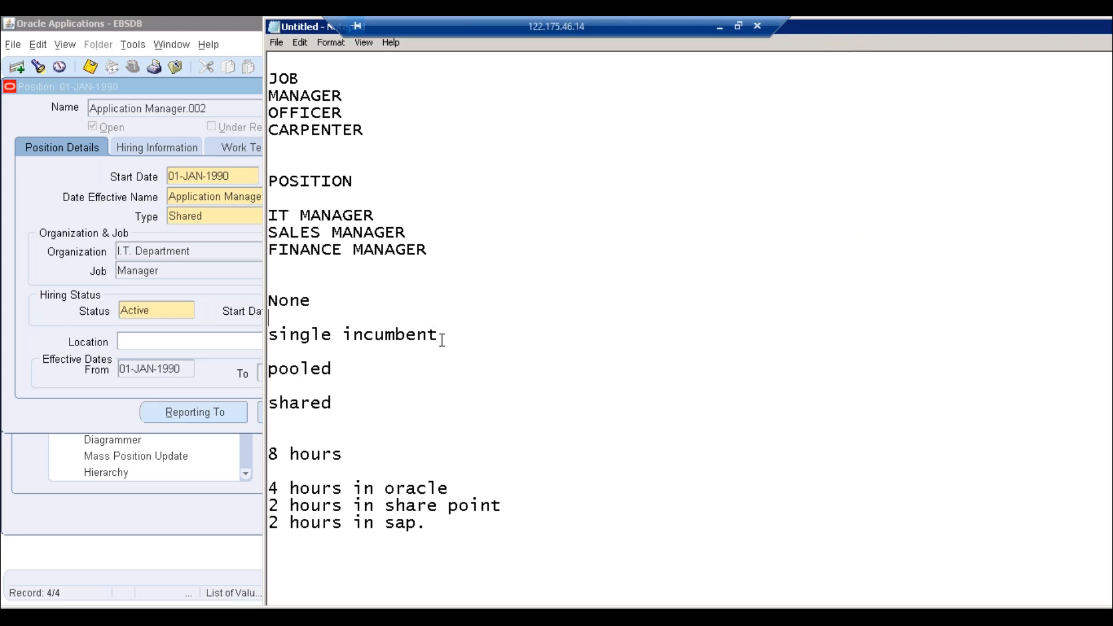
double_click(276, 338)
drag(445, 335, 264, 338)
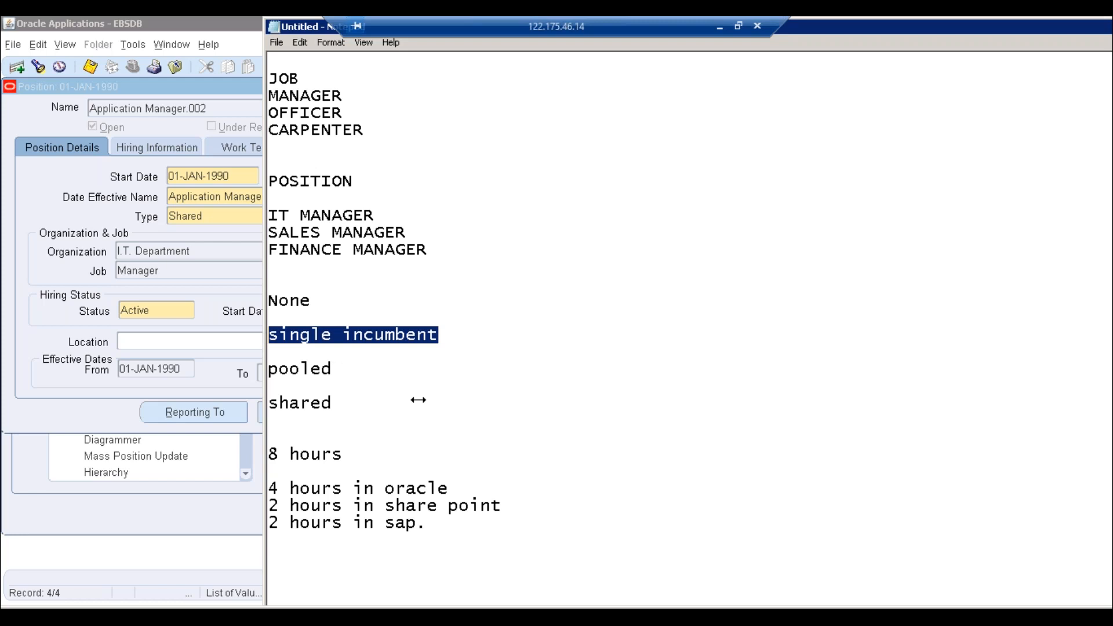
Return to the Oracle Applications position form, dismiss the position name dialog without changes, and select the position's type.
click(214, 199)
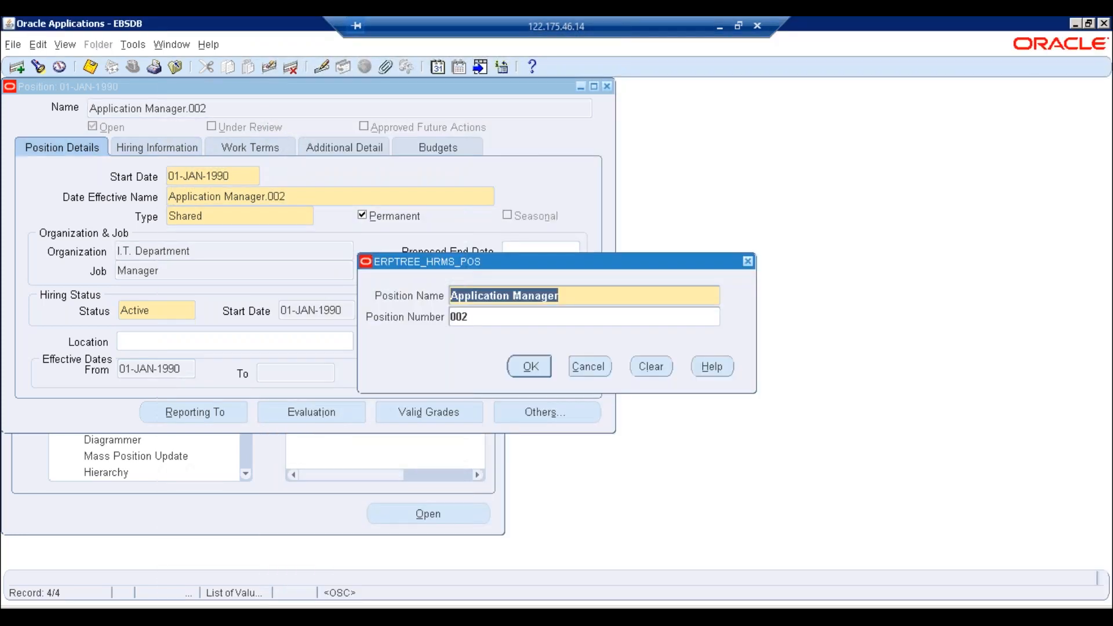
click(578, 374)
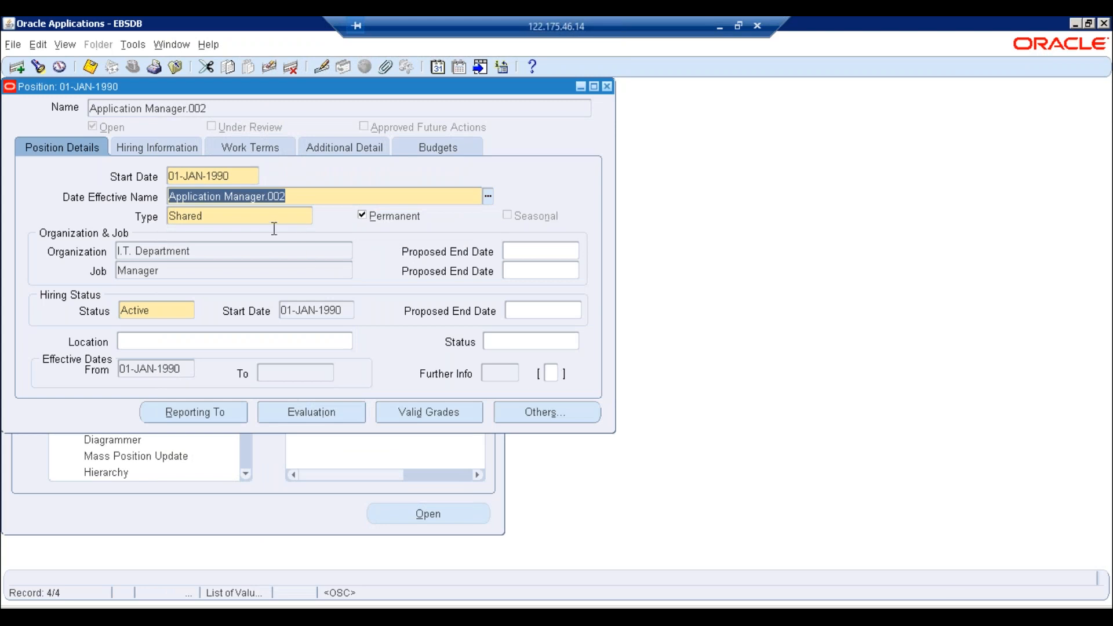
key(Tab)
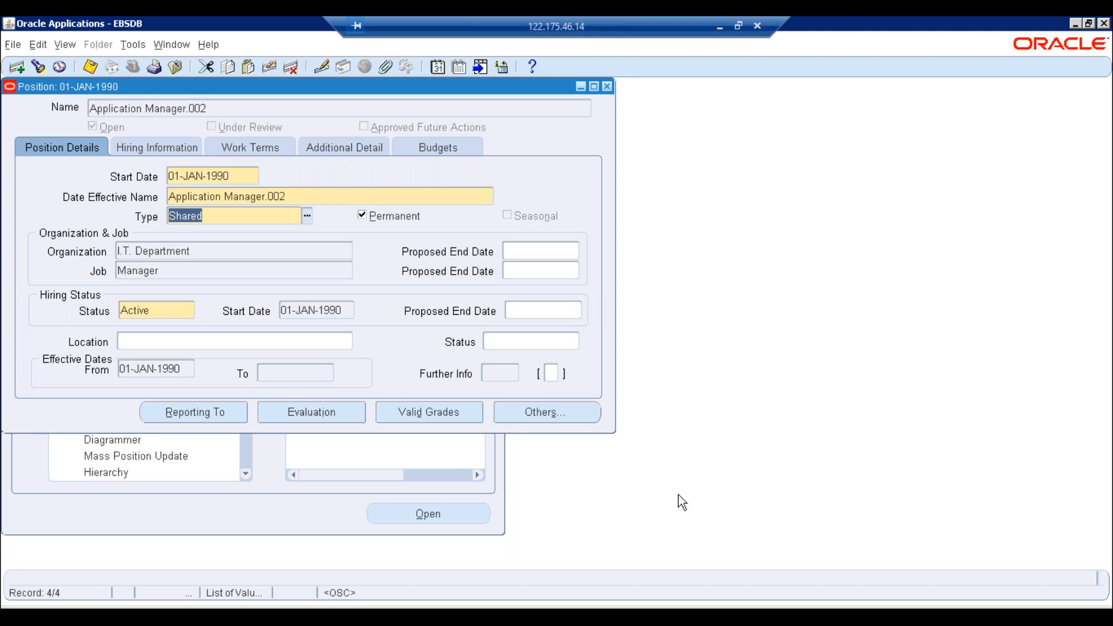
Switch to the Notepad notes and highlight the word pooled, followed by the word shared.
click(292, 586)
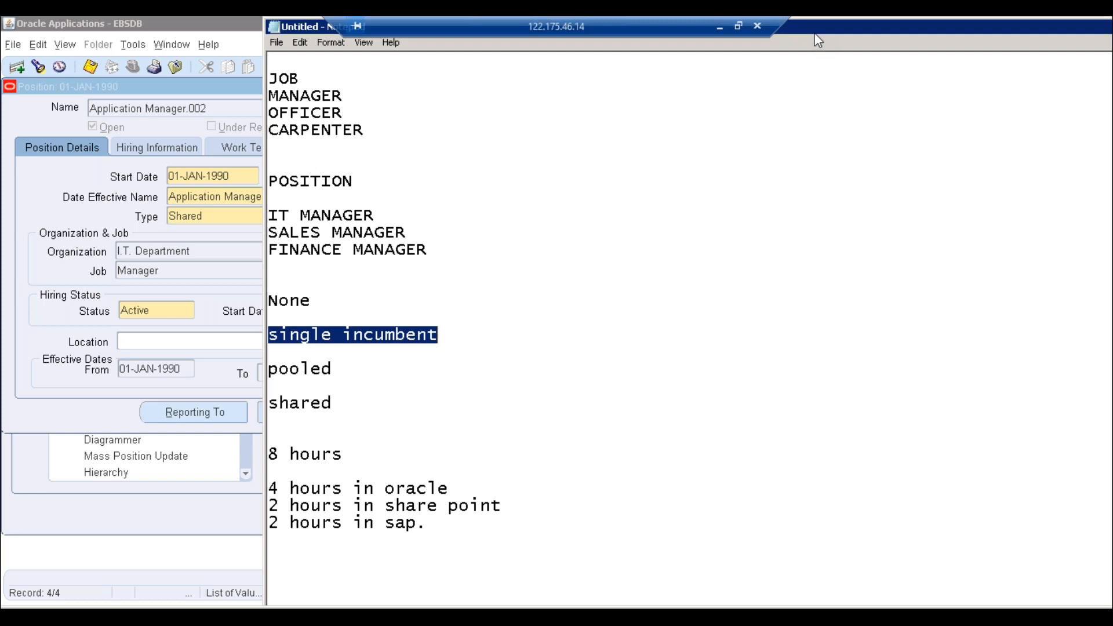
click(339, 369)
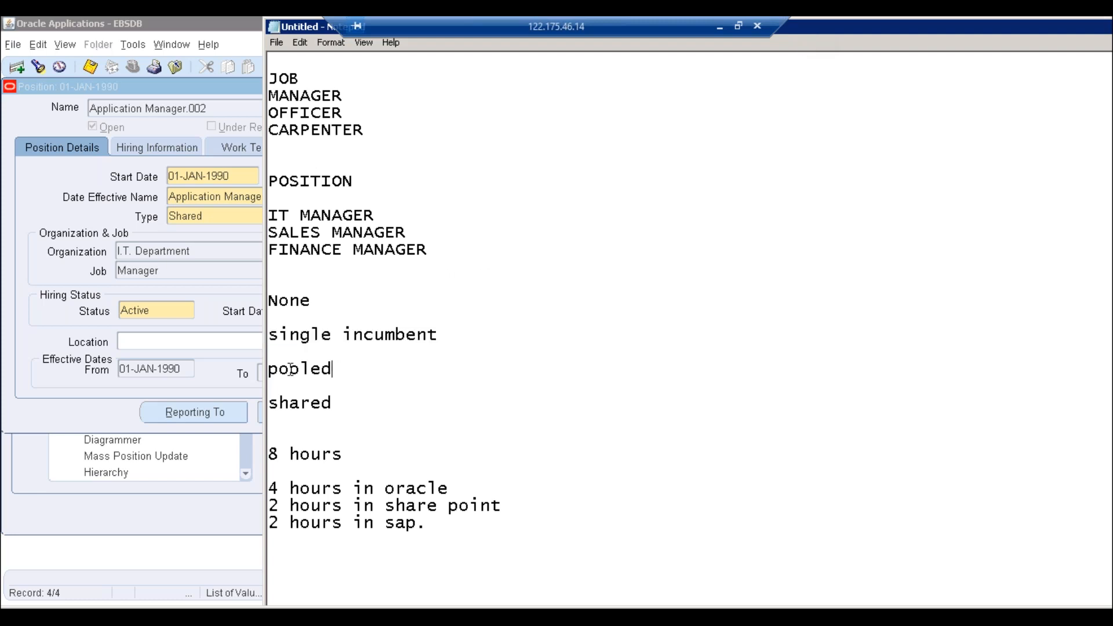
double_click(291, 369)
click(339, 401)
drag(339, 402, 247, 401)
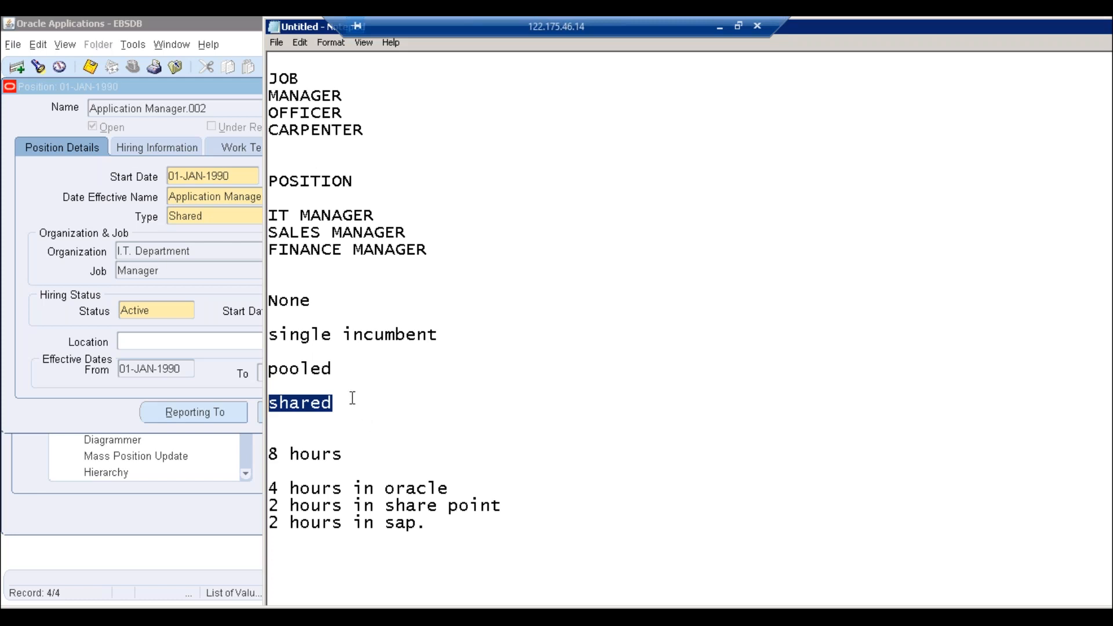
Return to Oracle Applications, review the FTE and headcount of Application Manager.002, and select its type in the position details.
click(144, 151)
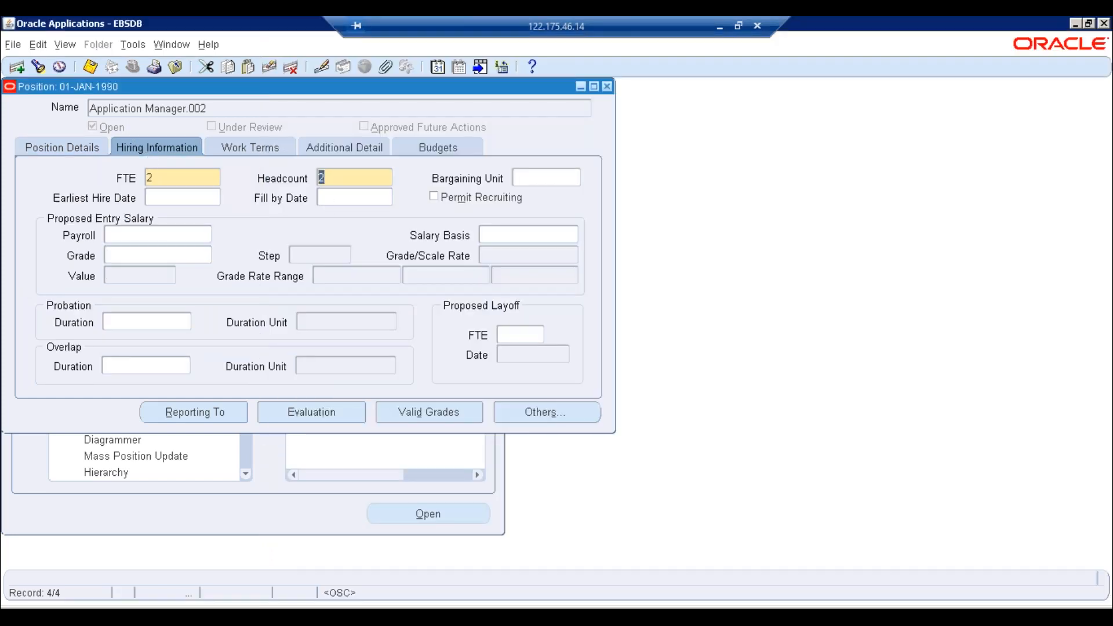
click(107, 142)
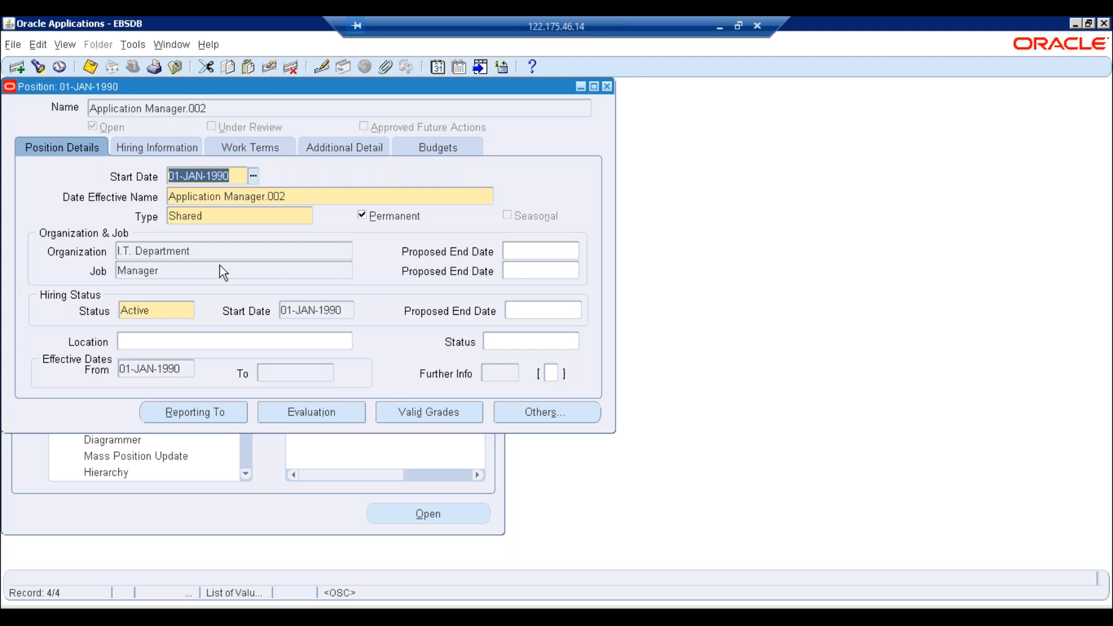
click(213, 211)
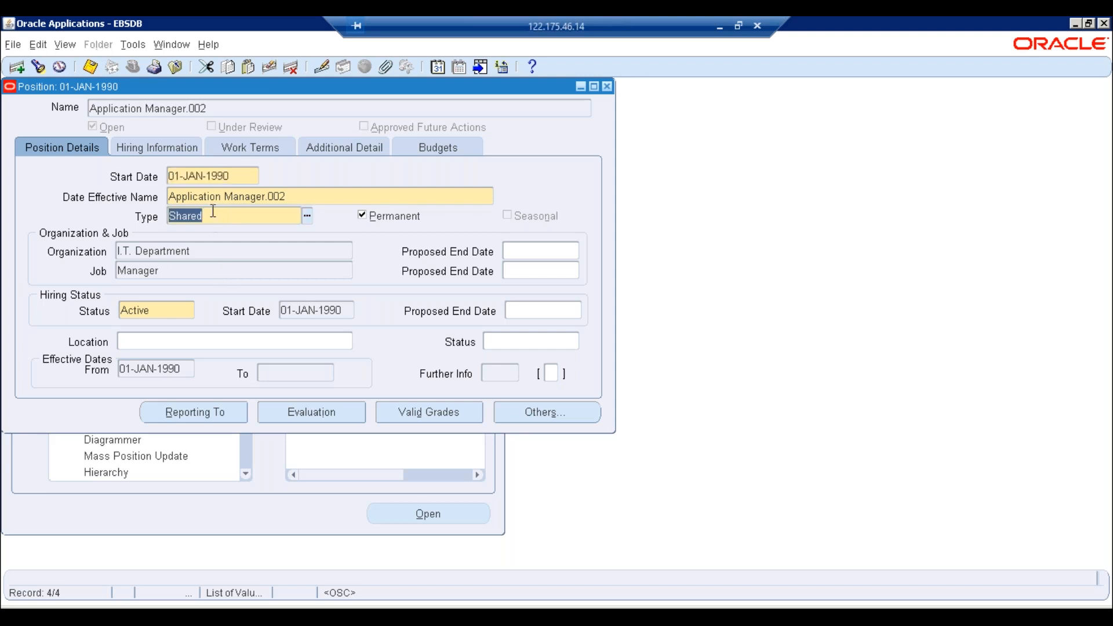